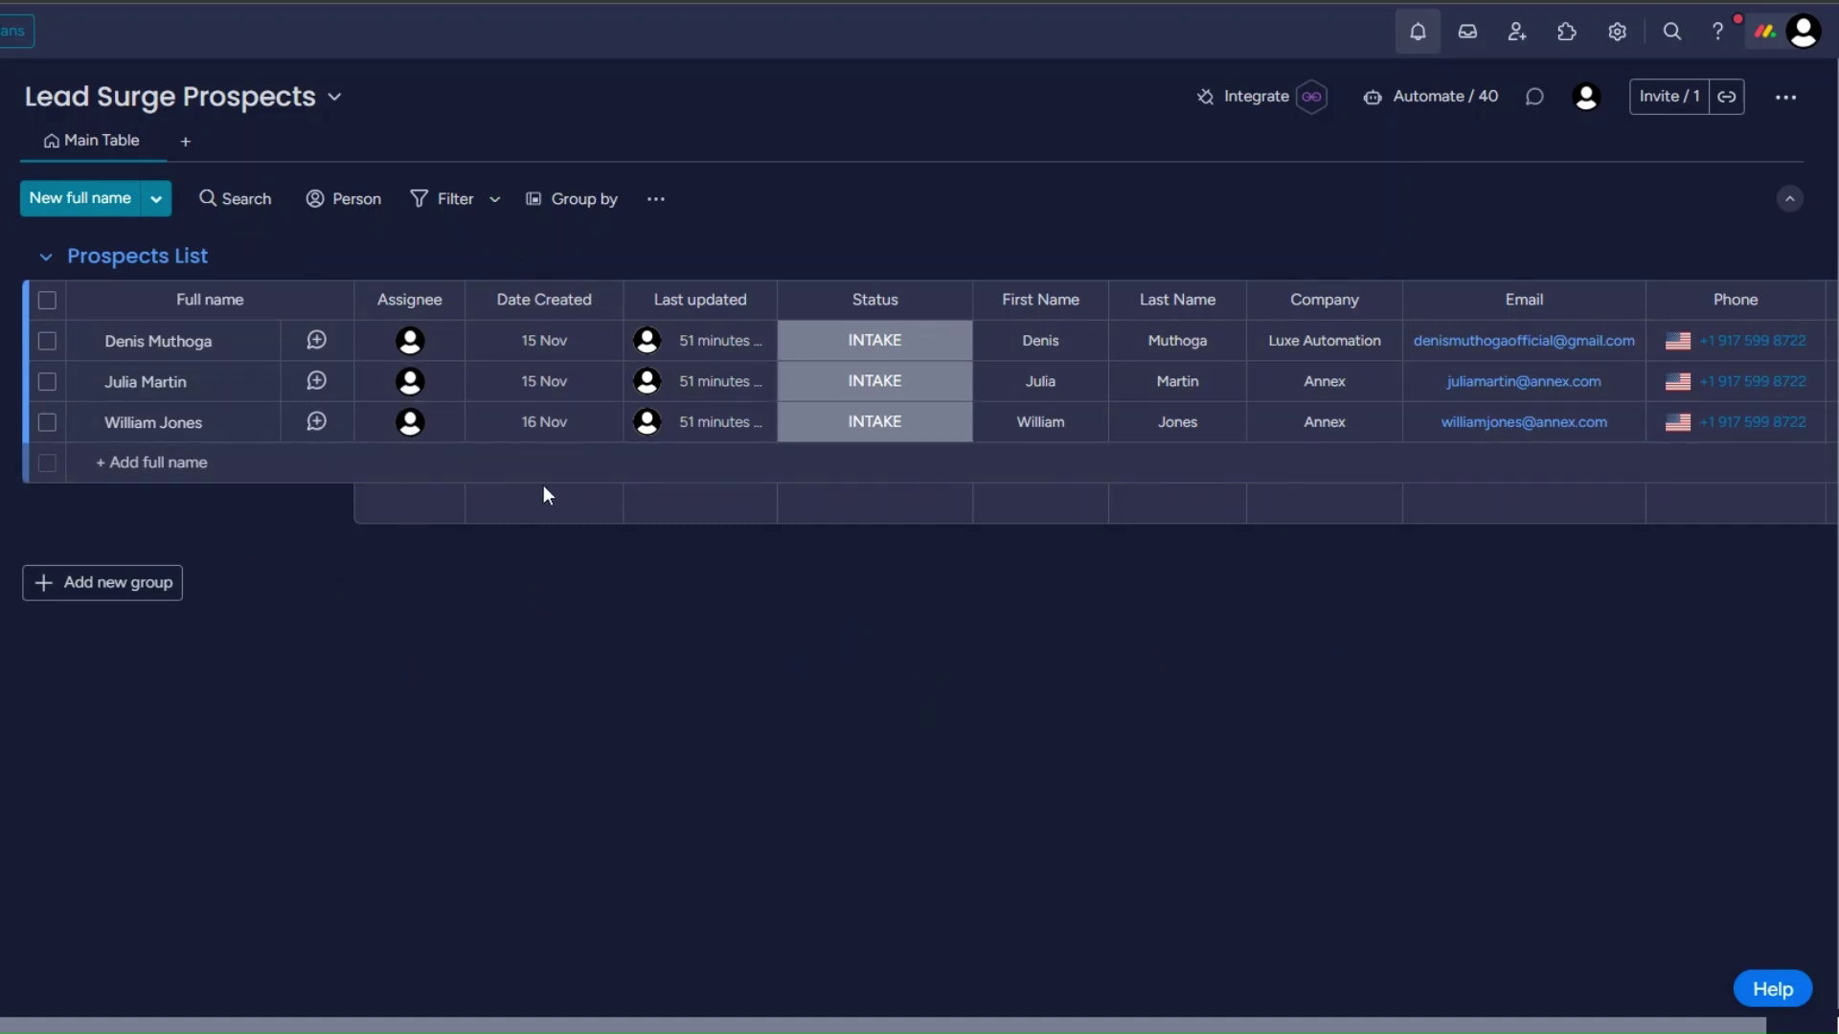
Review the status labels available for the first prospect in the Prospects List.
click(869, 344)
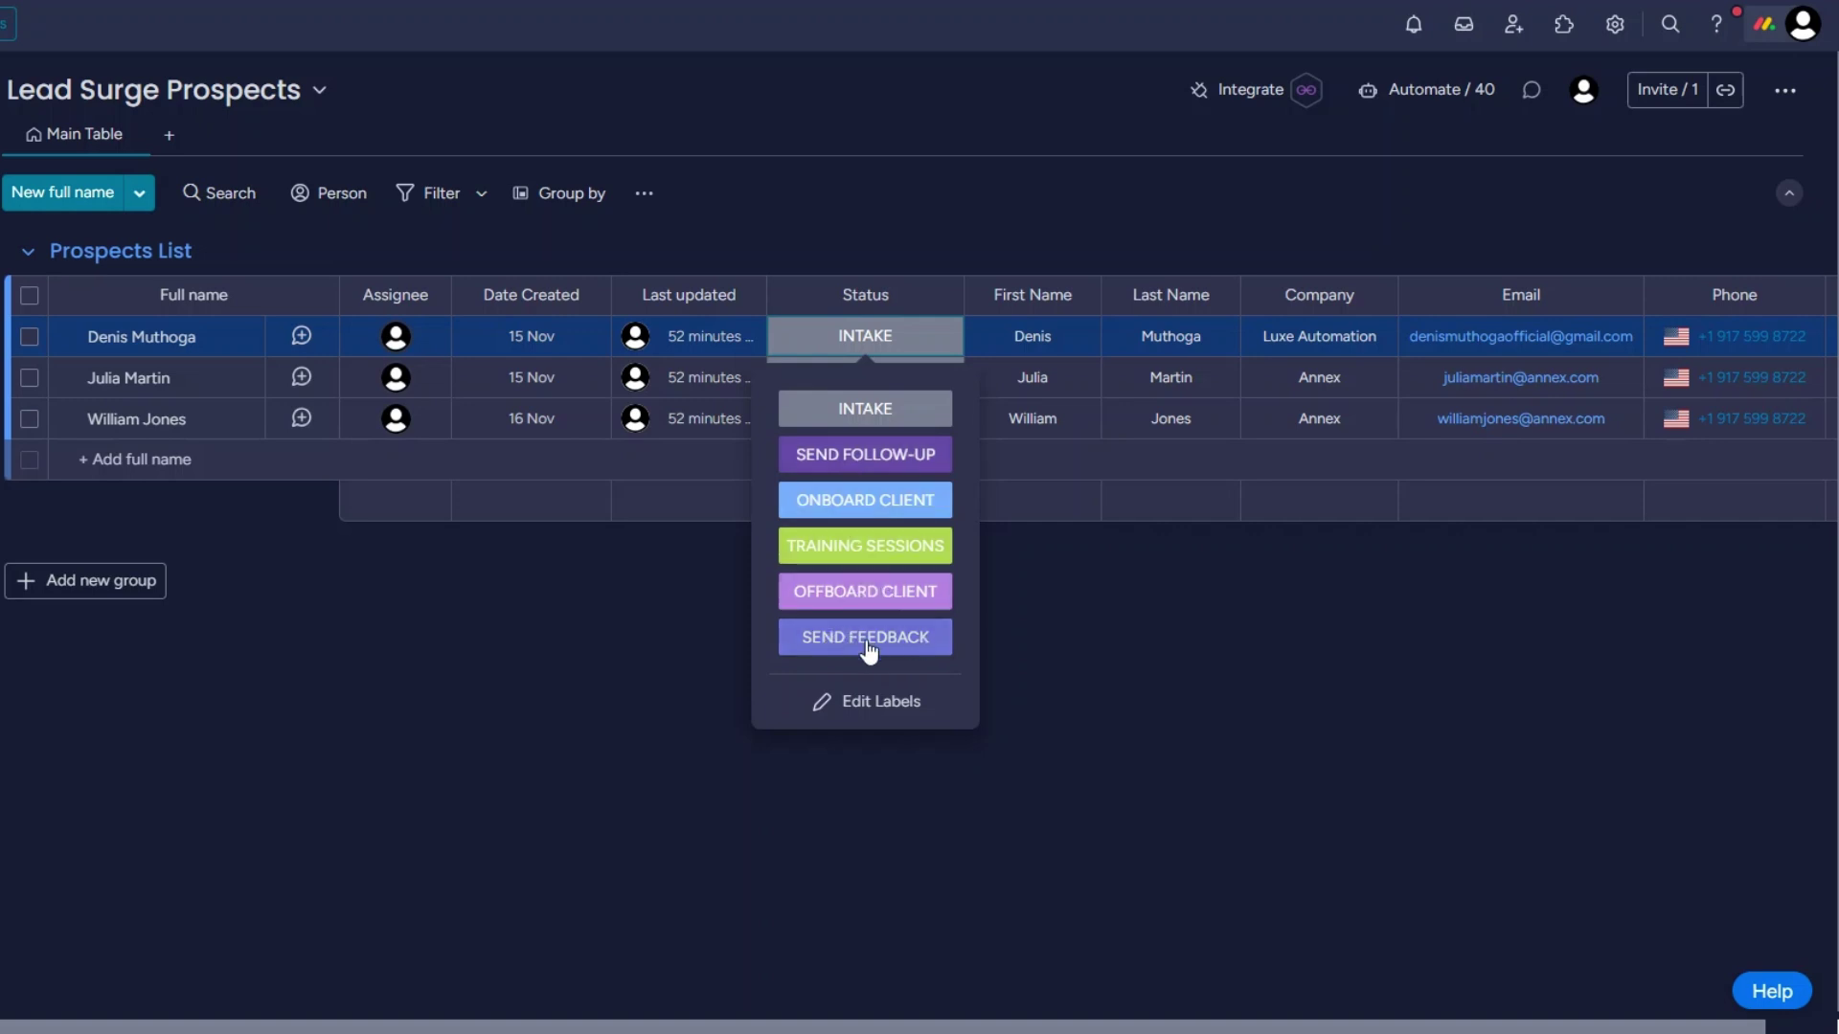
click(1003, 245)
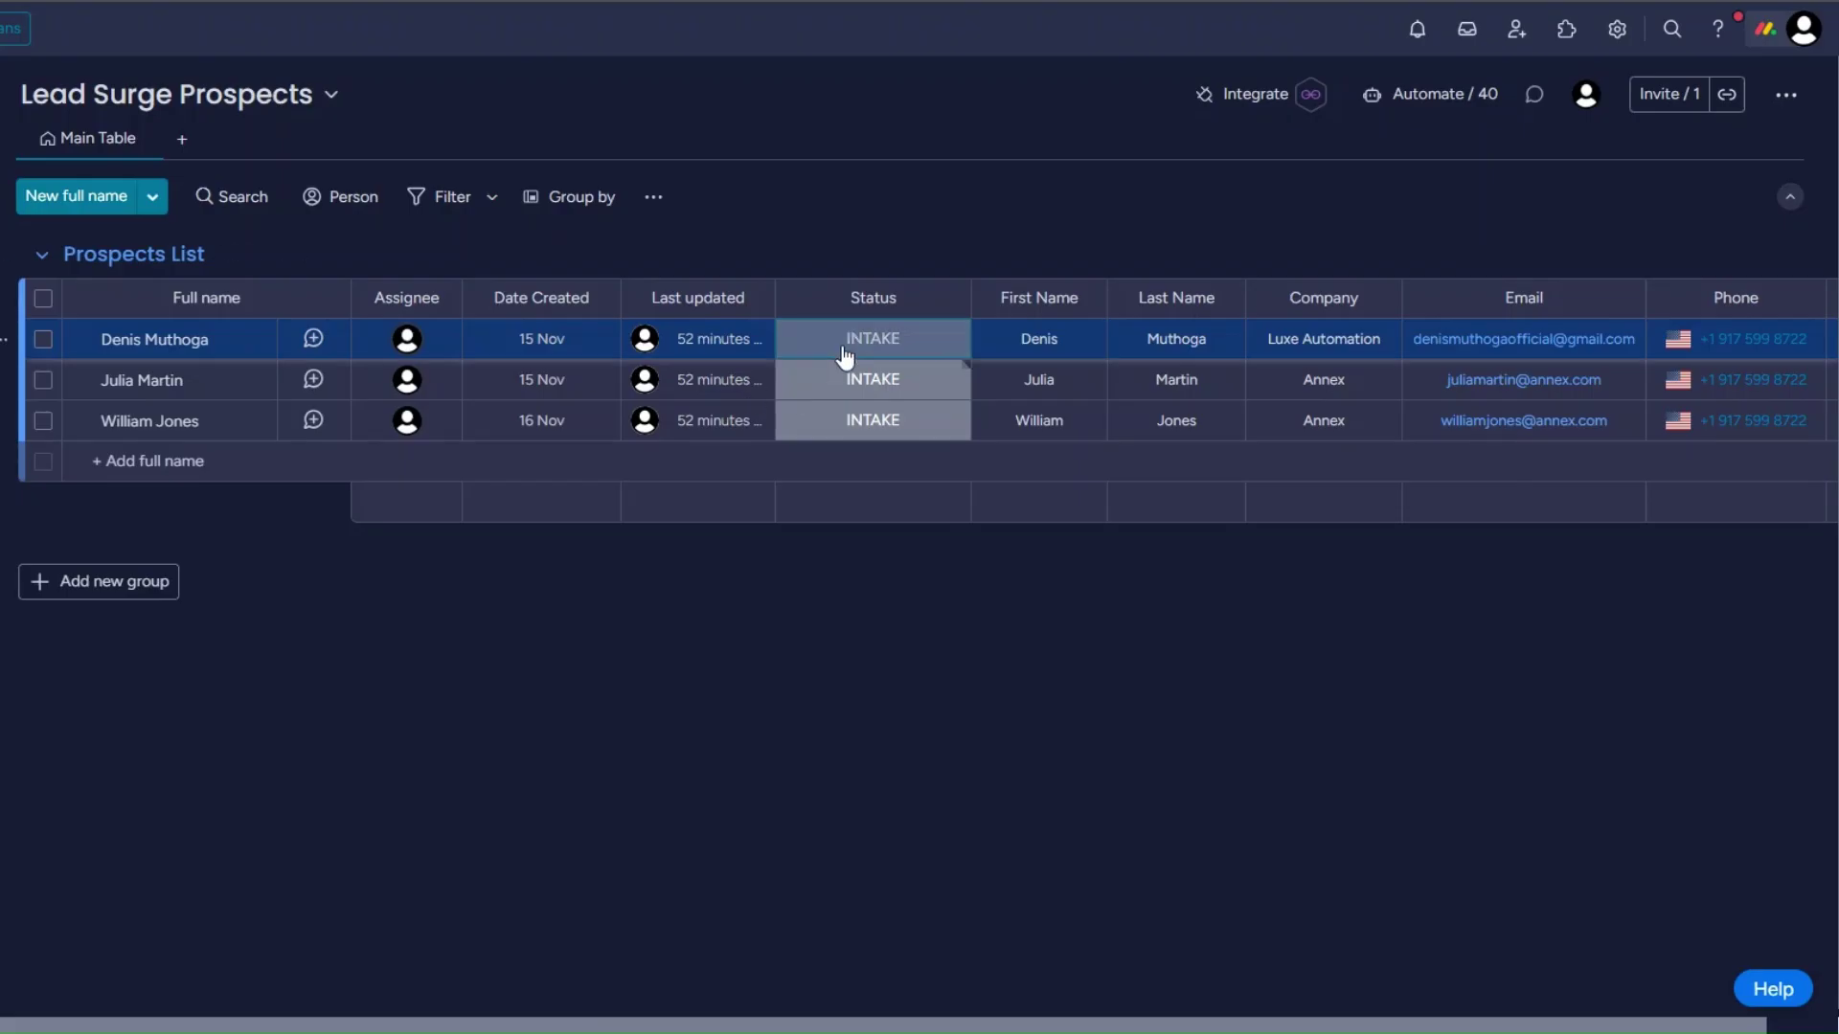
click(844, 357)
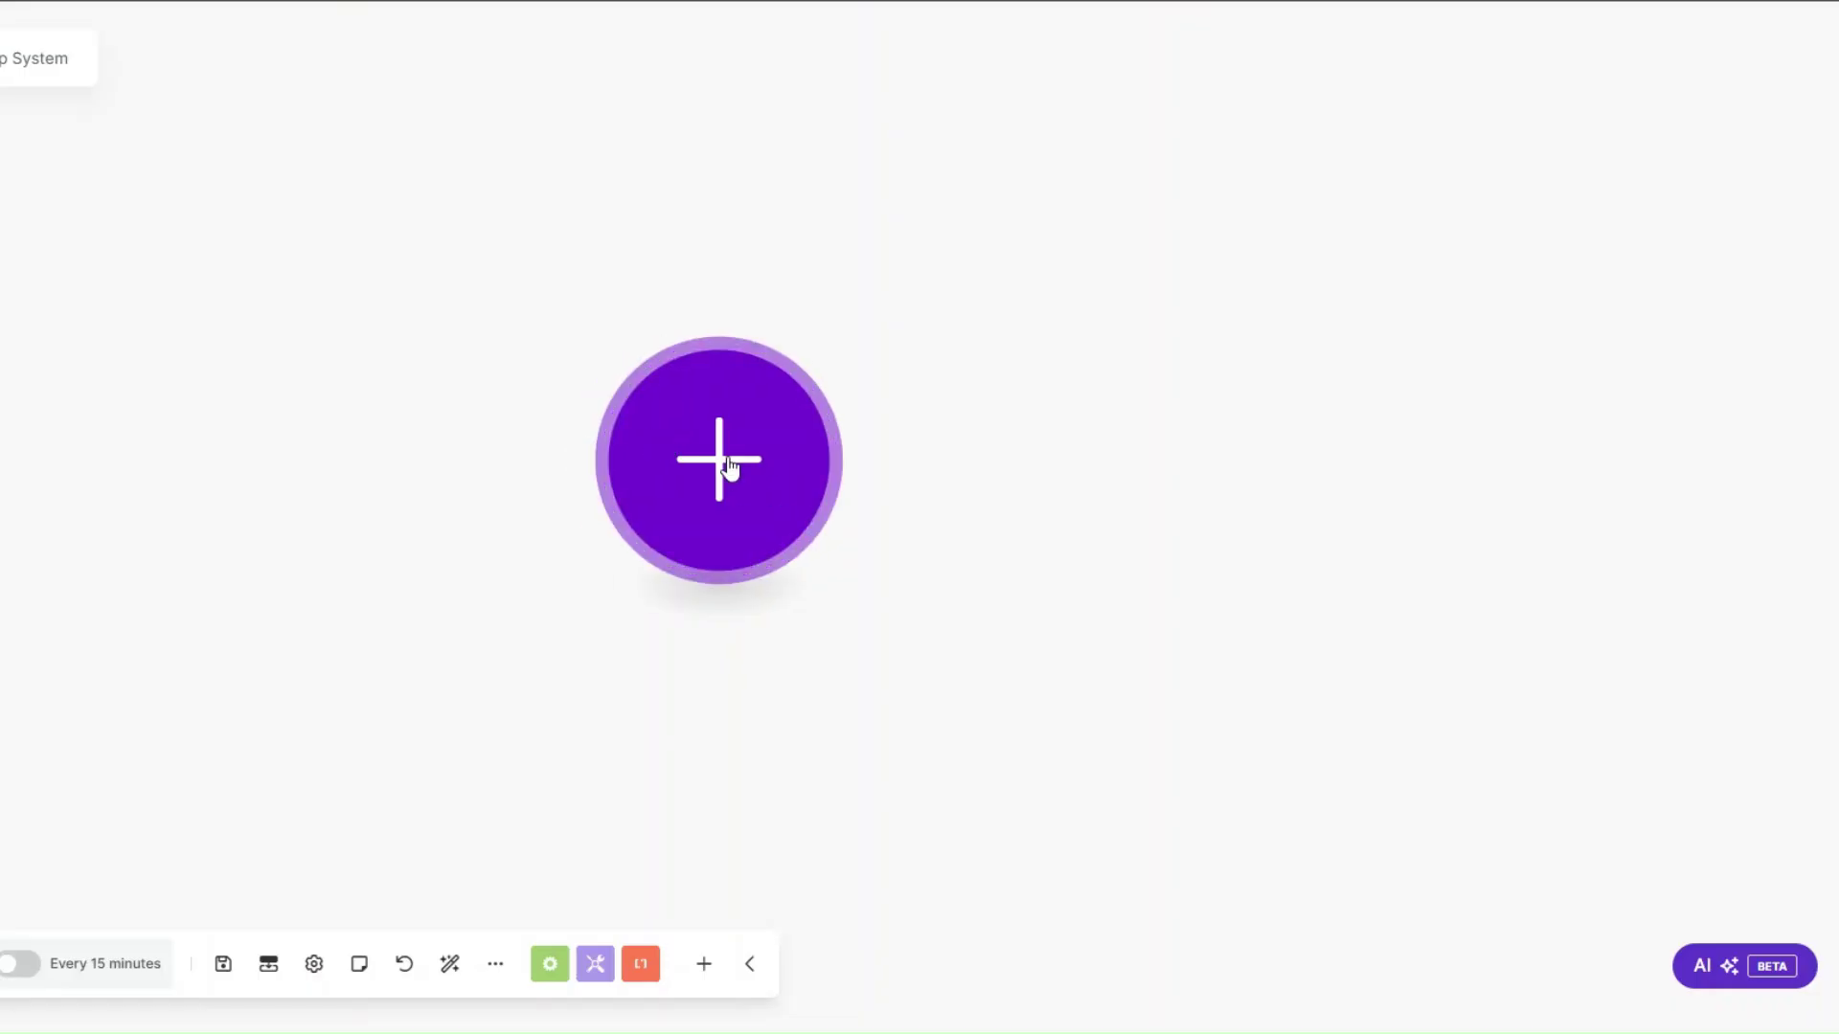
Switch to the Lead Follow Up System scenario in Make and add a Custom webhook trigger from the Webhooks app.
click(730, 466)
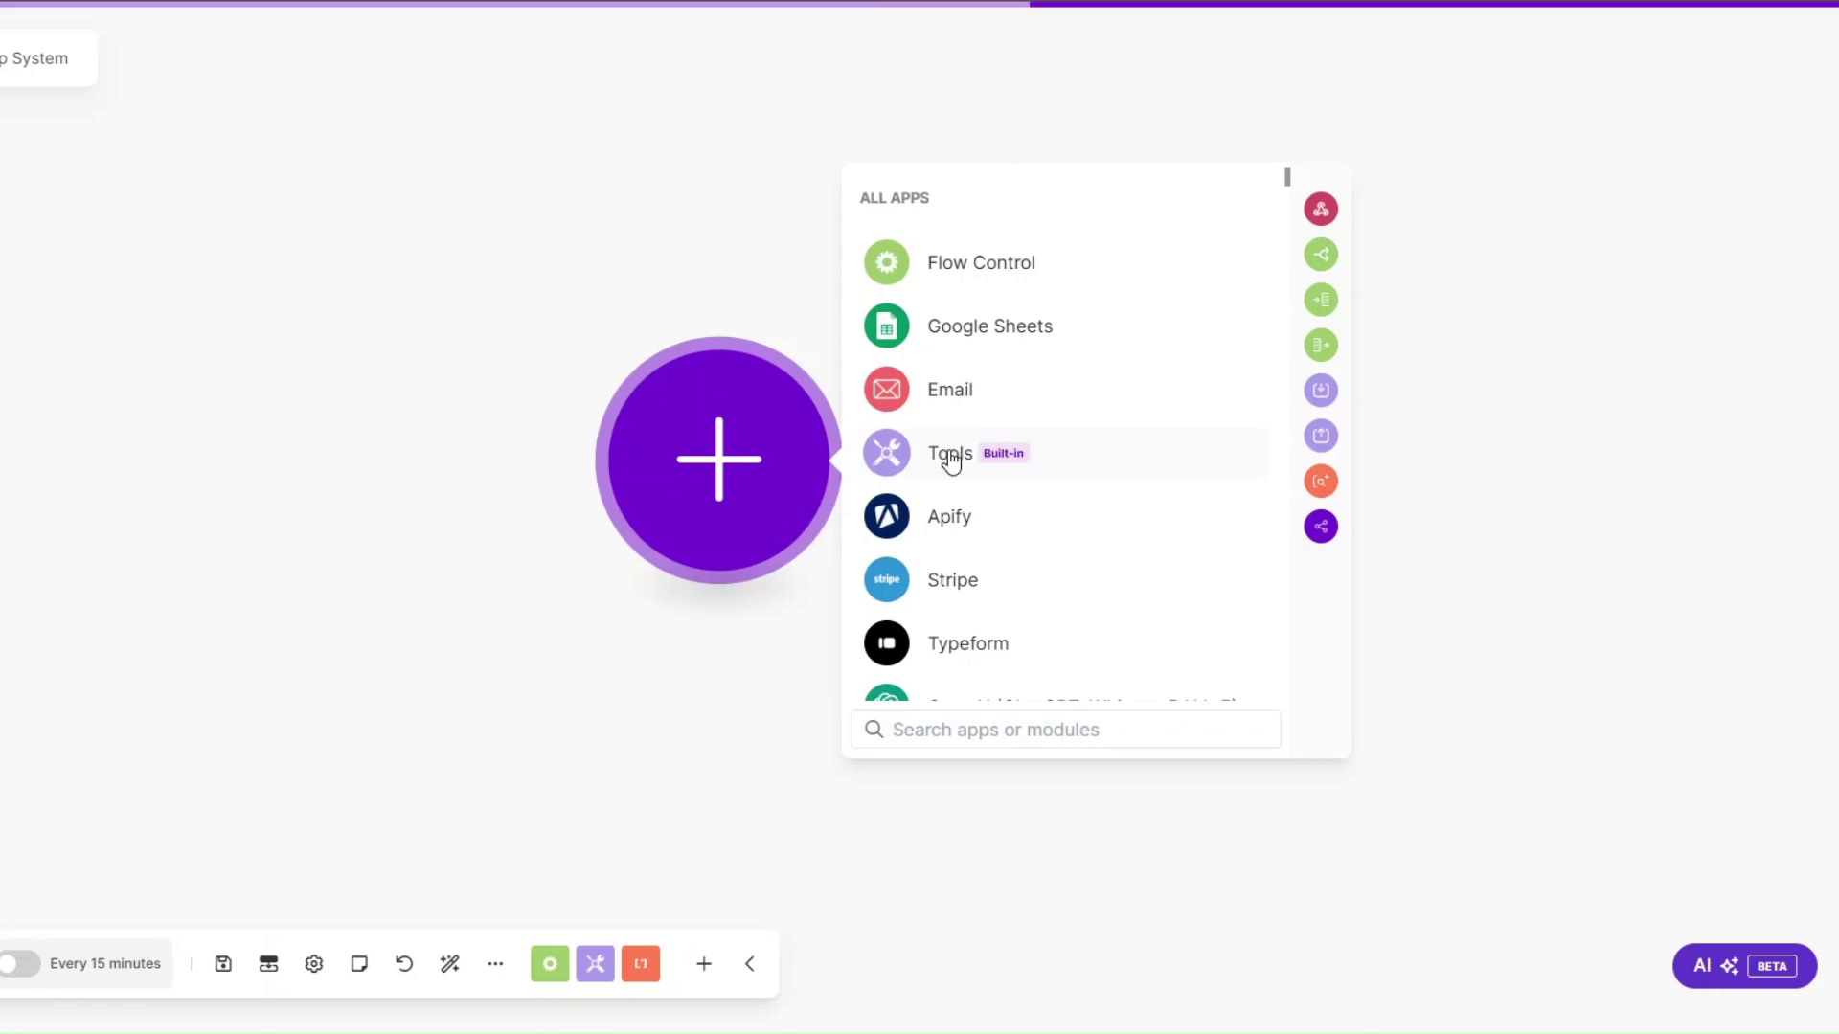
scroll(957, 479, down, 3)
click(969, 498)
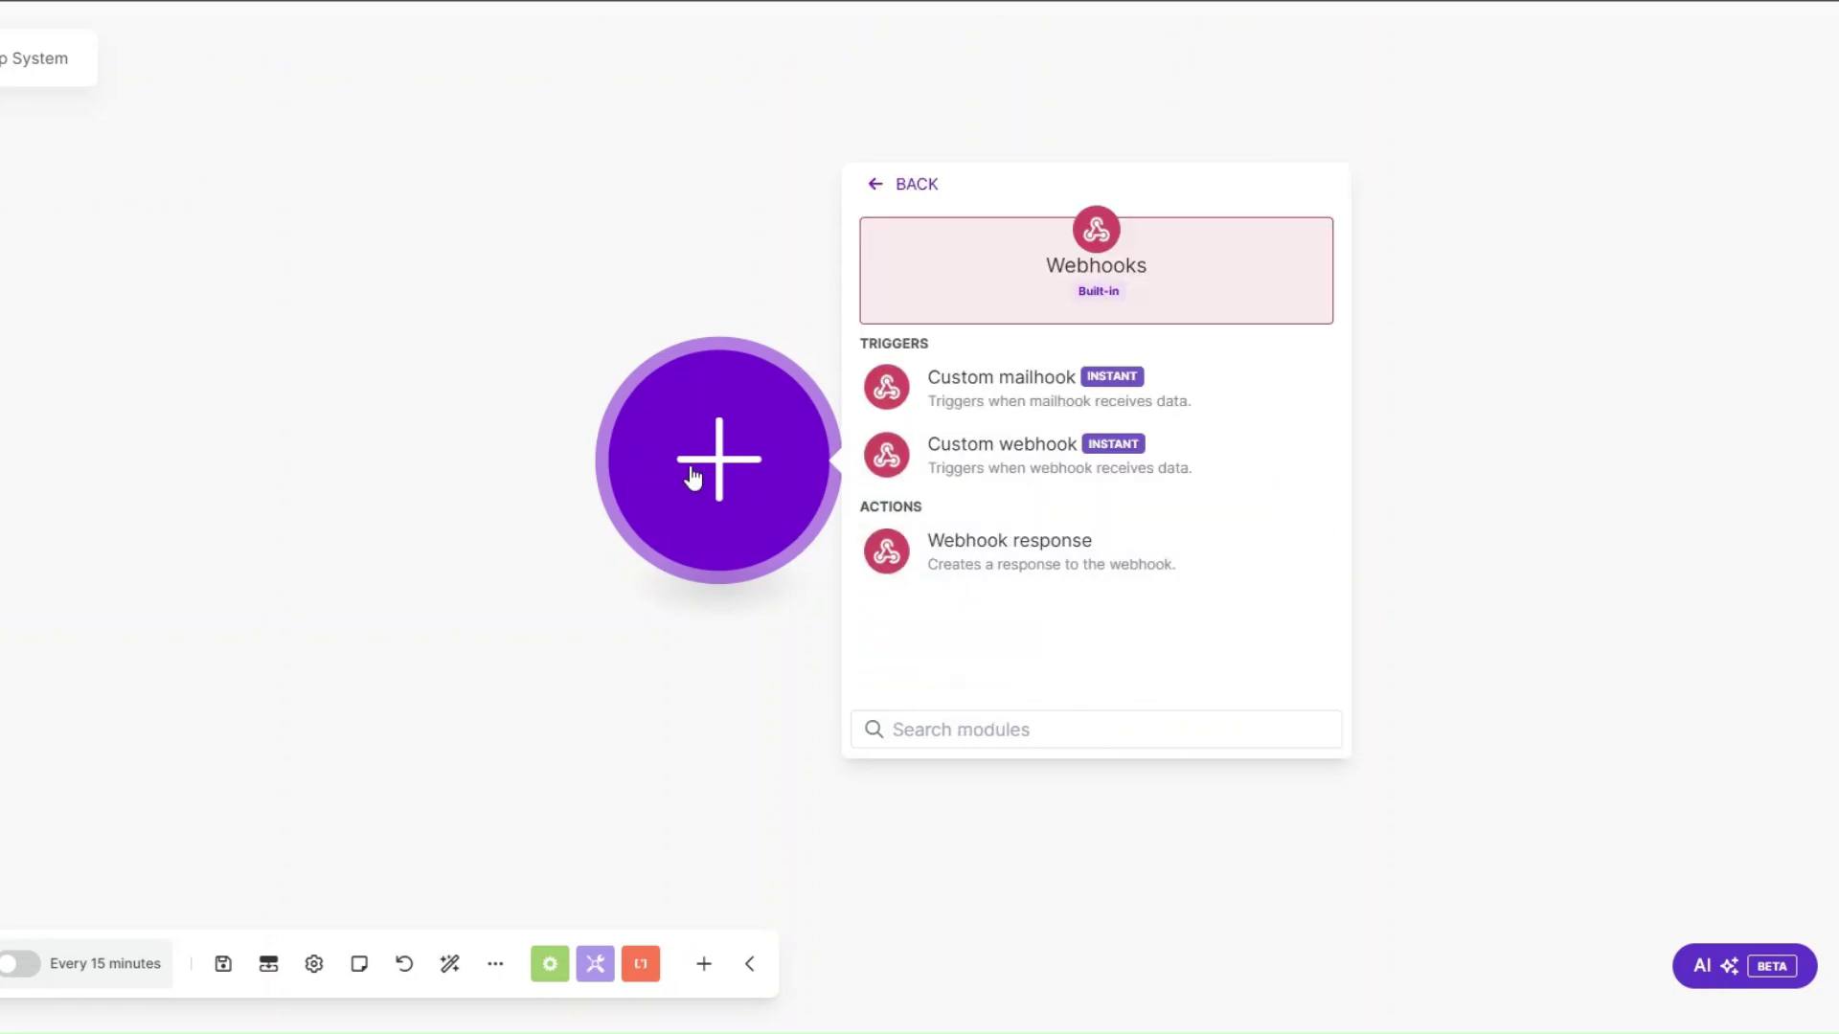
click(885, 460)
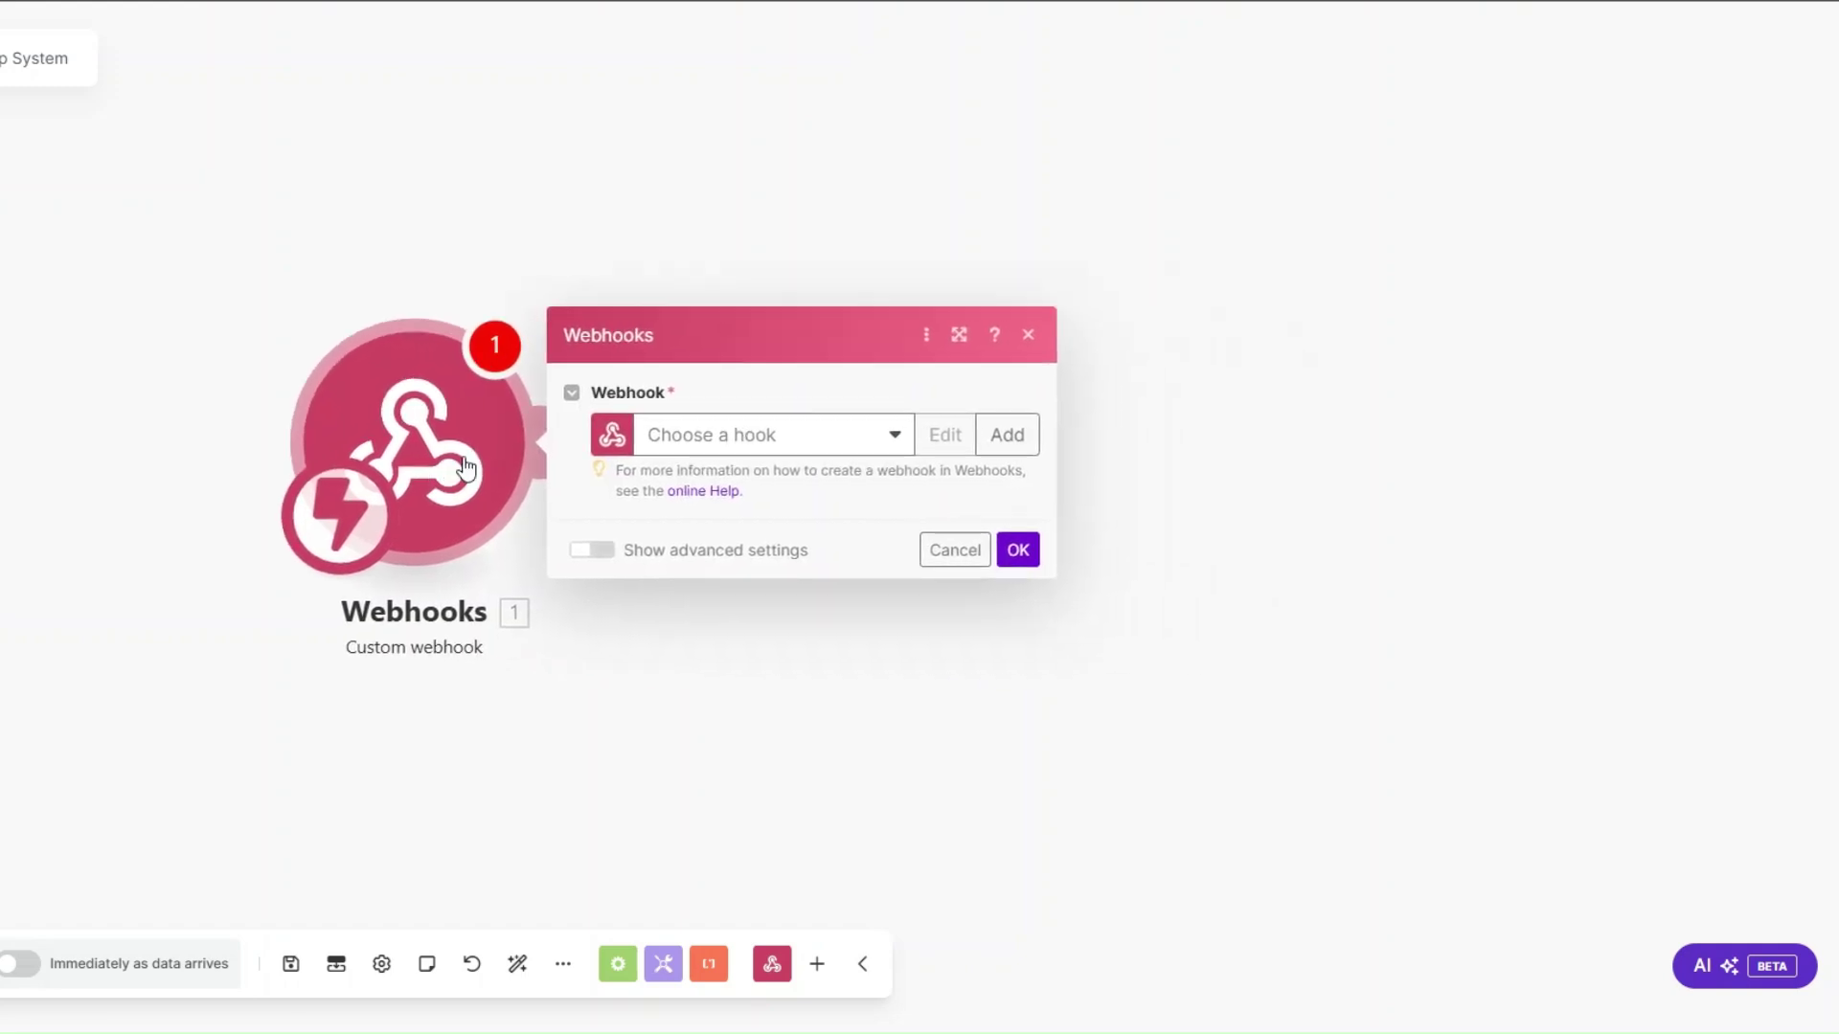
Create a webhook named "Lead Follow Up webhook", copy its address to the clipboard and confirm the module.
click(1018, 443)
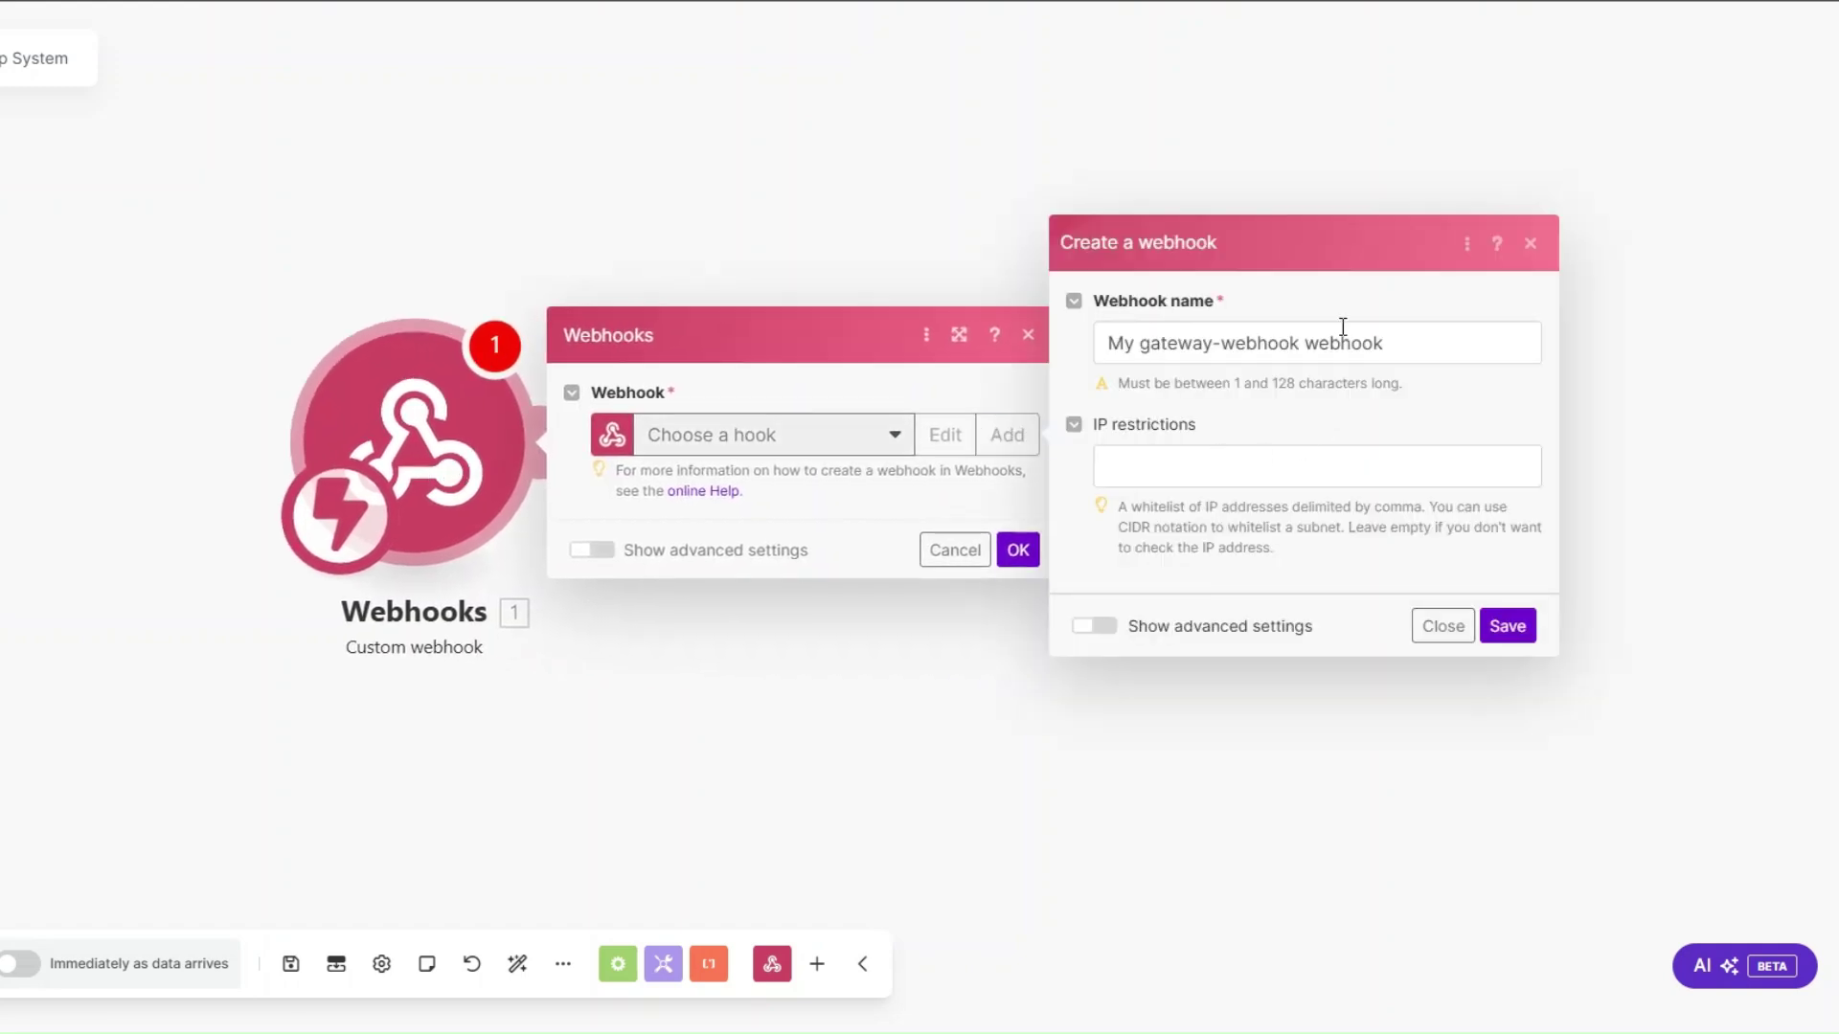
click(1297, 346)
shift+click(1088, 356)
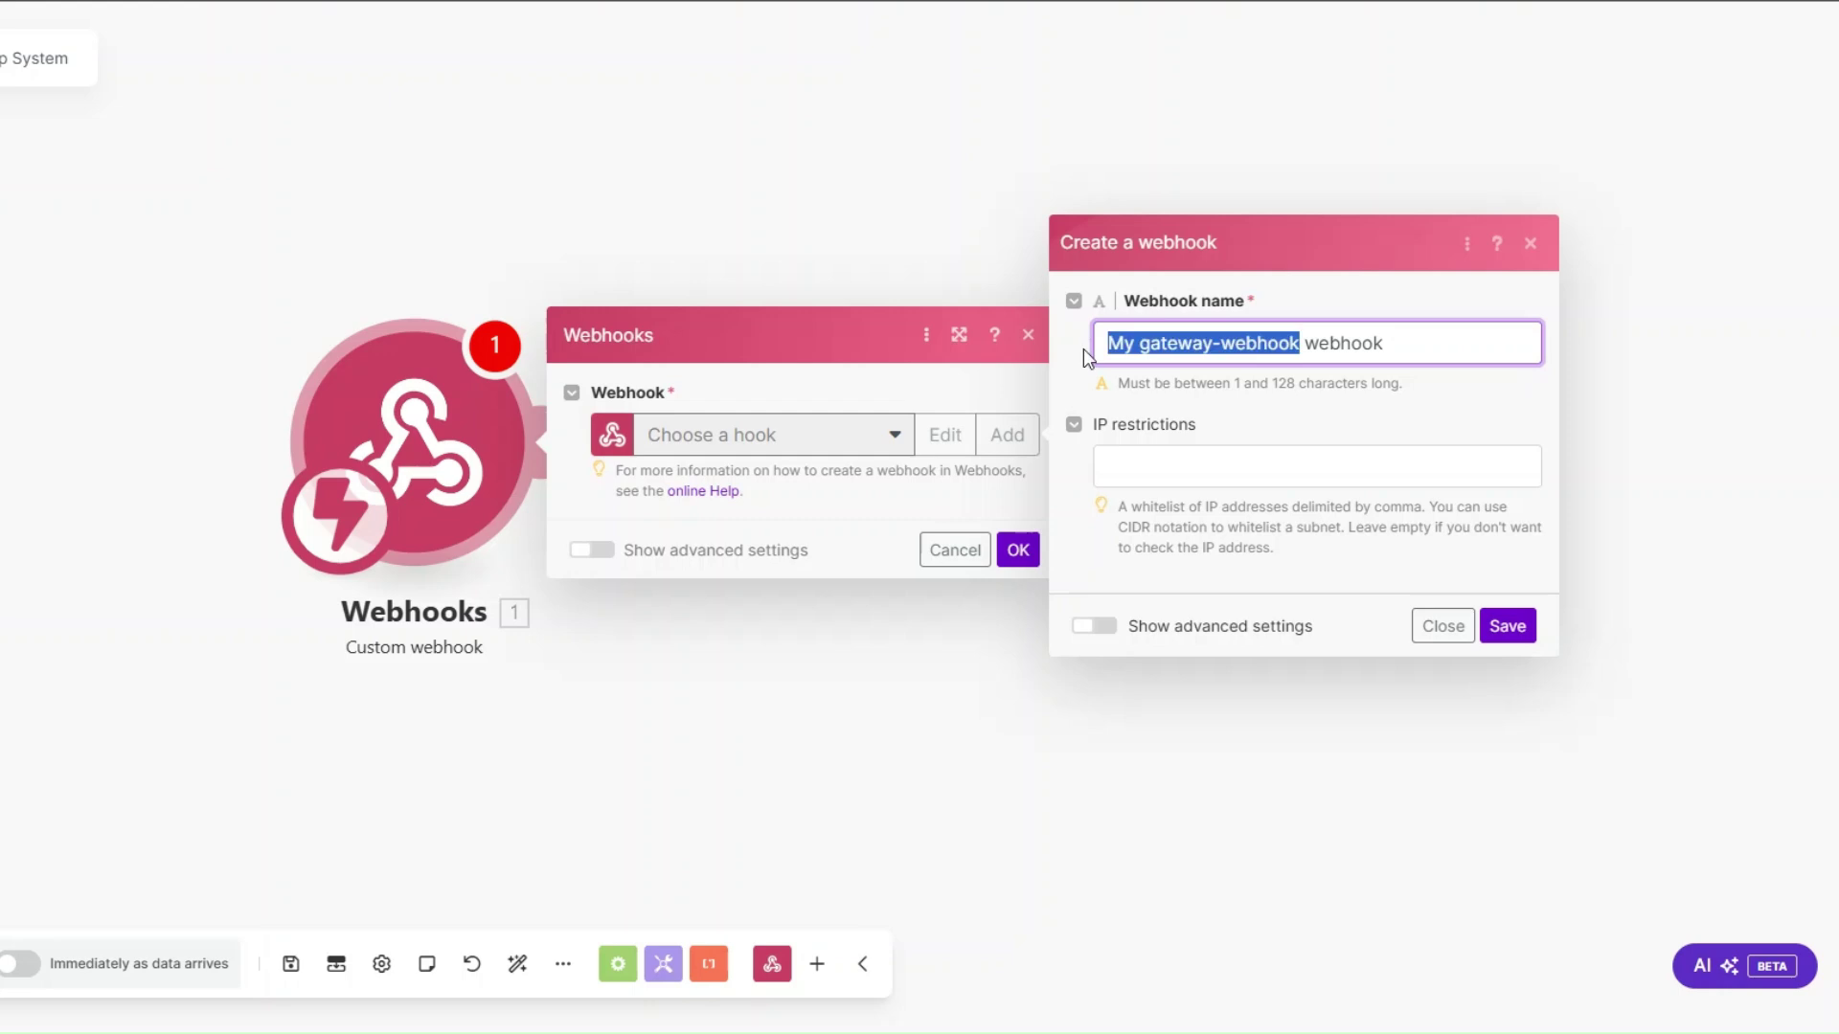
text(Lead Fol)
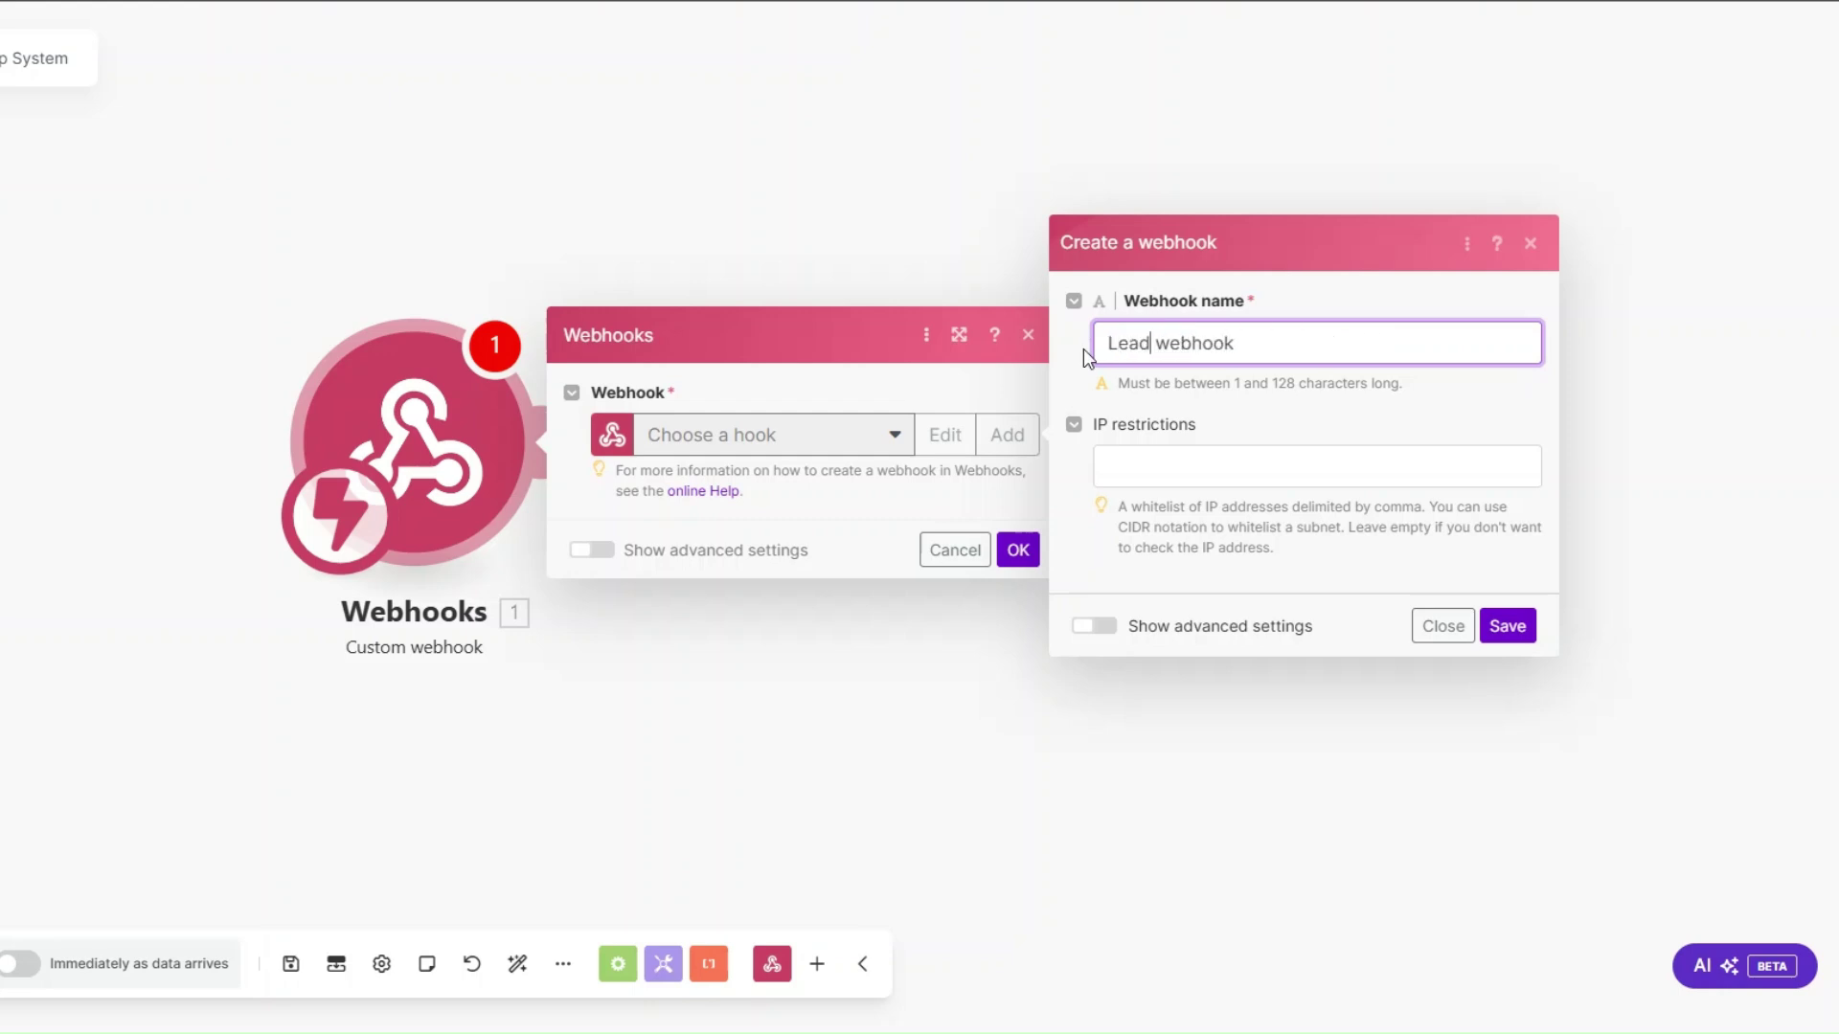
text(low Up)
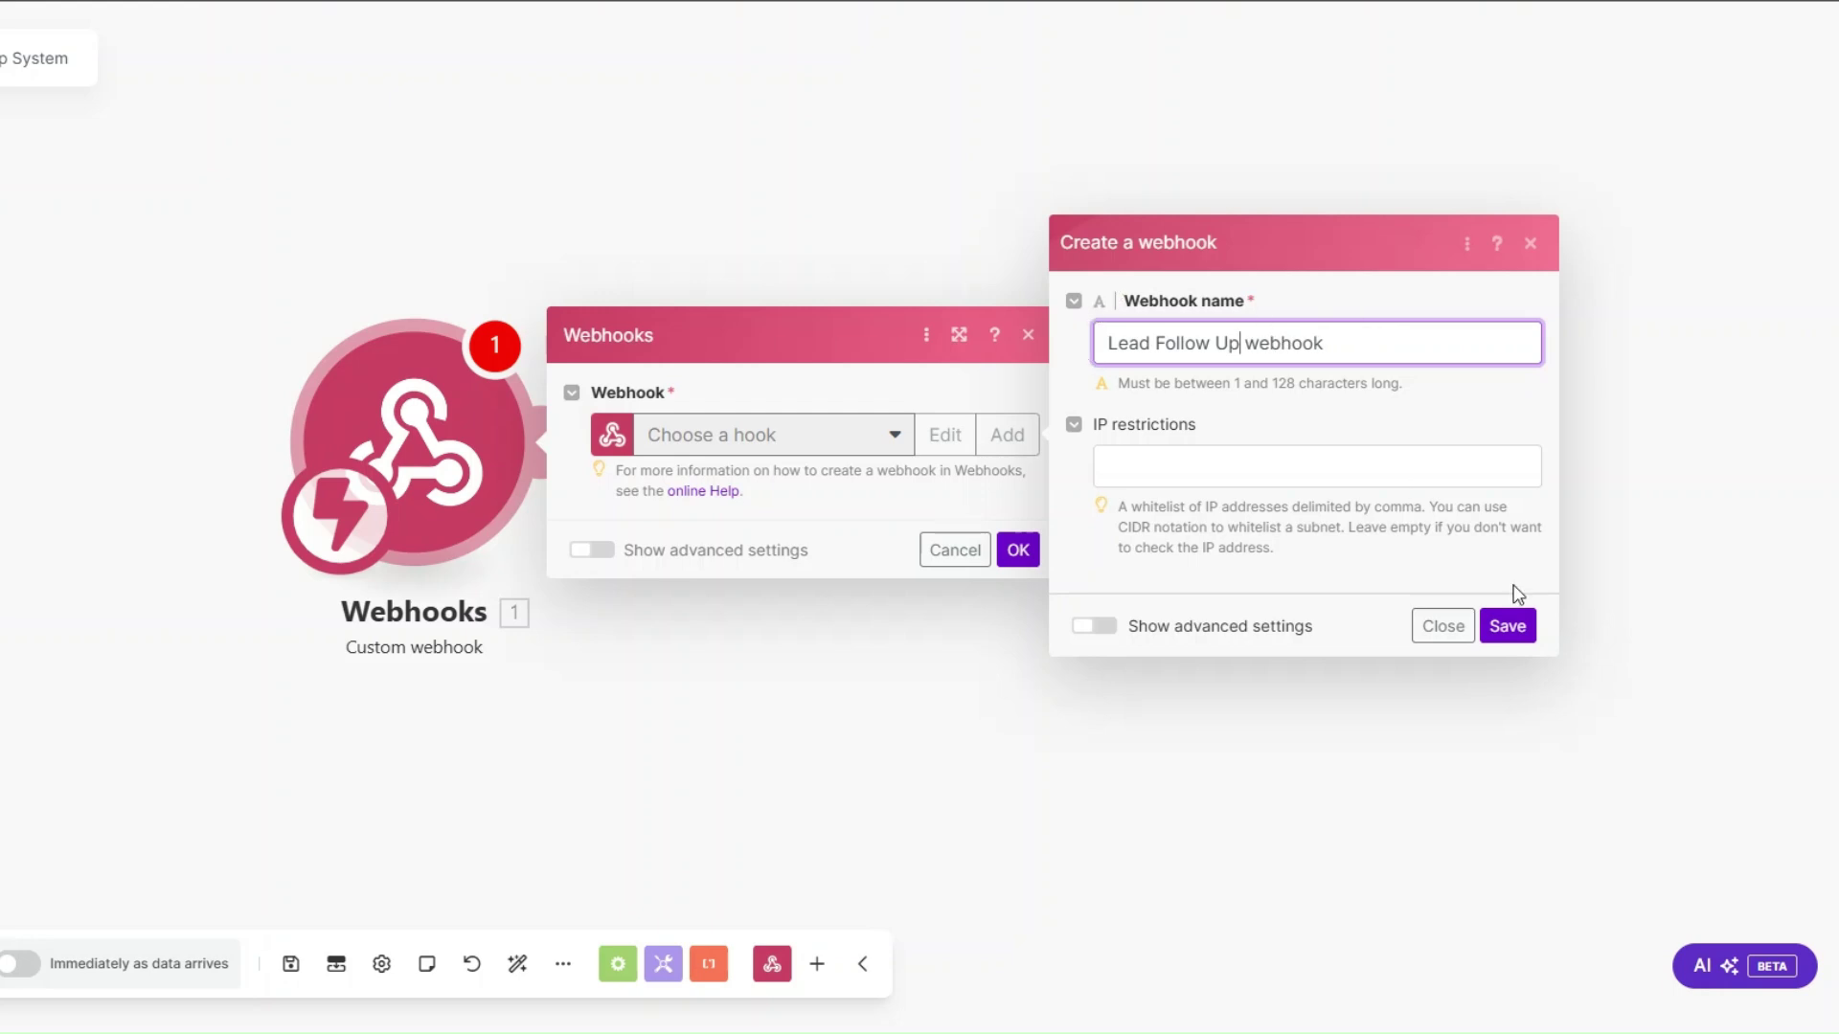
click(1510, 630)
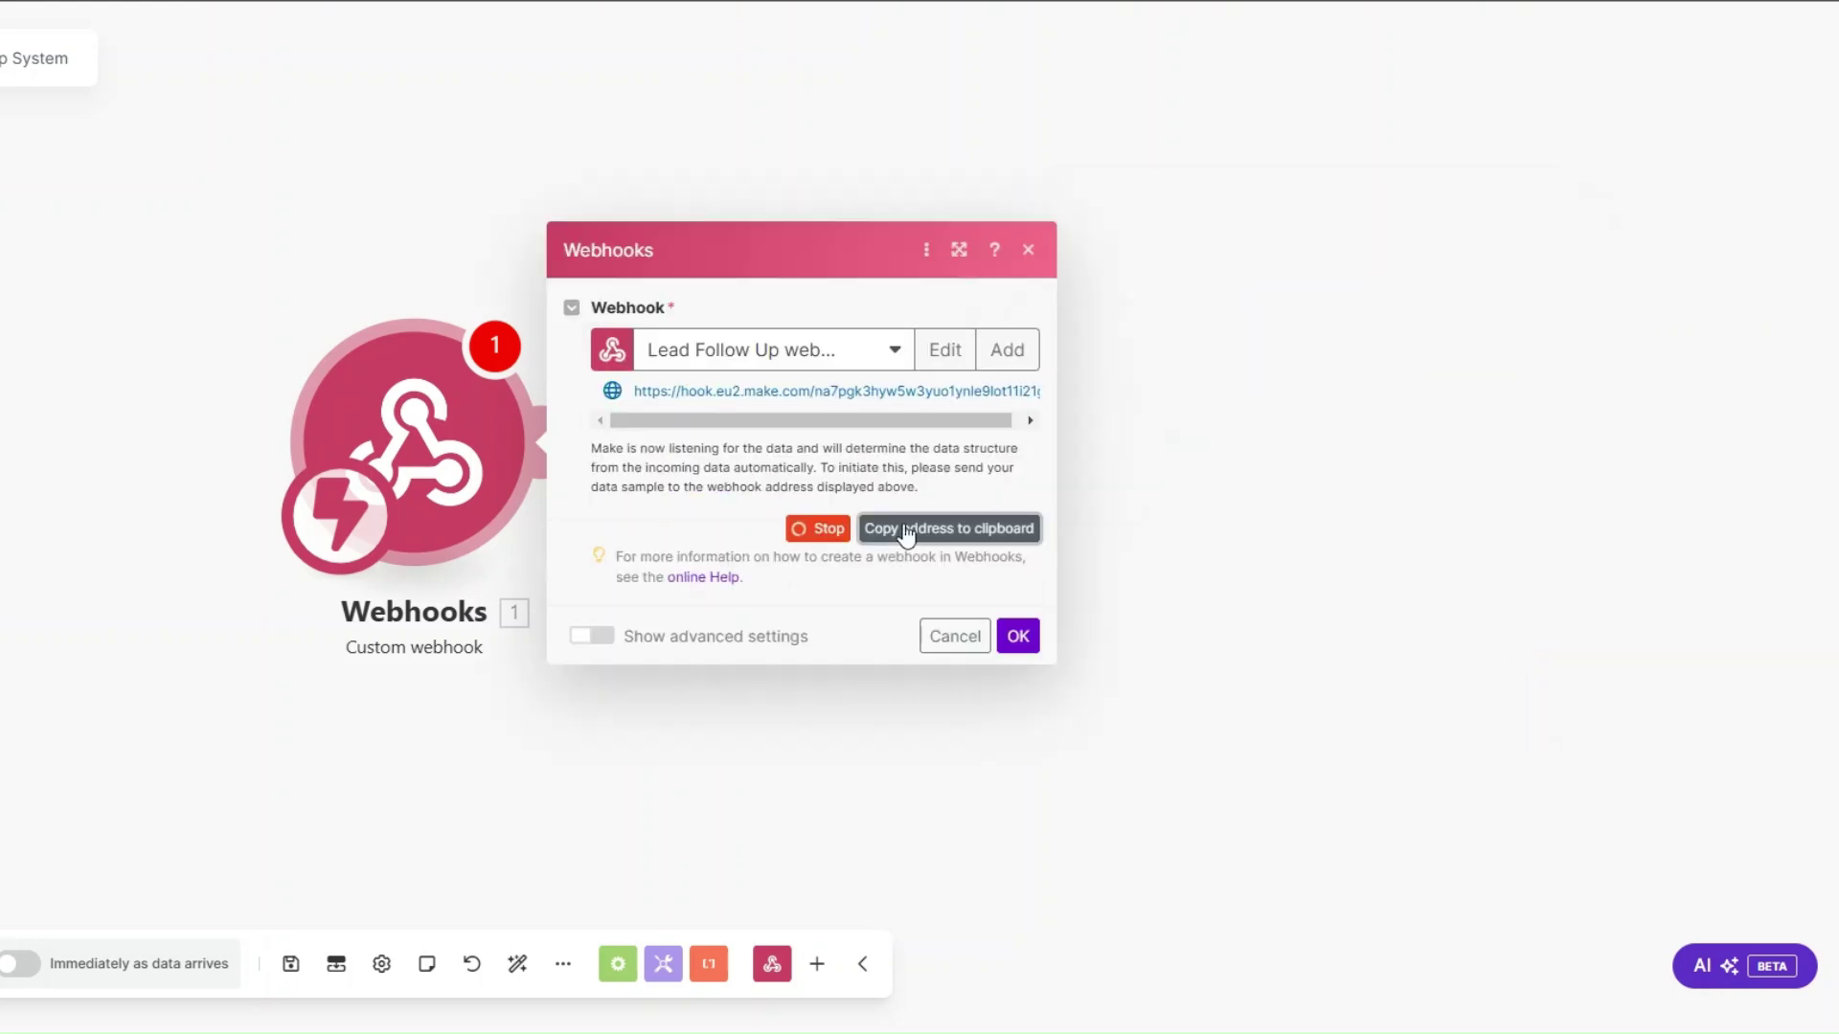
click(1015, 638)
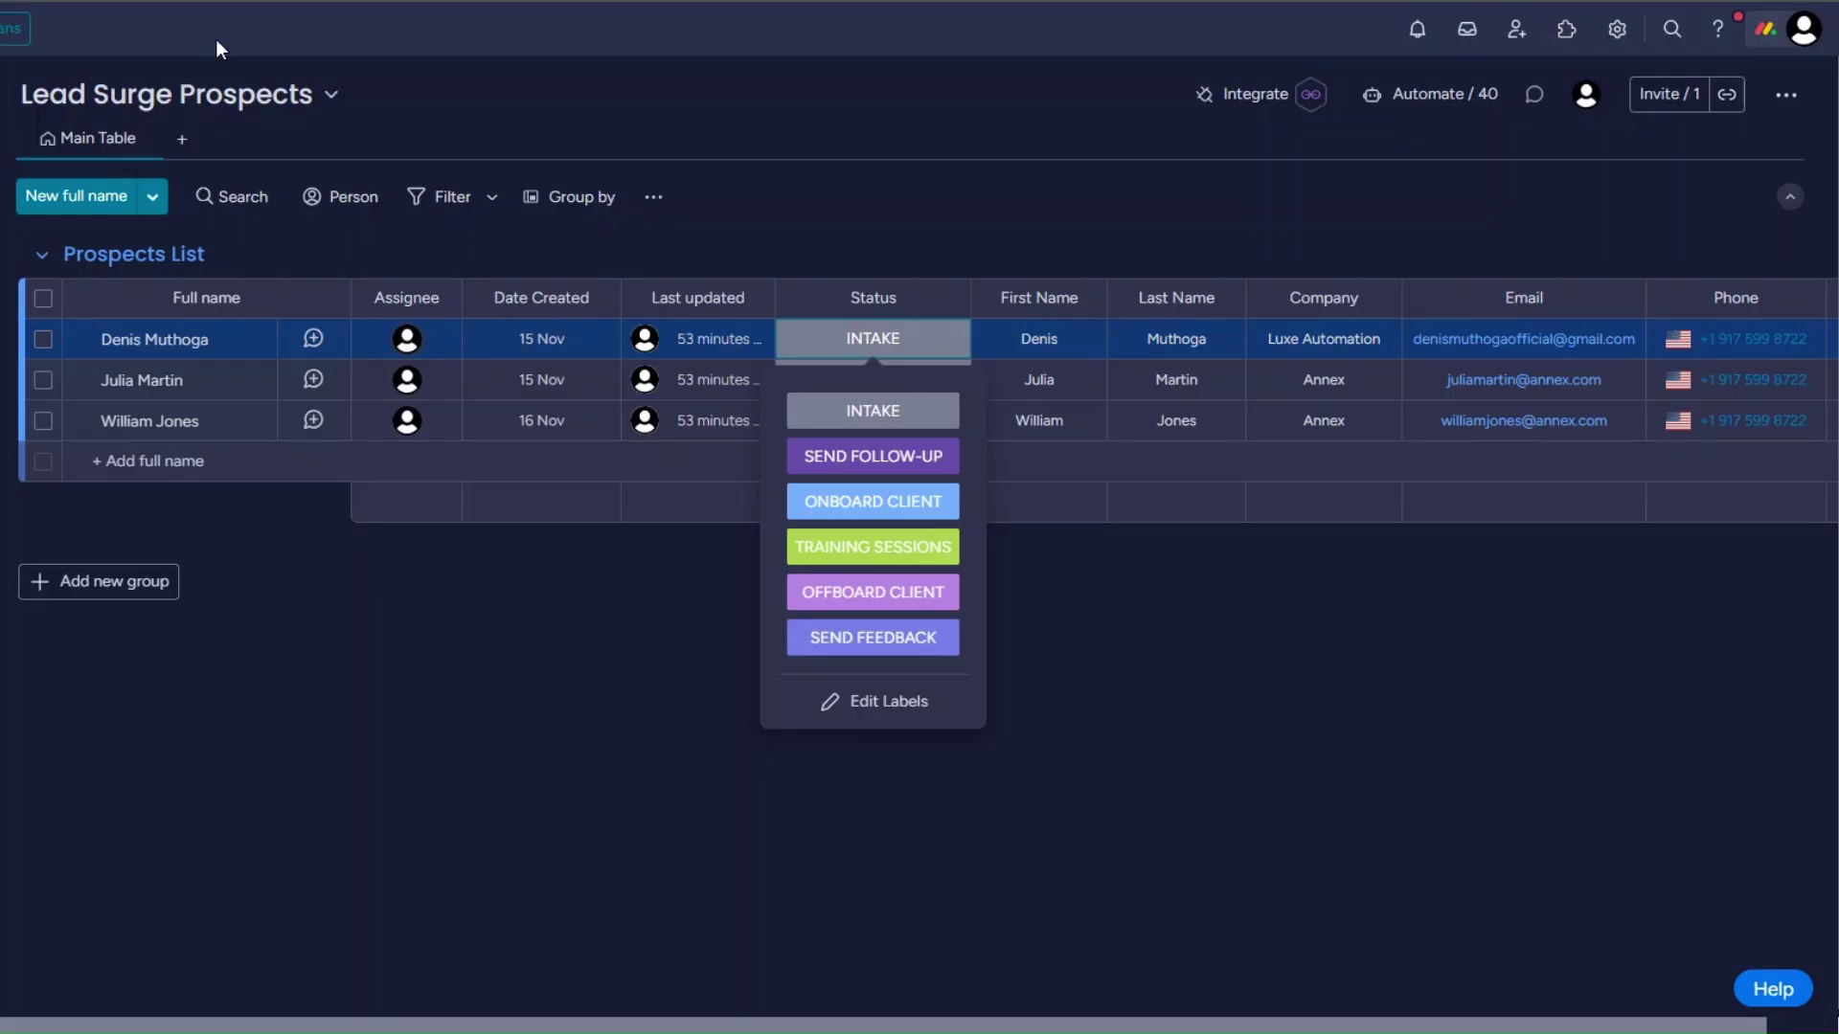
Switch to the Lead Surge Prospects board in monday.com and start a status-change webhook integration using another account connection.
click(1247, 113)
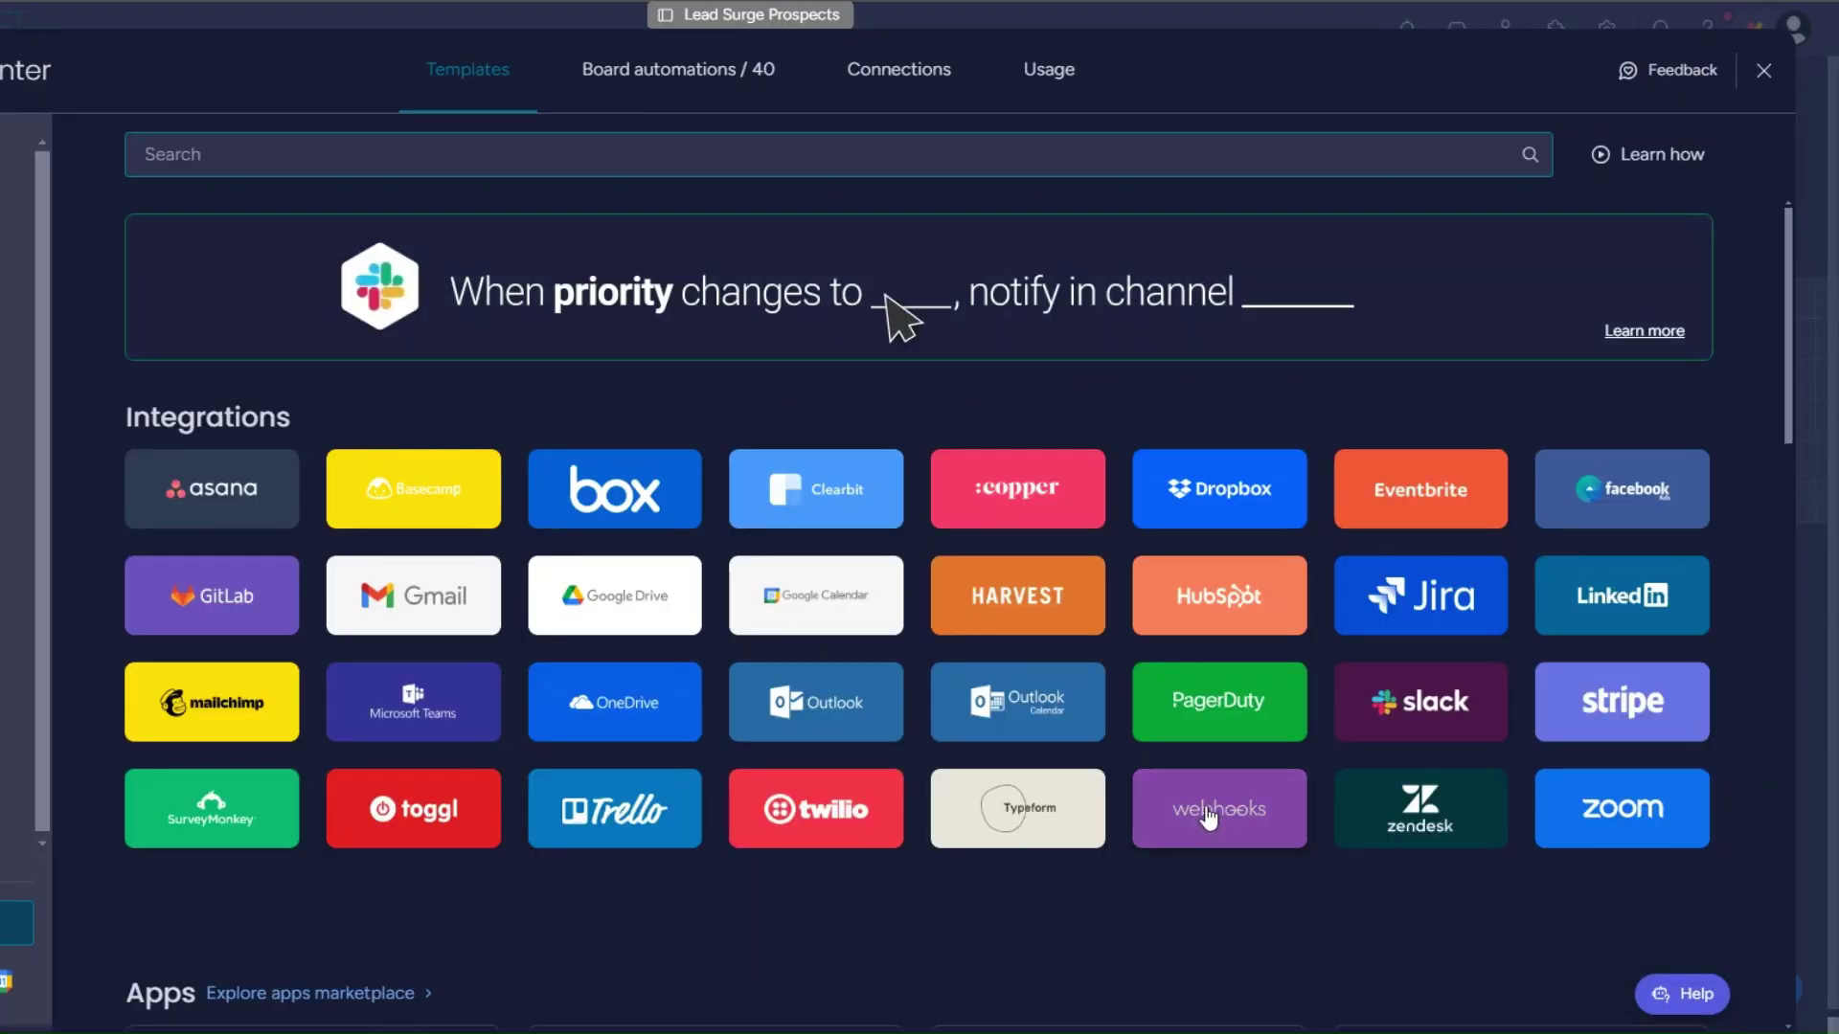
click(1209, 816)
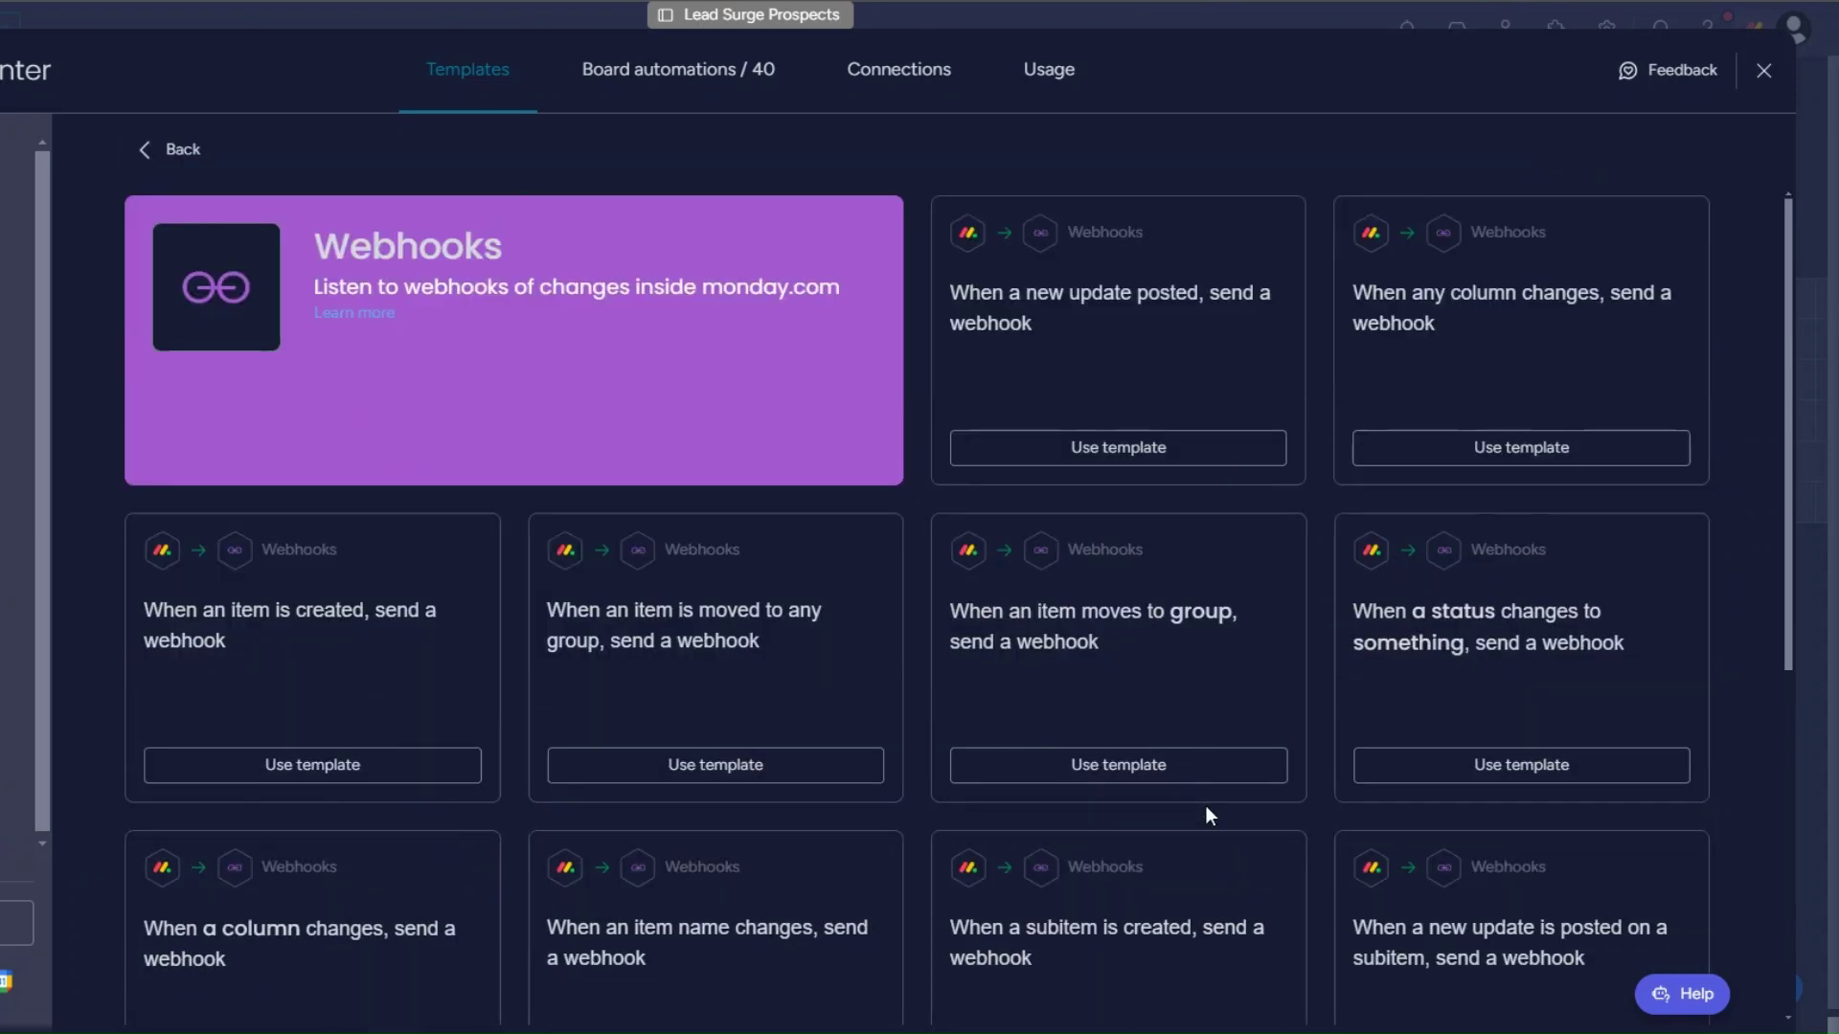
click(1507, 690)
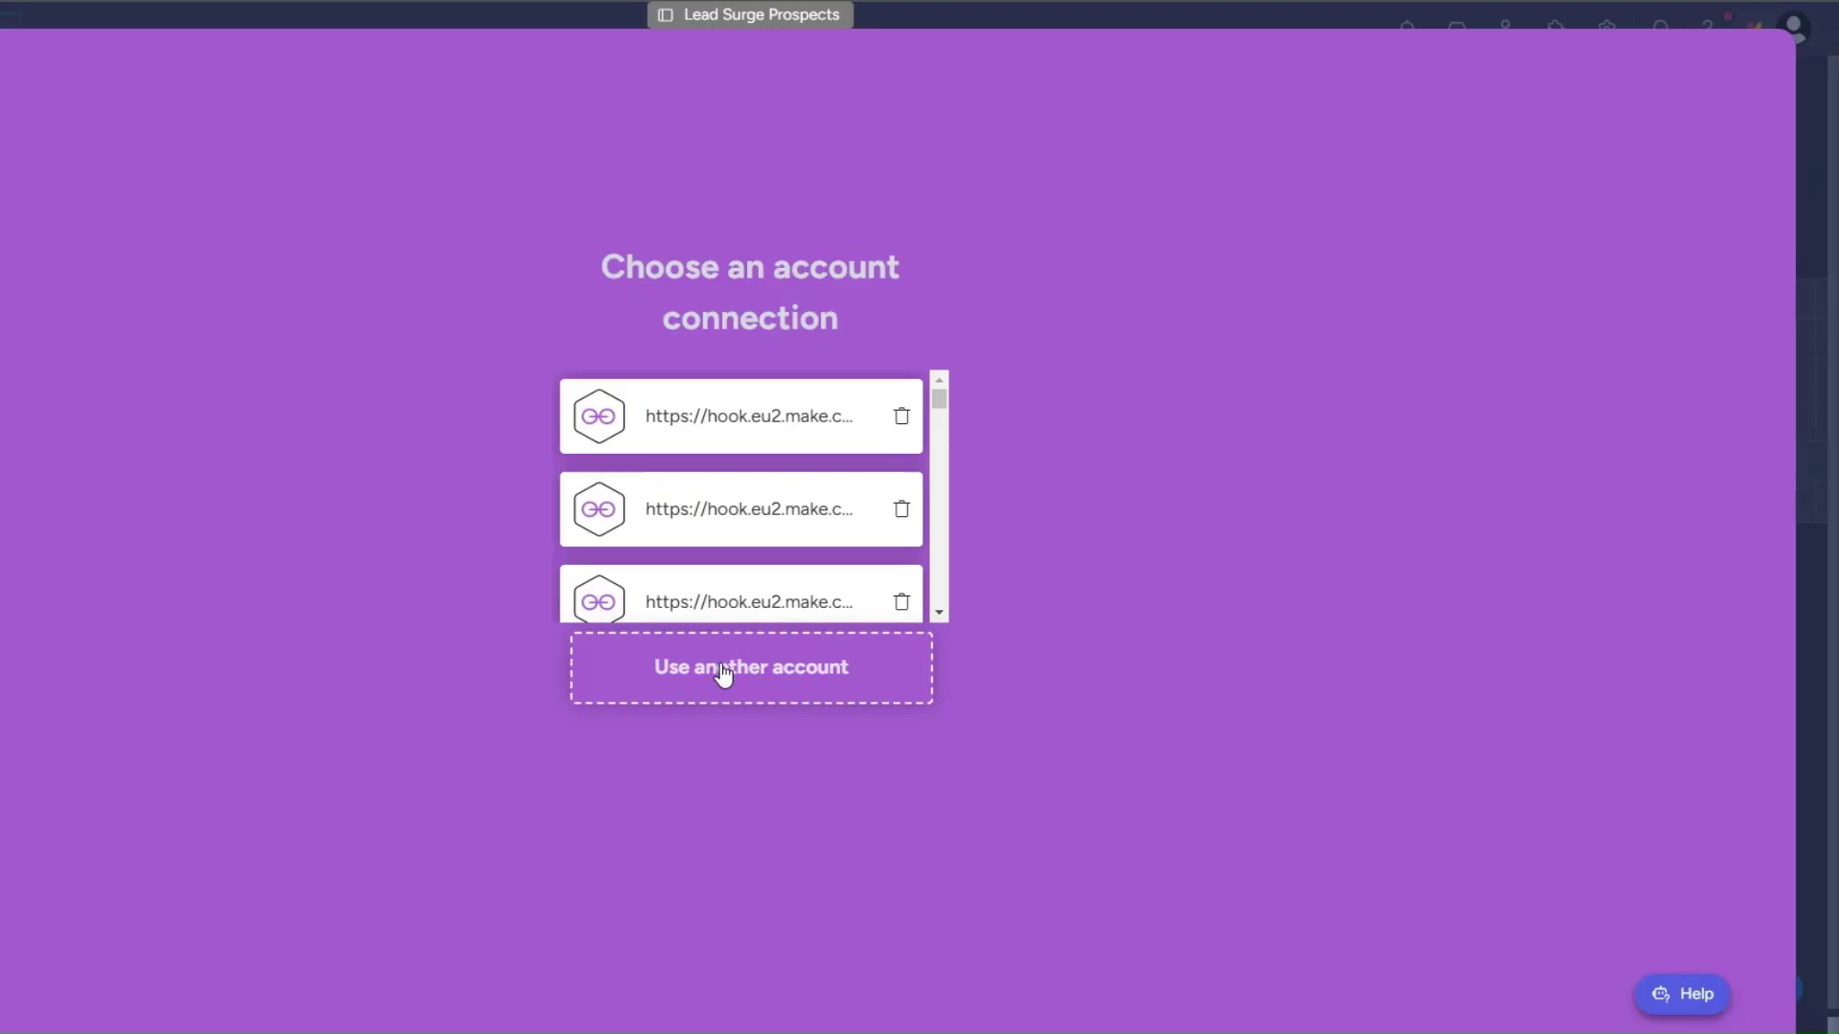
click(885, 676)
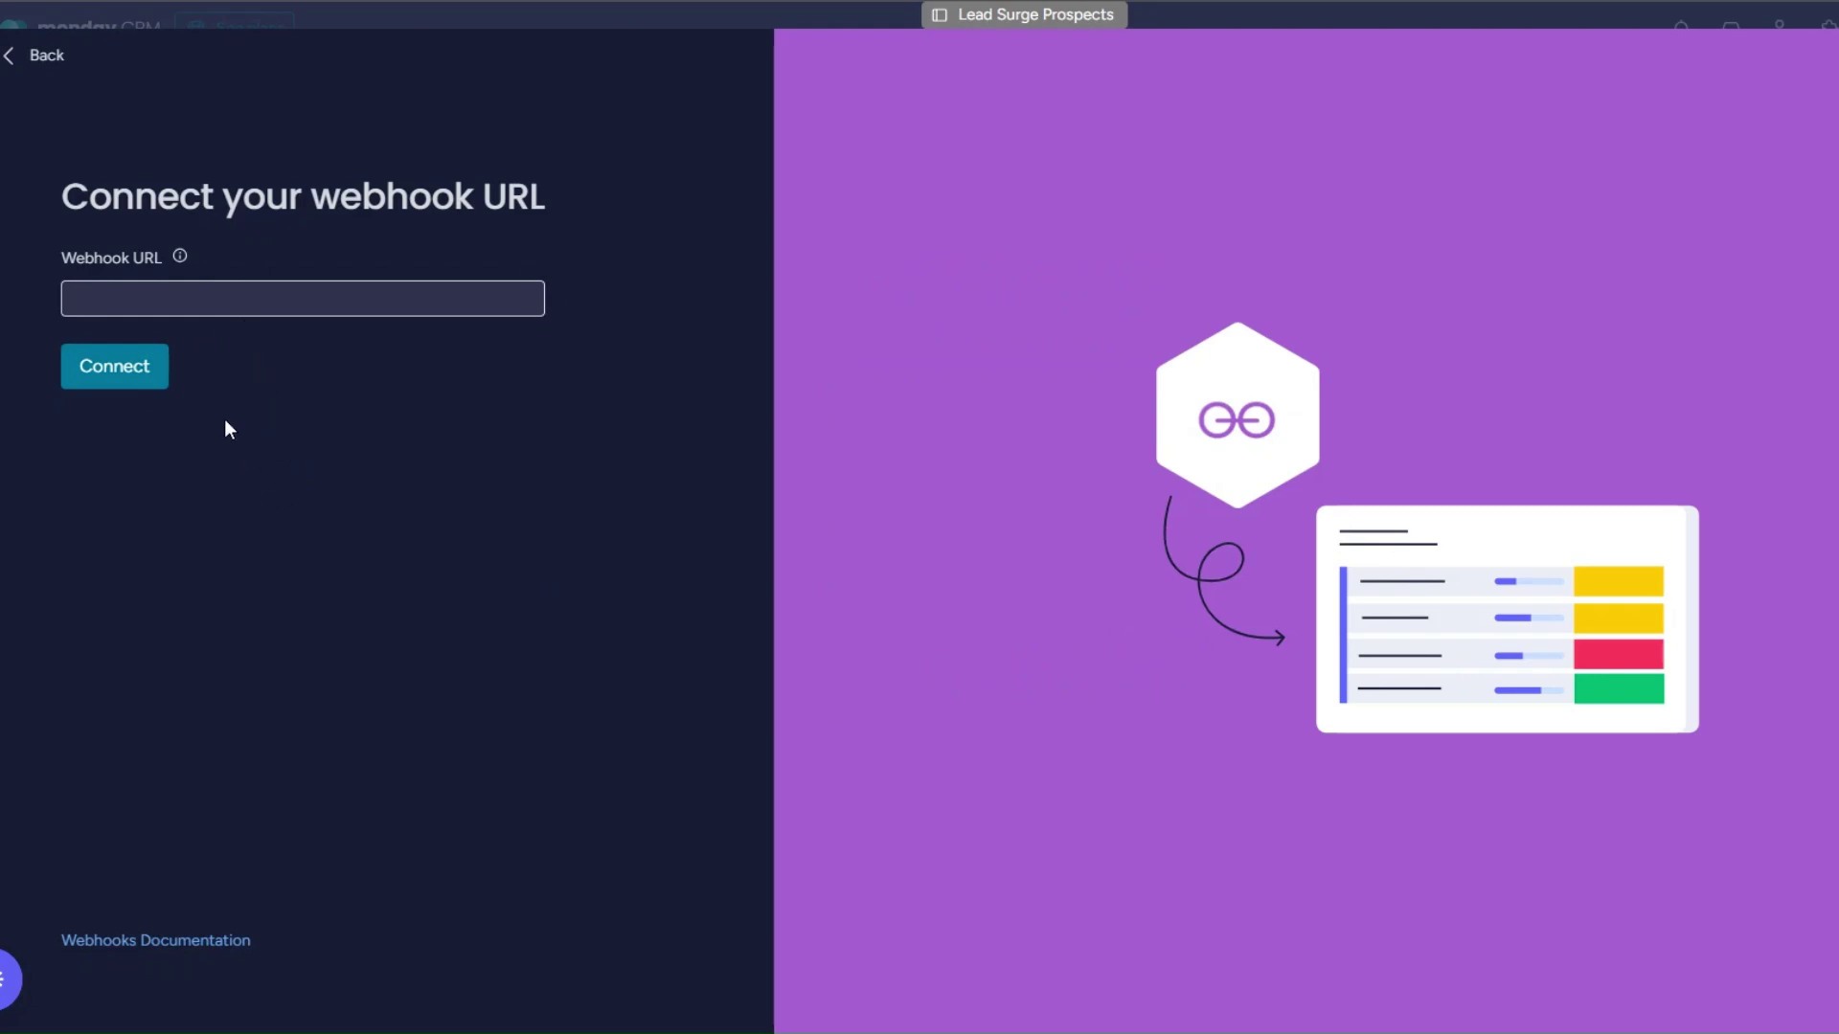
Paste the copied webhook address as the webhook URL and try to connect it.
key(ctrl+v)
click(135, 379)
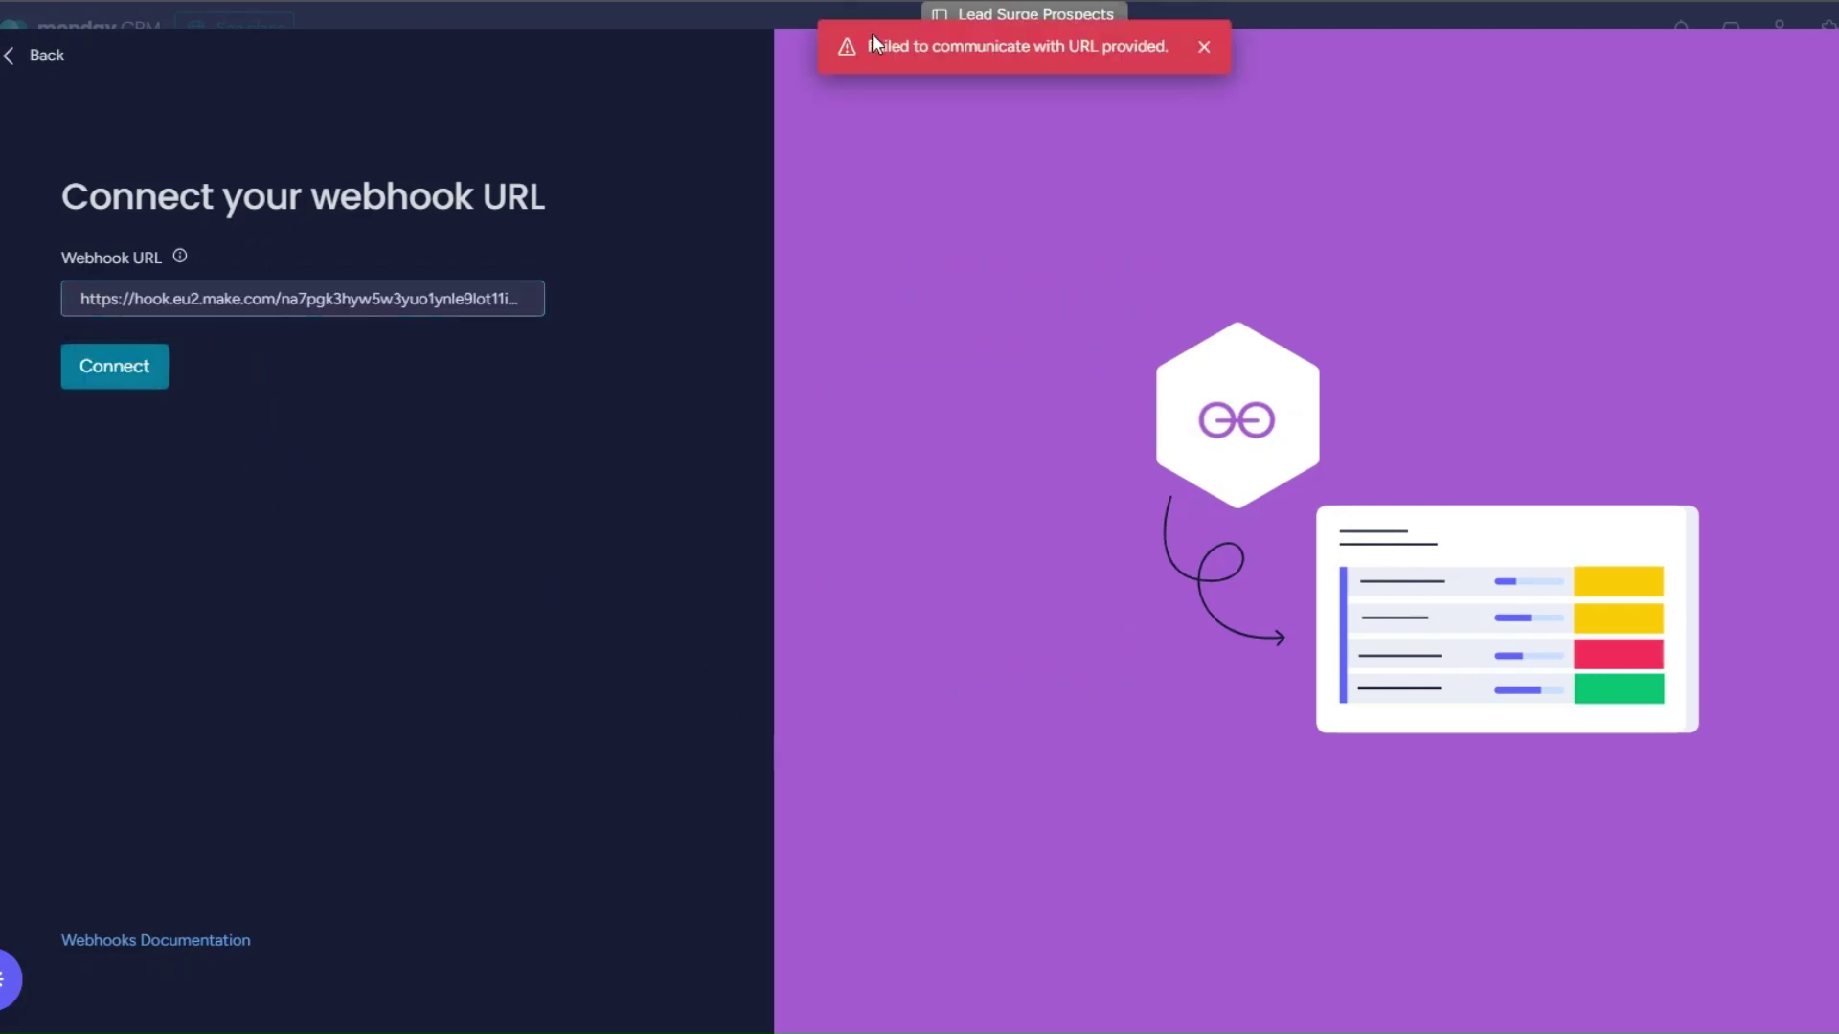
drag(873, 43, 1160, 42)
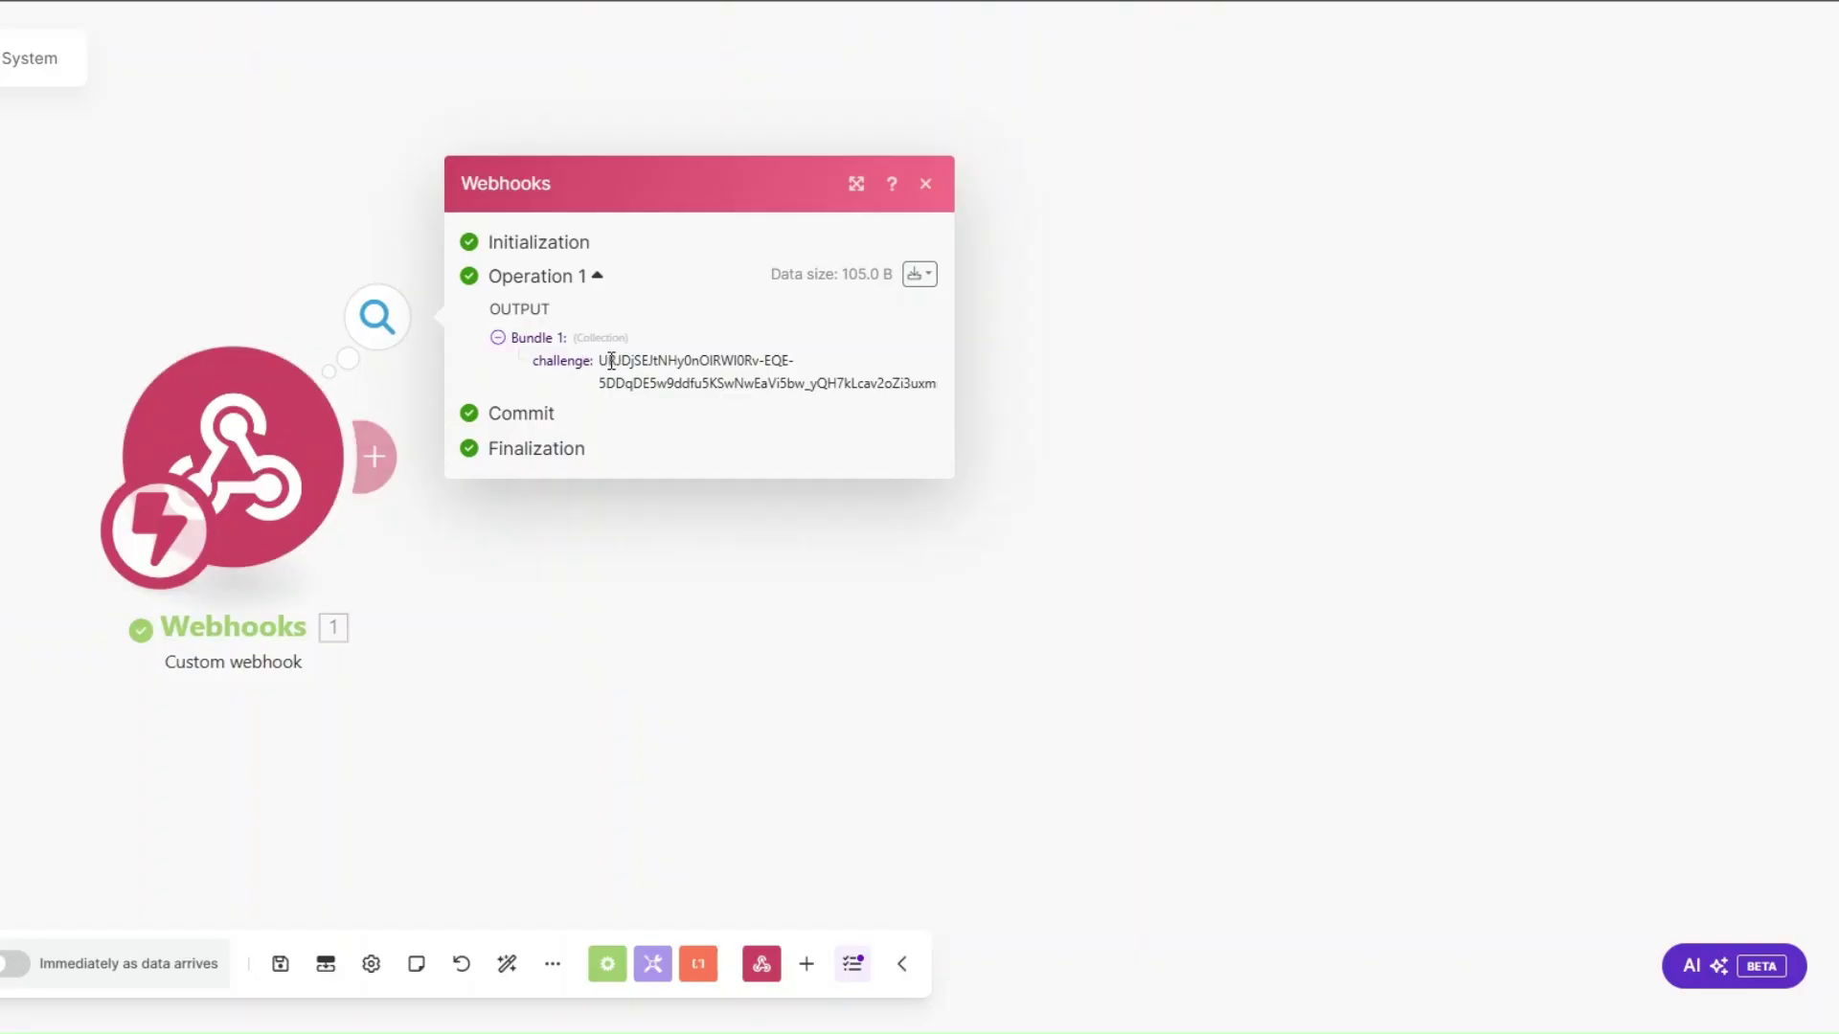
Switch to Make, check the challenge value in the webhook output, and add a Webhook response module after the custom webhook.
drag(611, 361, 911, 384)
click(726, 572)
click(376, 456)
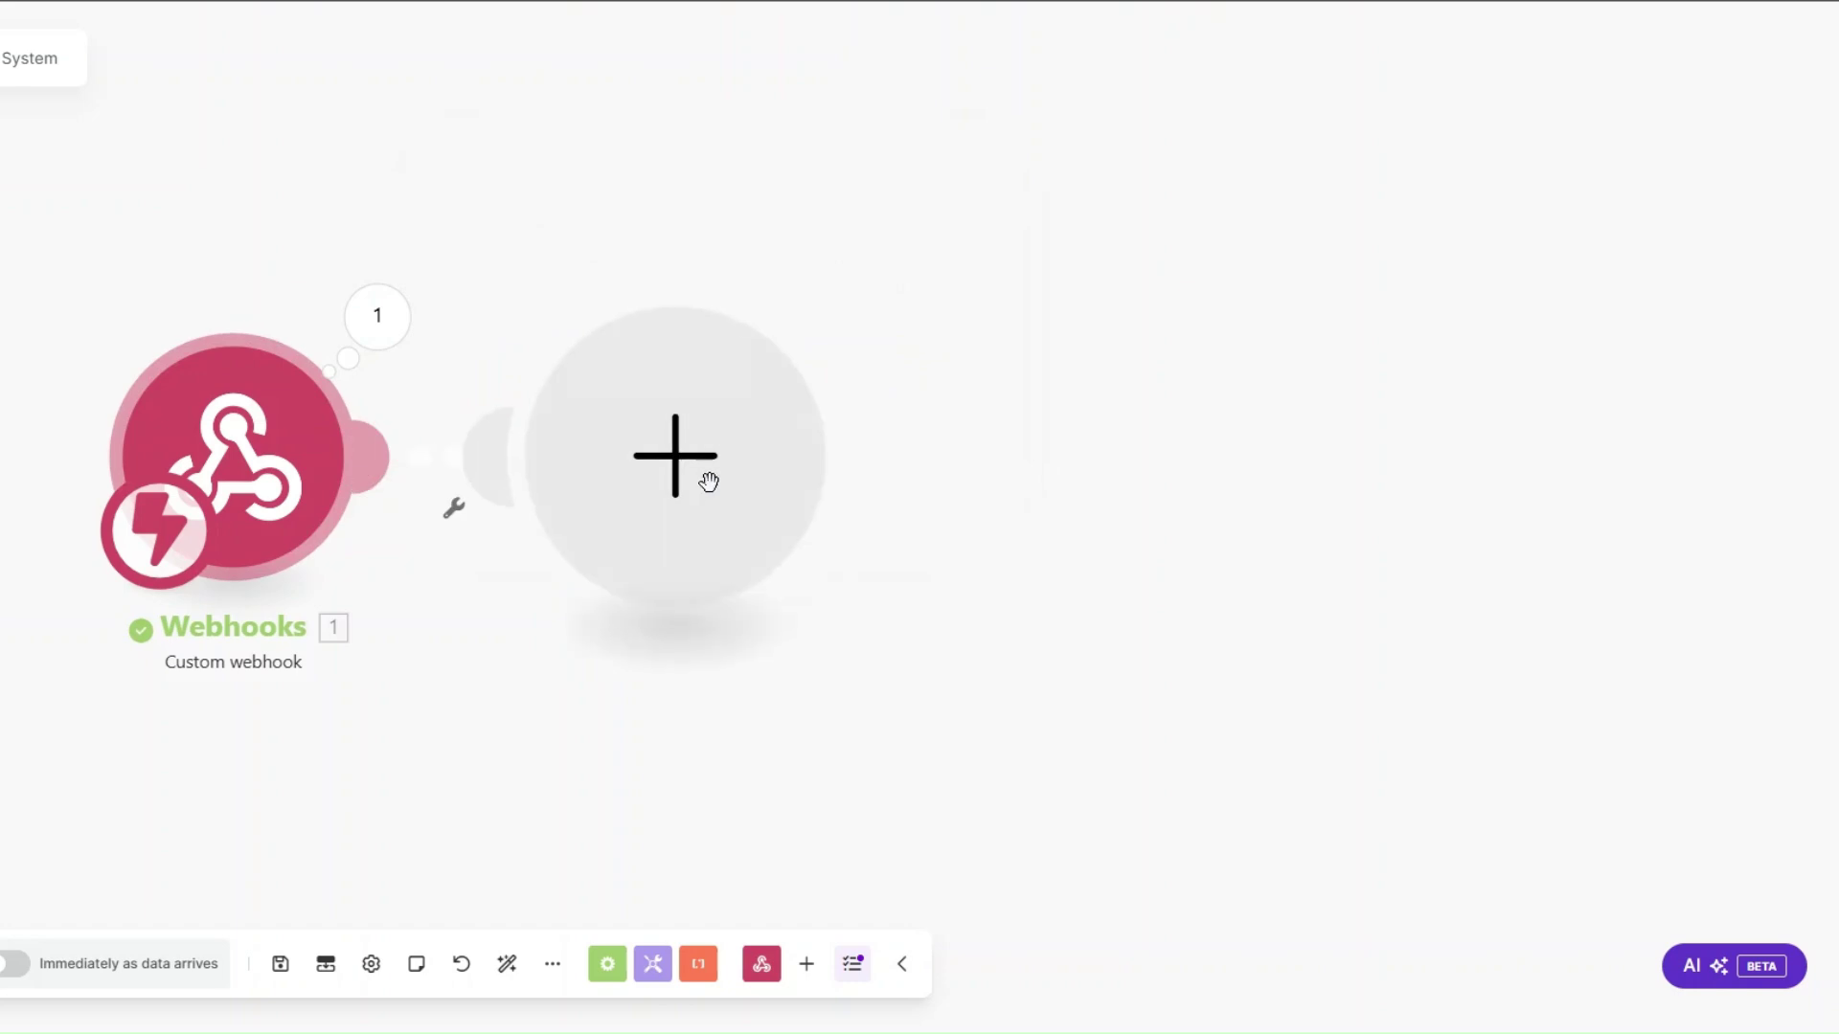
click(709, 482)
click(920, 263)
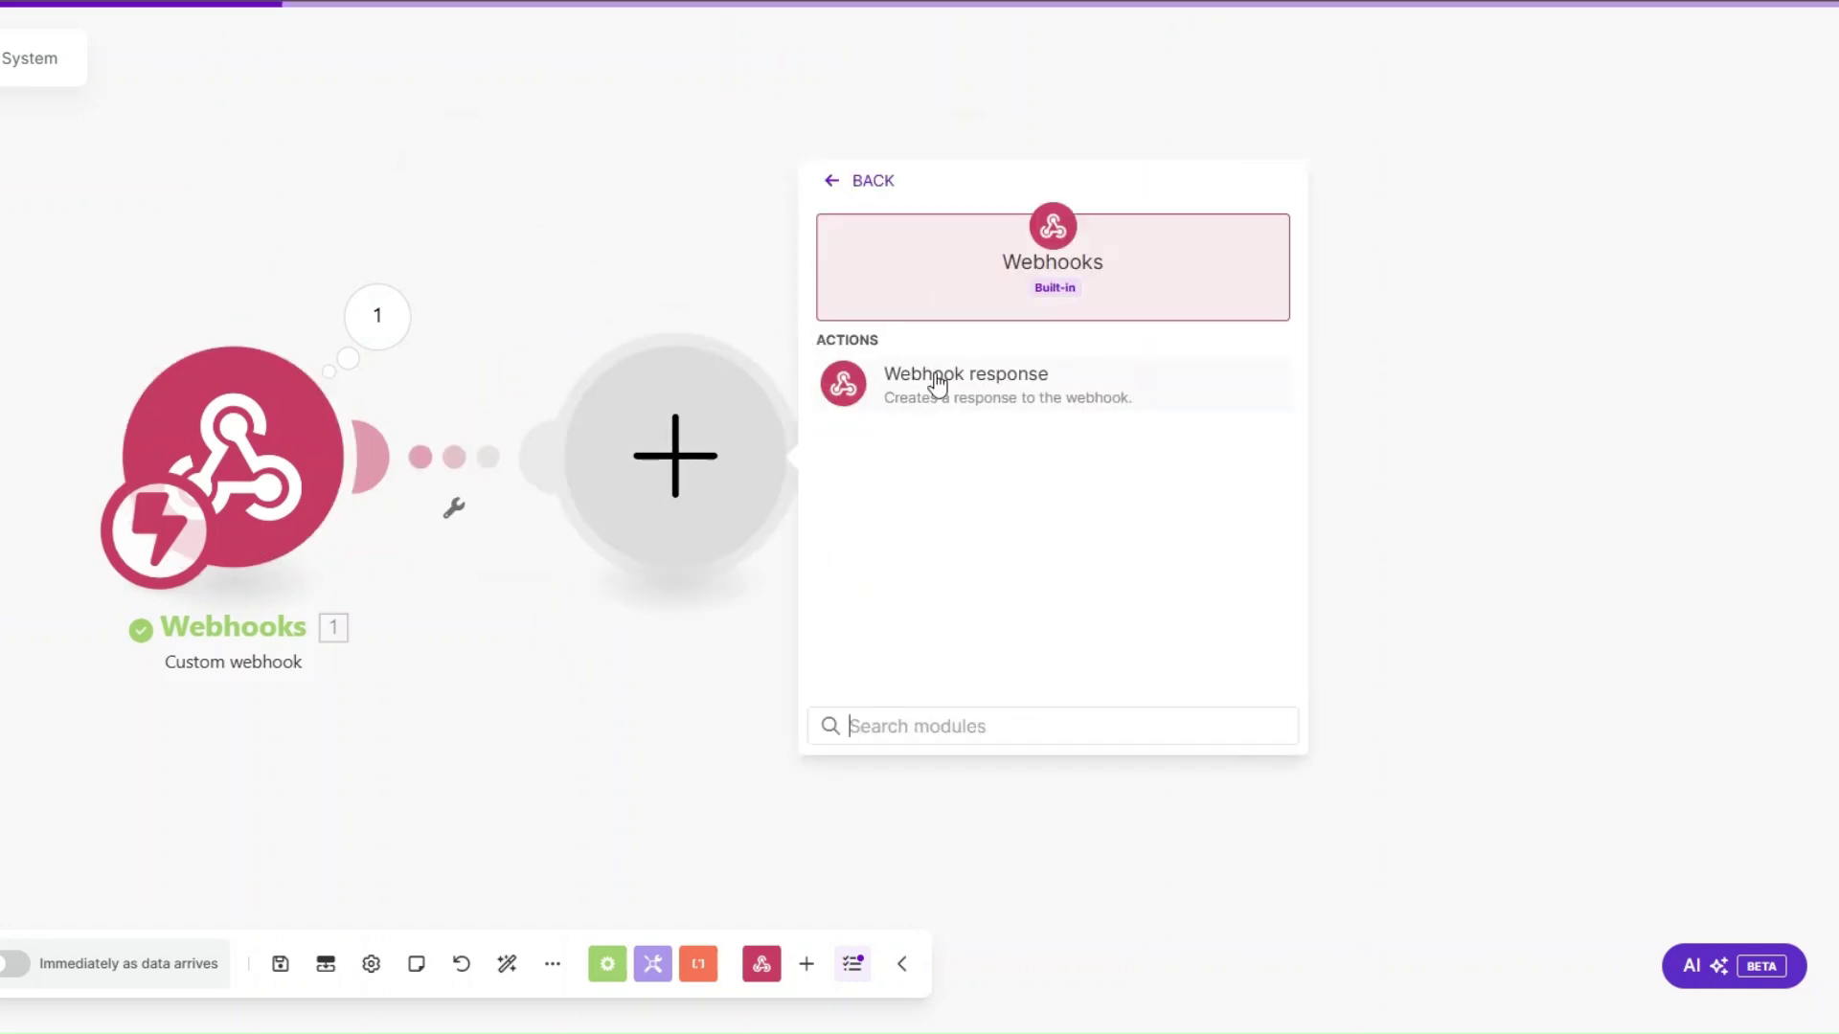
click(938, 385)
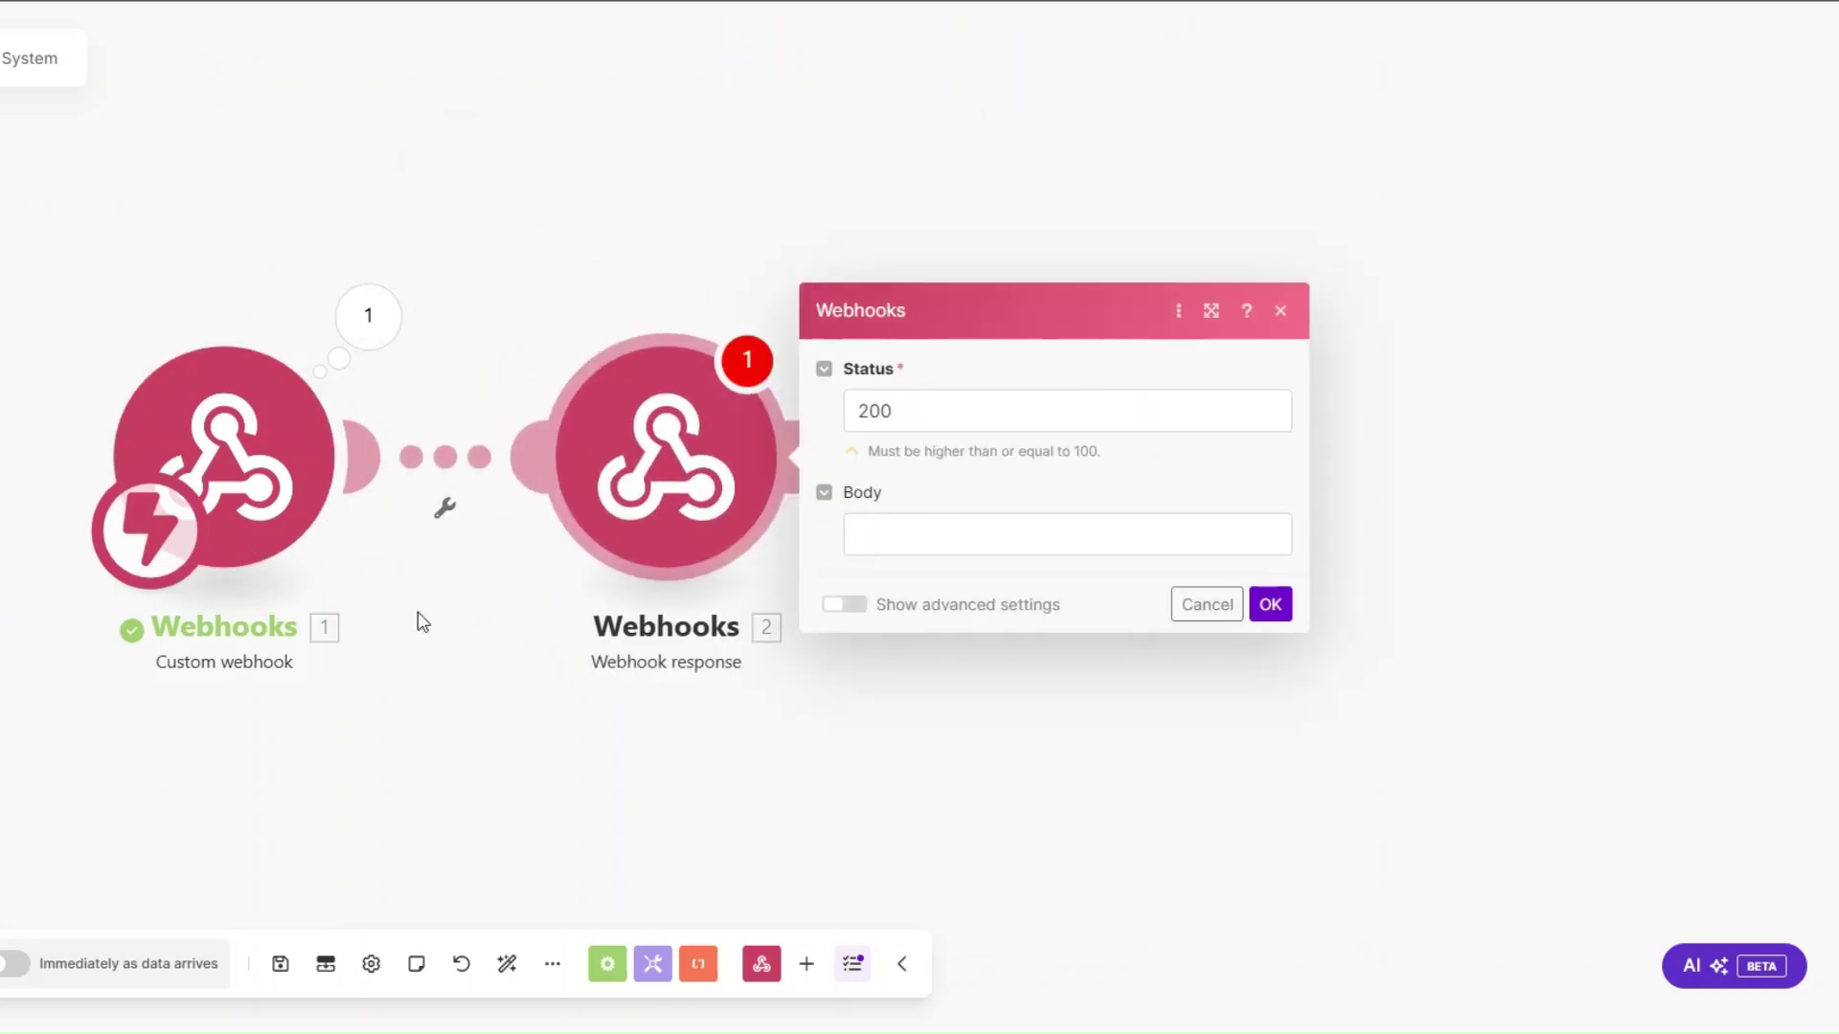
Set the response body to a JSON object whose "challenge" key returns the mapped challenge value from the custom webhook.
click(795, 534)
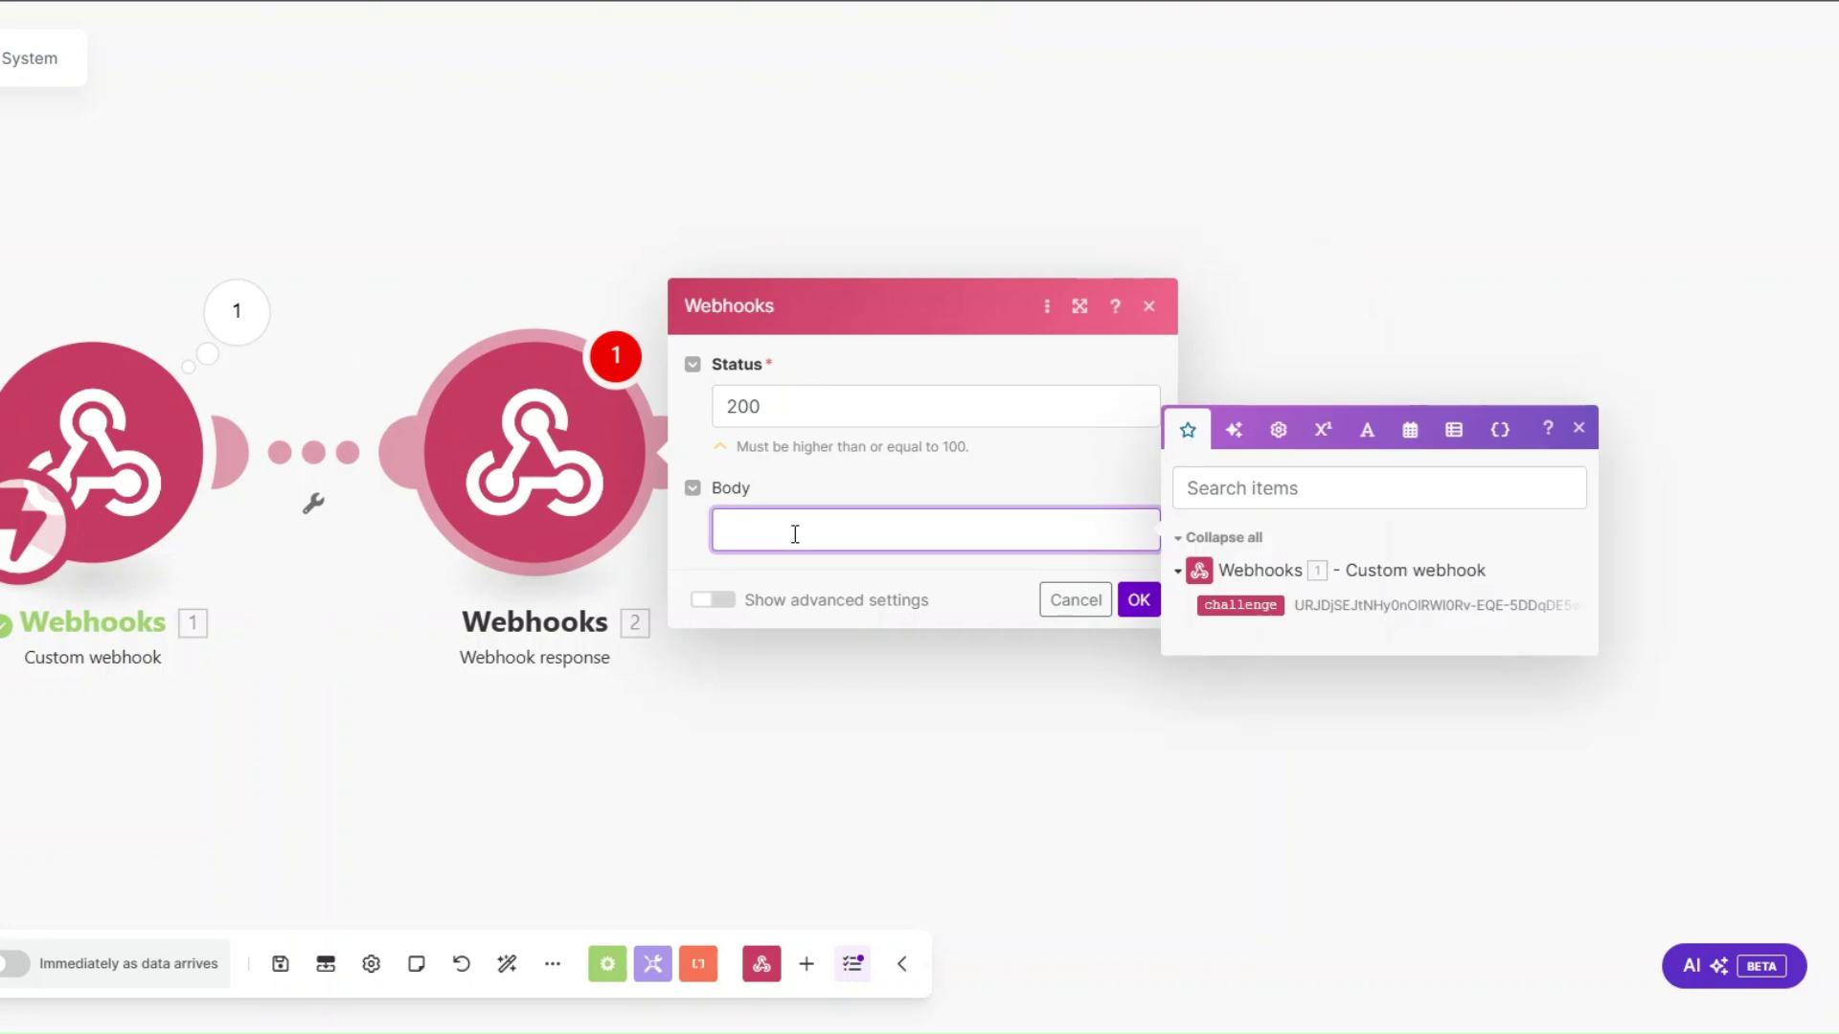
text({"":""})
click(740, 532)
text(challenge)
click(1240, 604)
click(1139, 600)
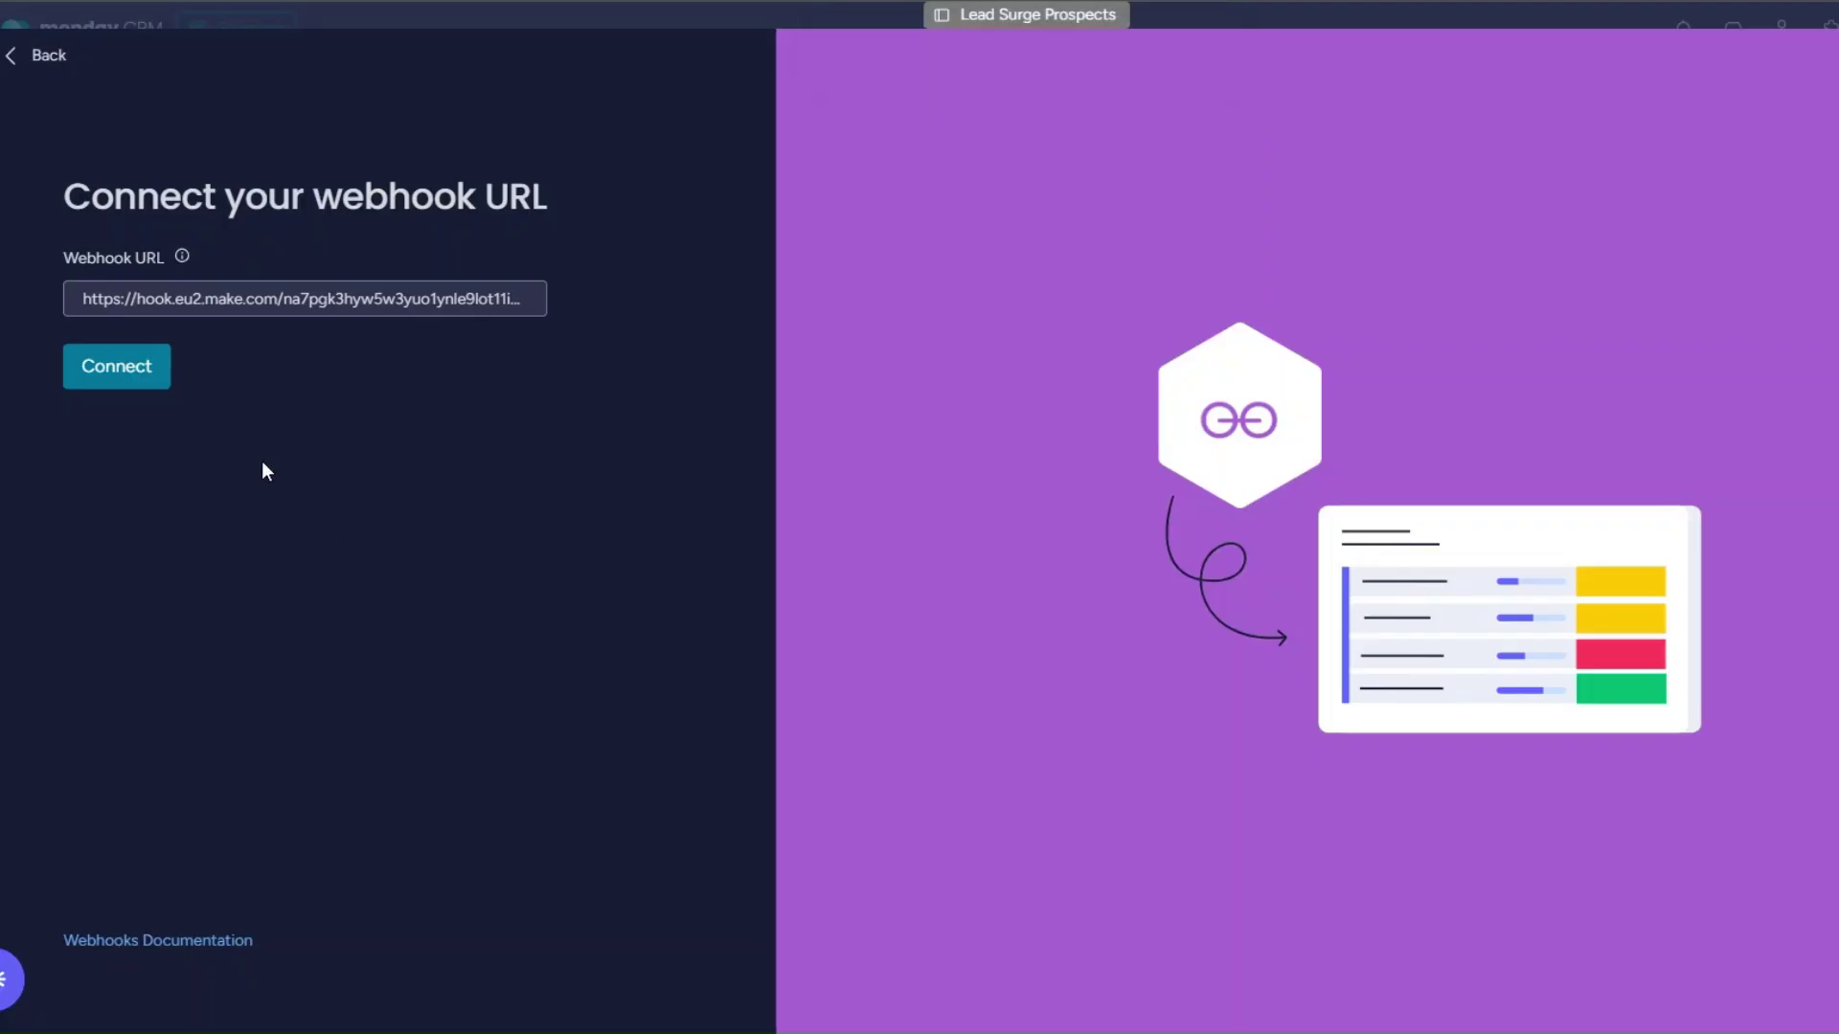
Connect the webhook URL in monday.com and delete the Webhook response module from the Make scenario.
click(169, 380)
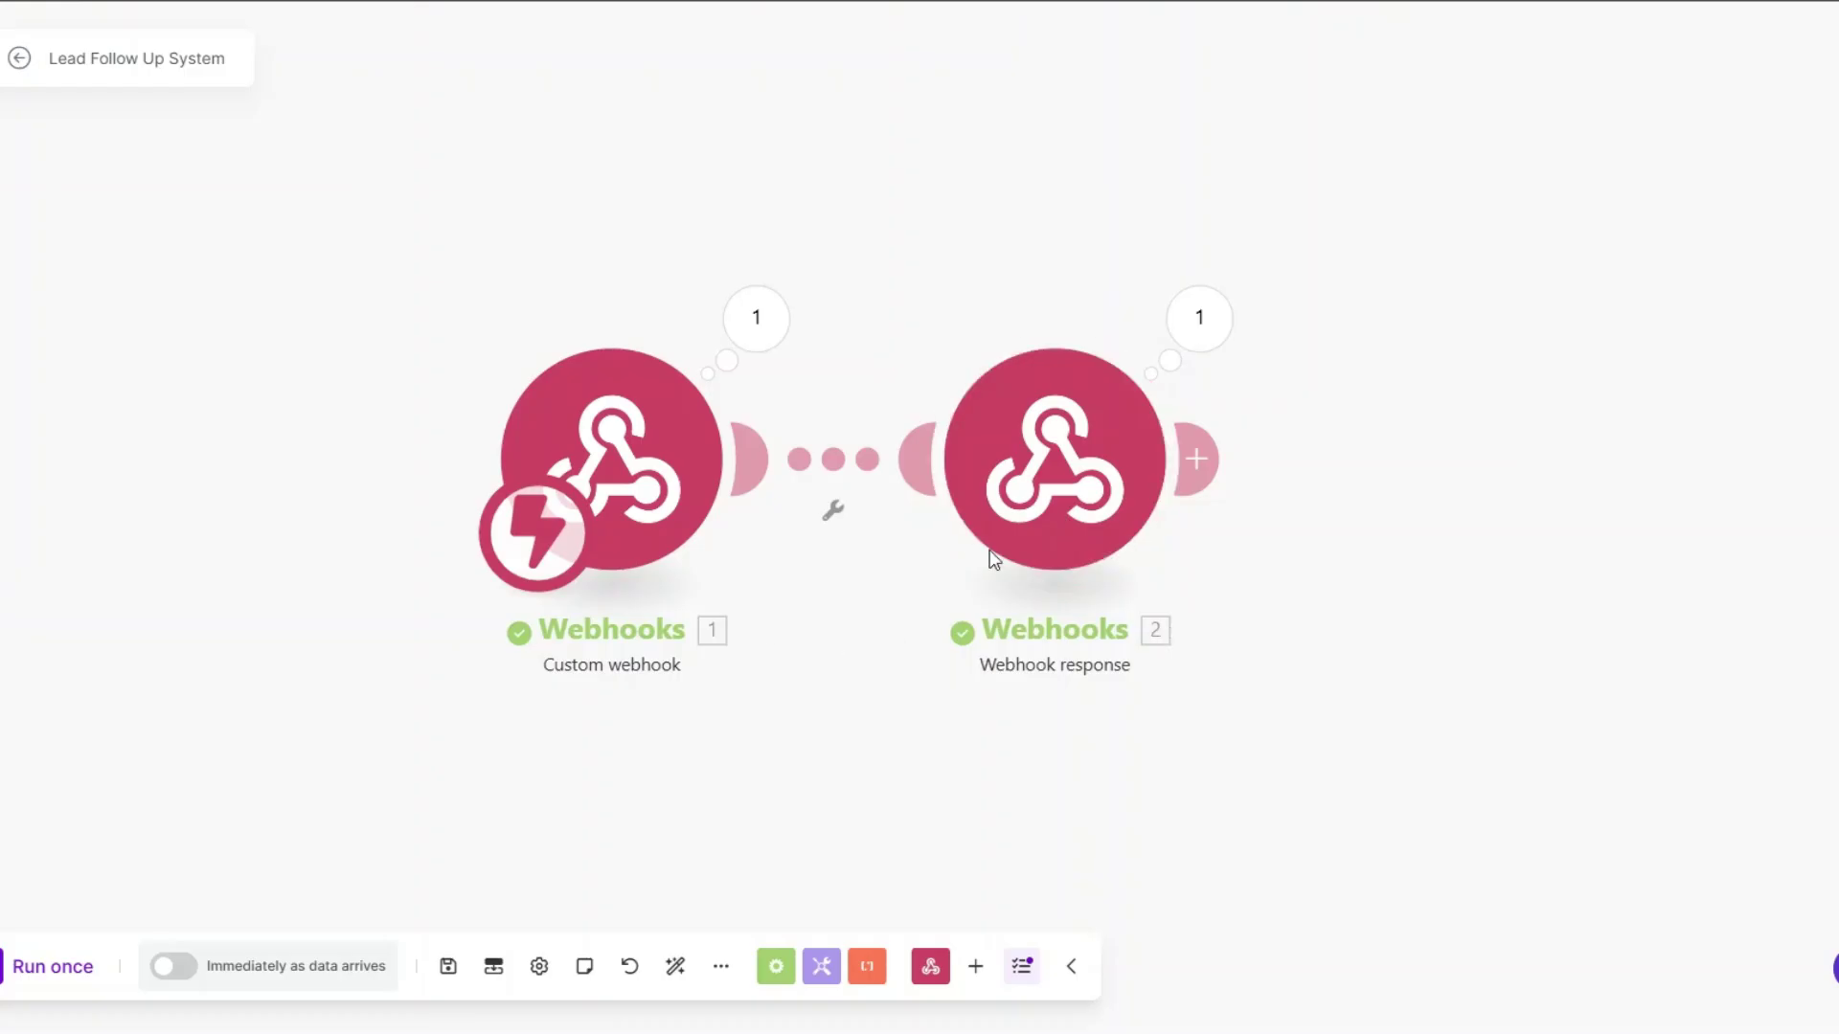
right_click(1048, 467)
click(1121, 743)
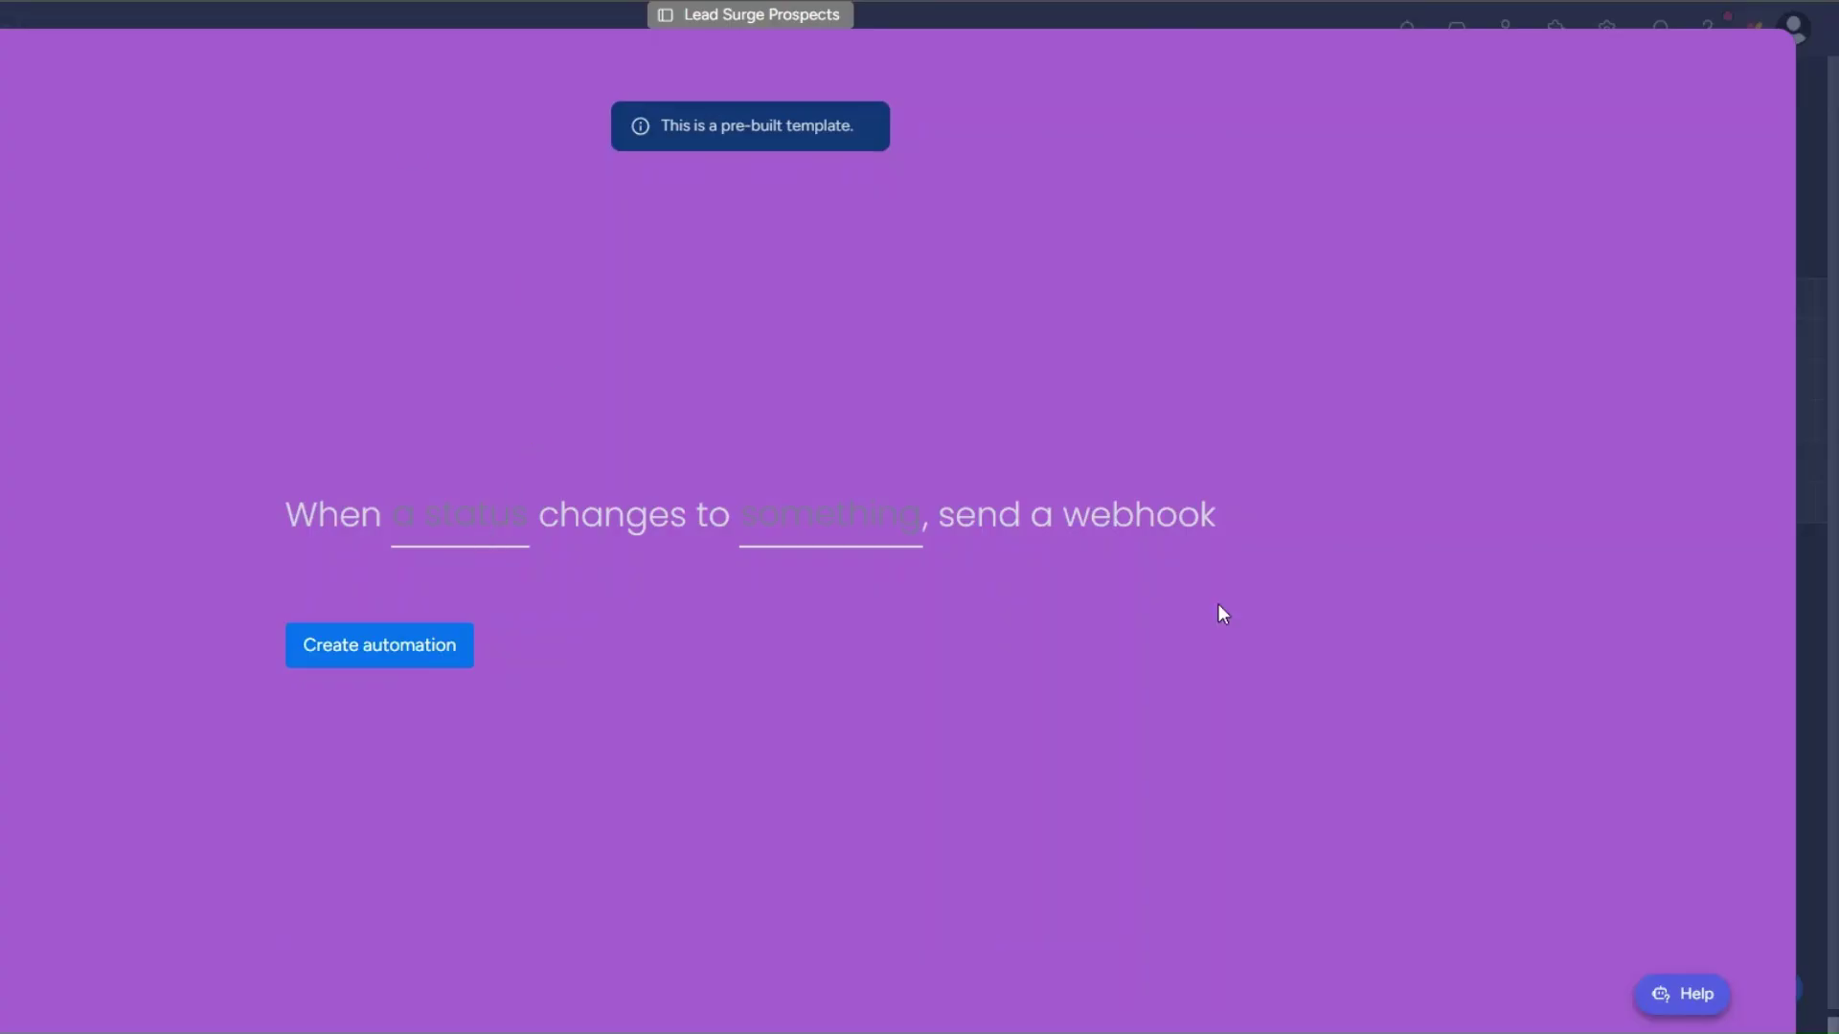
Create the monday.com automation that sends a webhook when Status changes to SEND FOLLOW-UP, and close the automation center.
click(469, 531)
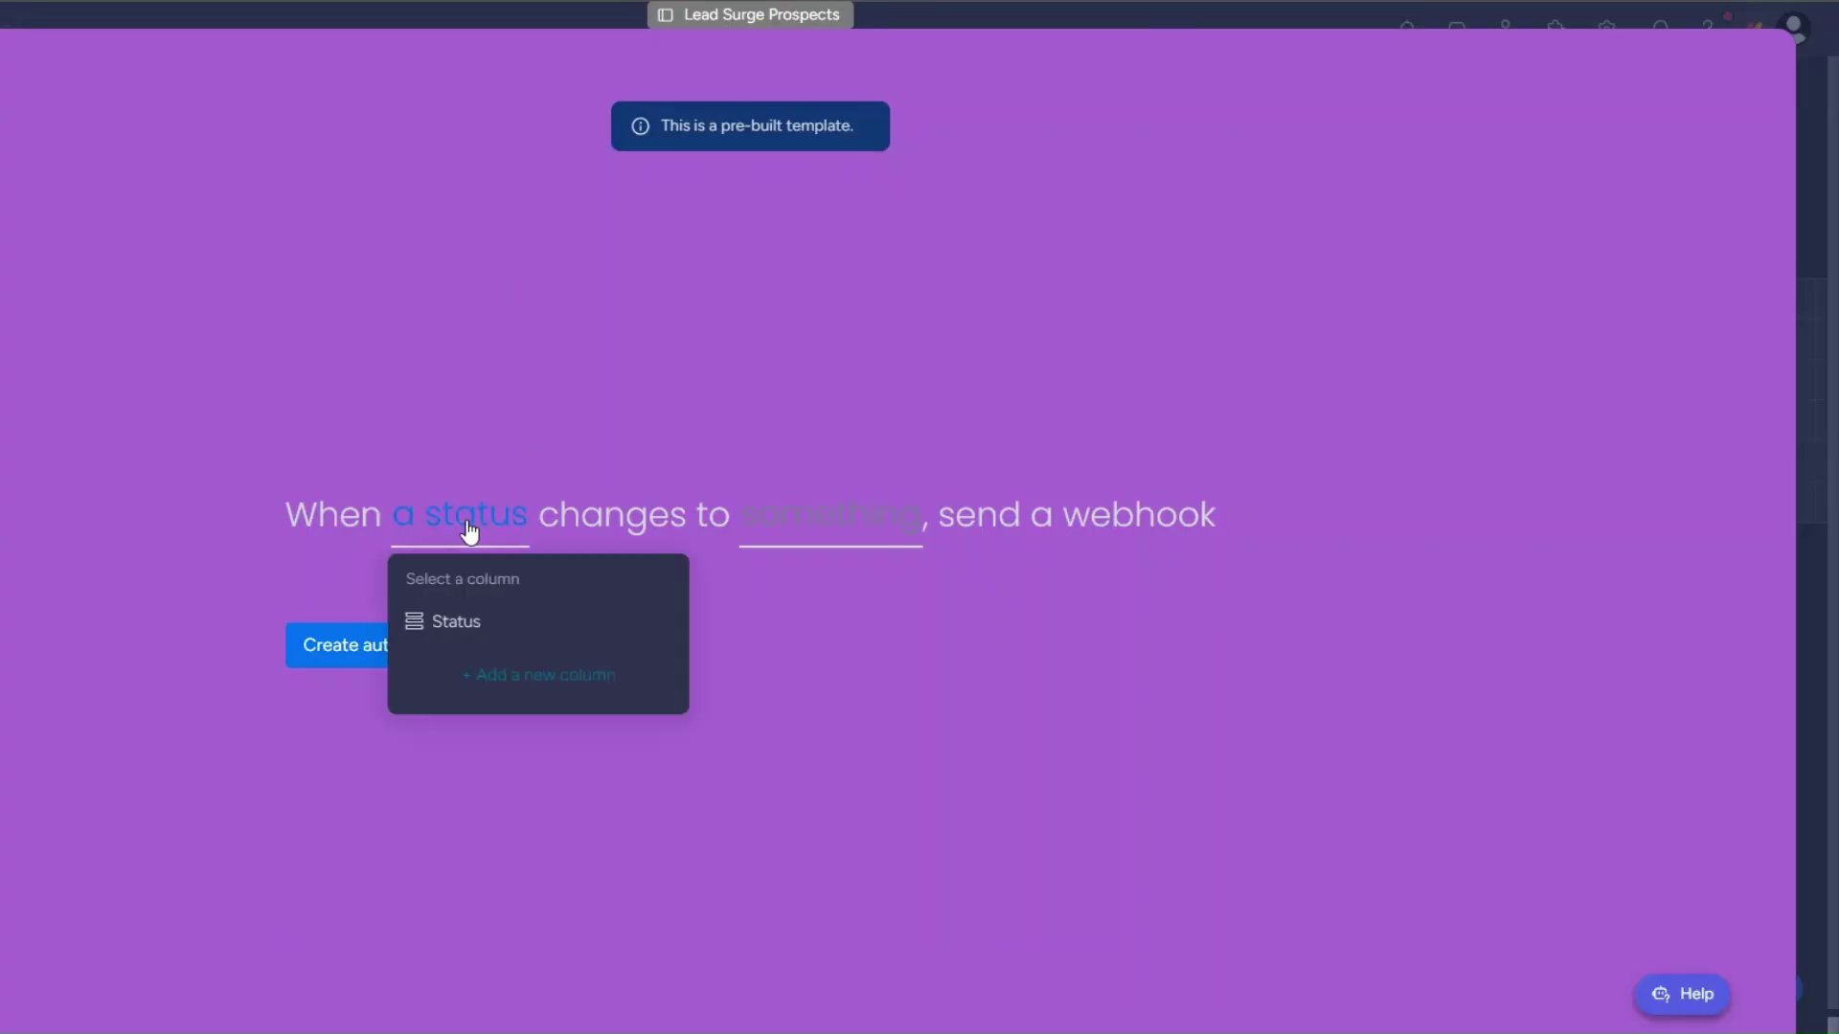
click(488, 625)
click(816, 531)
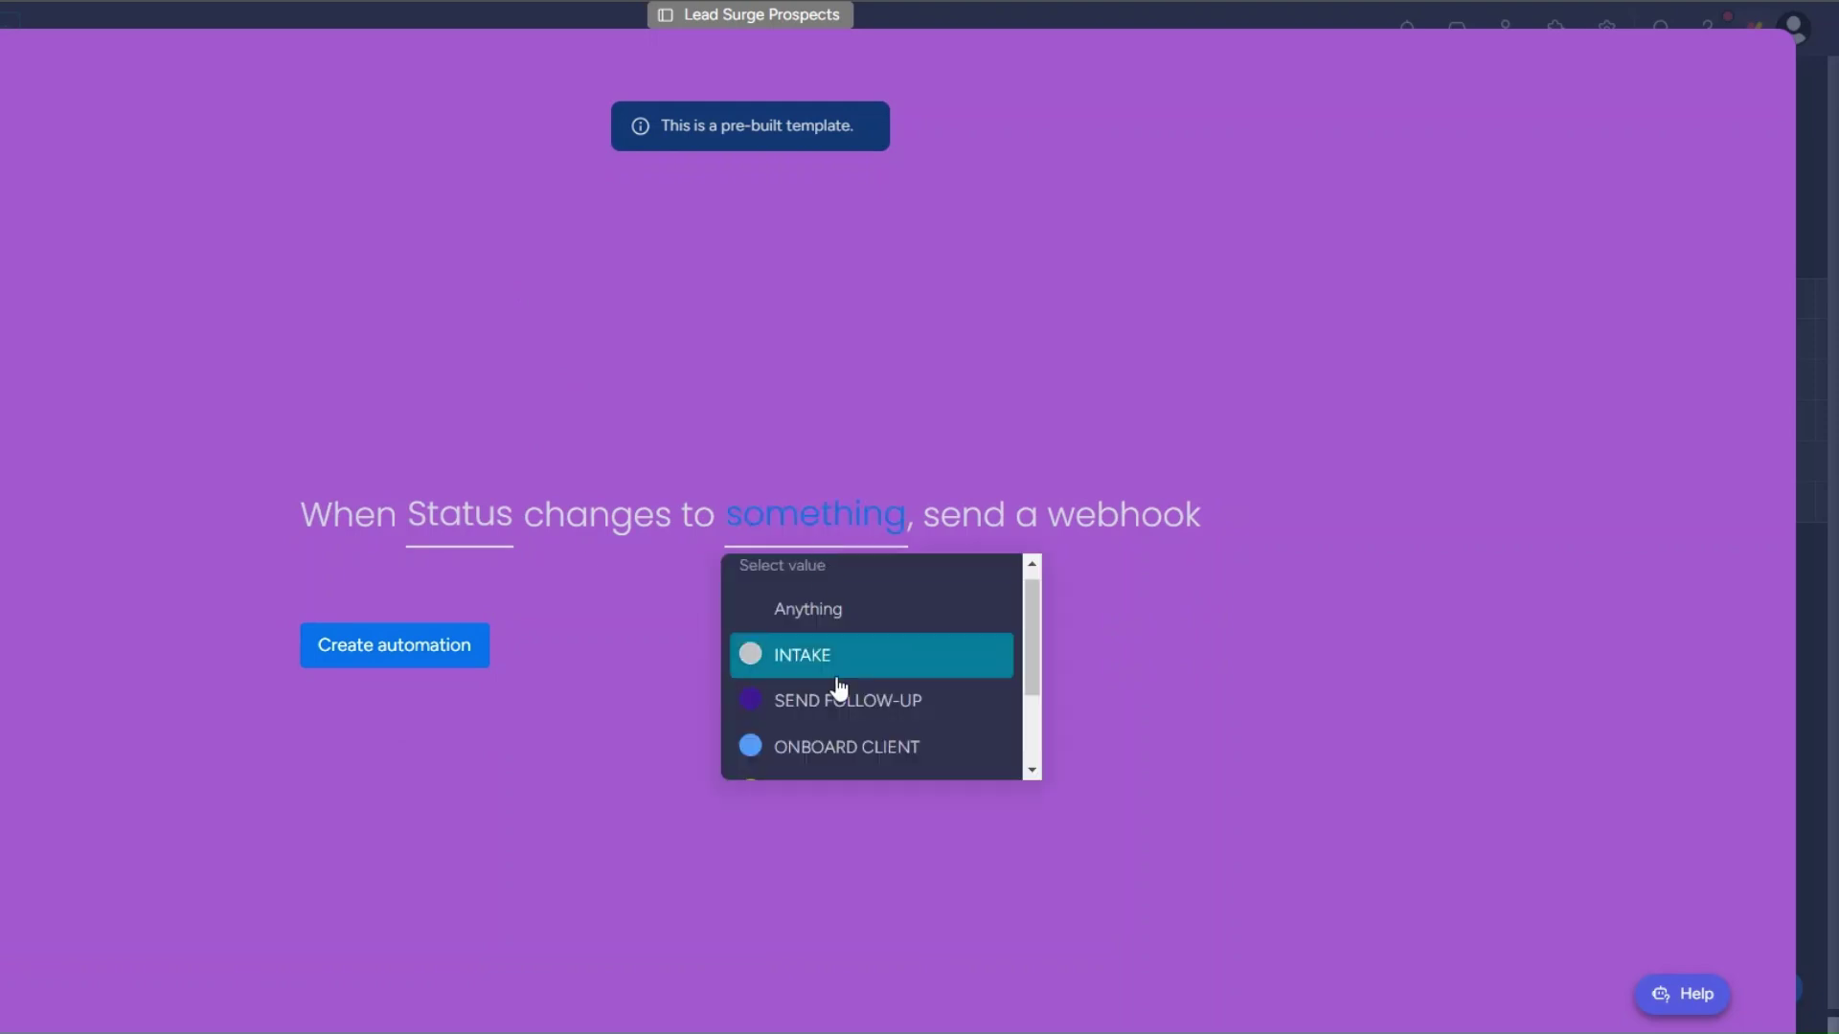
click(842, 705)
click(360, 663)
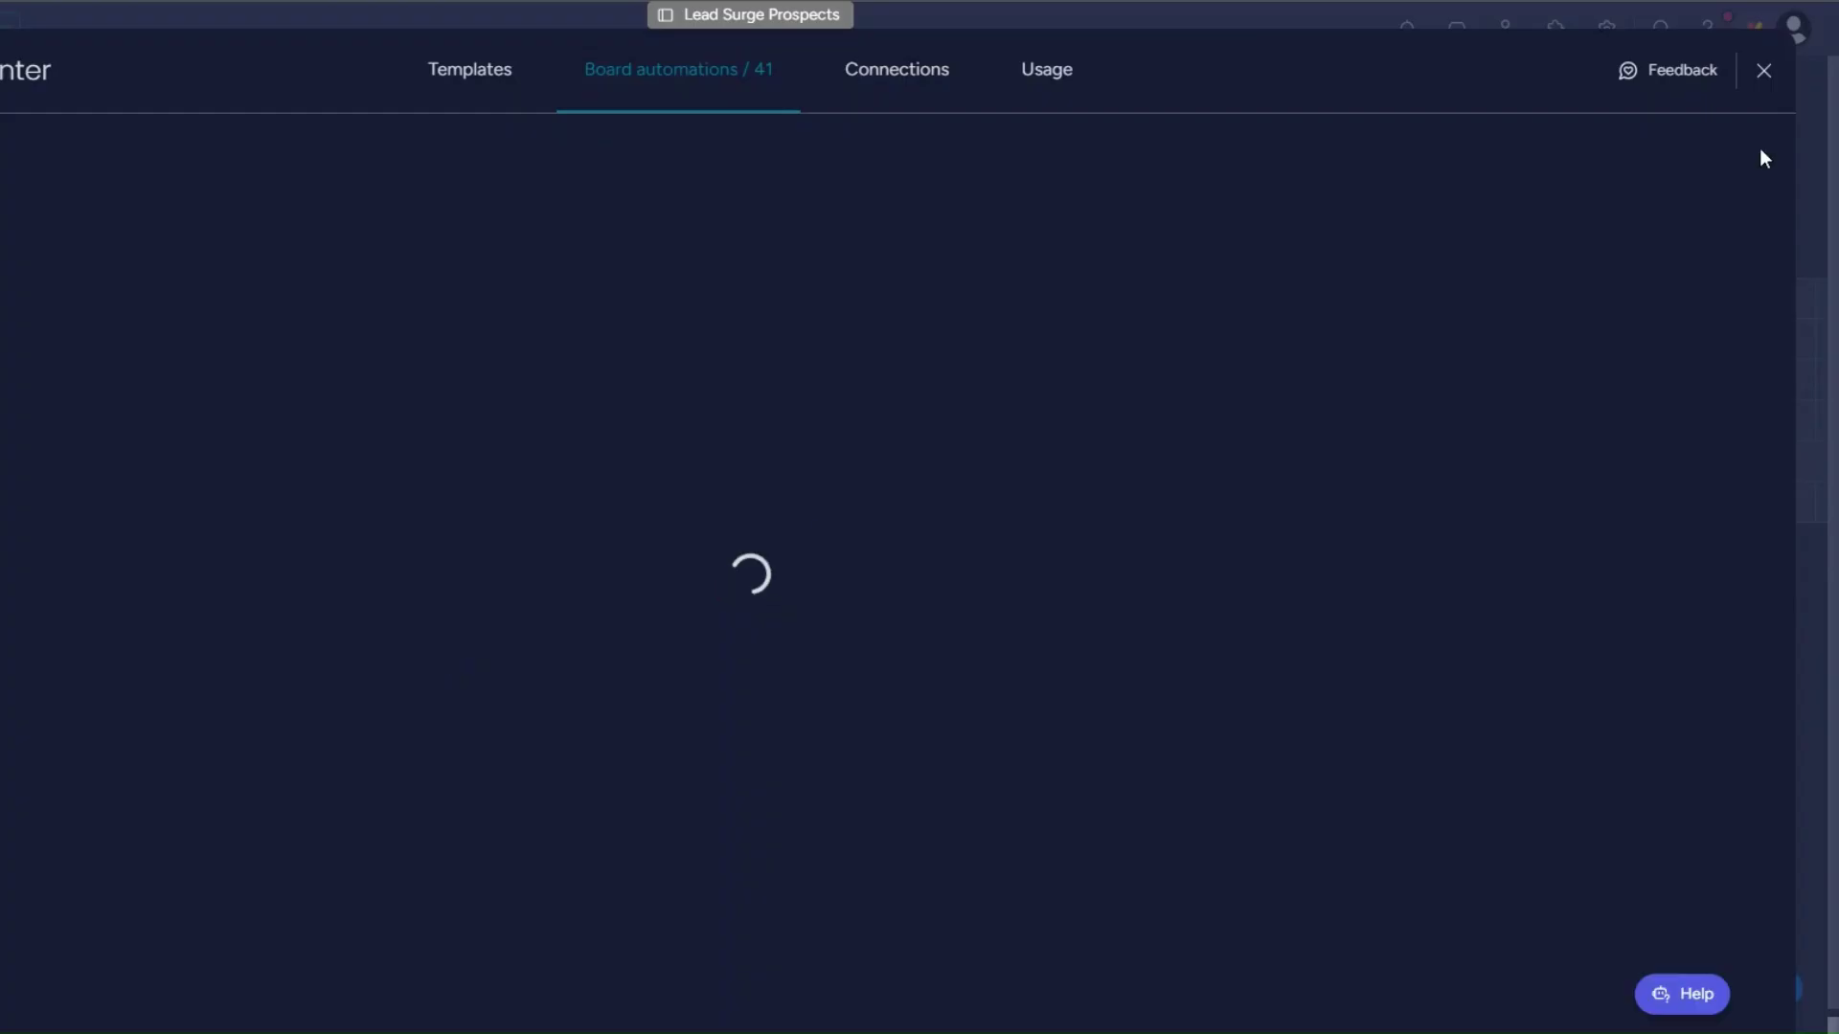
click(1763, 70)
Set the second prospect's status to SEND FOLLOW-UP and examine the pulseName and pulseId in the webhook's event output in Make.
click(862, 379)
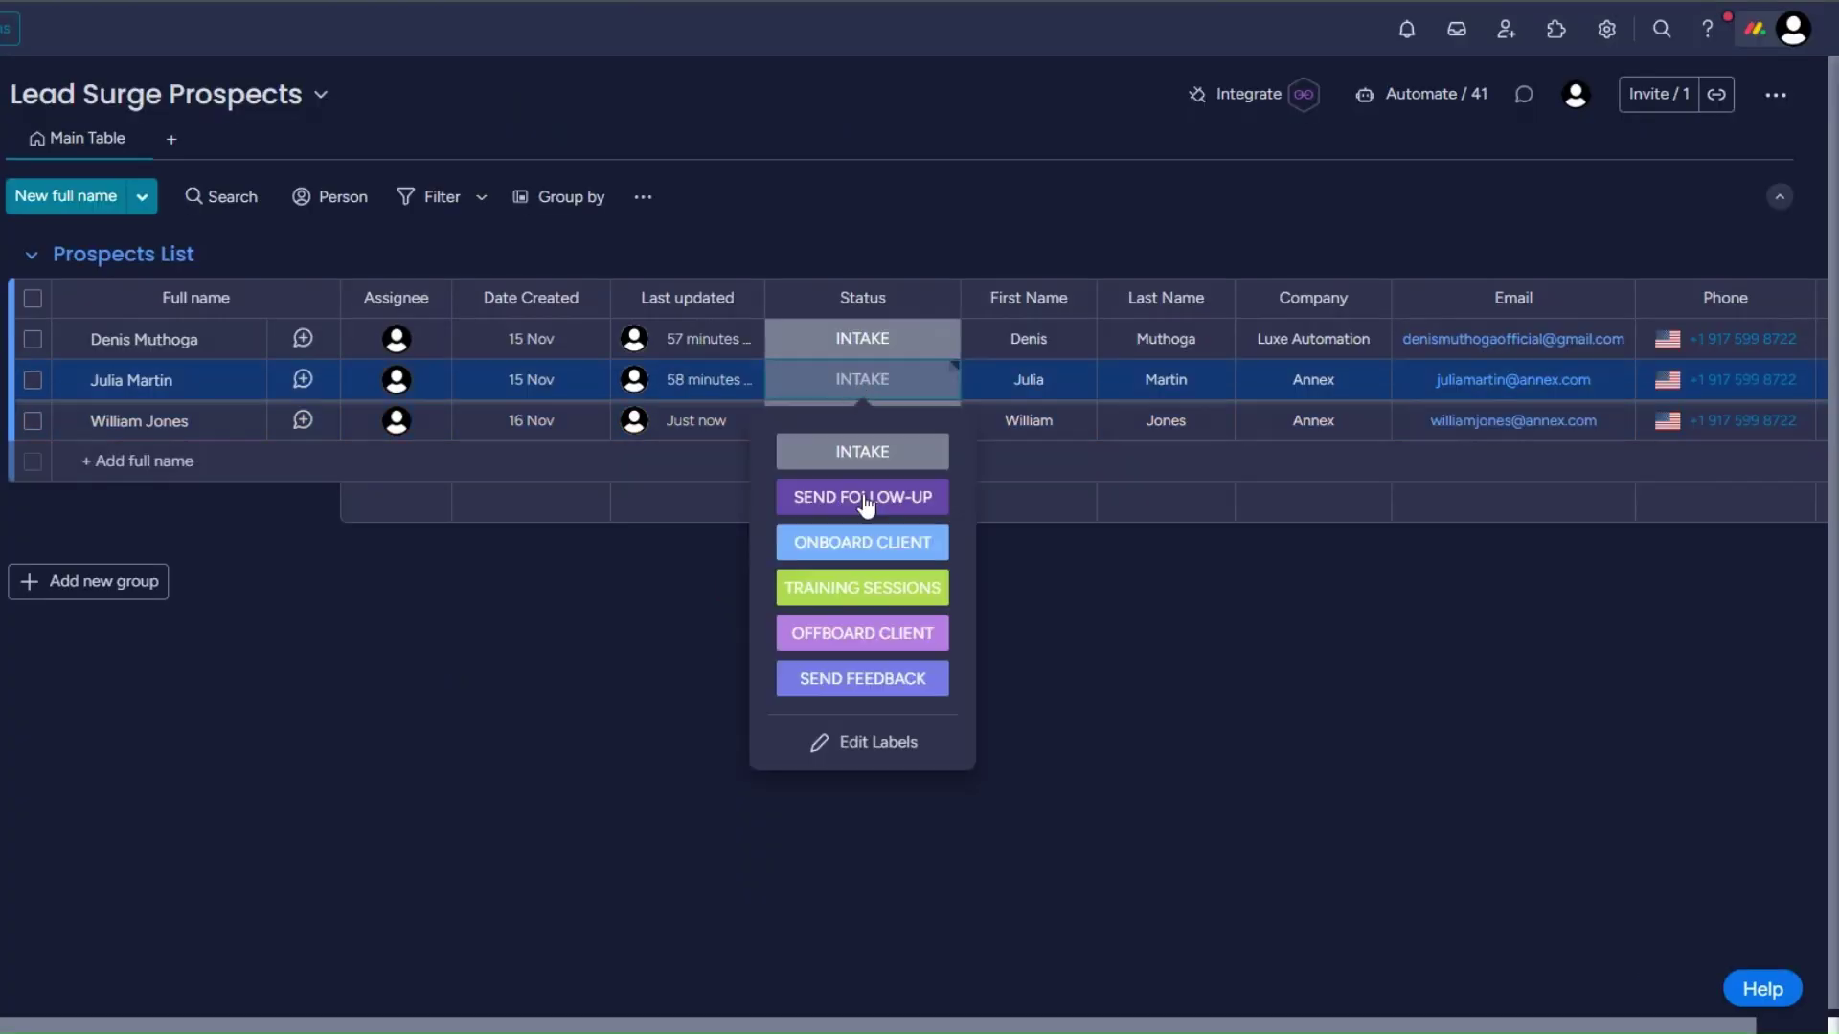
click(866, 496)
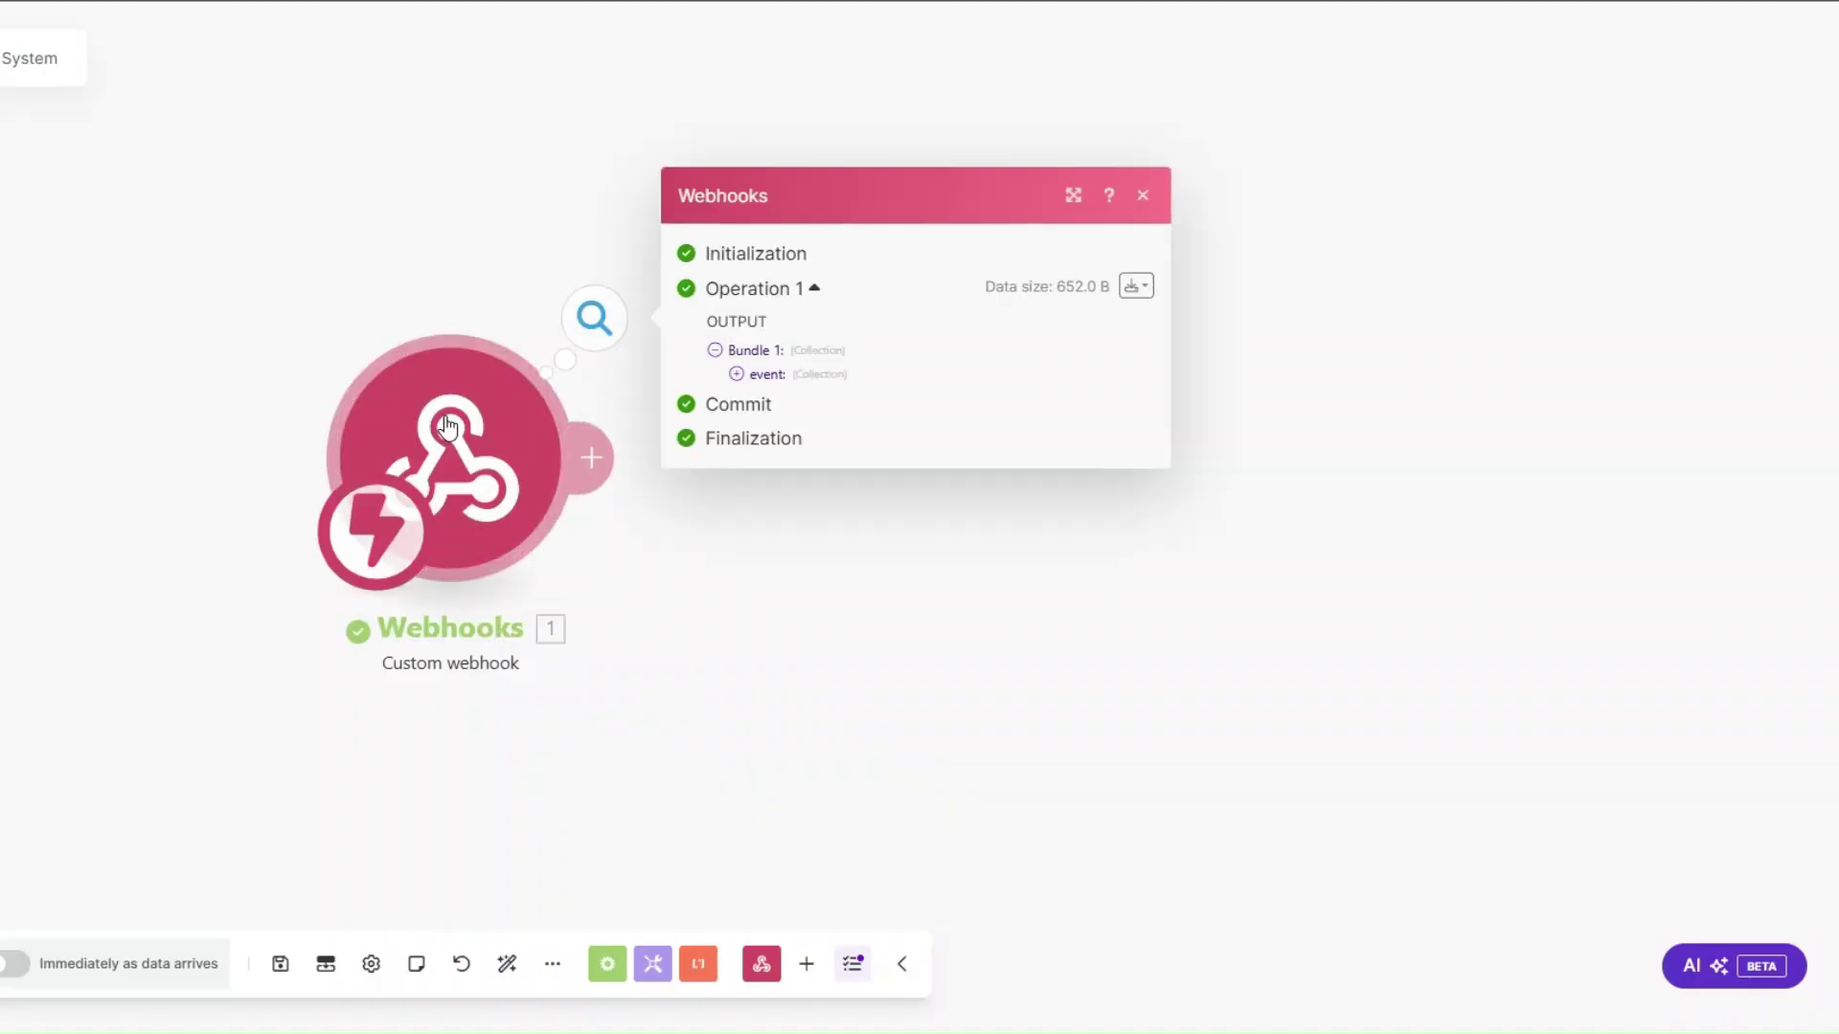
drag(426, 419, 326, 383)
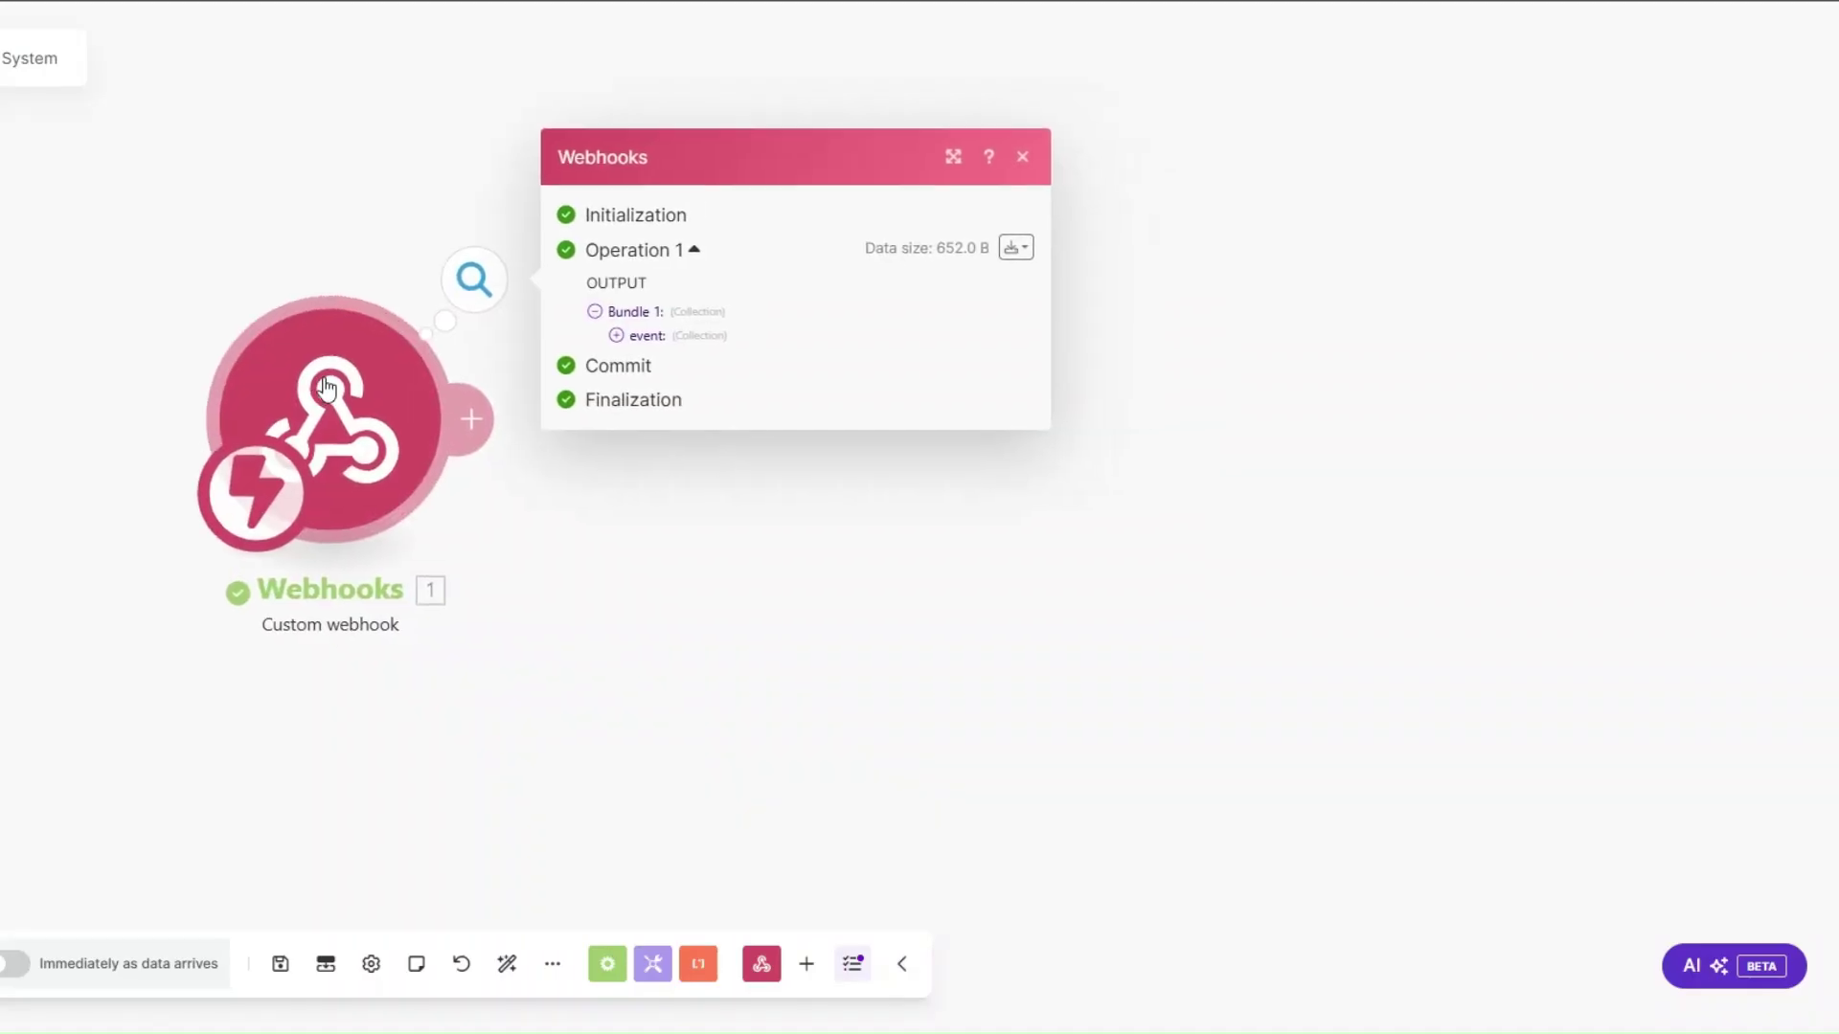
click(616, 335)
drag(752, 446, 821, 454)
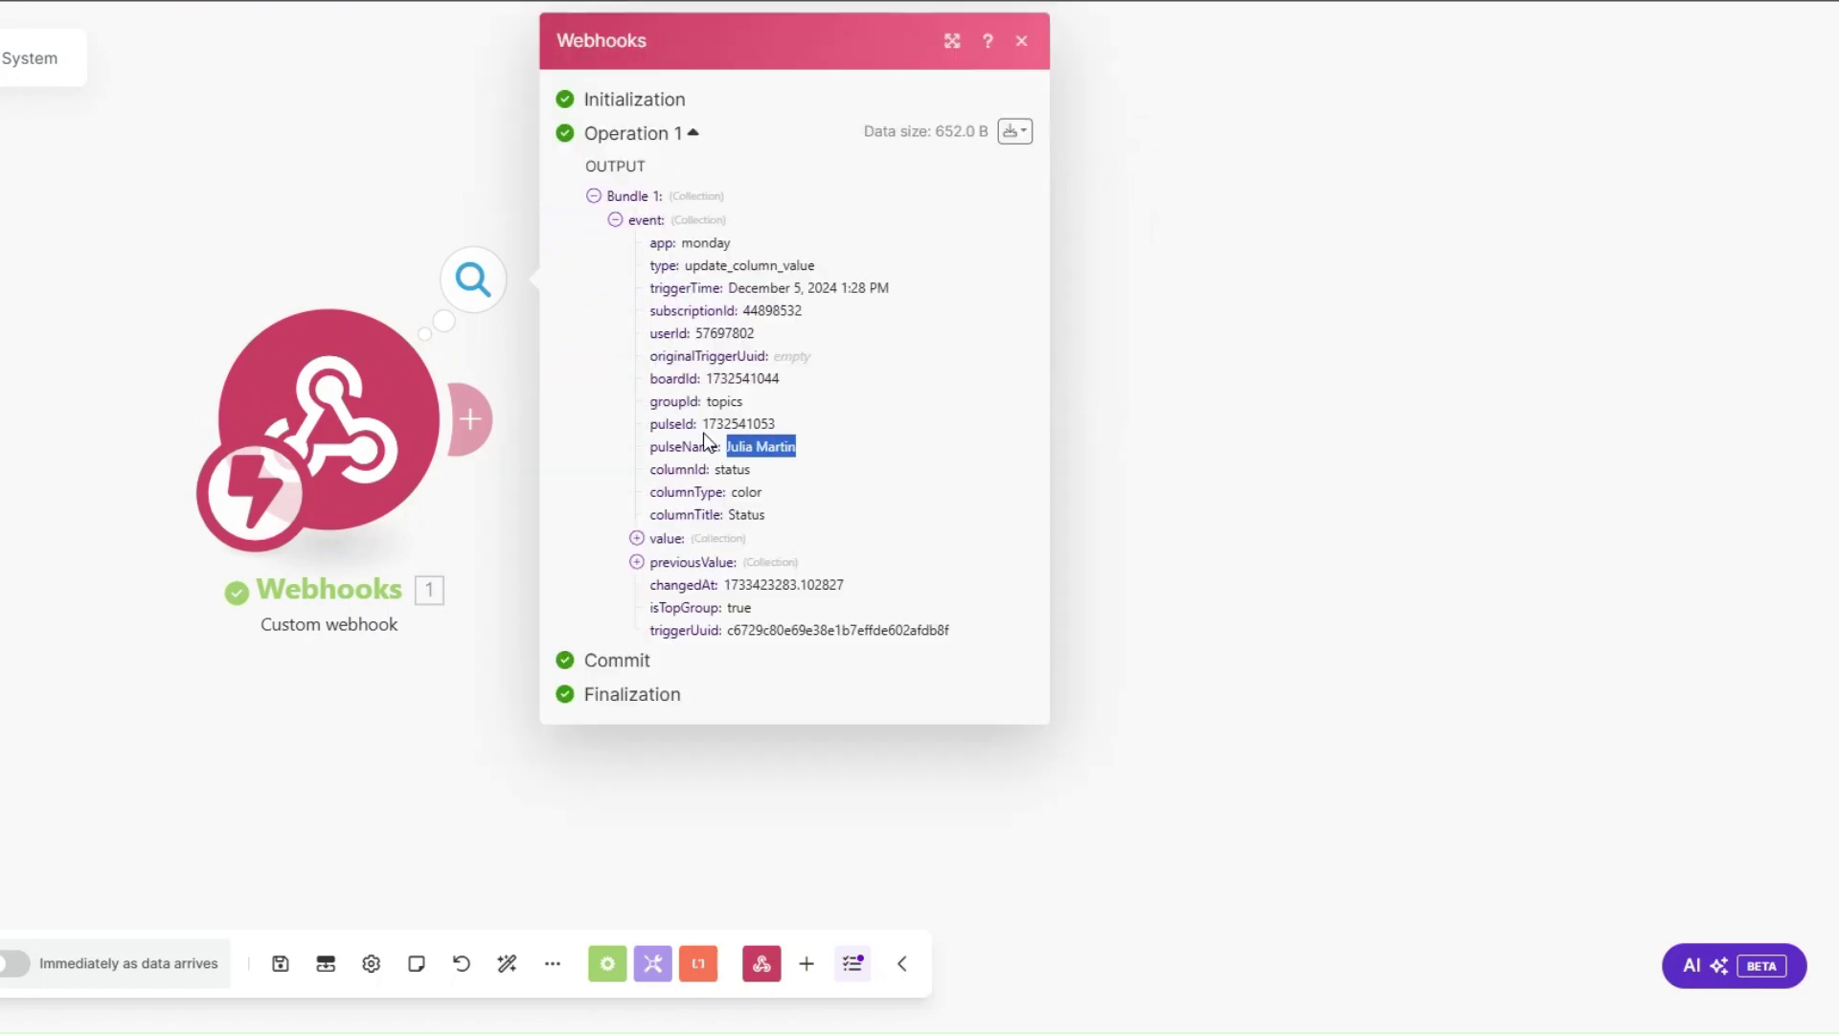
drag(704, 427, 785, 428)
click(713, 441)
key(Escape)
Add a Monday "Get an Item" module after the custom webhook.
click(469, 419)
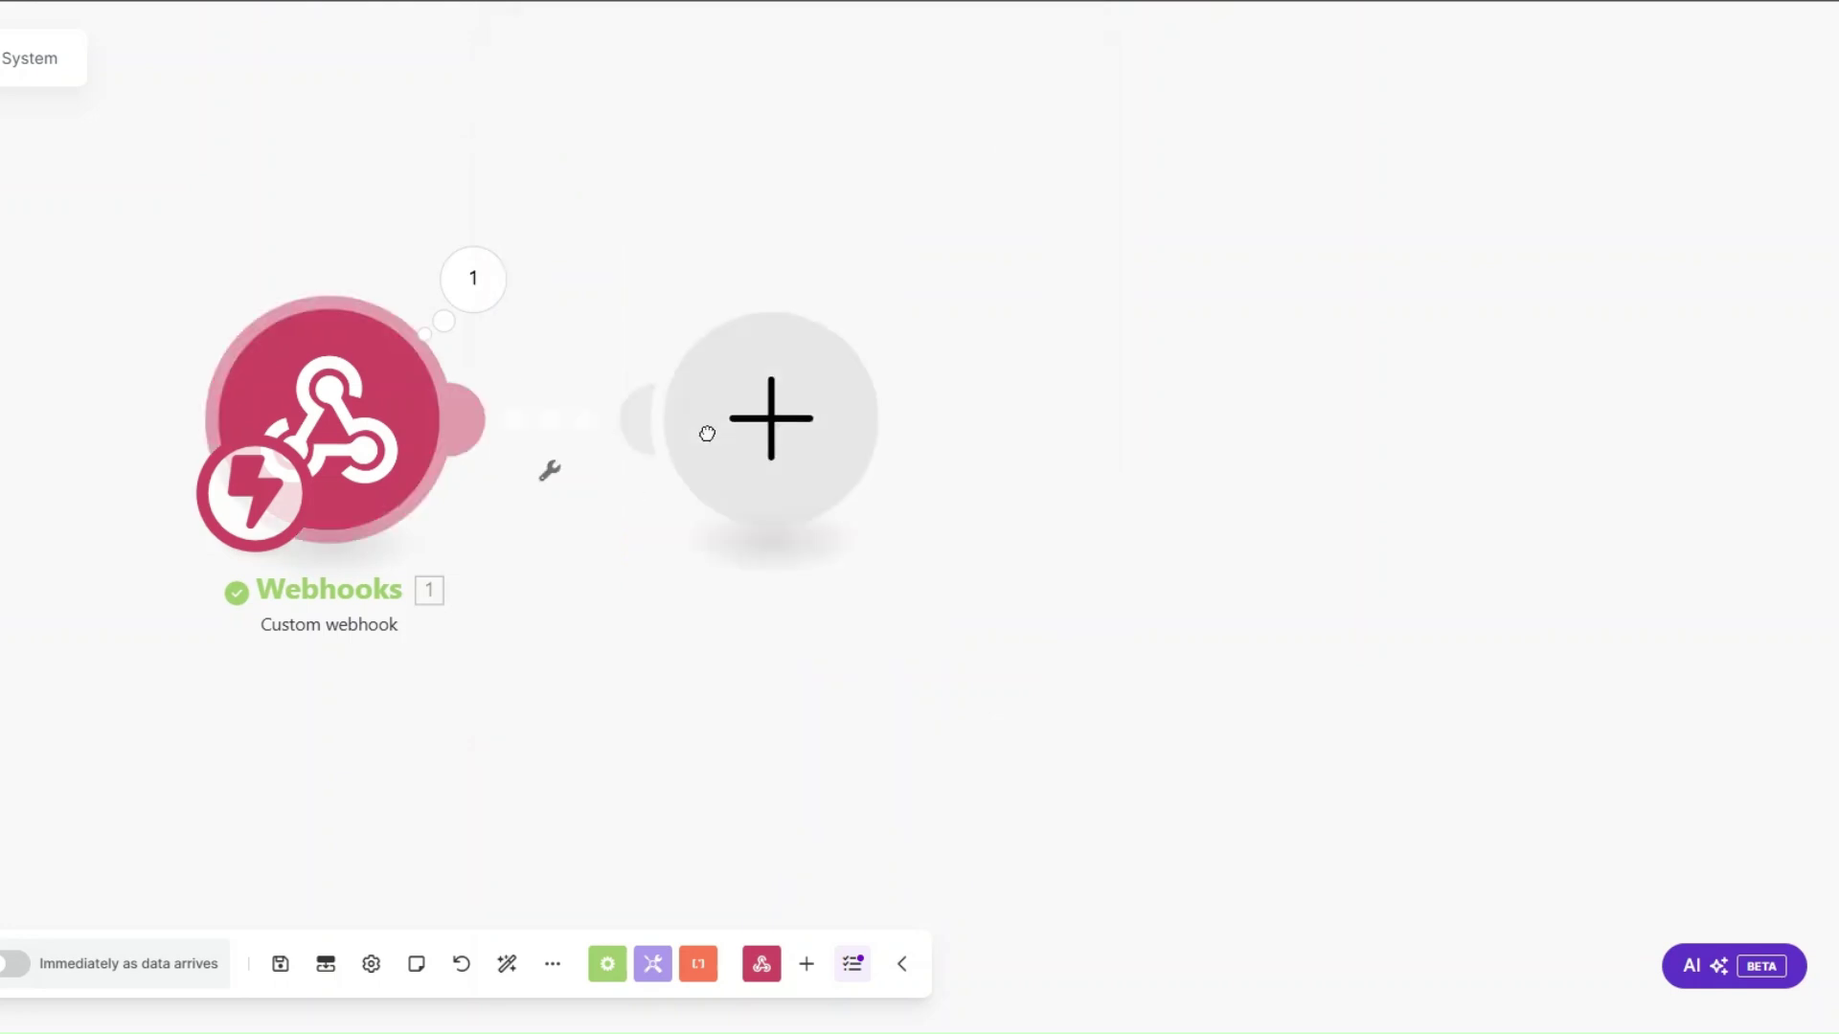
drag(643, 569, 445, 561)
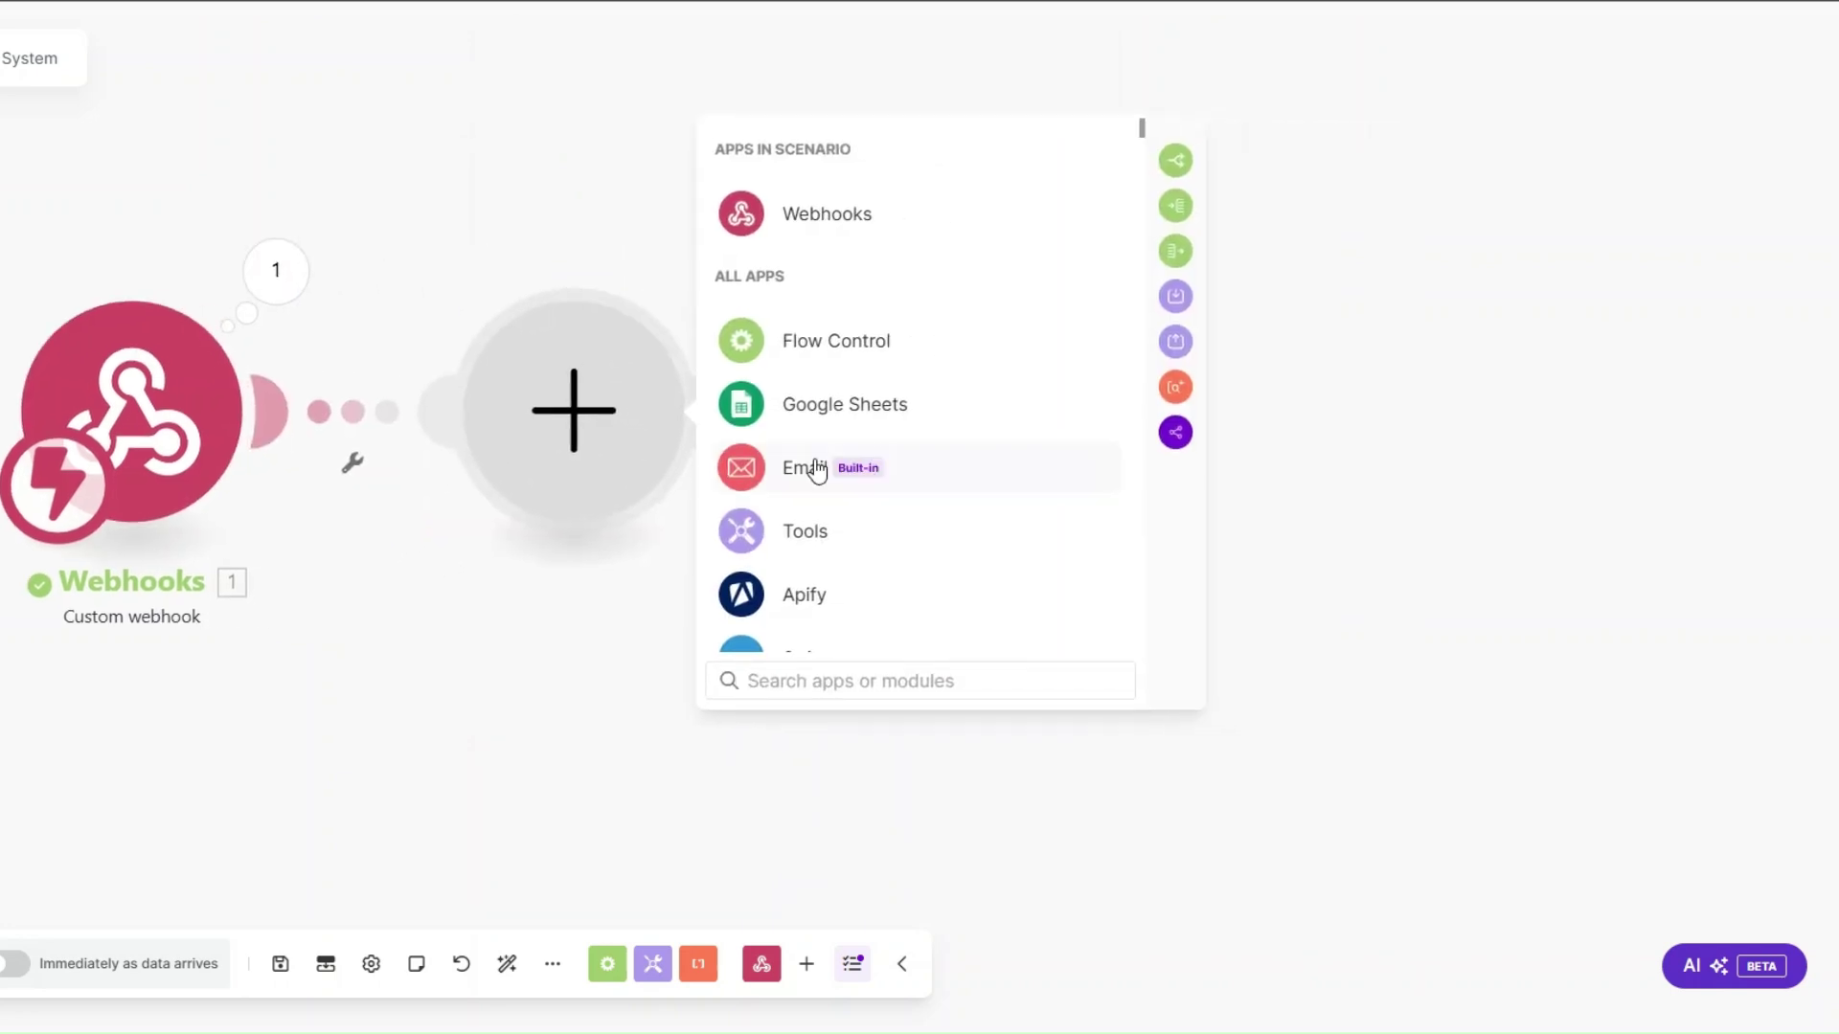
scroll(817, 469, down, 3)
scroll(816, 479, down, 2)
click(817, 414)
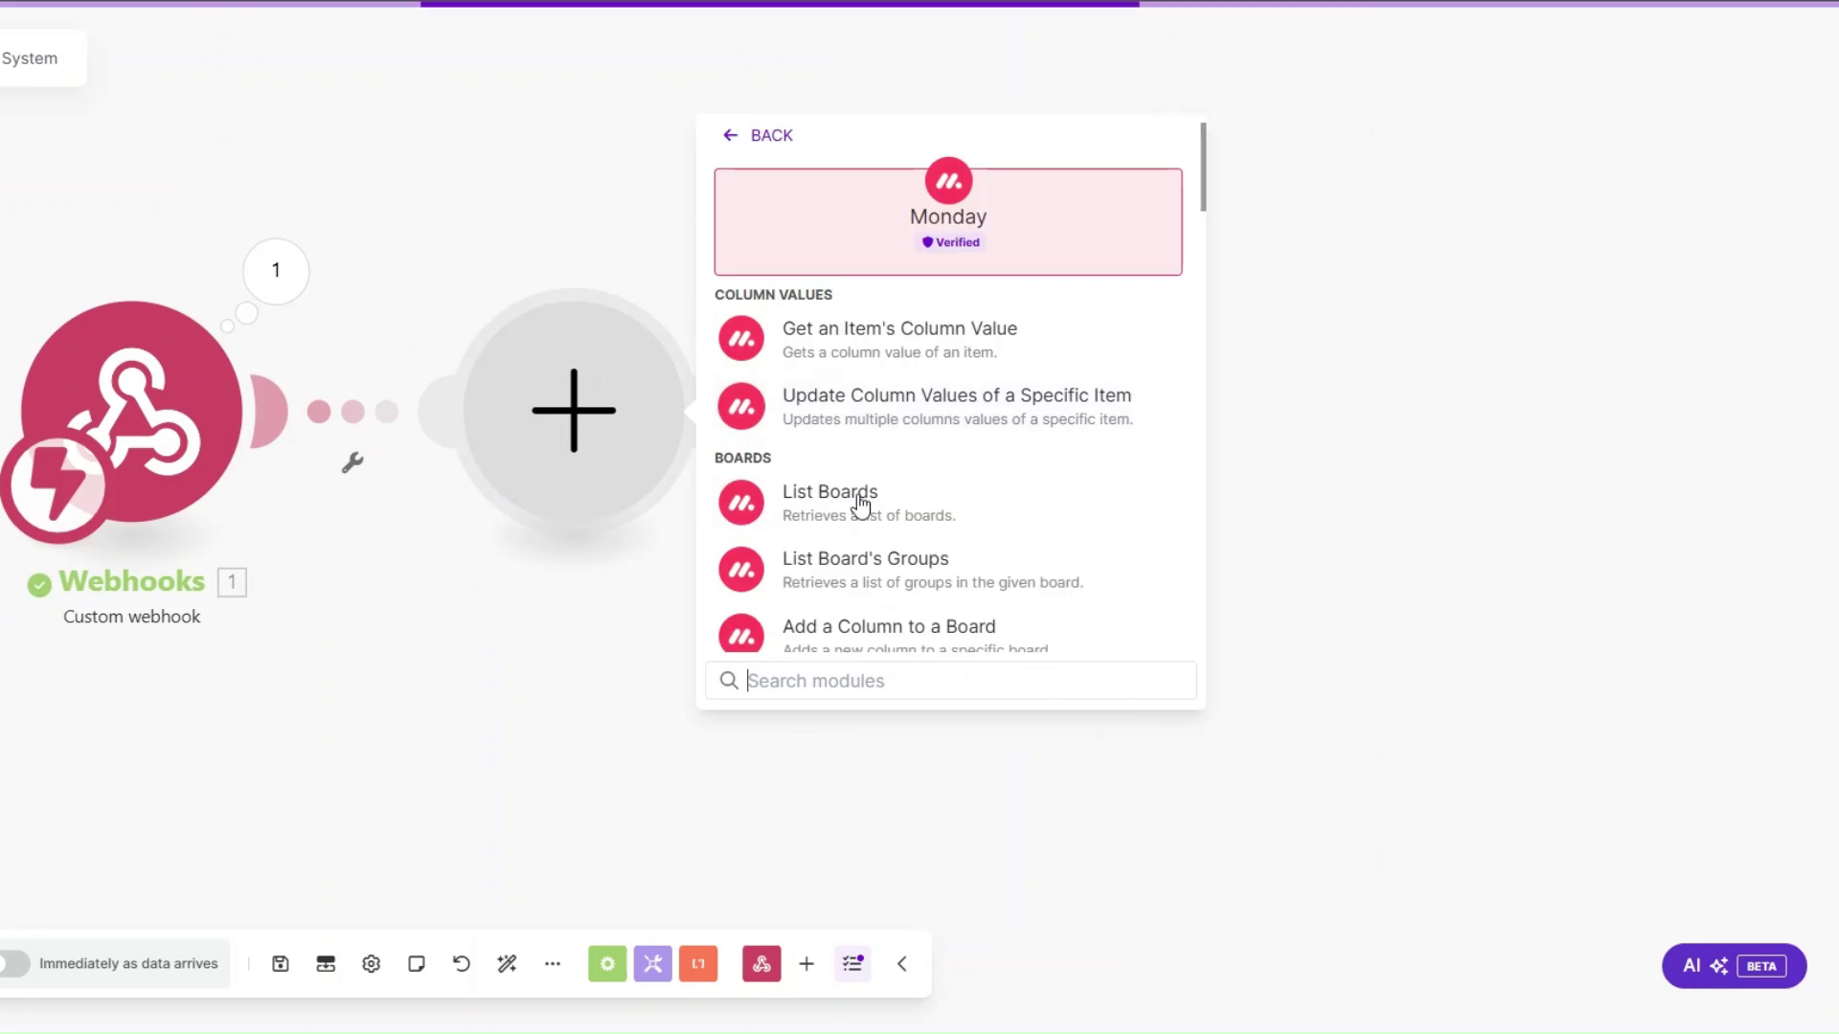
click(842, 680)
text(get an)
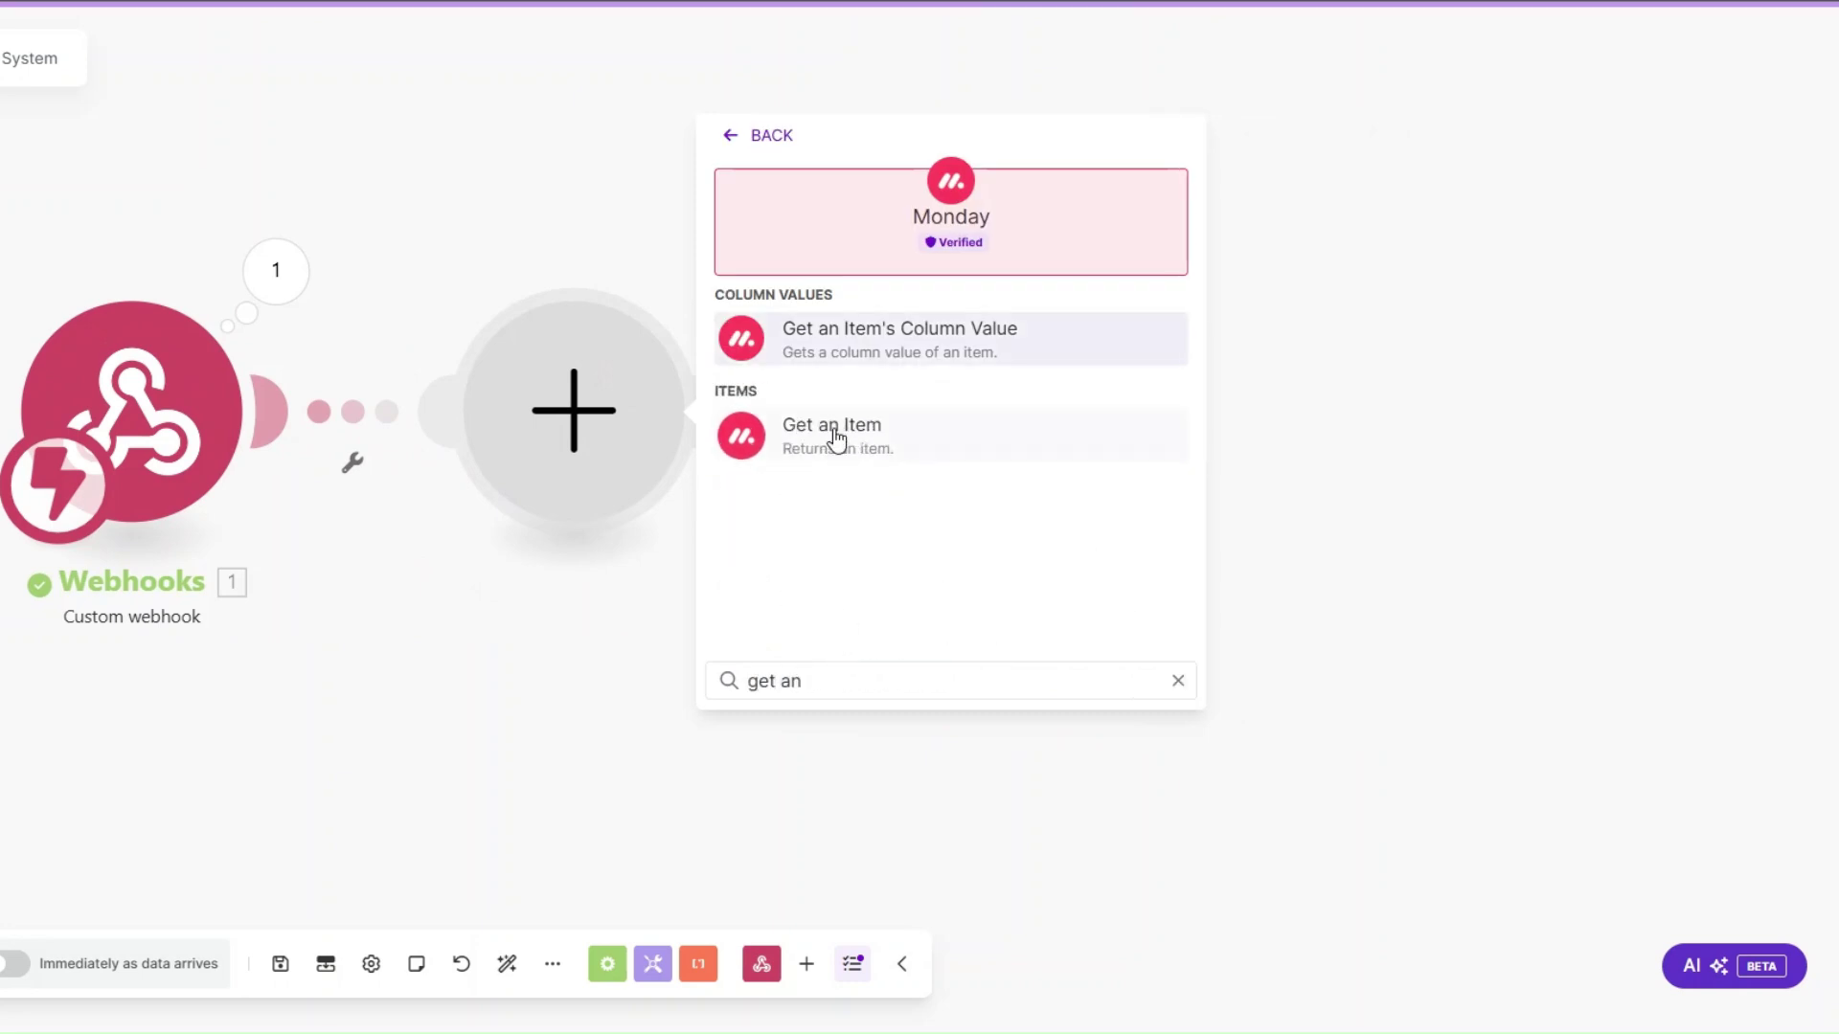
click(836, 434)
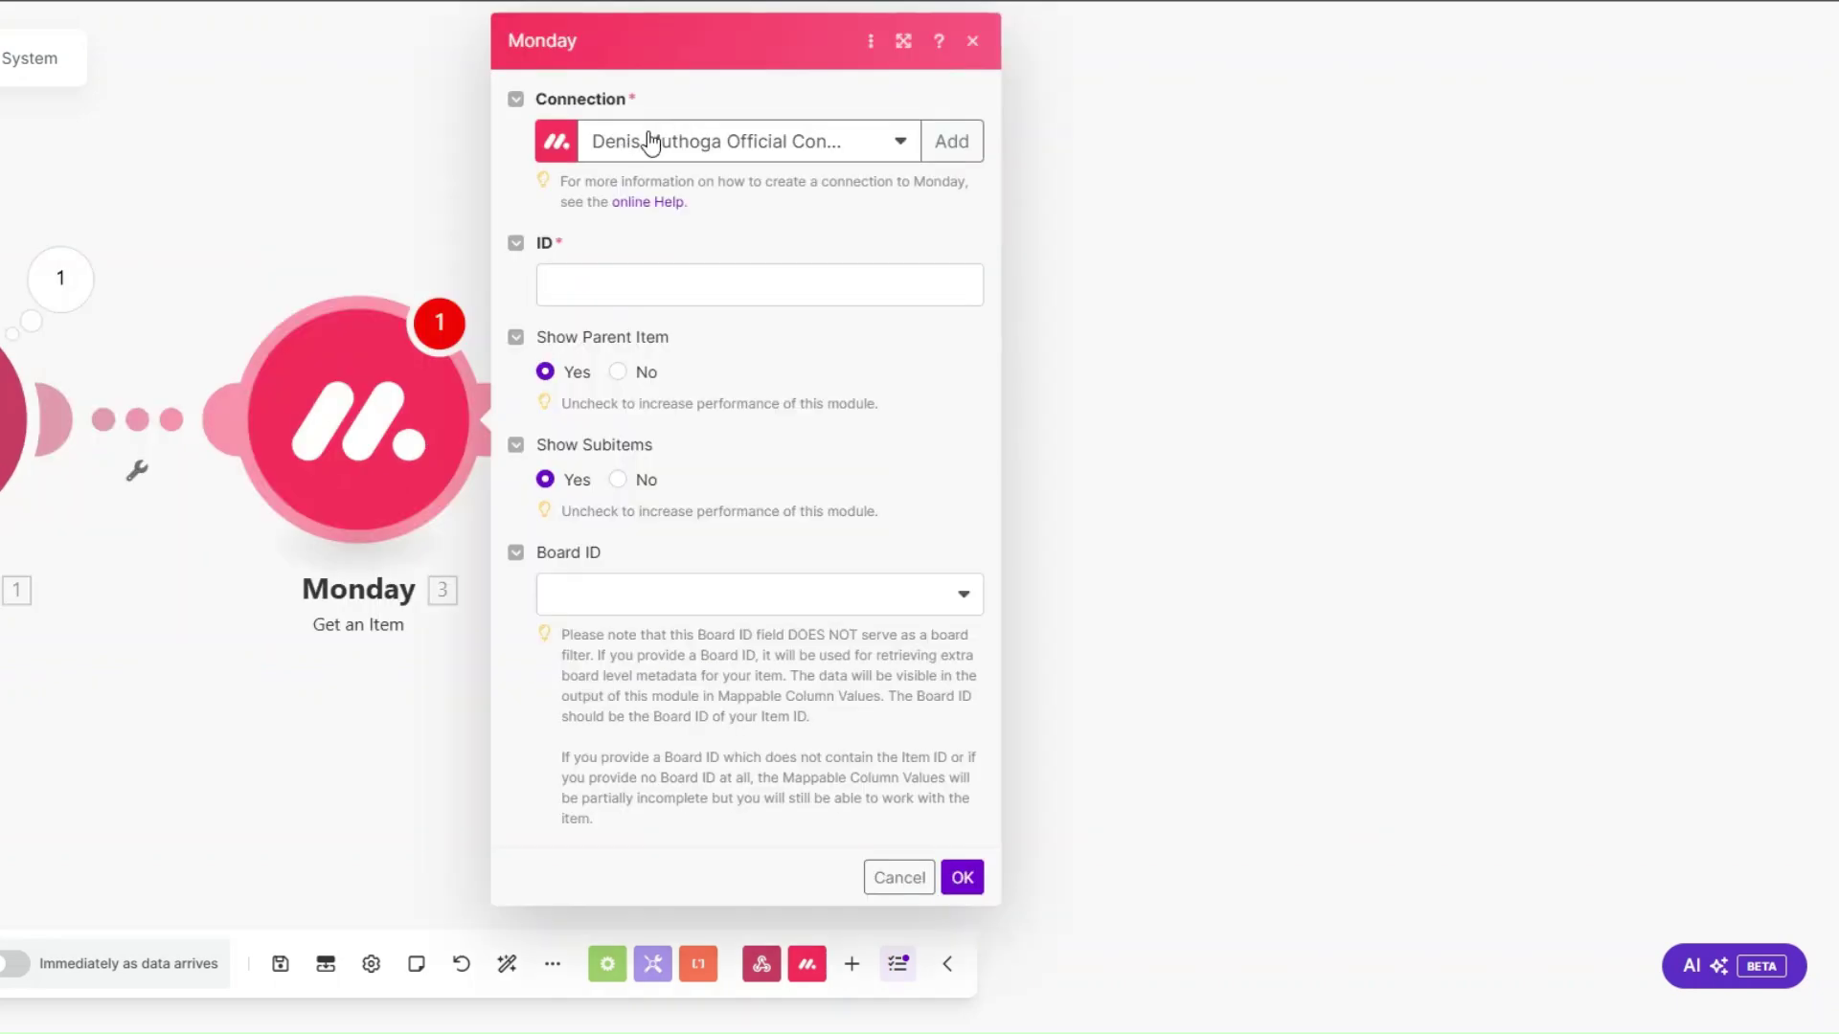
Map the item ID to the webhook's event pulseId and set the Board ID to Lead Surge Prospects in the Get an Item module.
click(692, 279)
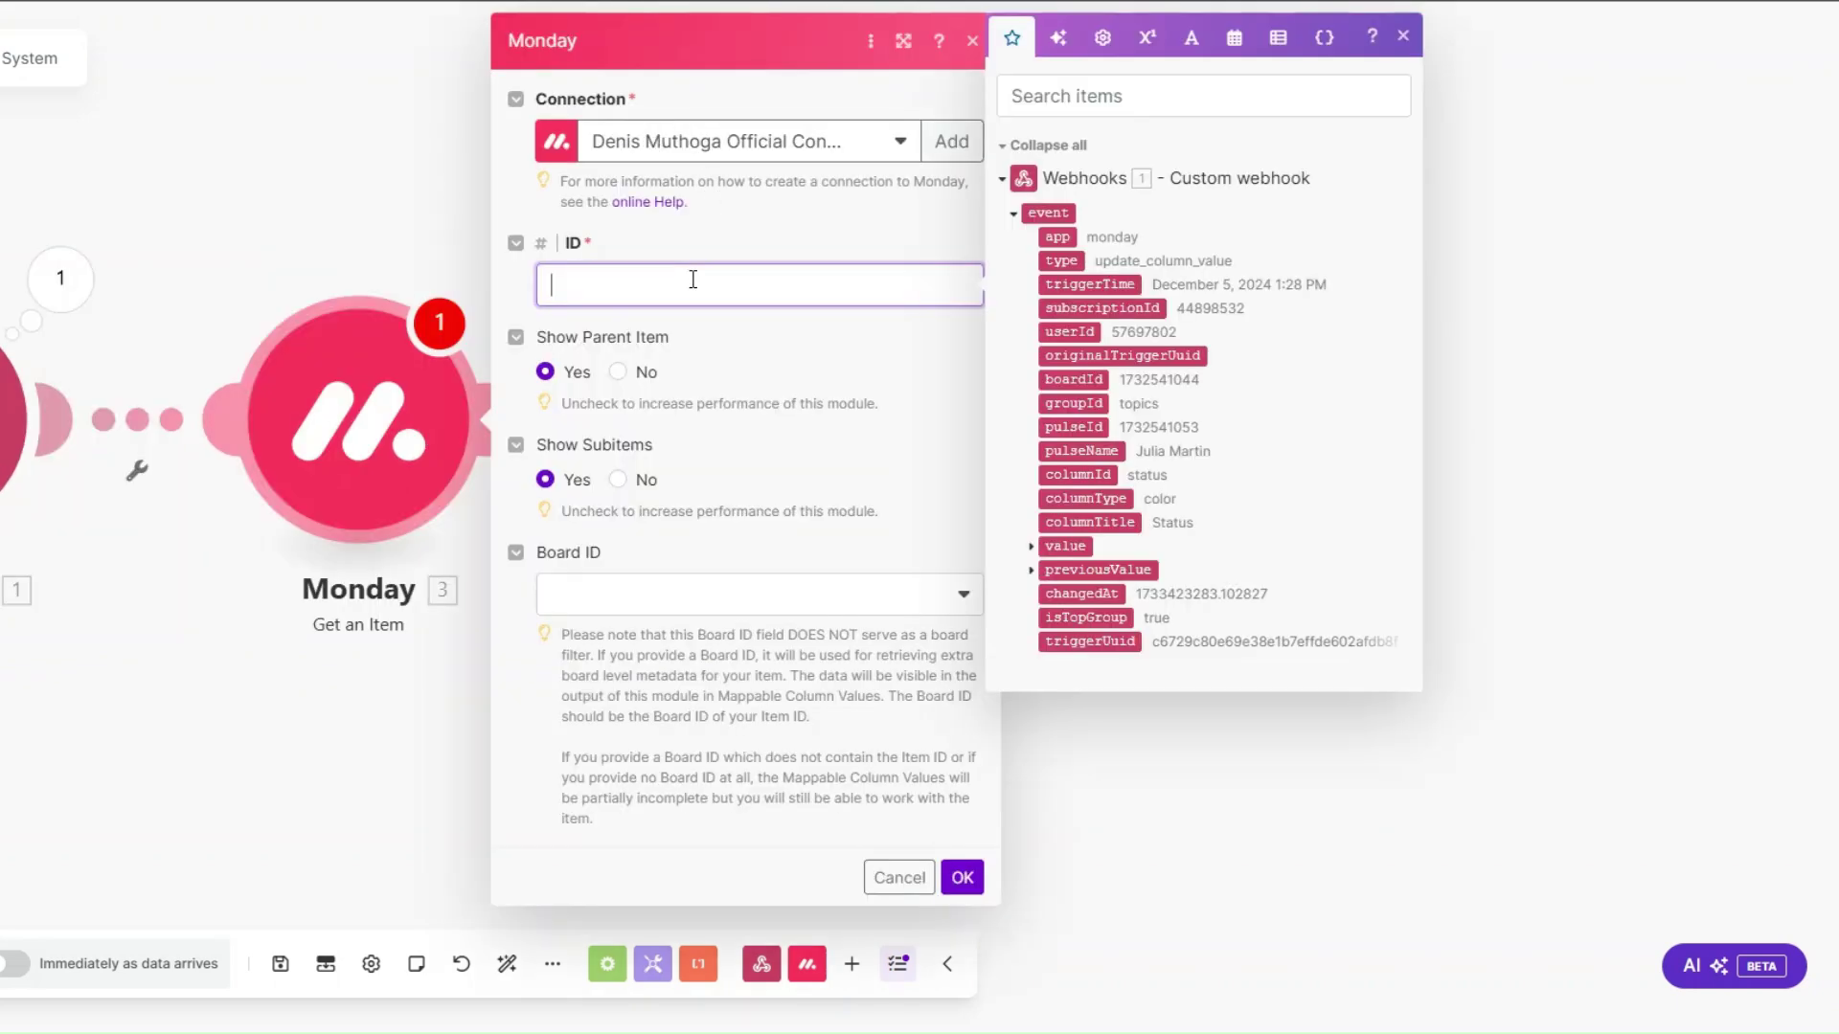
click(1073, 428)
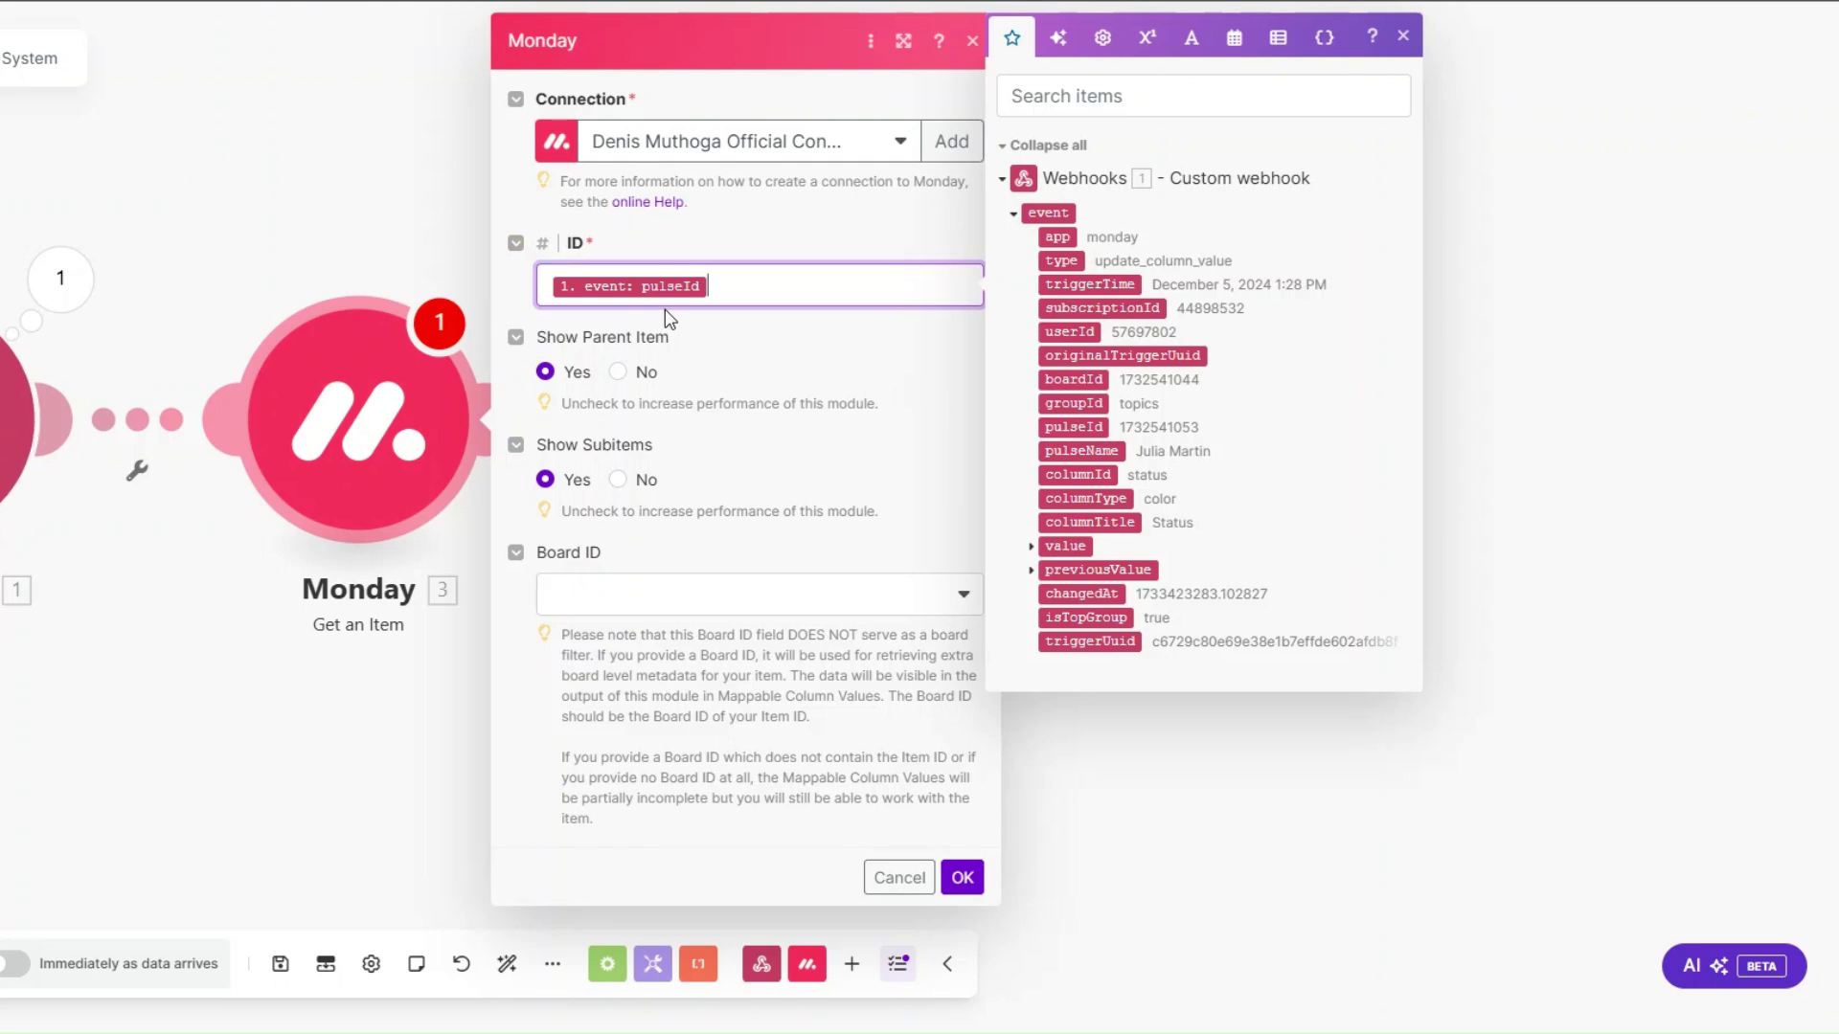
click(650, 595)
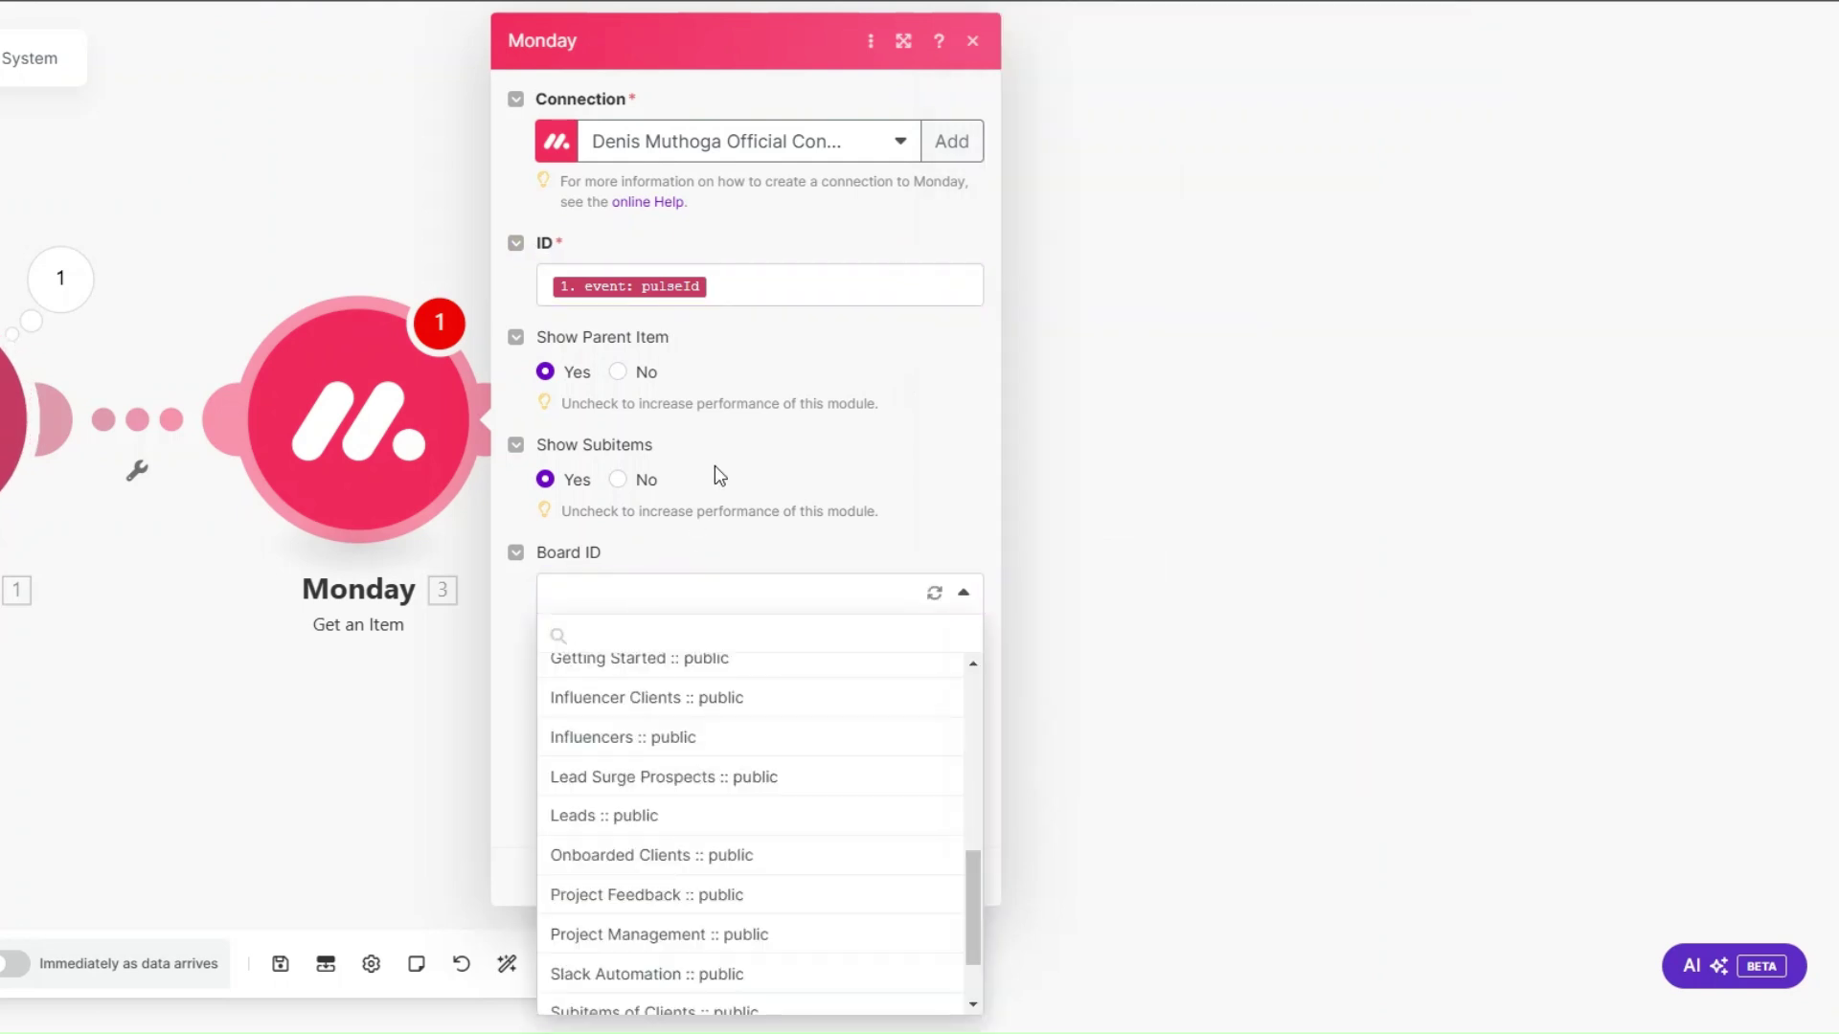
text(lead)
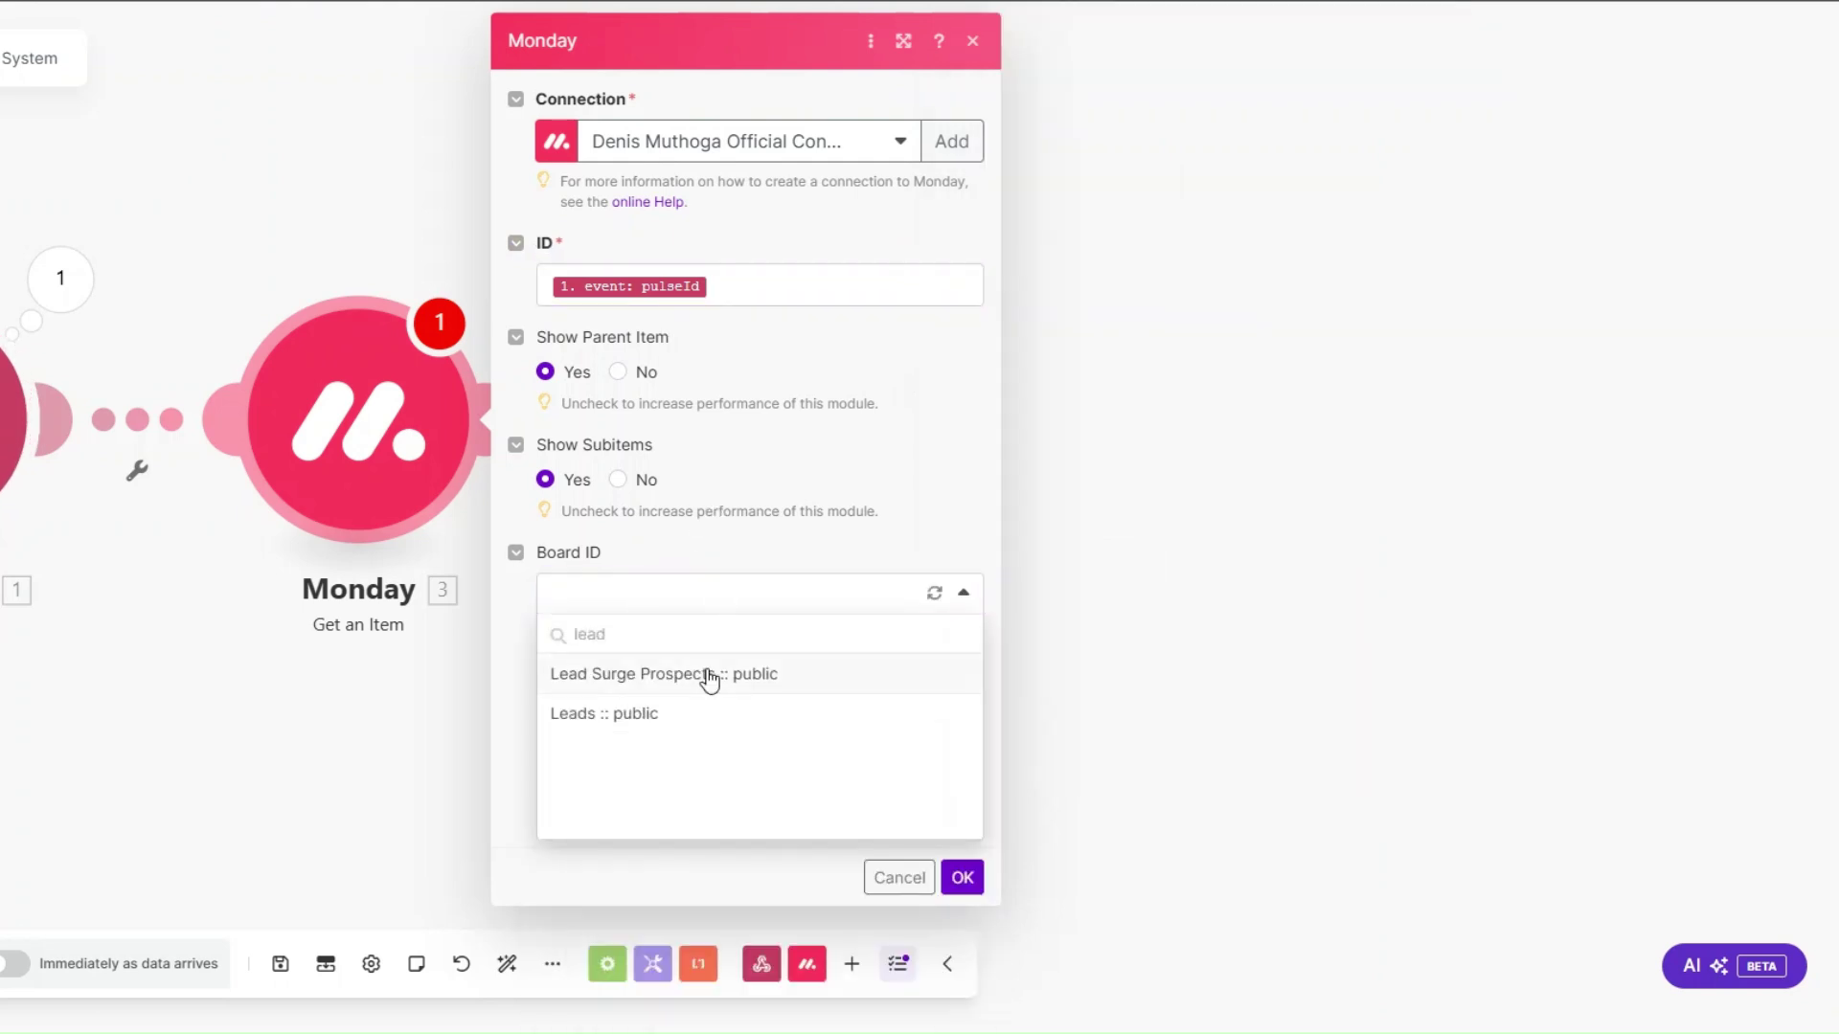
click(710, 677)
click(958, 880)
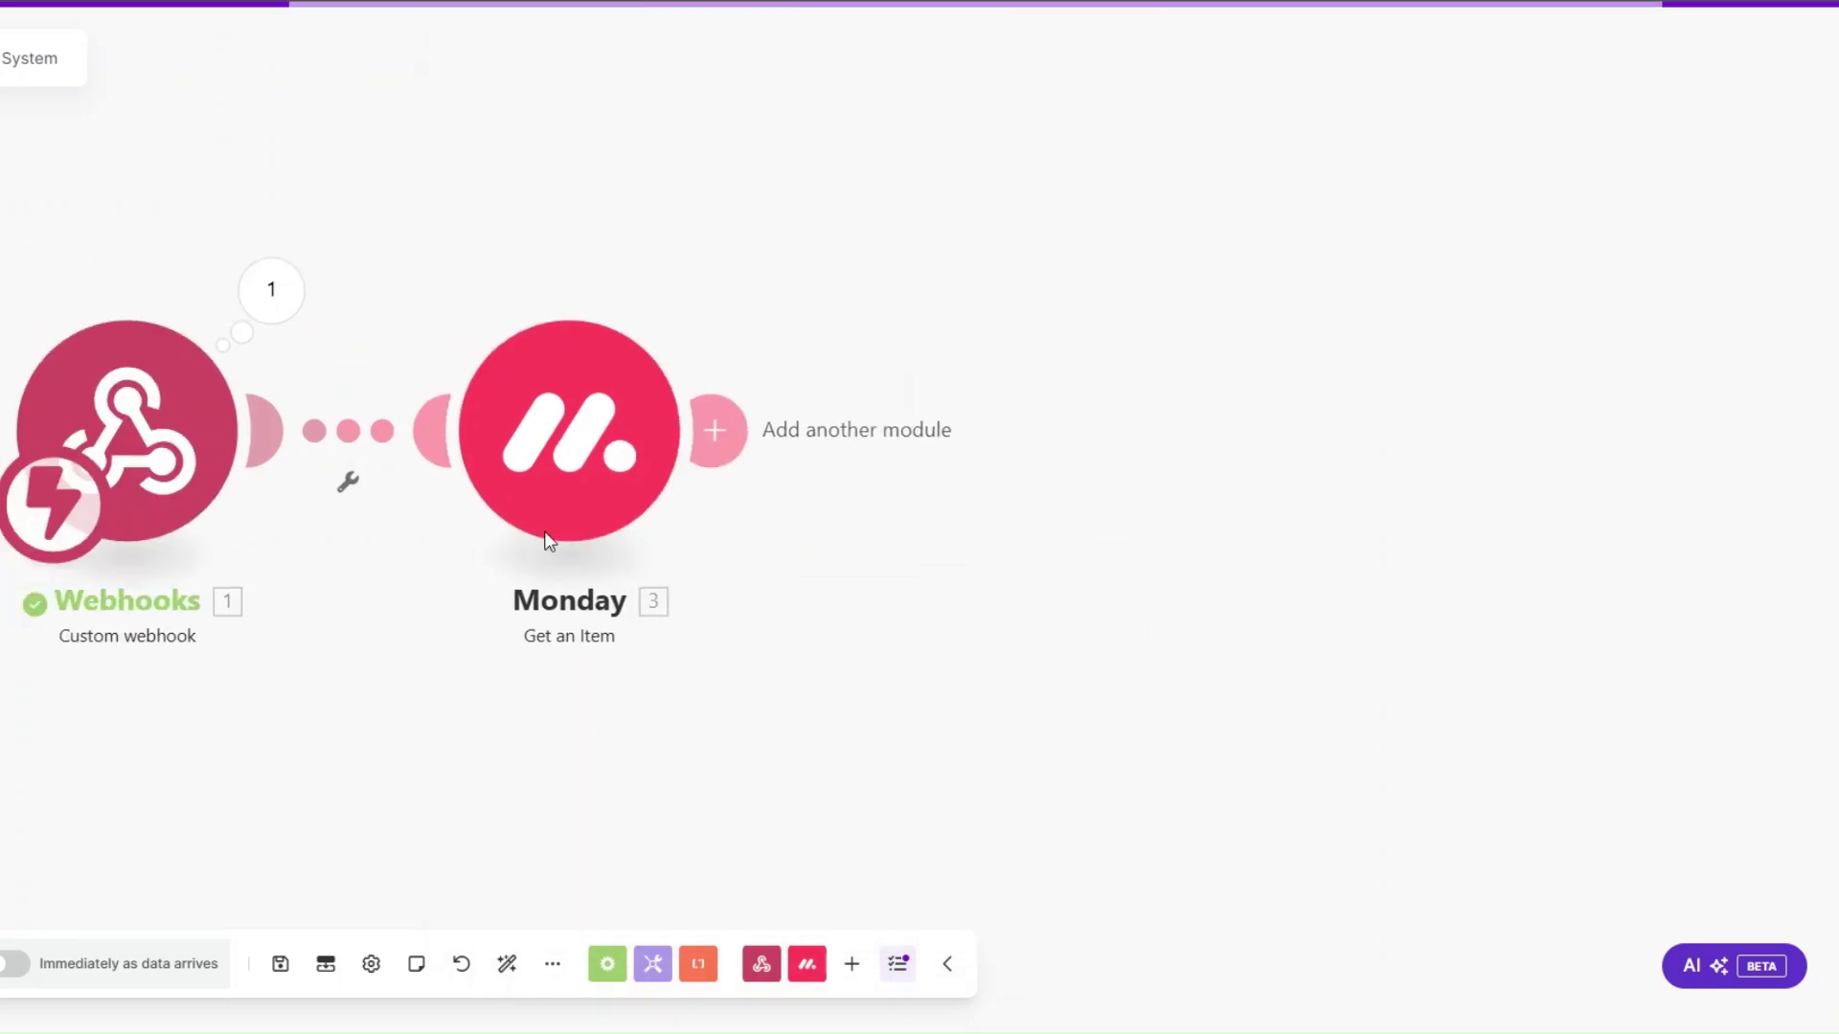
Run only the Monday Get an Item module, using the copied pulseId as its test value.
right_click(552, 395)
click(616, 442)
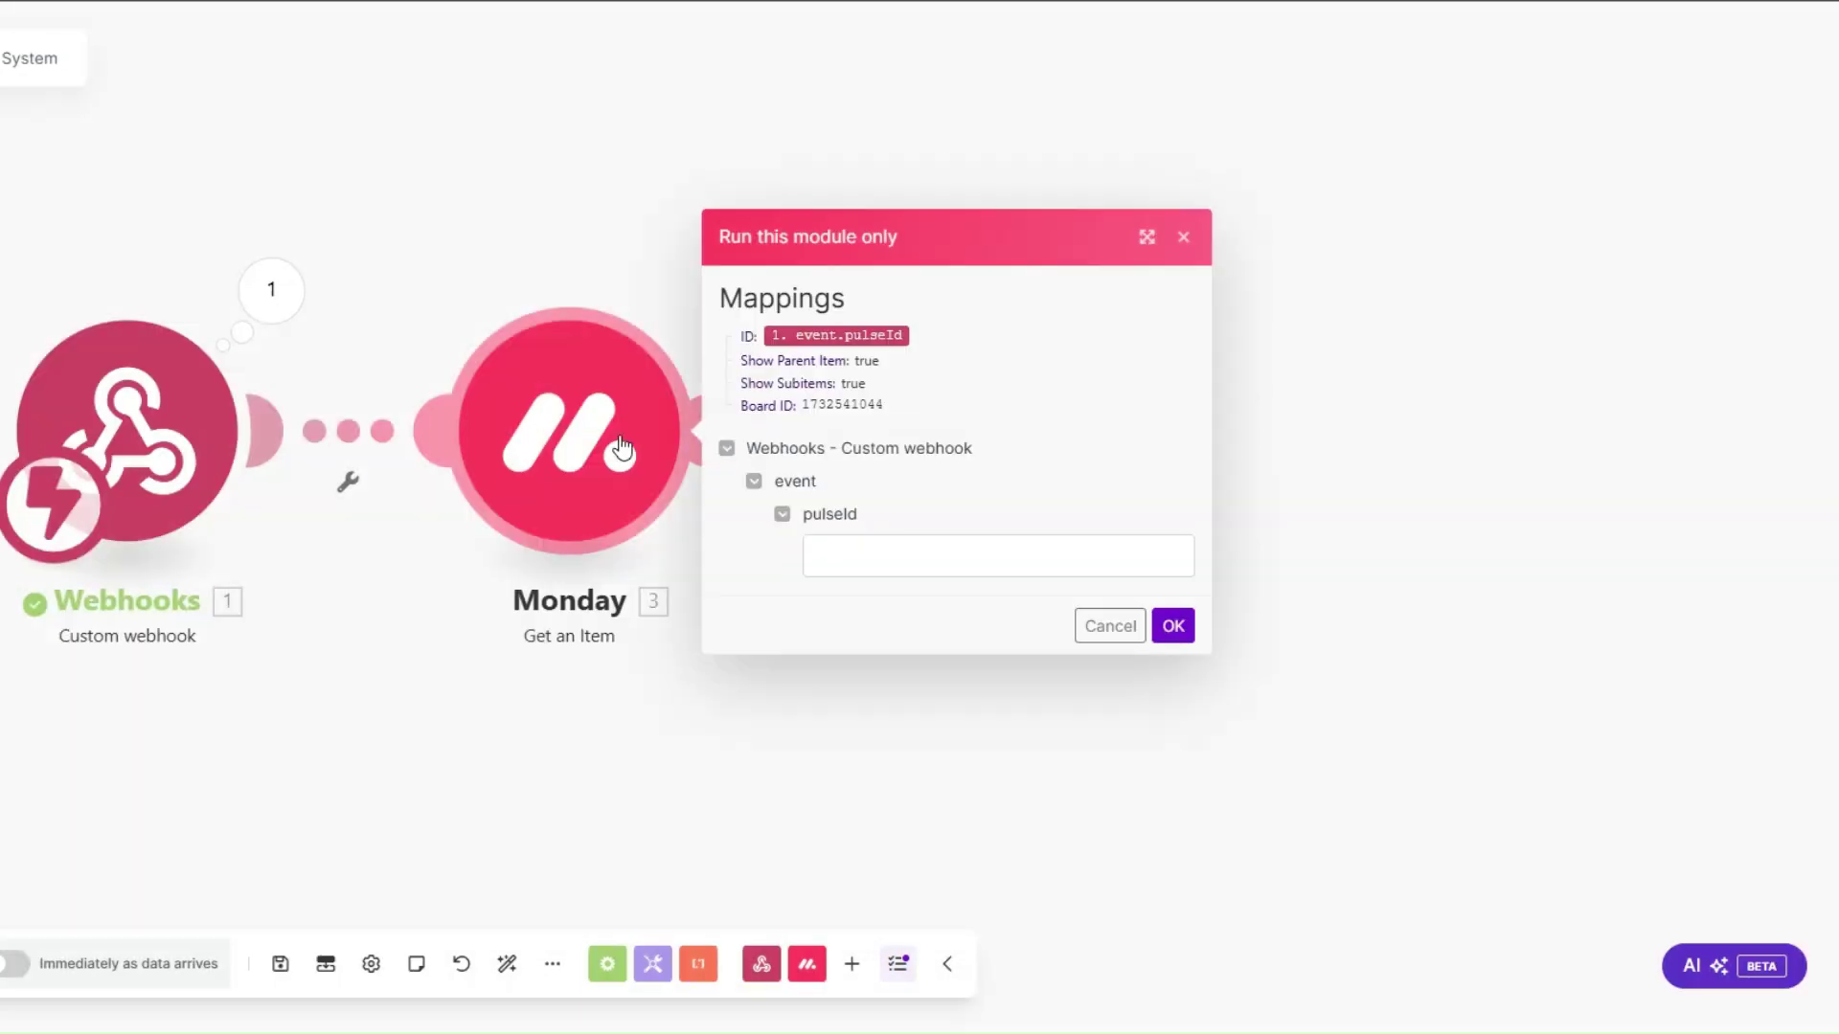
click(836, 554)
key(ctrl+v)
click(1096, 605)
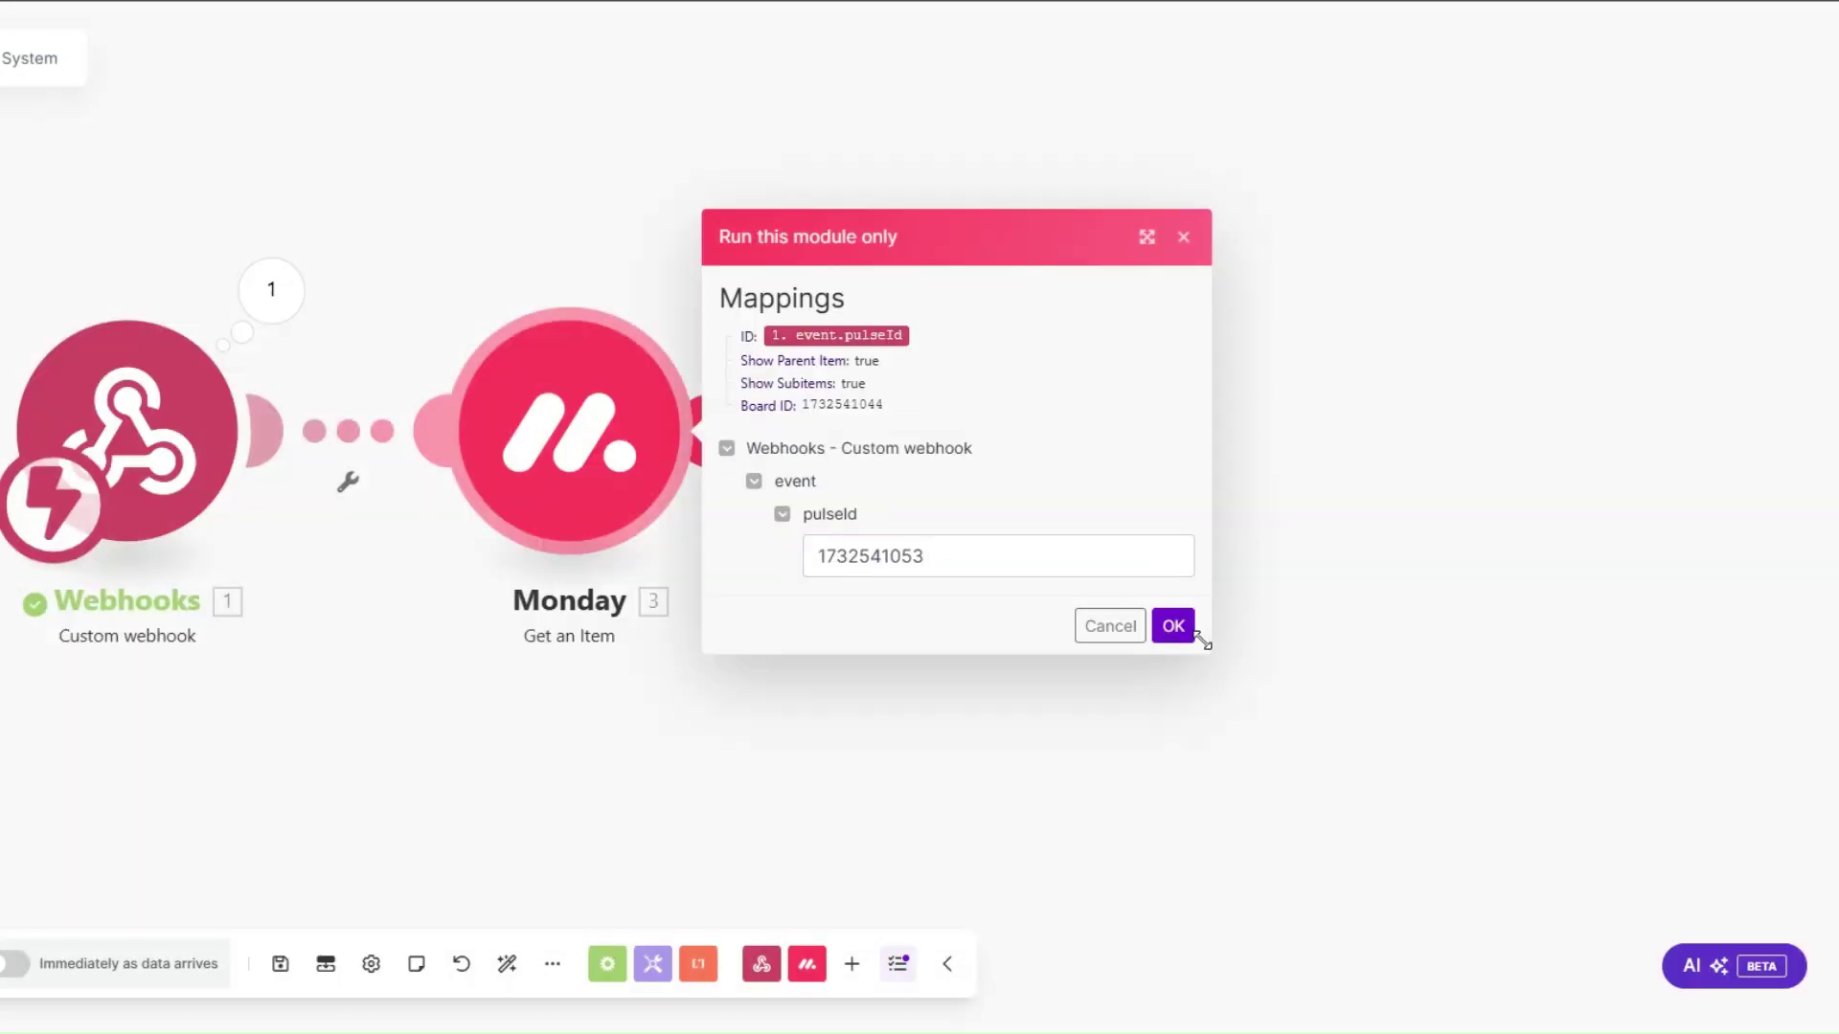
click(1183, 629)
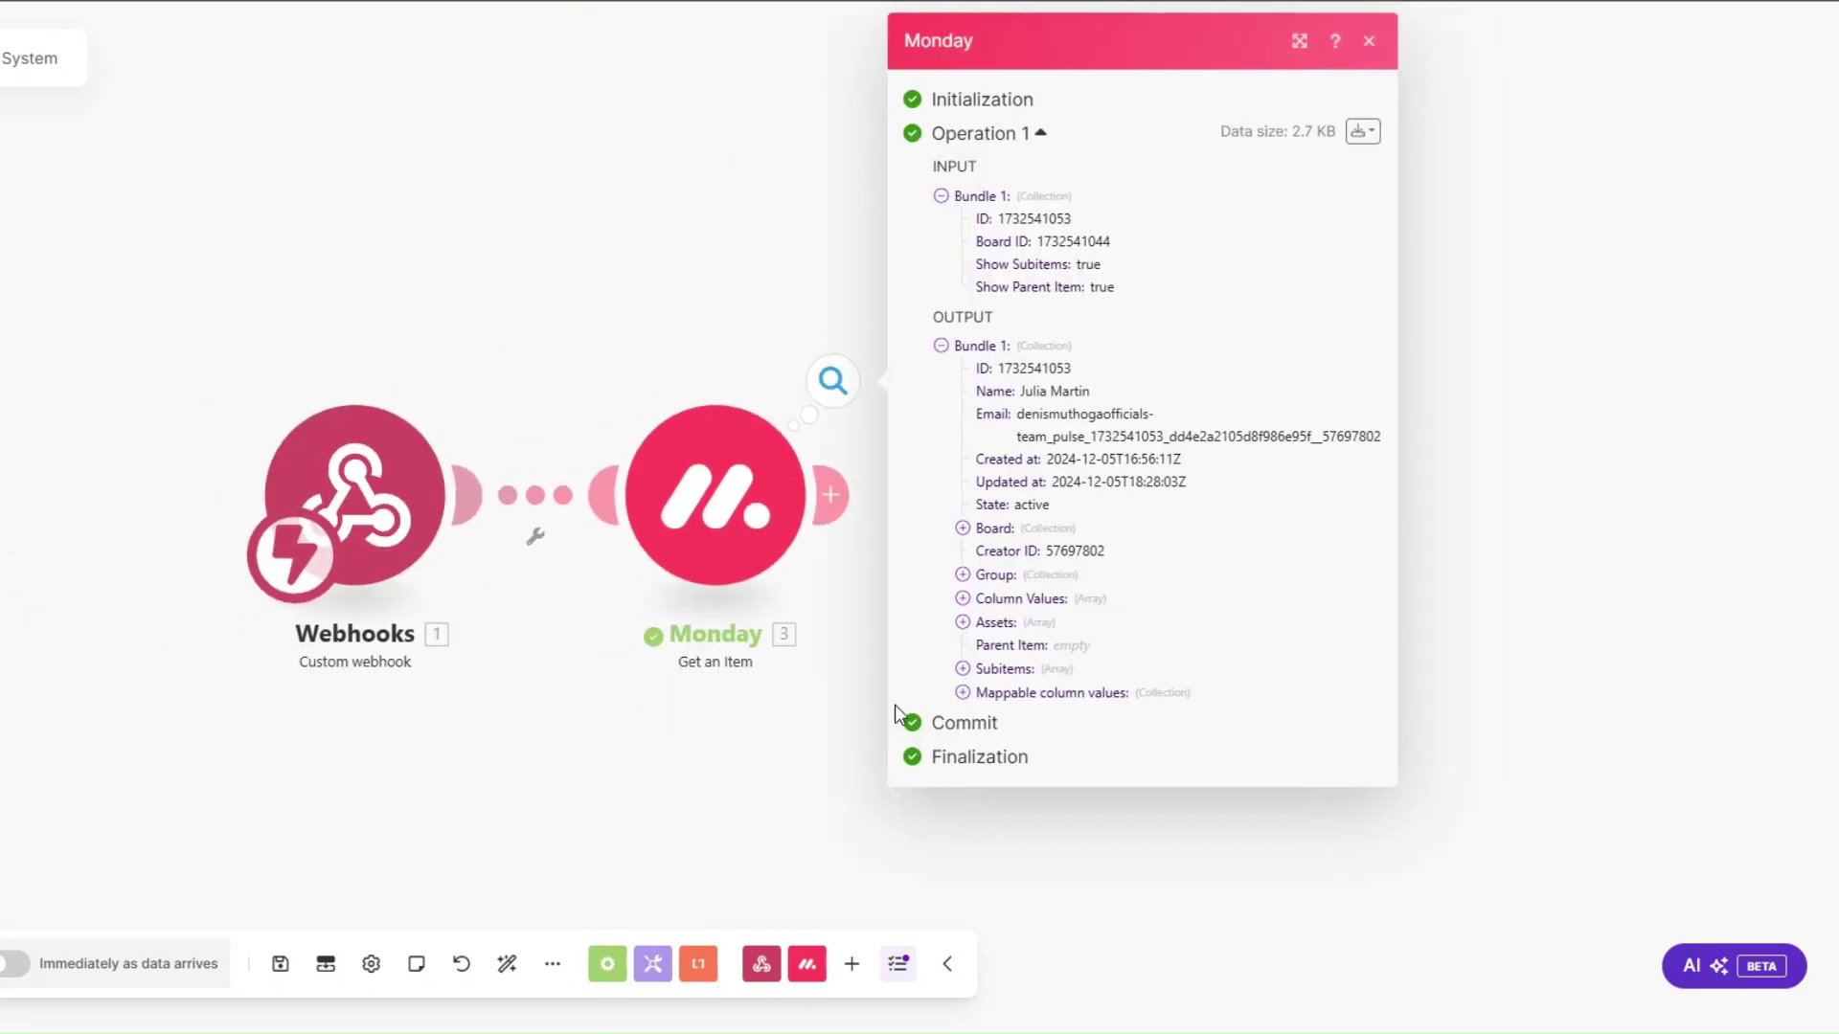
Examine the first name, last name, company, email and phone in the Monday output's mappable column values, and close the output.
click(963, 693)
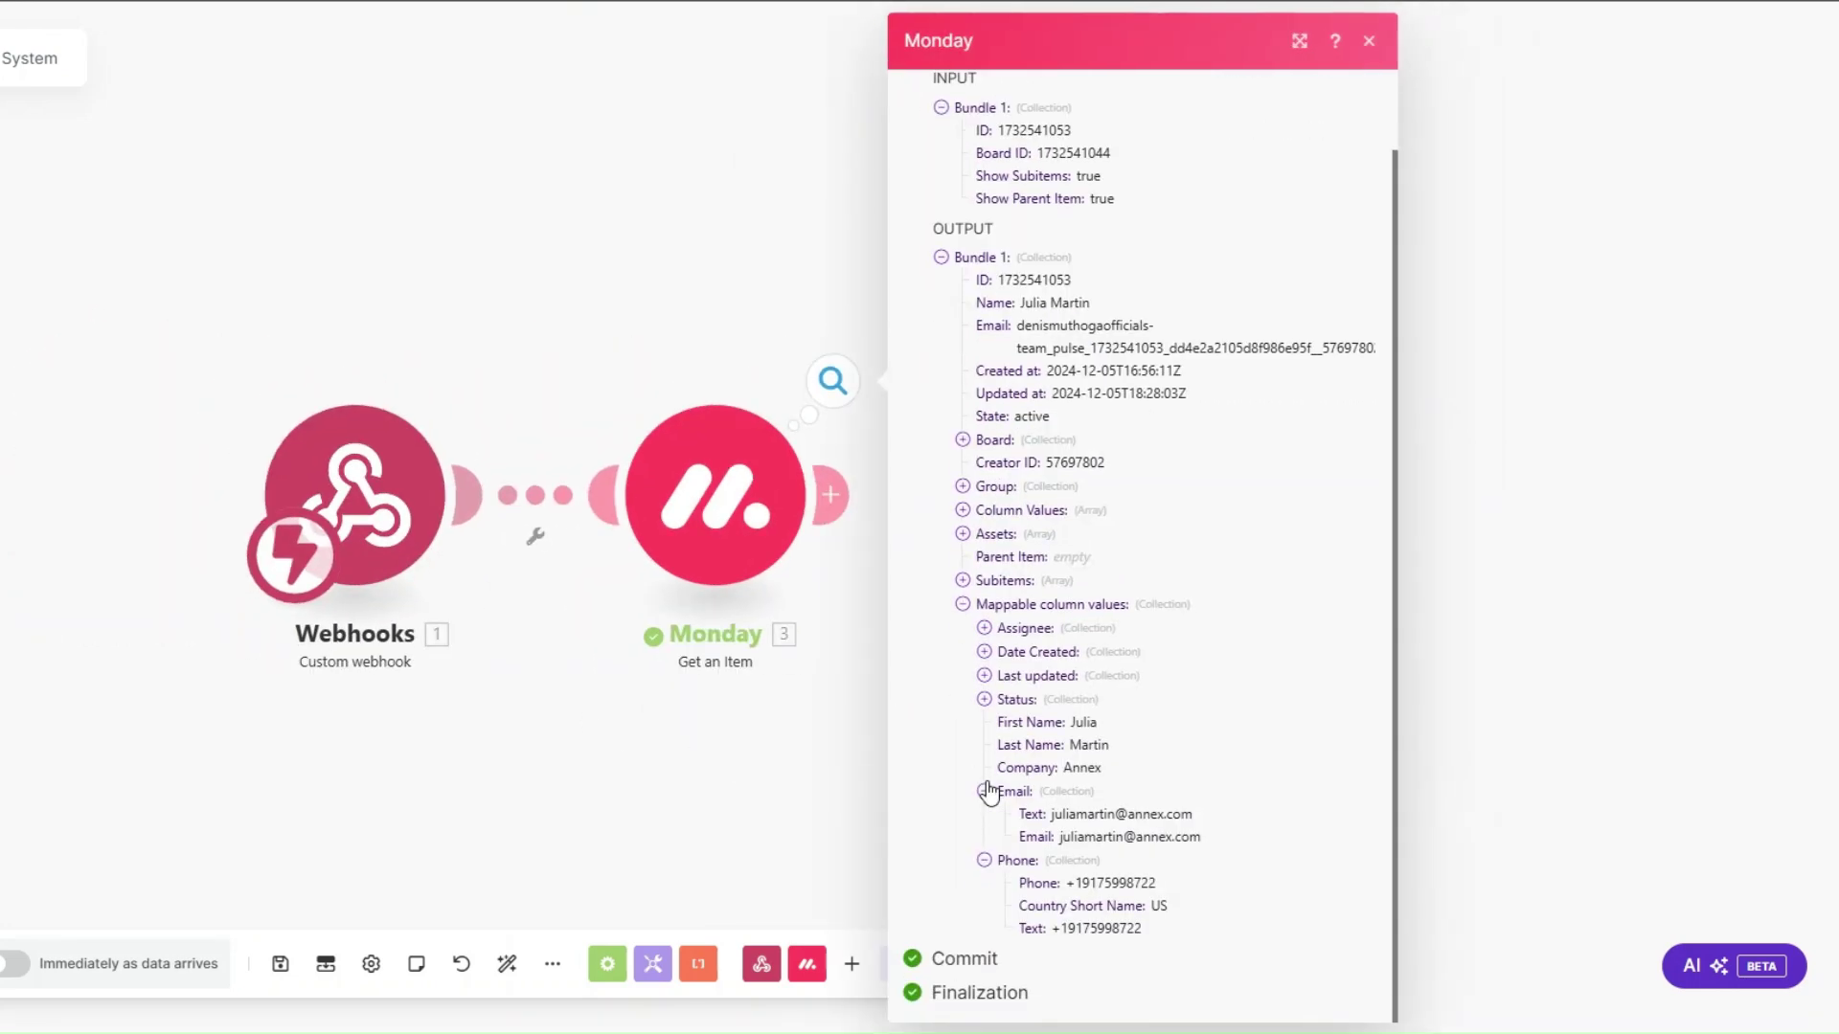
double_click(1077, 724)
double_click(1089, 744)
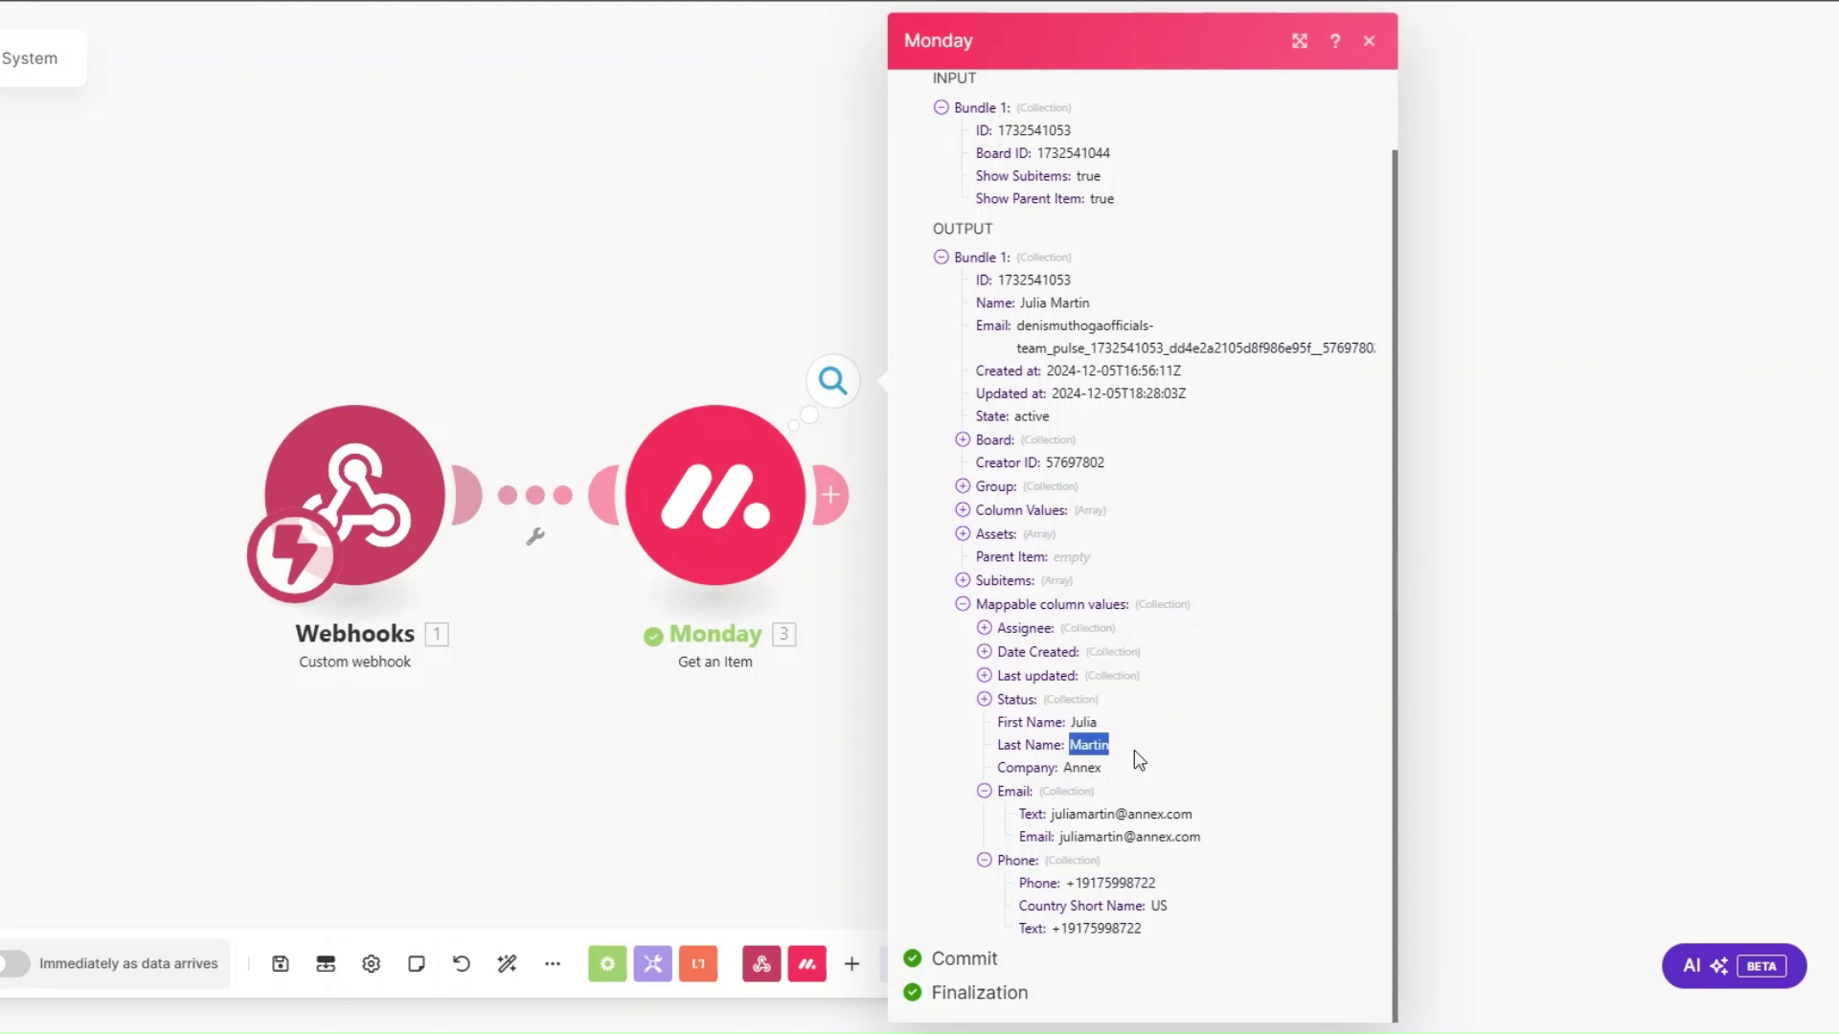
double_click(1082, 767)
drag(1026, 836, 1203, 835)
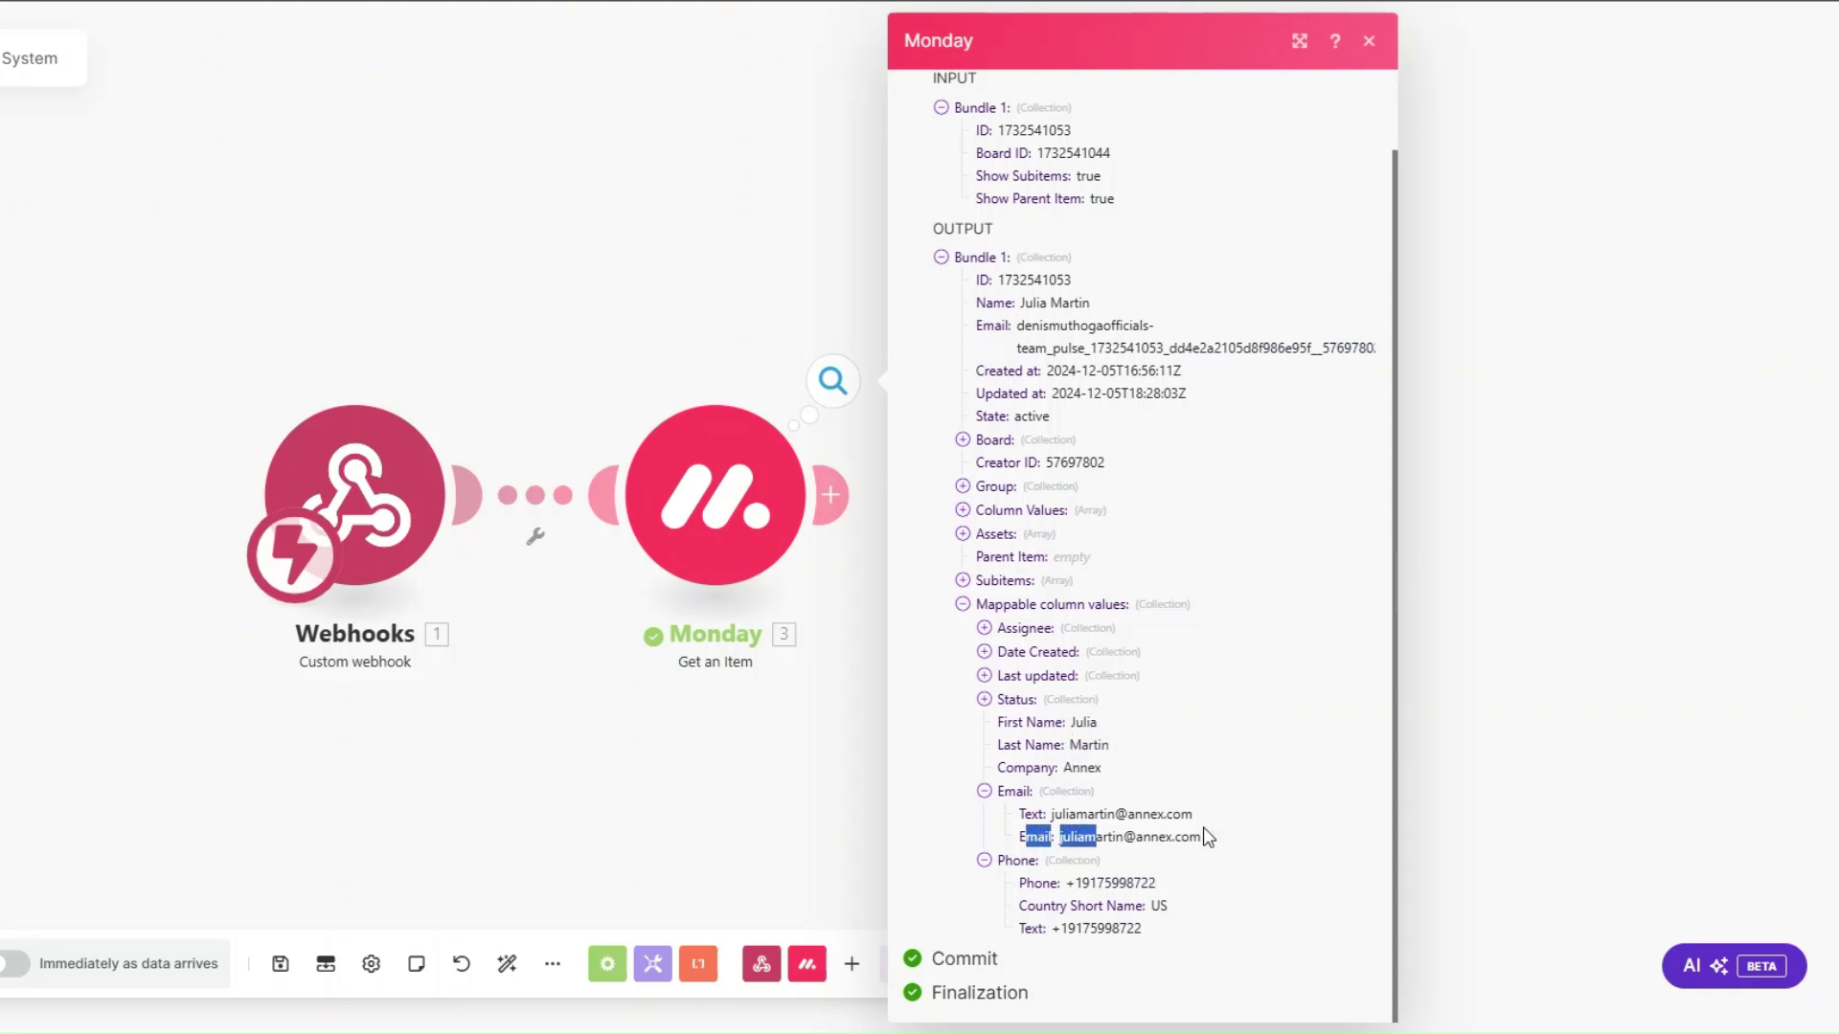
double_click(1065, 883)
click(861, 806)
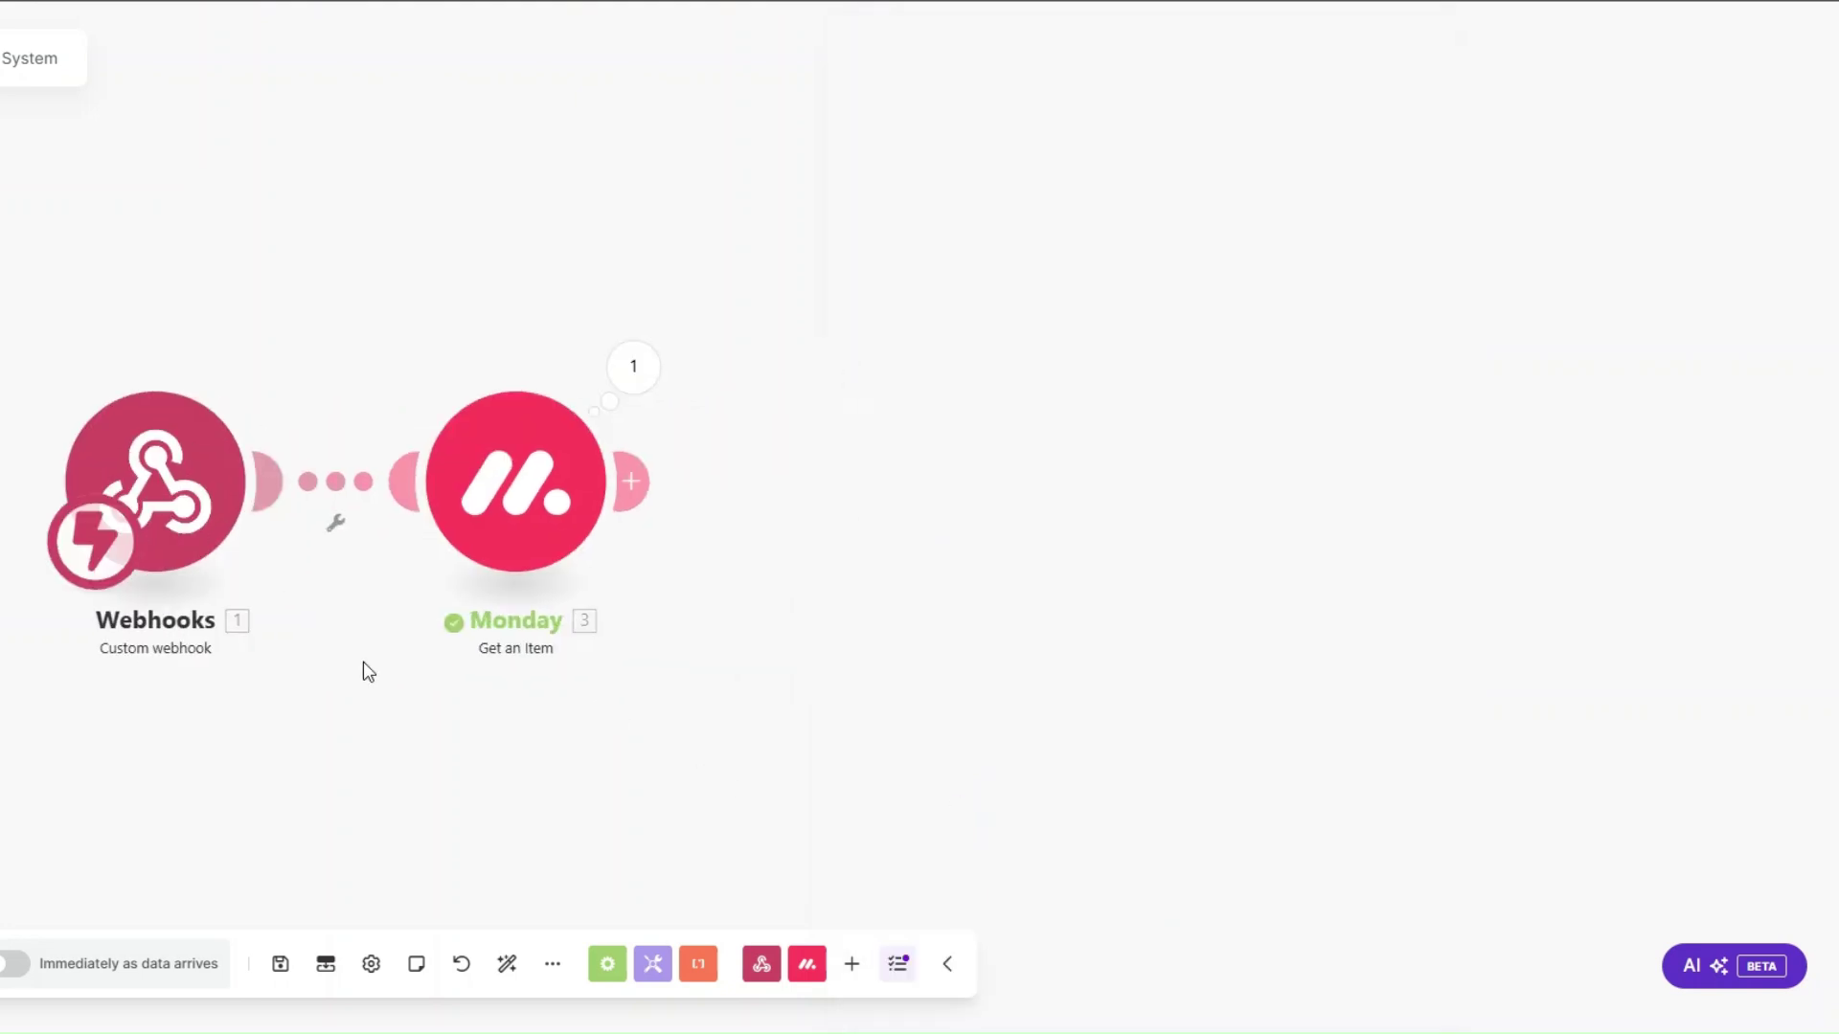
Add a Calendly "Create a Scheduling Link" module after the Monday module.
click(631, 481)
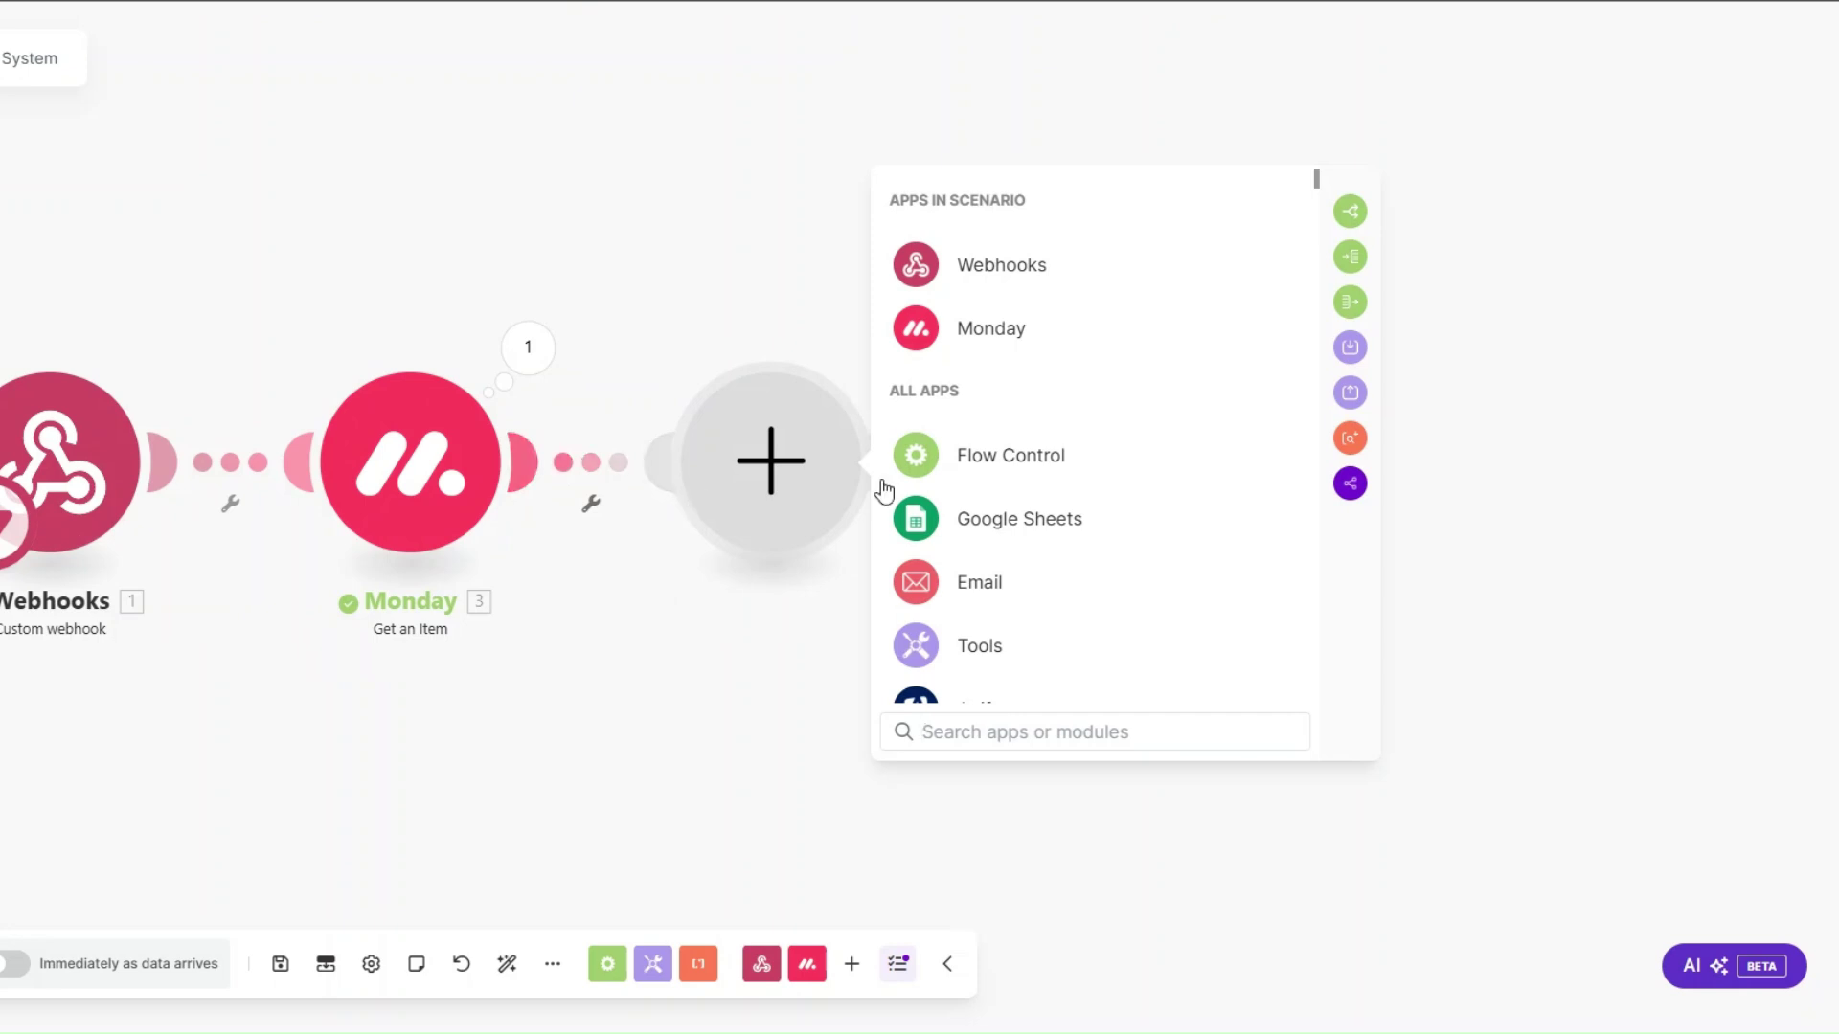
scroll(920, 488, down, 4)
scroll(977, 551, down, 4)
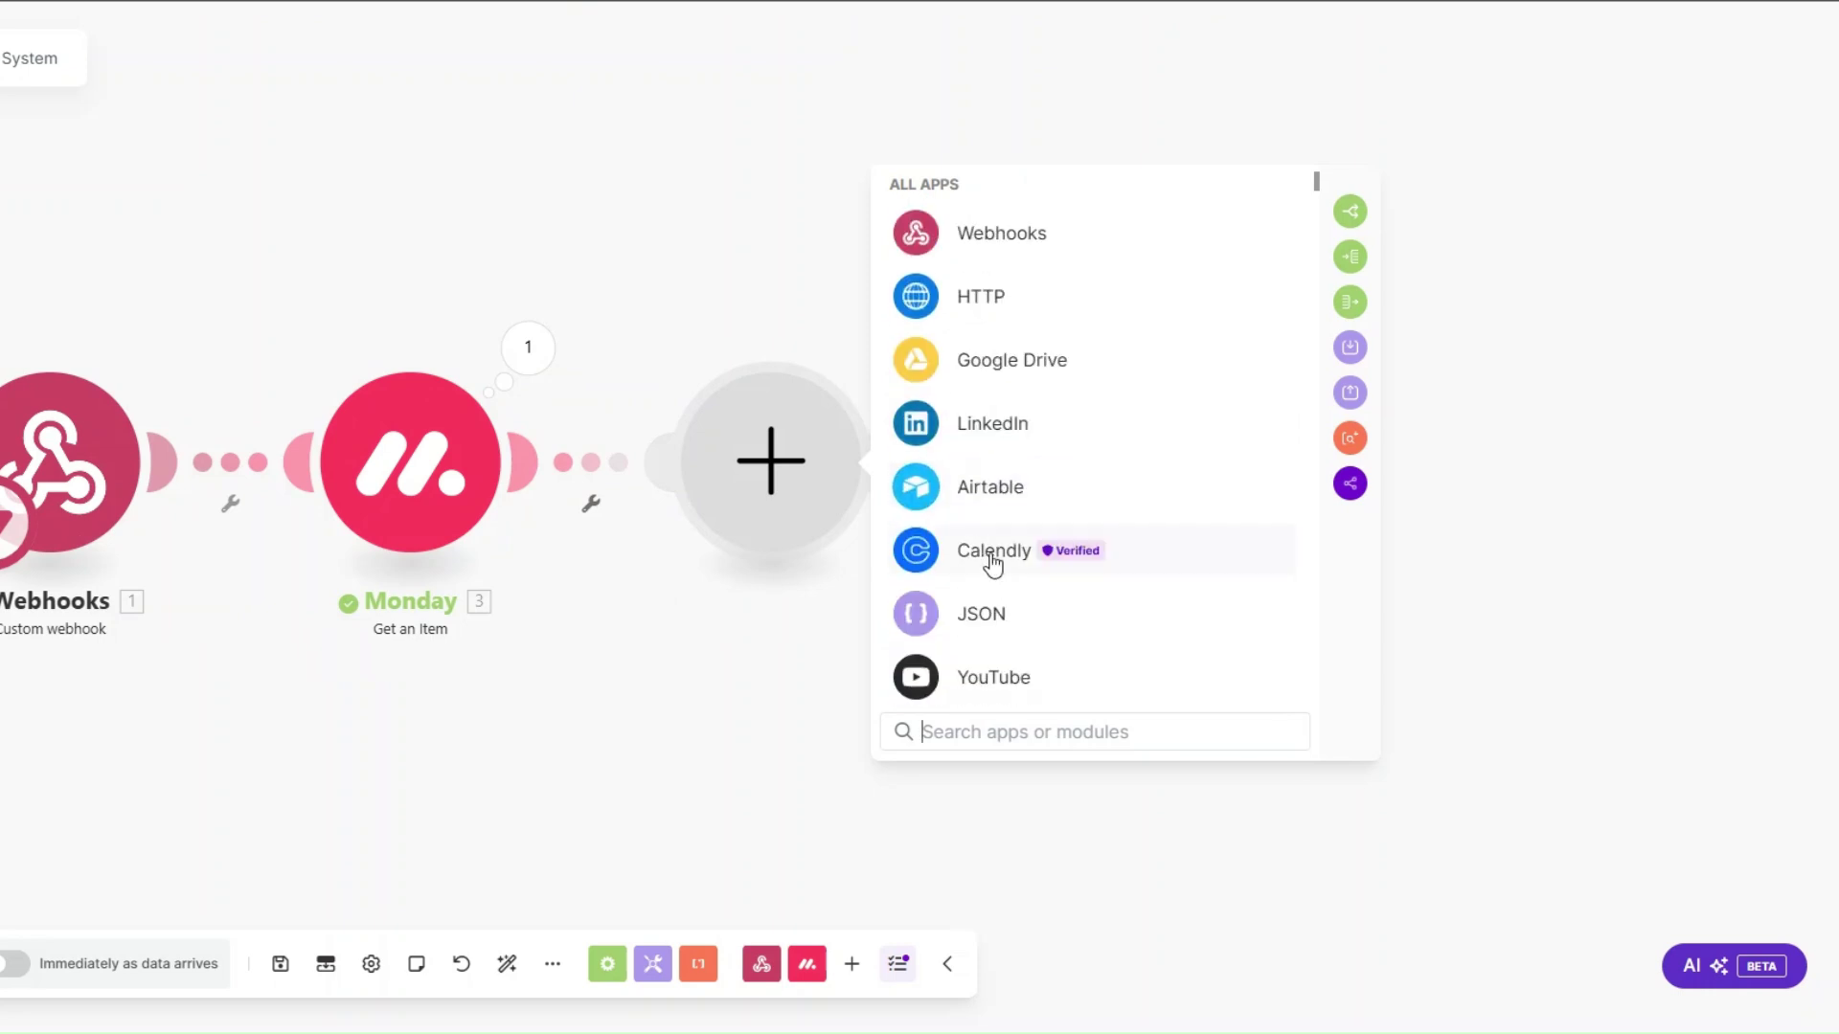
click(992, 570)
scroll(1018, 565, down, 4)
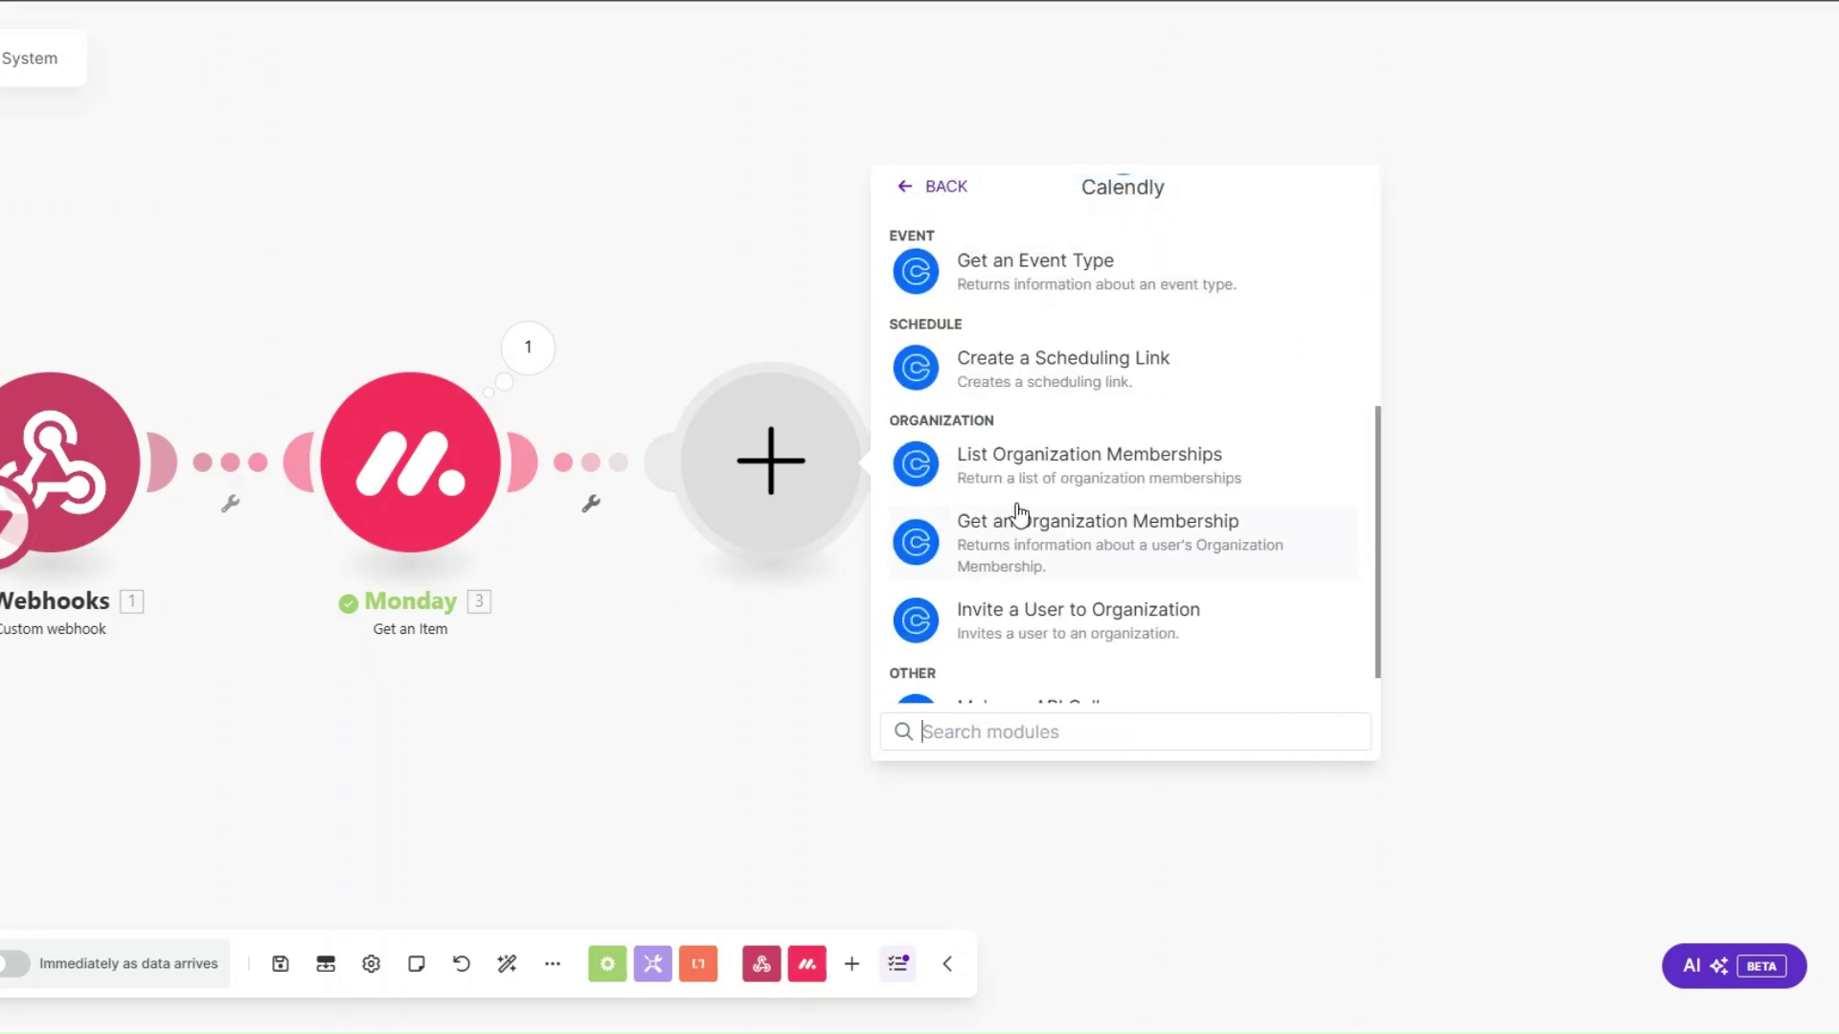
click(1010, 371)
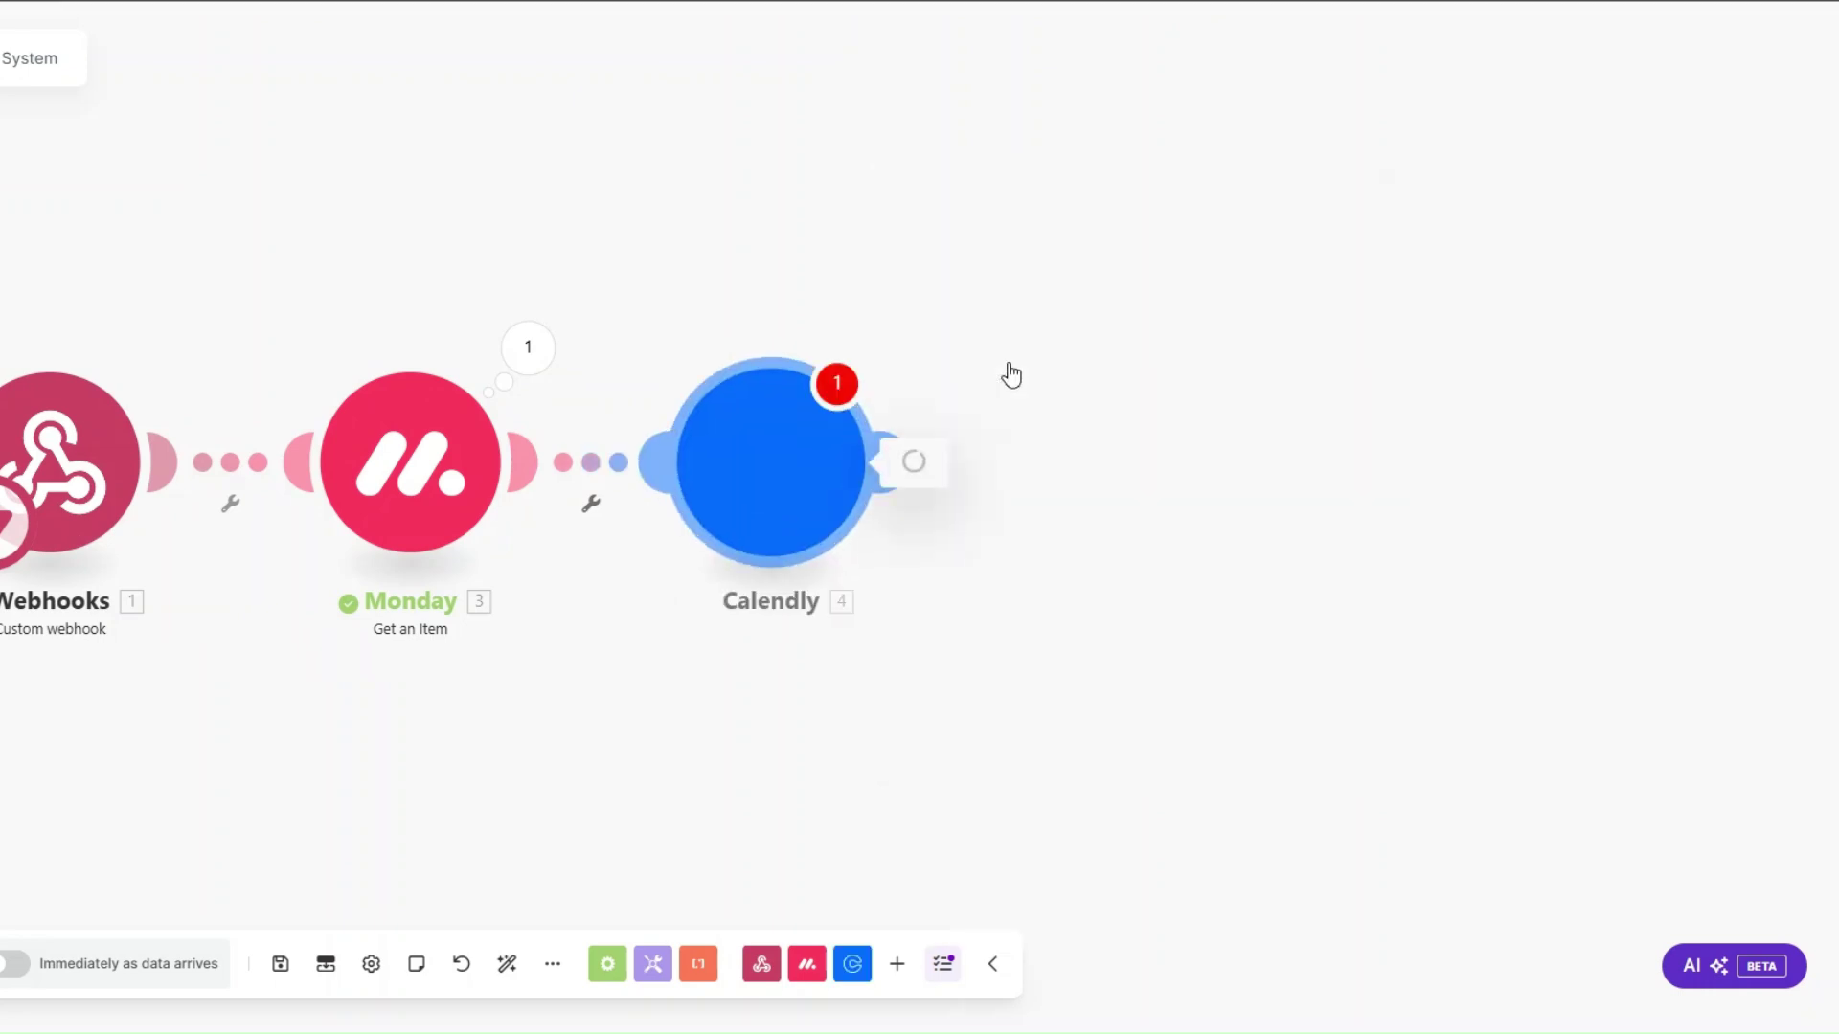
Set the scheduling link's maximum event count to 1 and its event type to Strategy Session.
text(1)
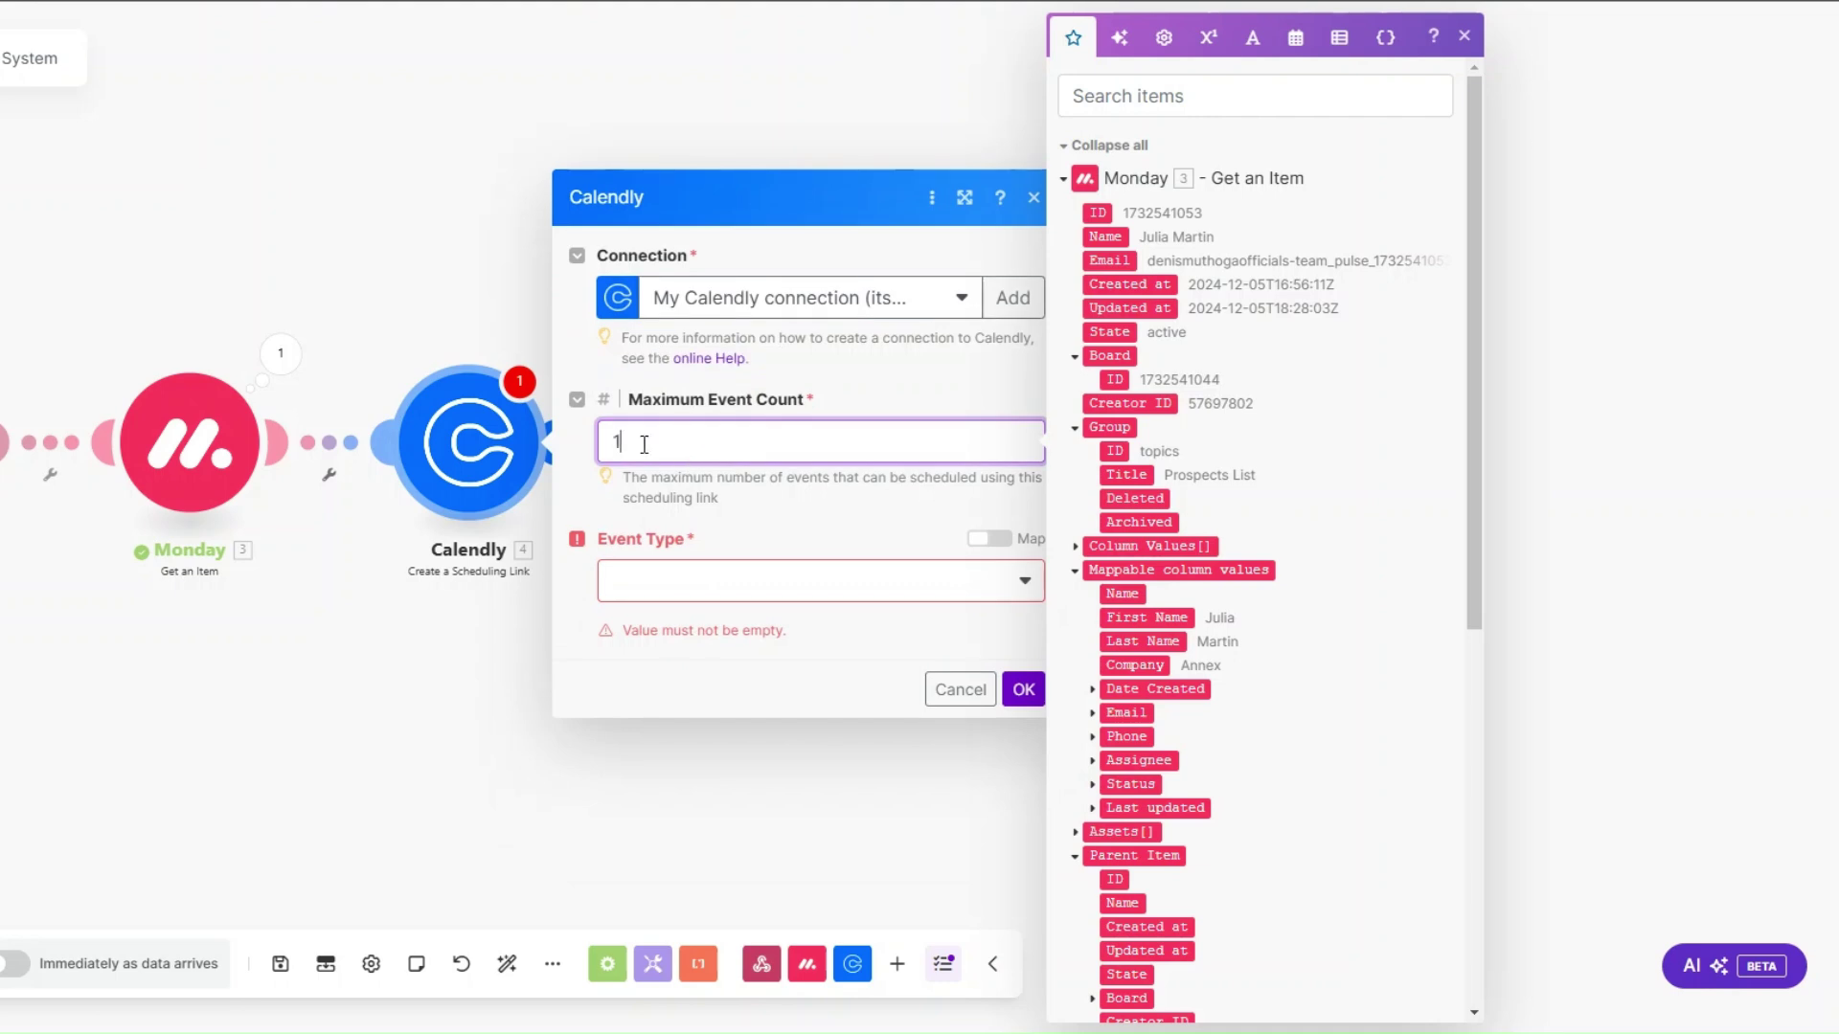
click(636, 574)
click(673, 736)
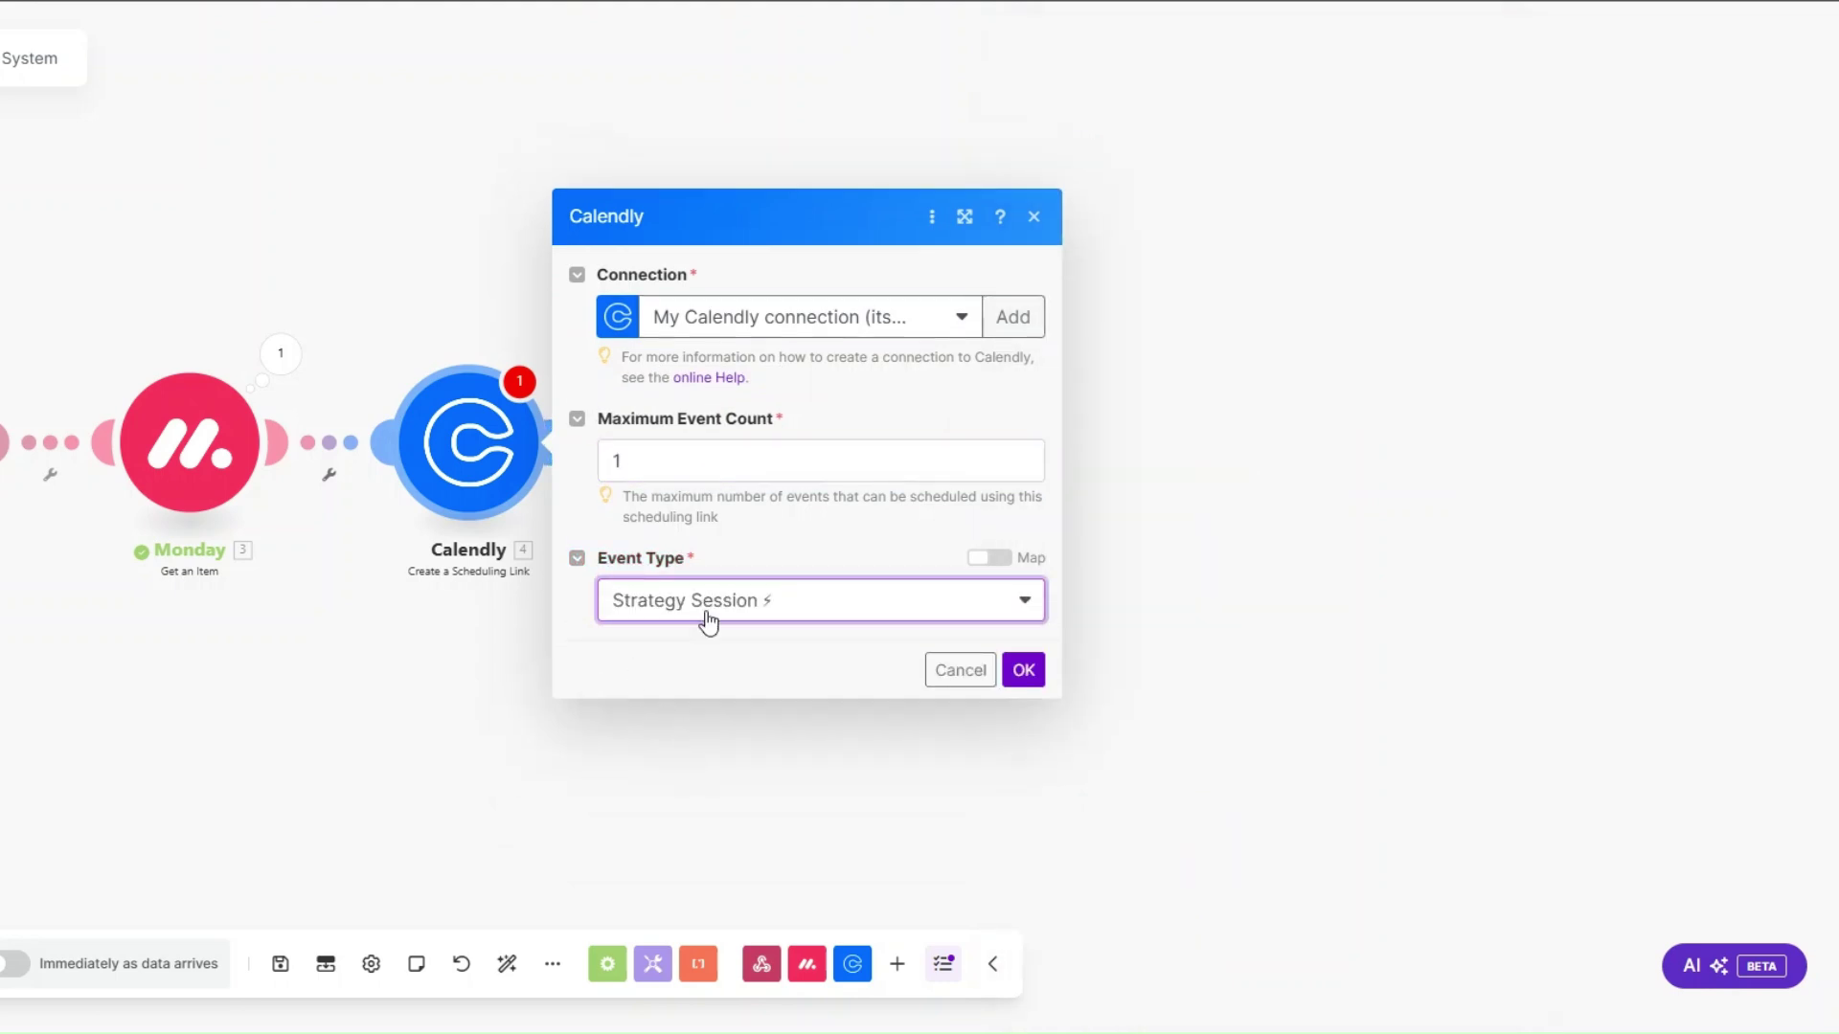
click(1023, 670)
Rename the Calendly module as Strategy Session.
right_click(456, 438)
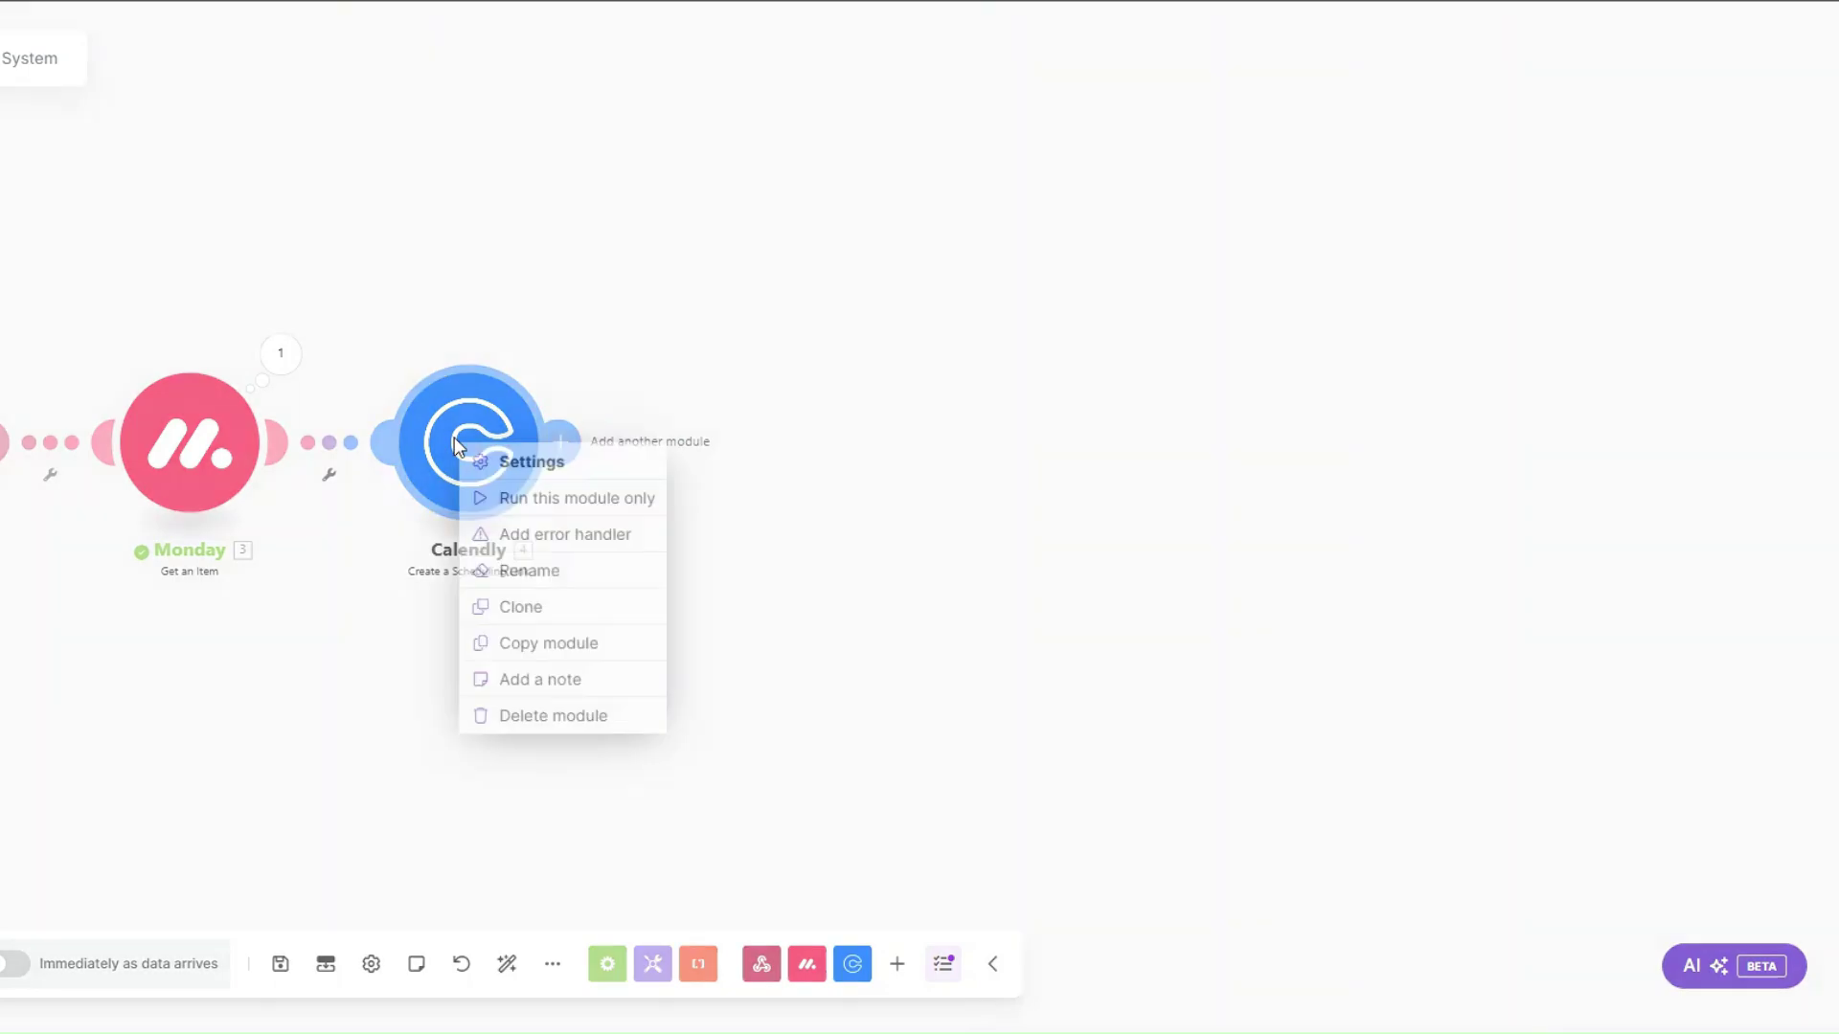
click(530, 572)
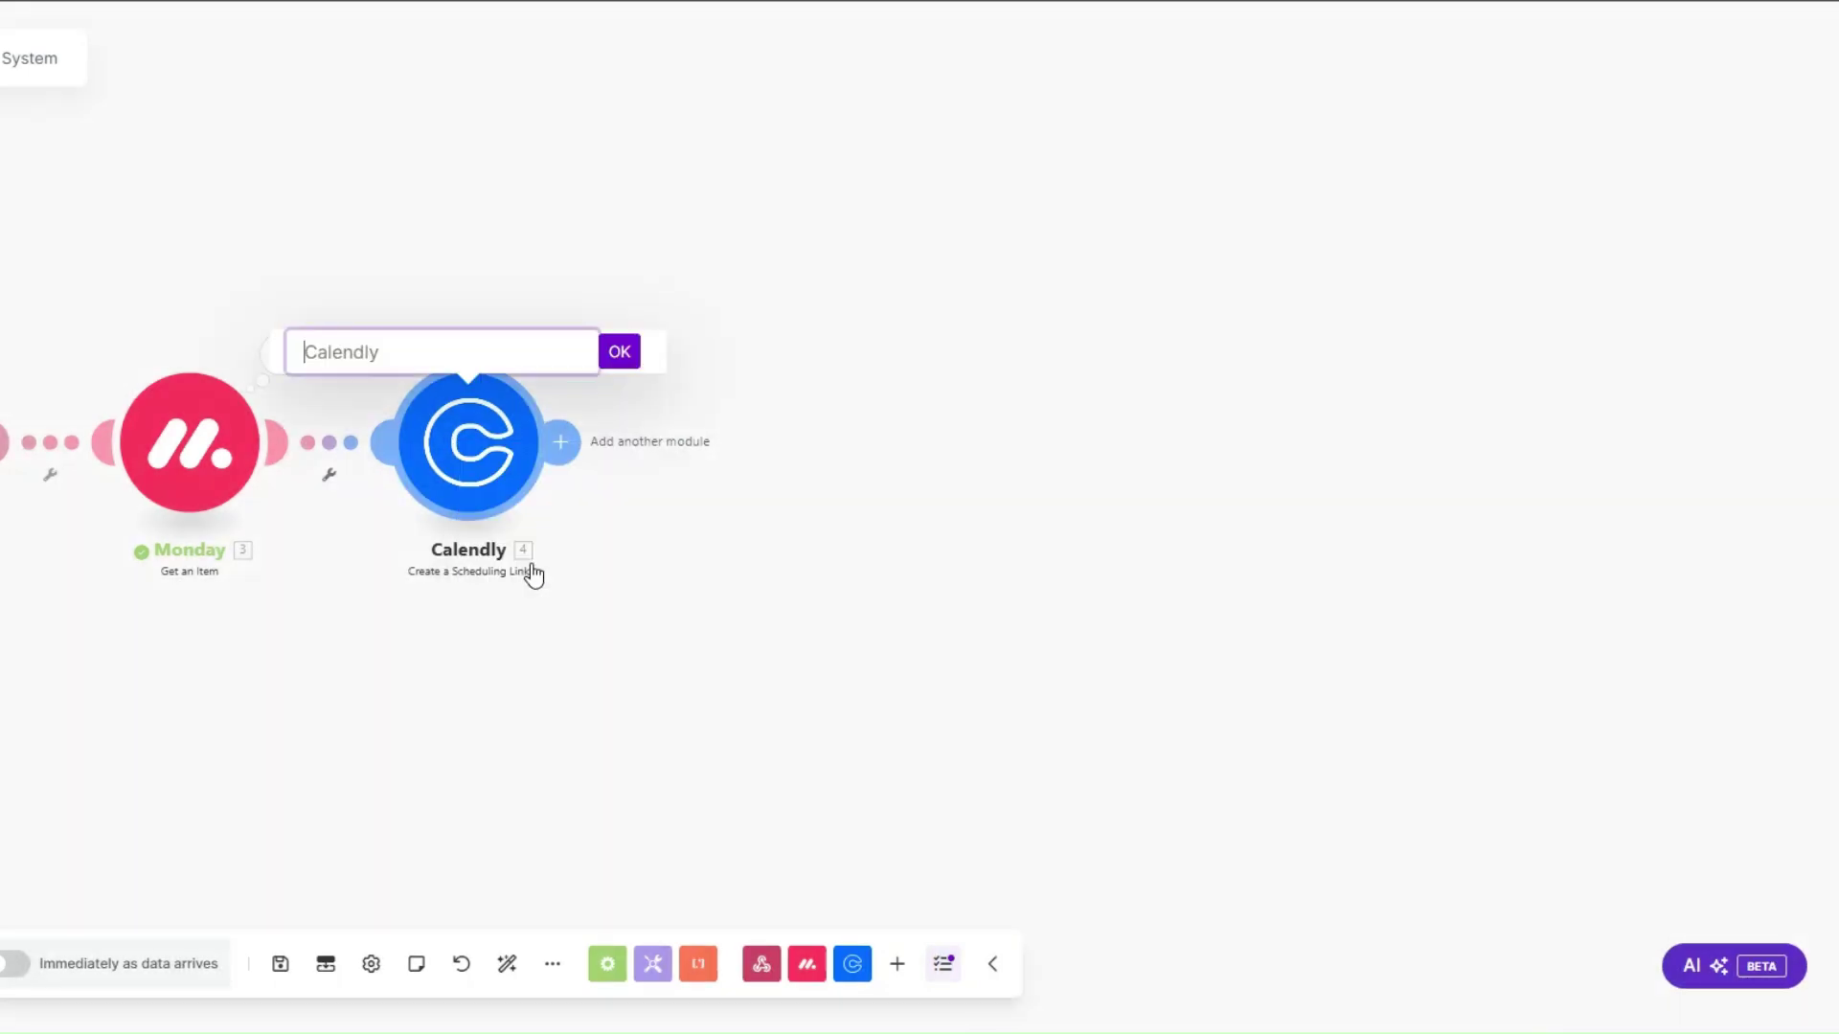
text(Strategy Session)
click(618, 351)
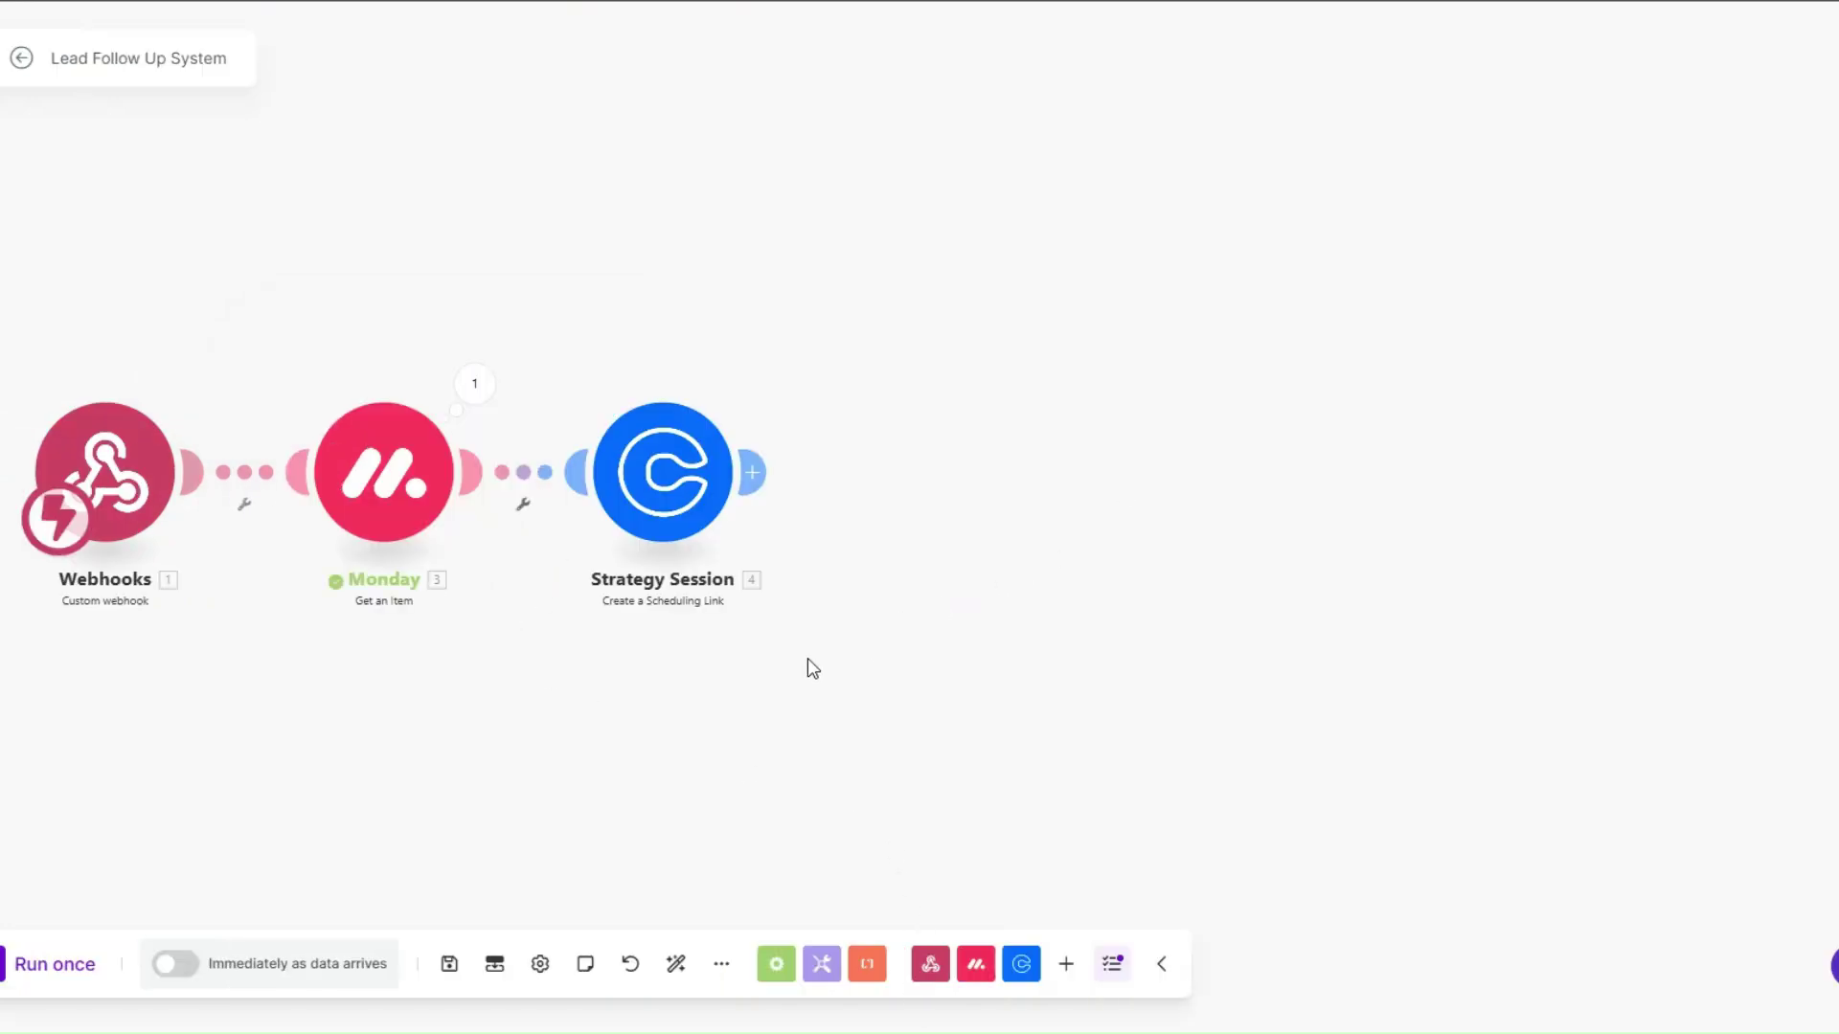
Add a Tools "Set variable" module after the Strategy Session module.
click(753, 472)
scroll(1121, 556, down, 2)
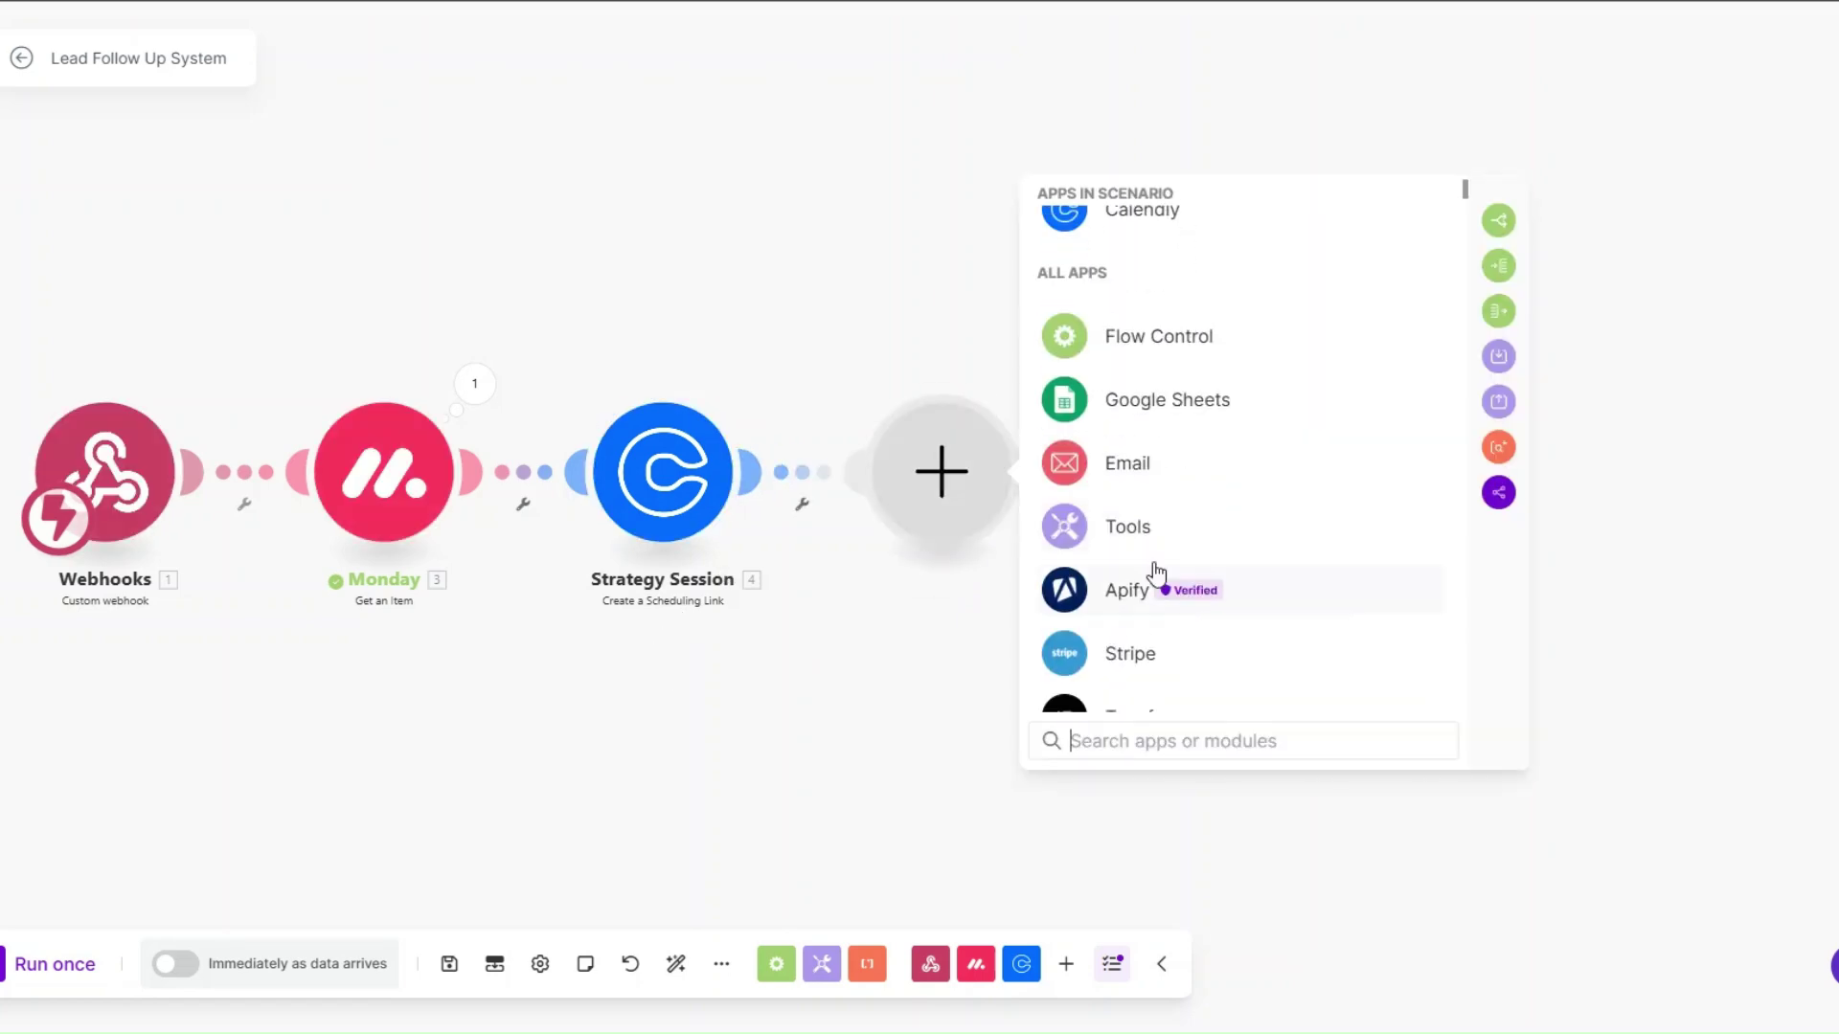
click(1138, 503)
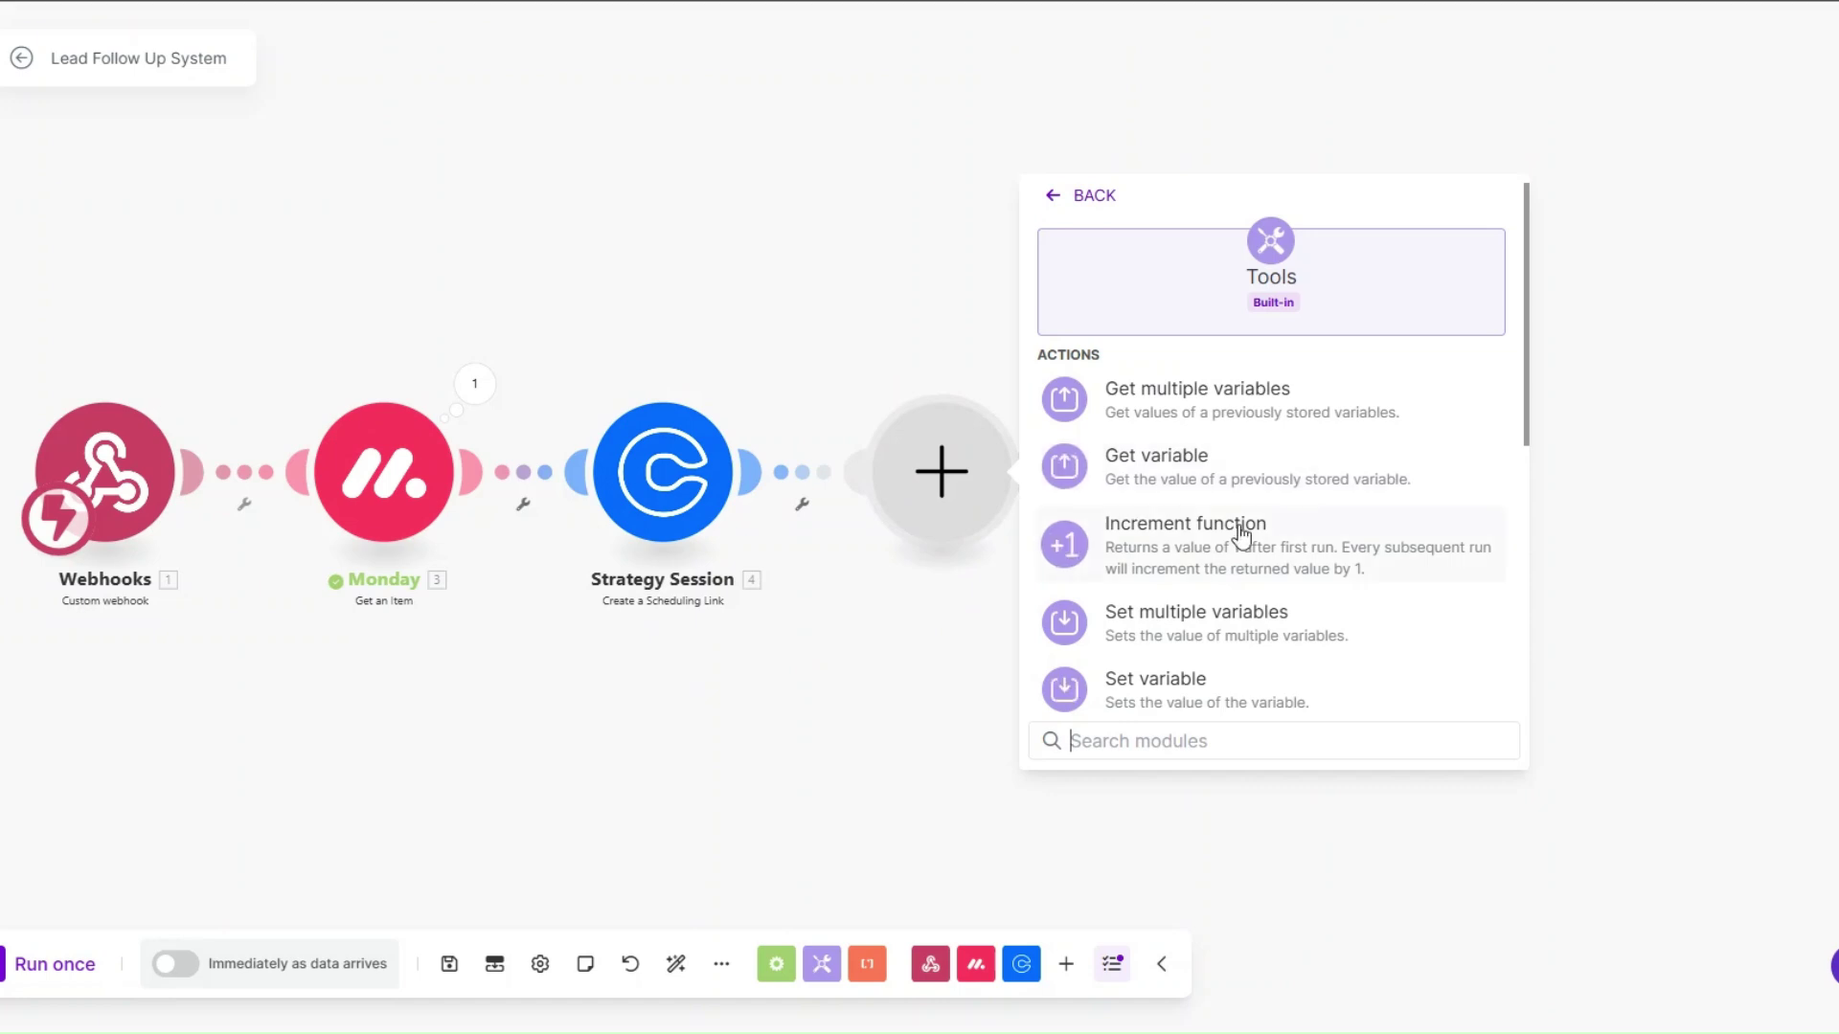
scroll(1236, 536, down, 2)
click(1161, 477)
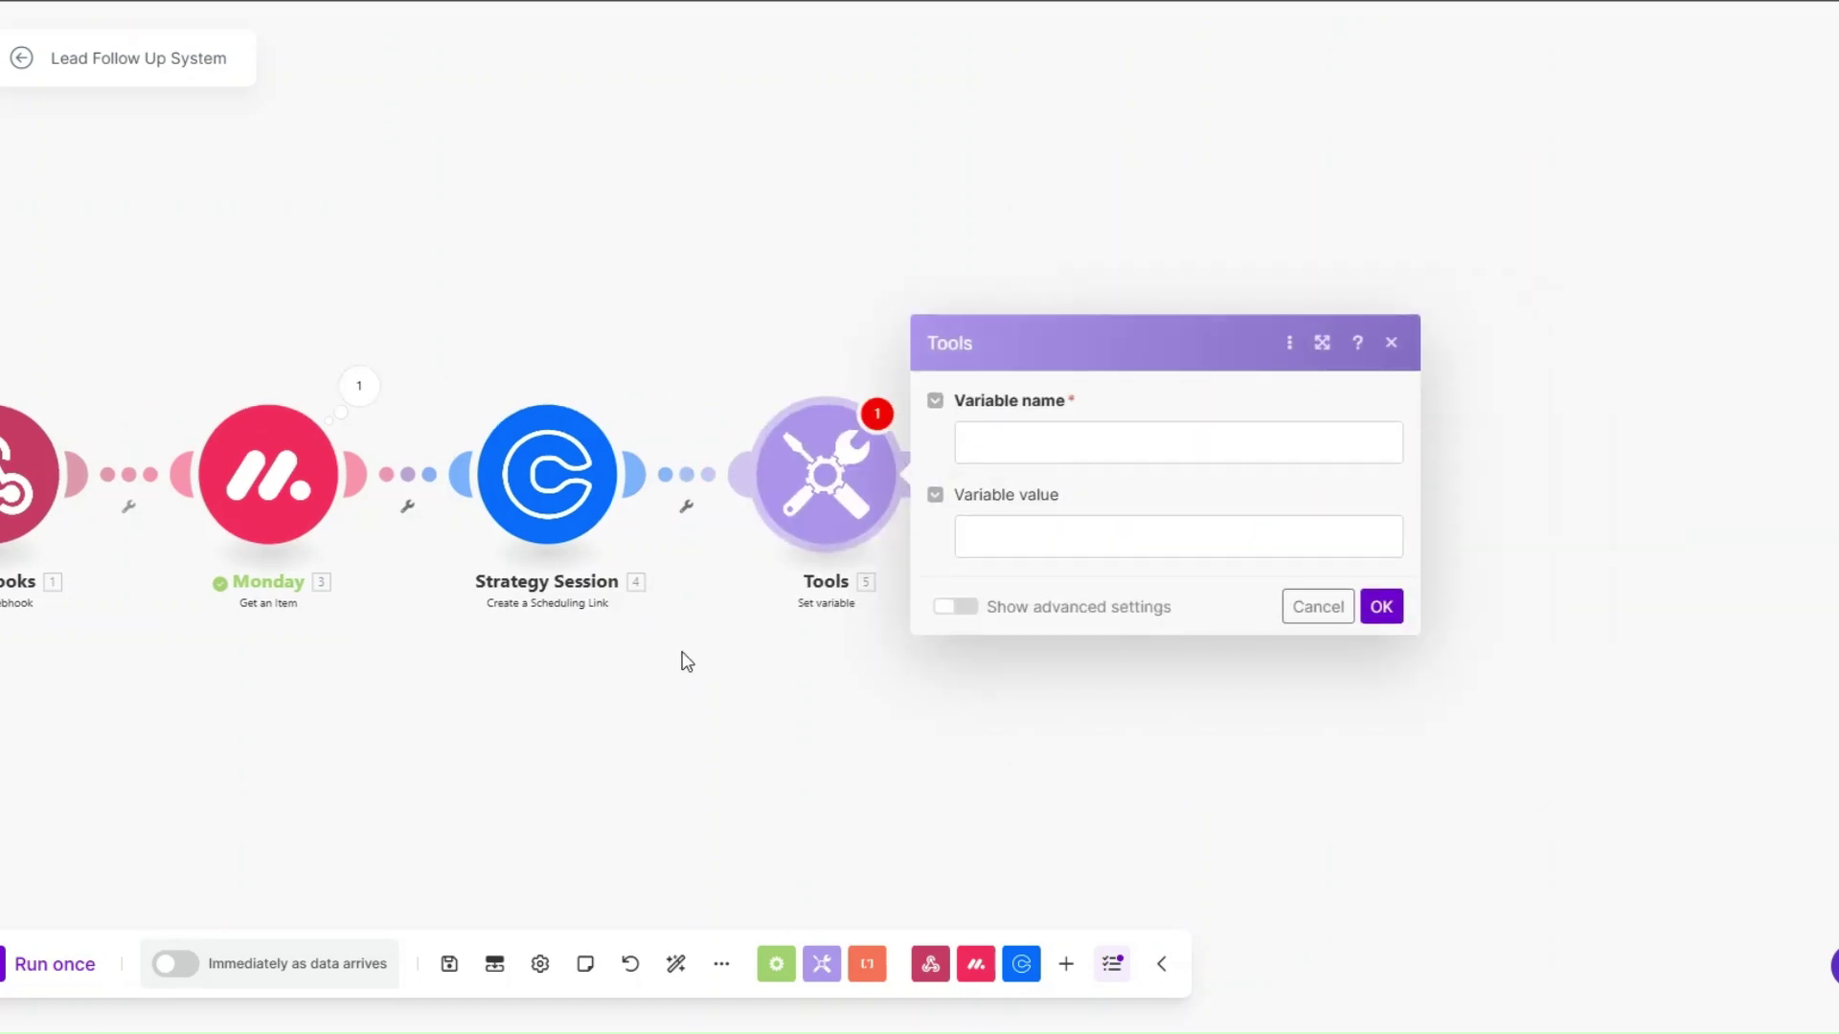
Name the variable Date, set its value to the now date variable, and confirm the module.
click(1015, 439)
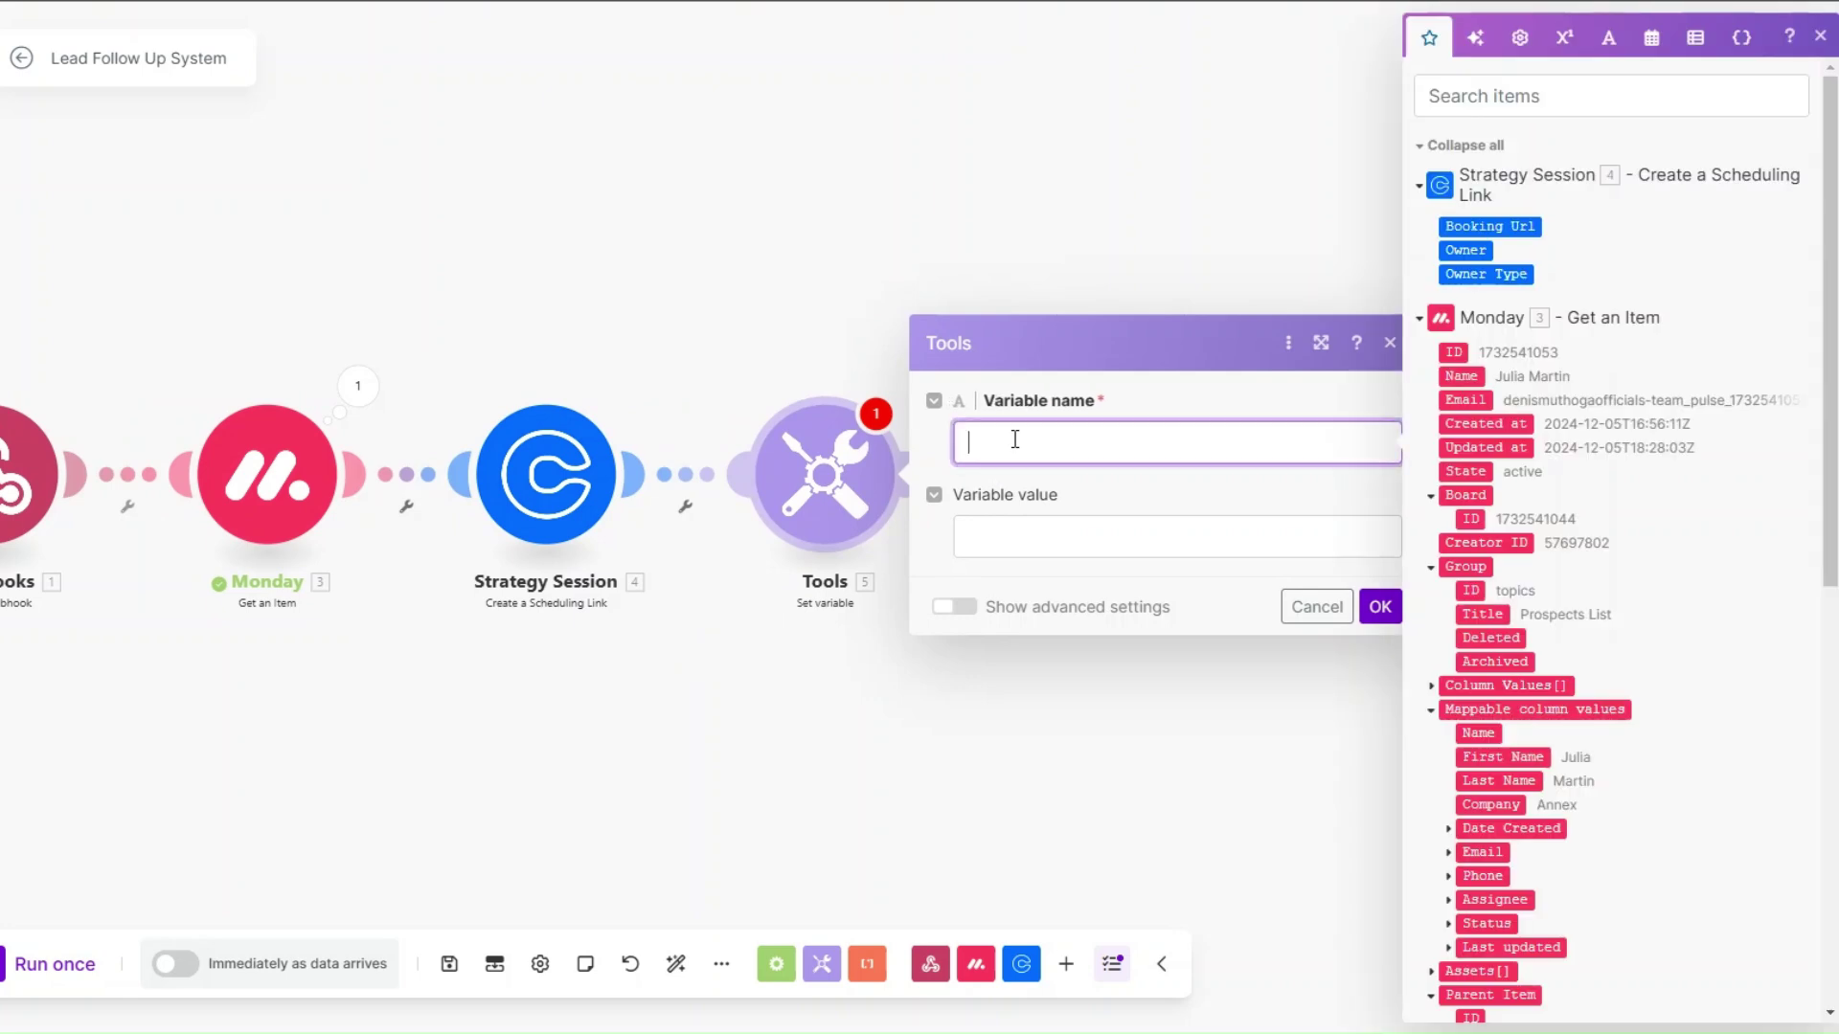
text(Date)
click(1031, 536)
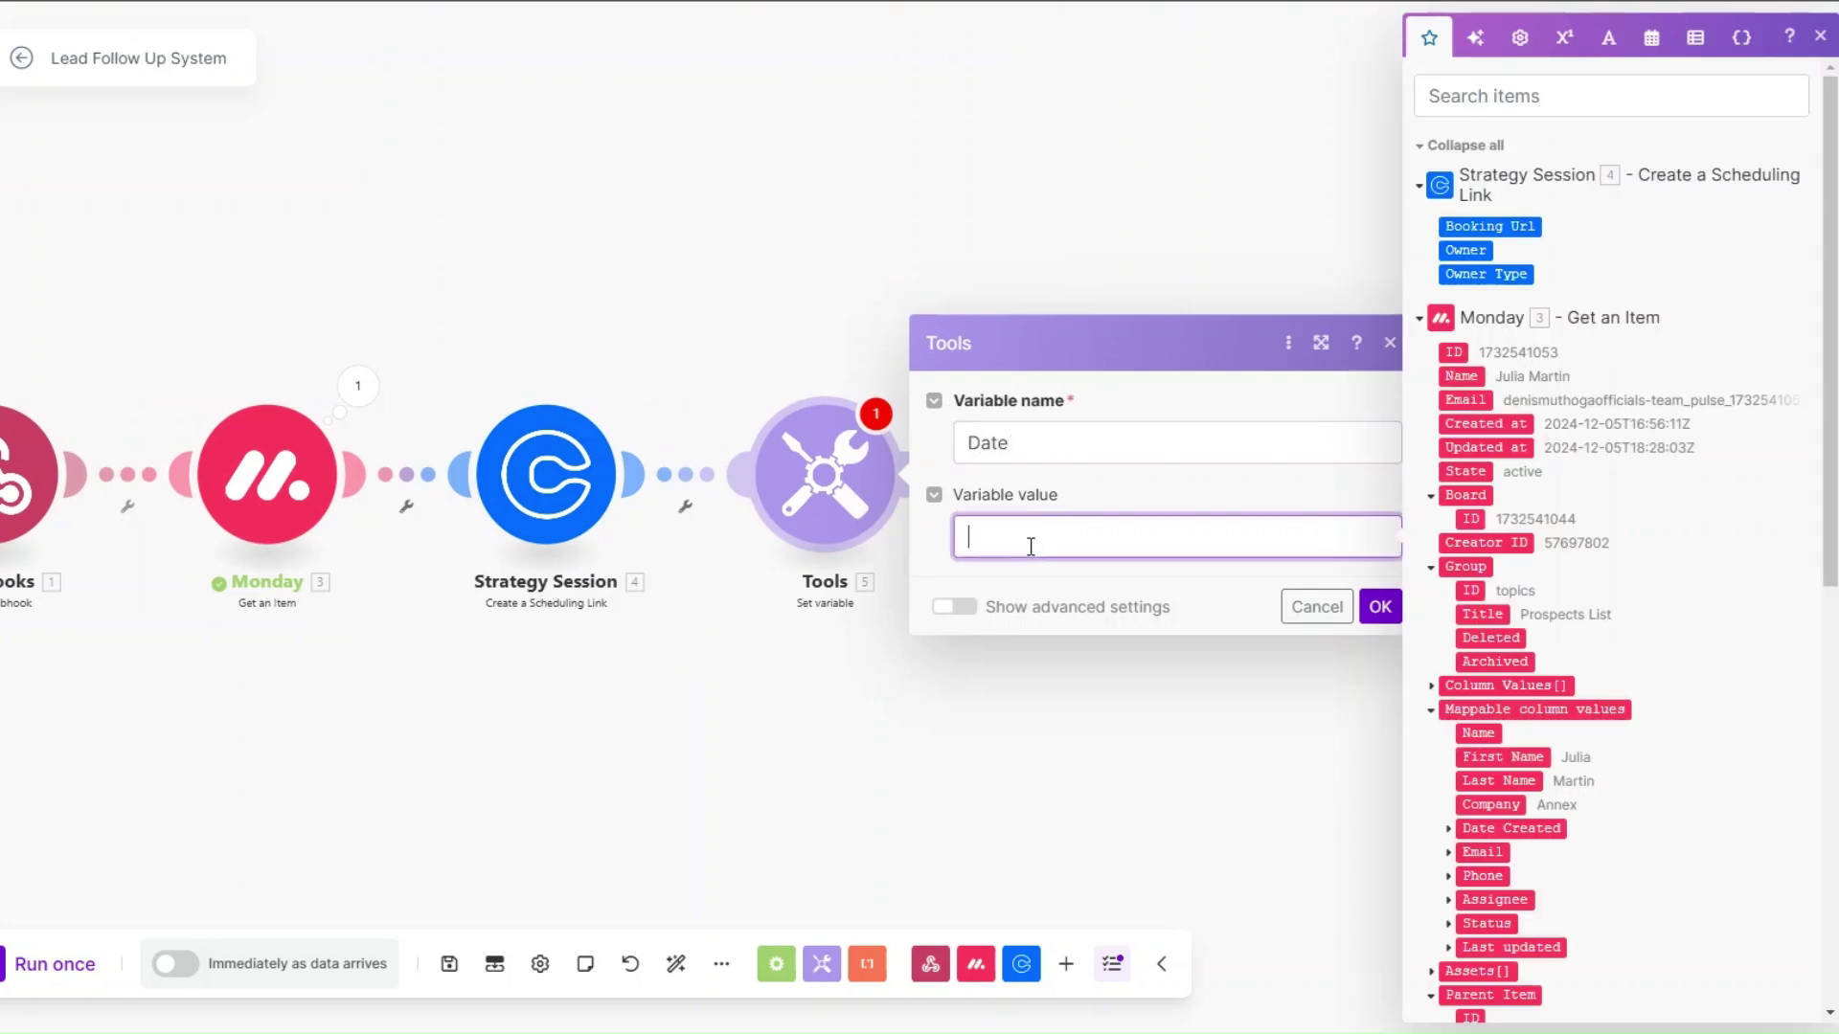
click(1651, 36)
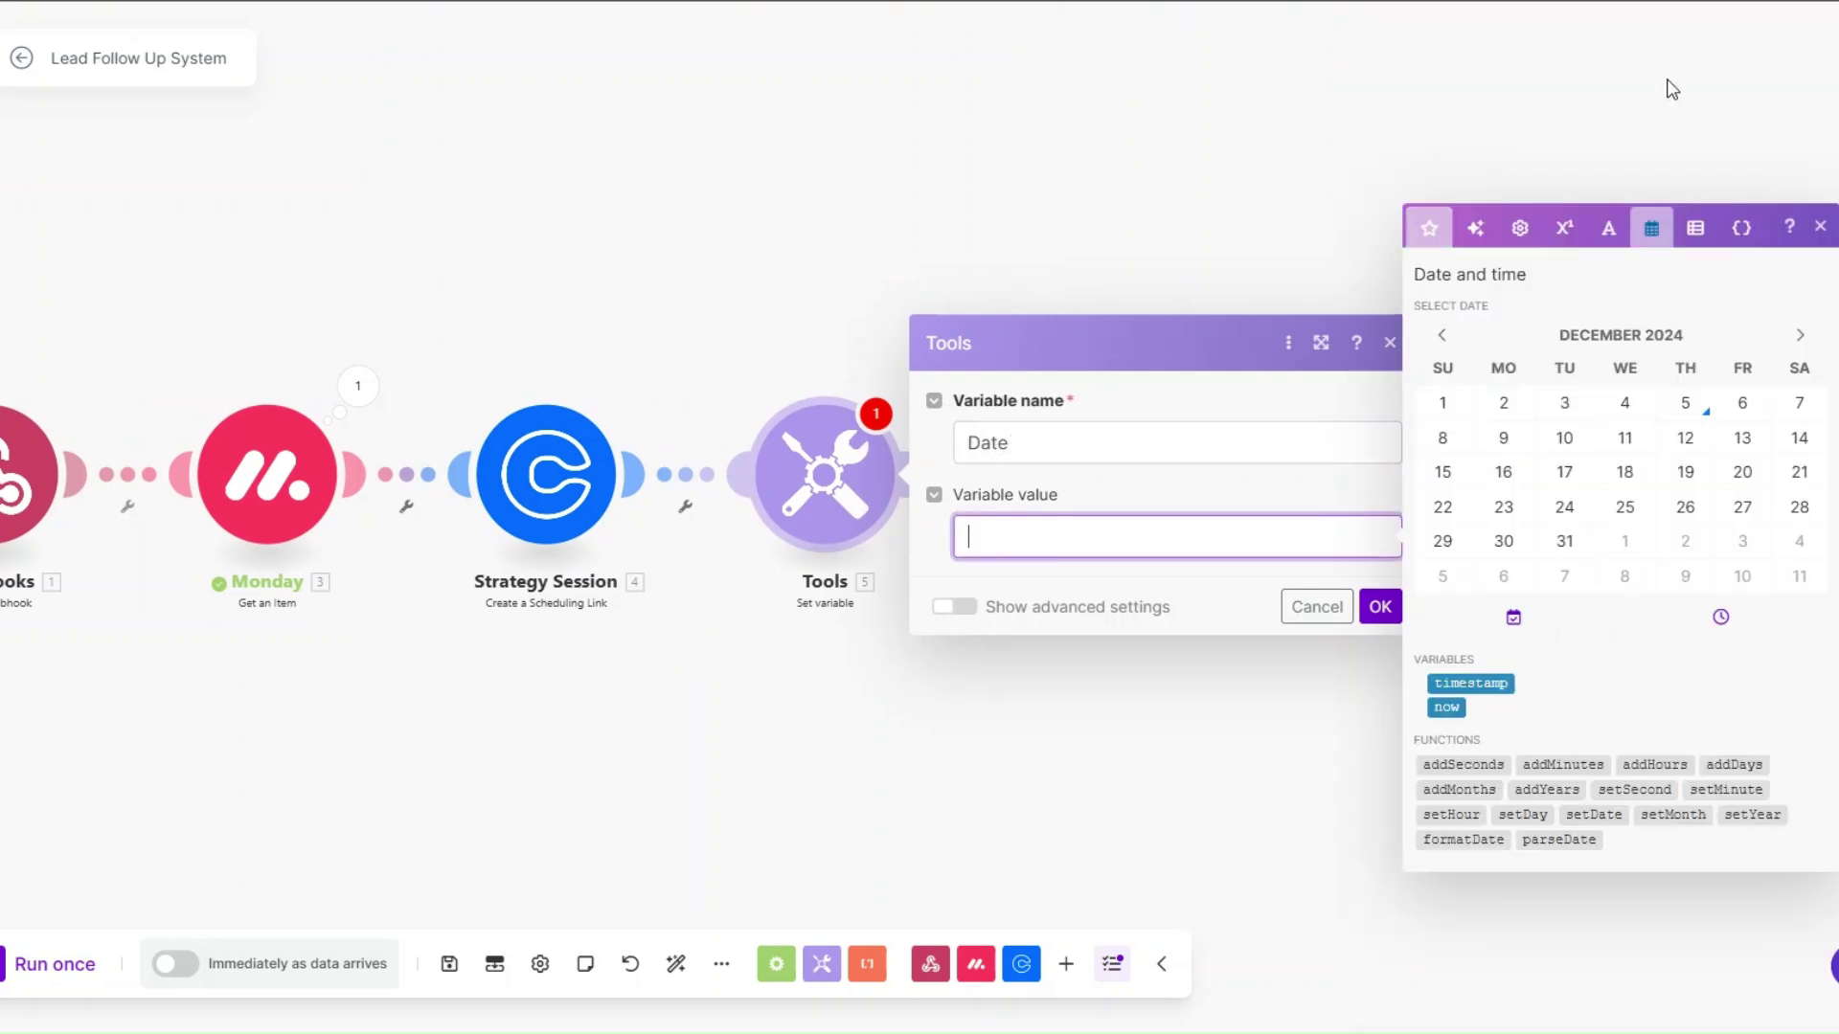
click(1446, 707)
click(1380, 606)
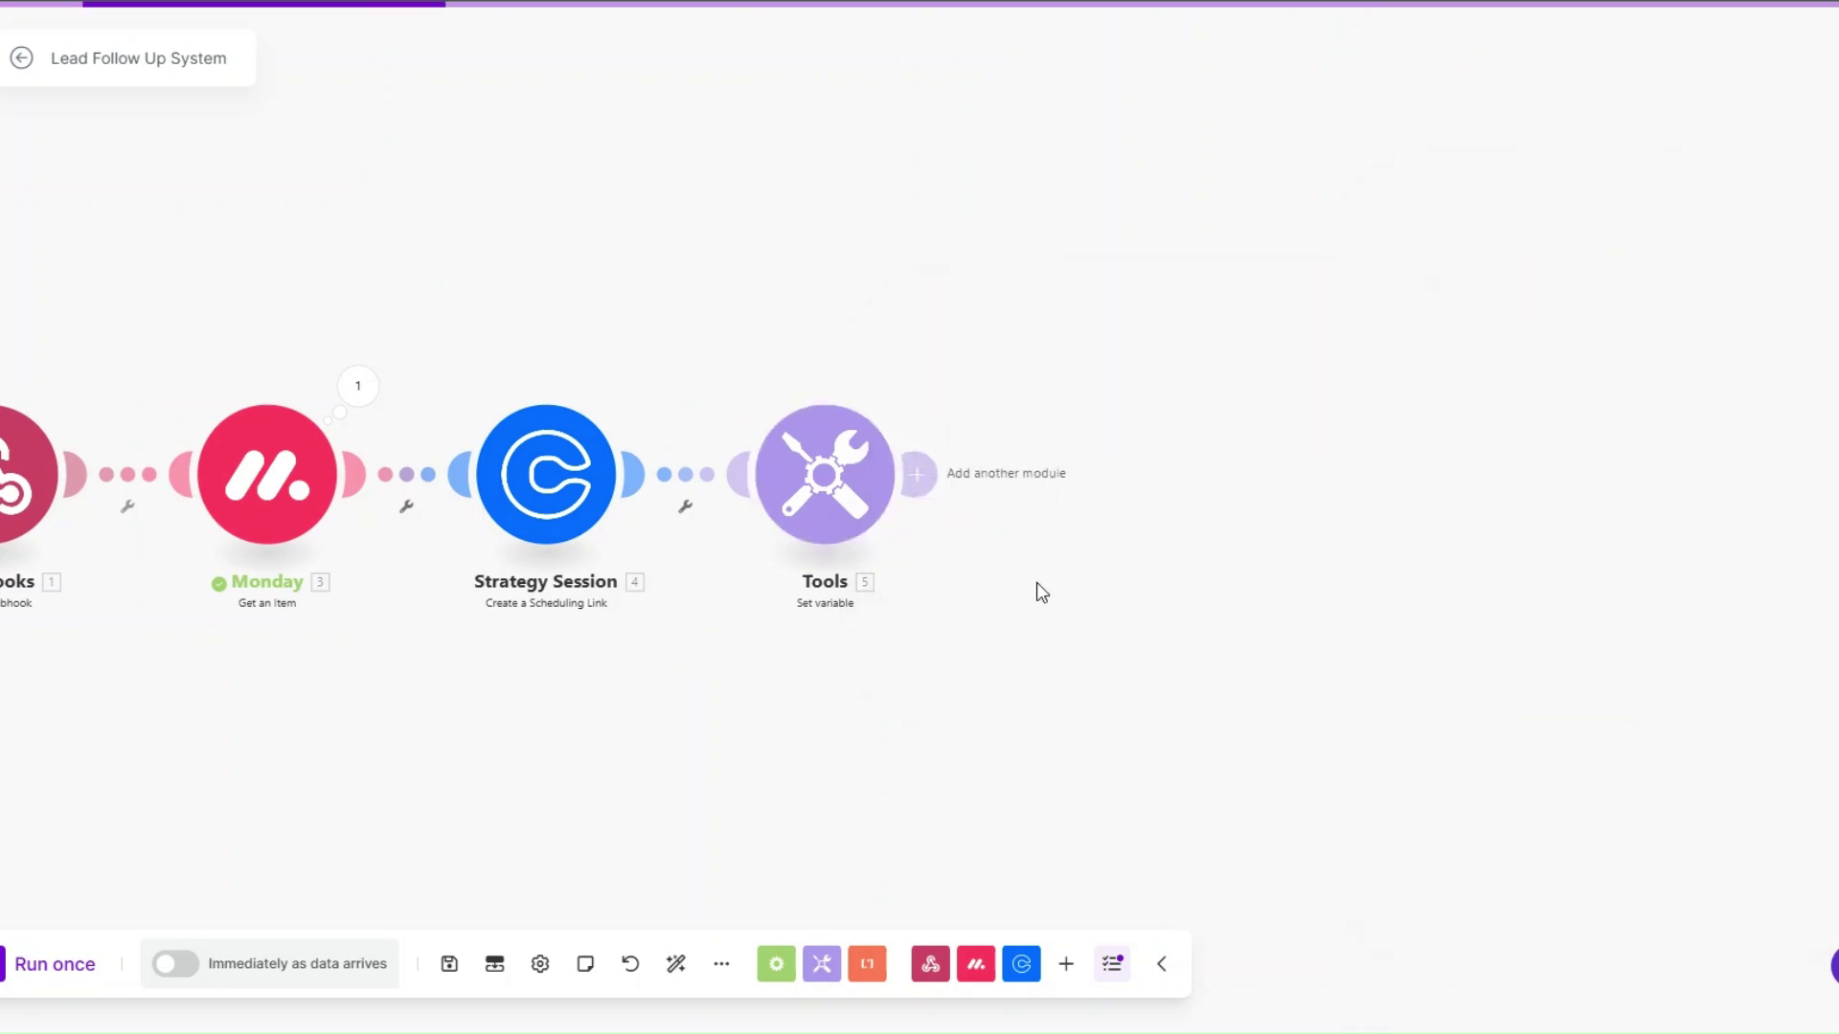
Add an Email "Send an Email" module after the Tools Set variable module.
scroll(346, 681, down, 3)
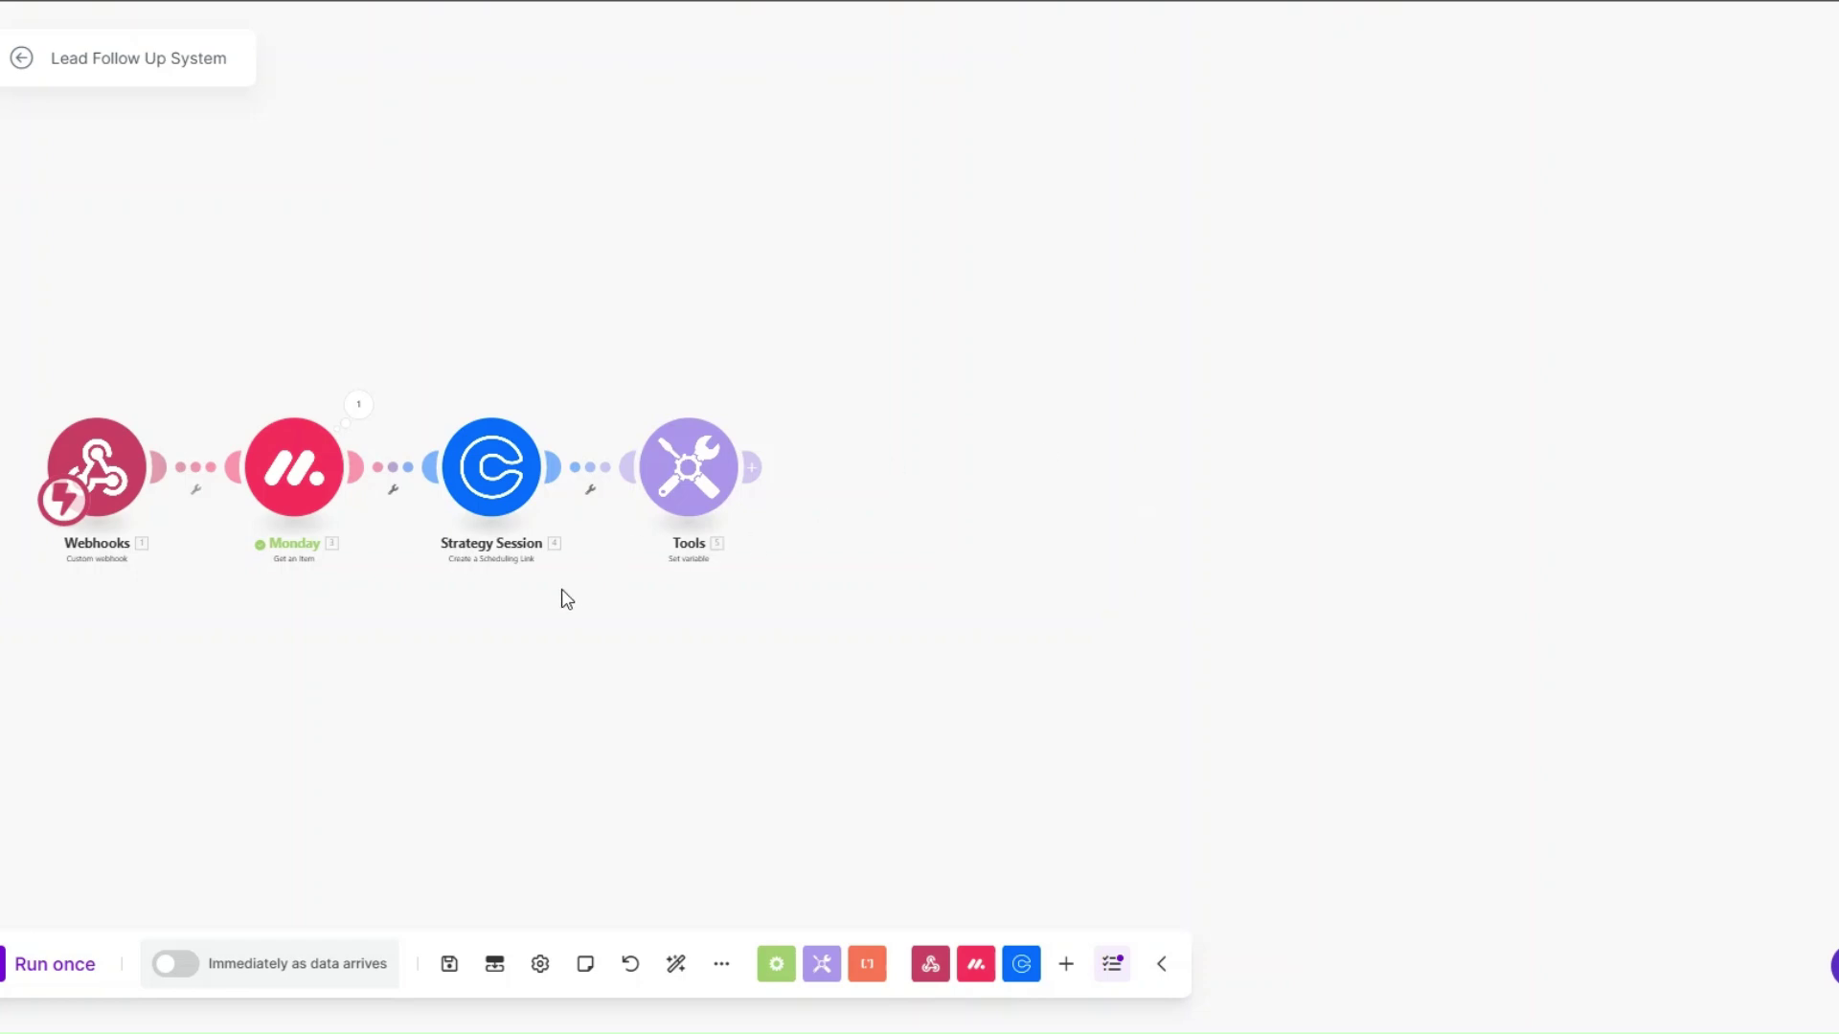
drag(562, 596, 525, 575)
click(843, 460)
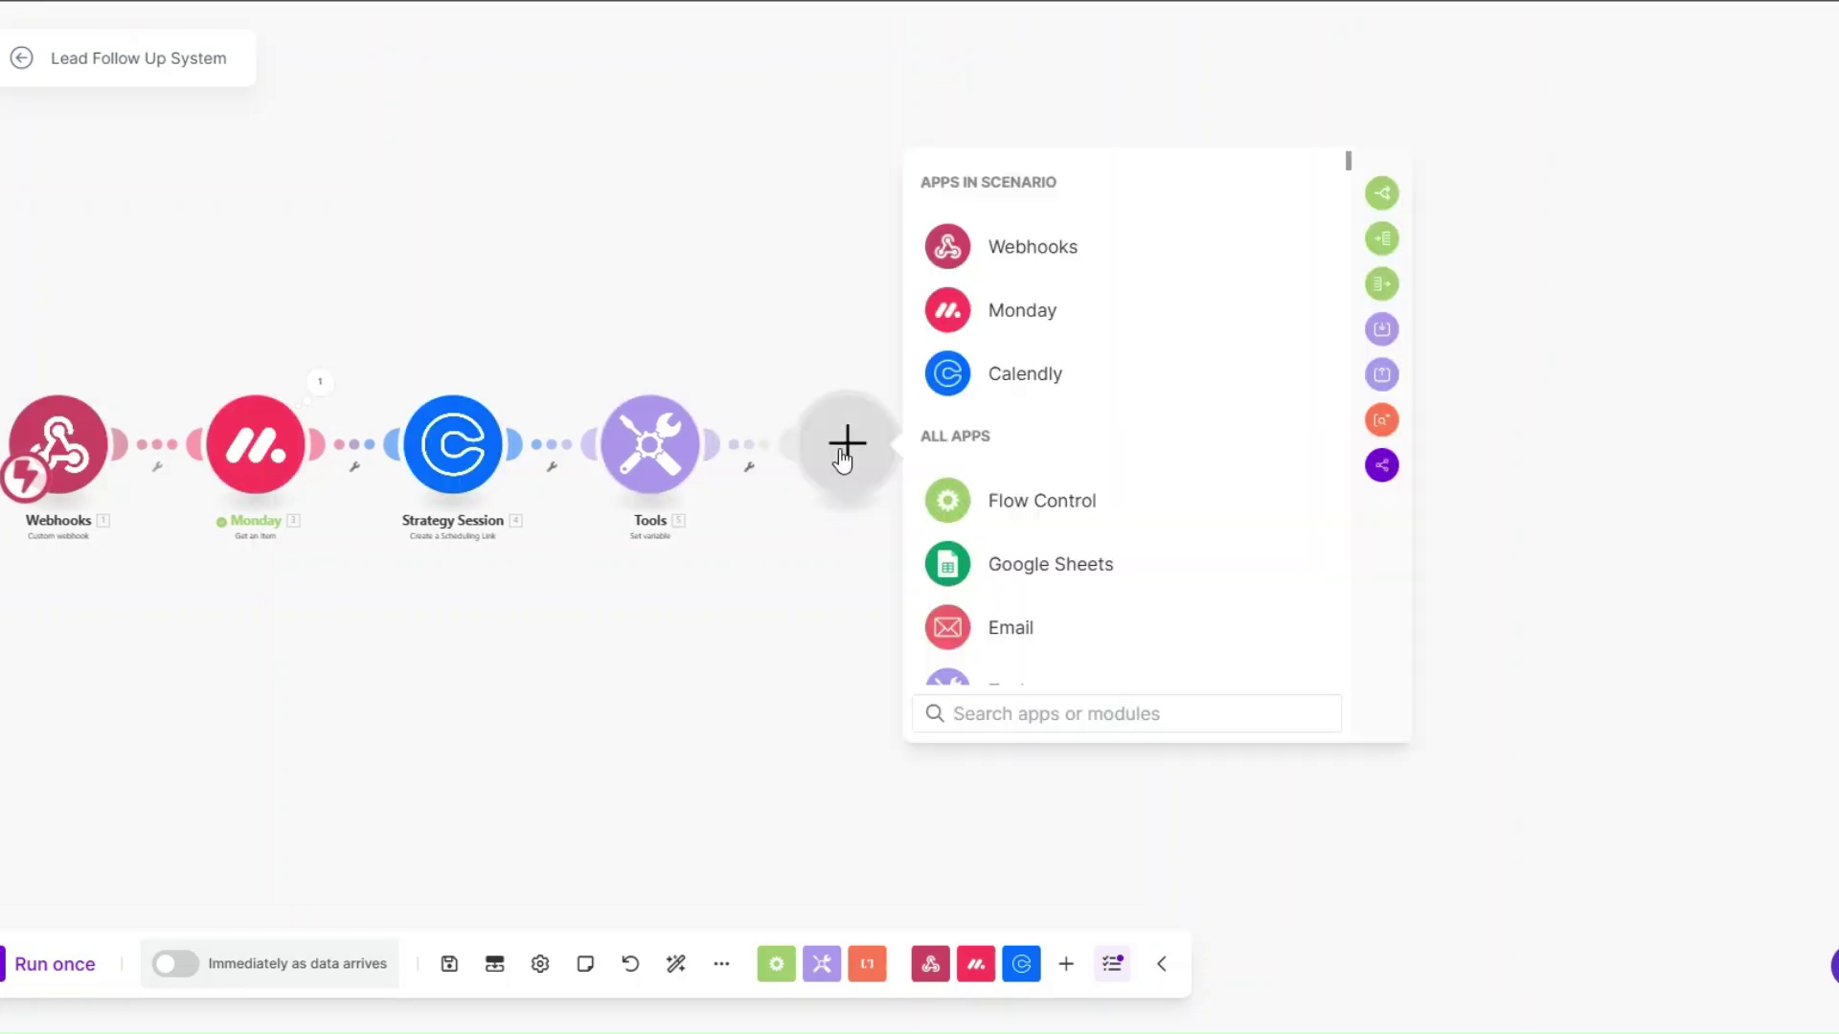
scroll(1063, 532, down, 2)
click(1029, 525)
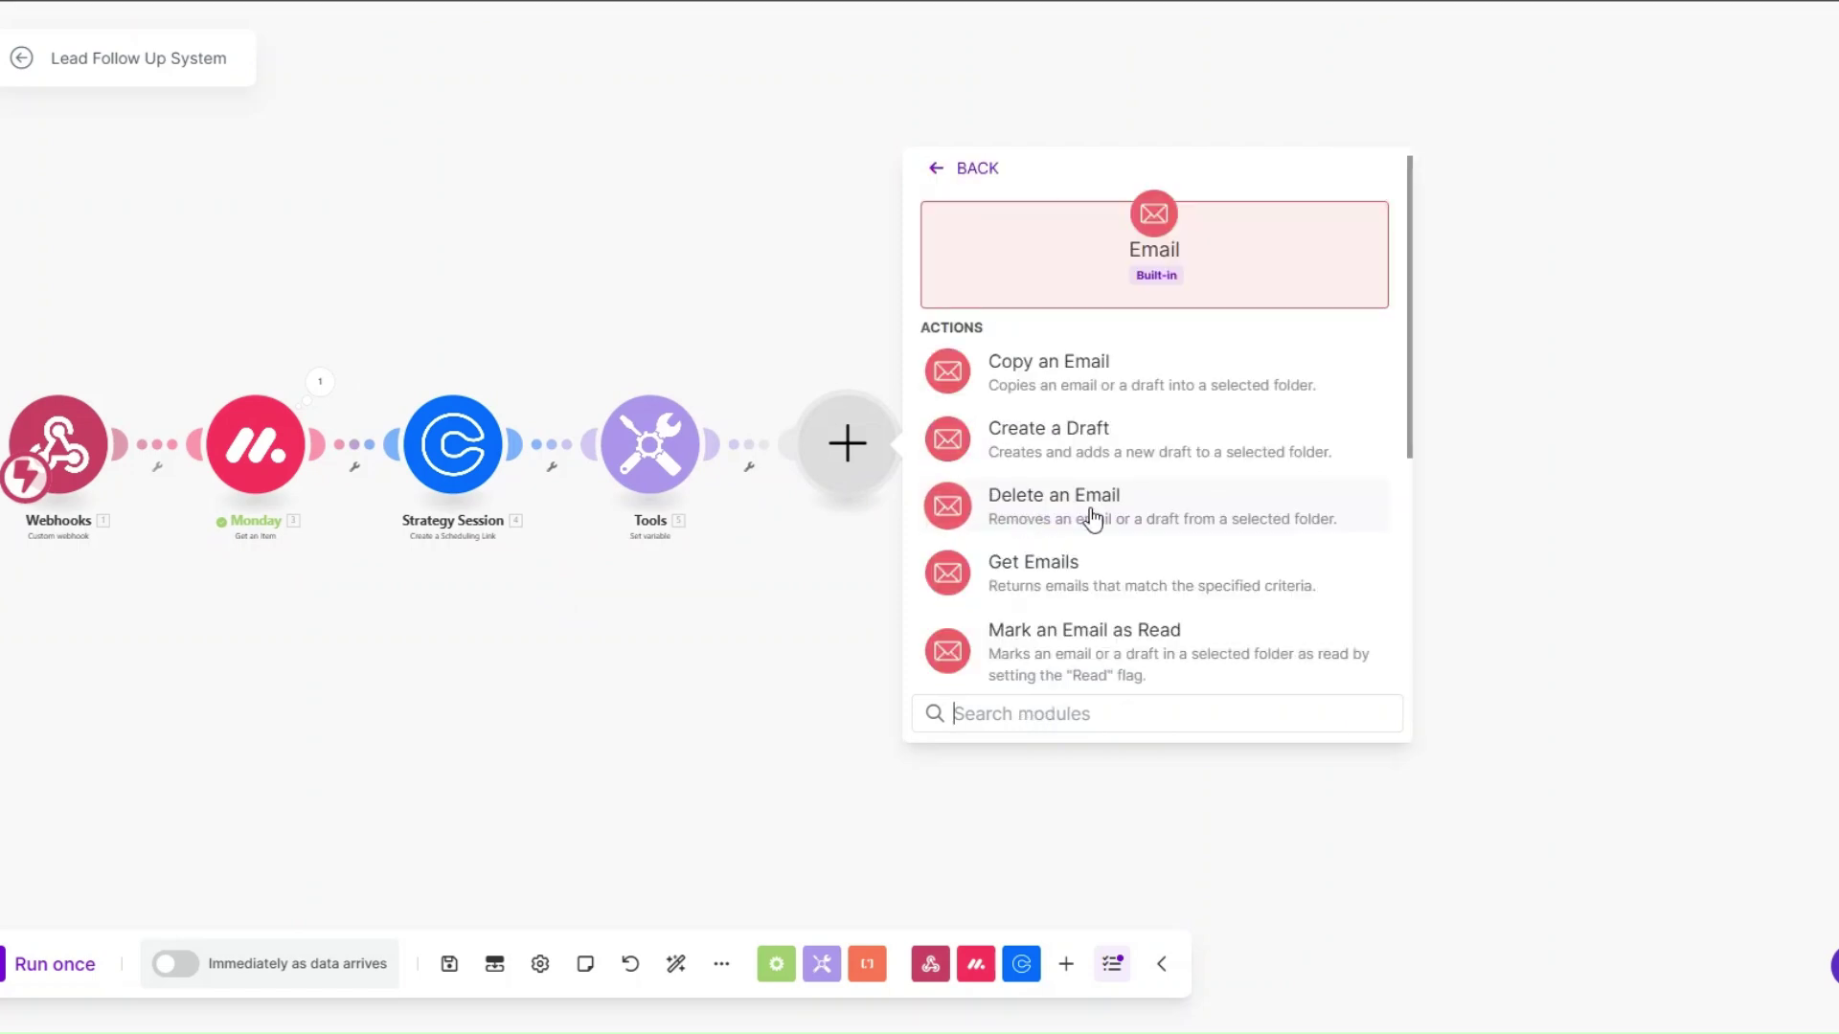
scroll(1092, 517, down, 2)
click(1037, 661)
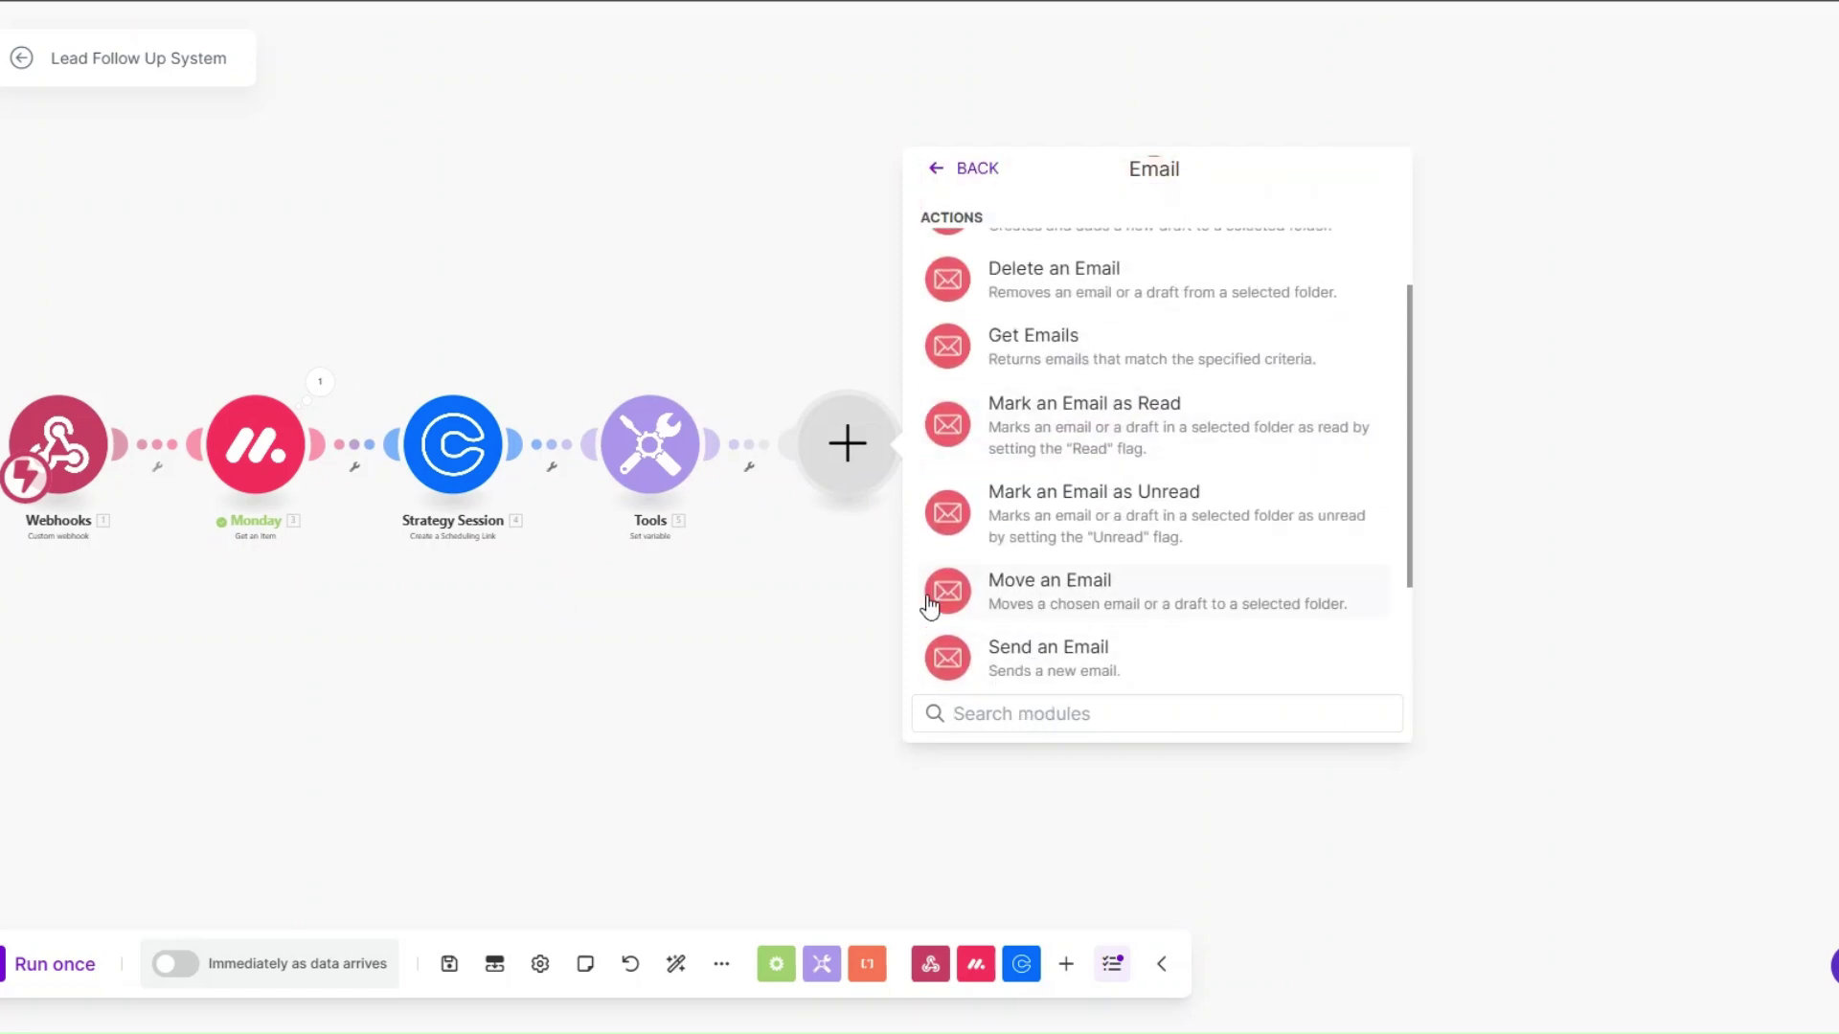
Rename the new Email module as Follow Up Email 1.
right_click(848, 488)
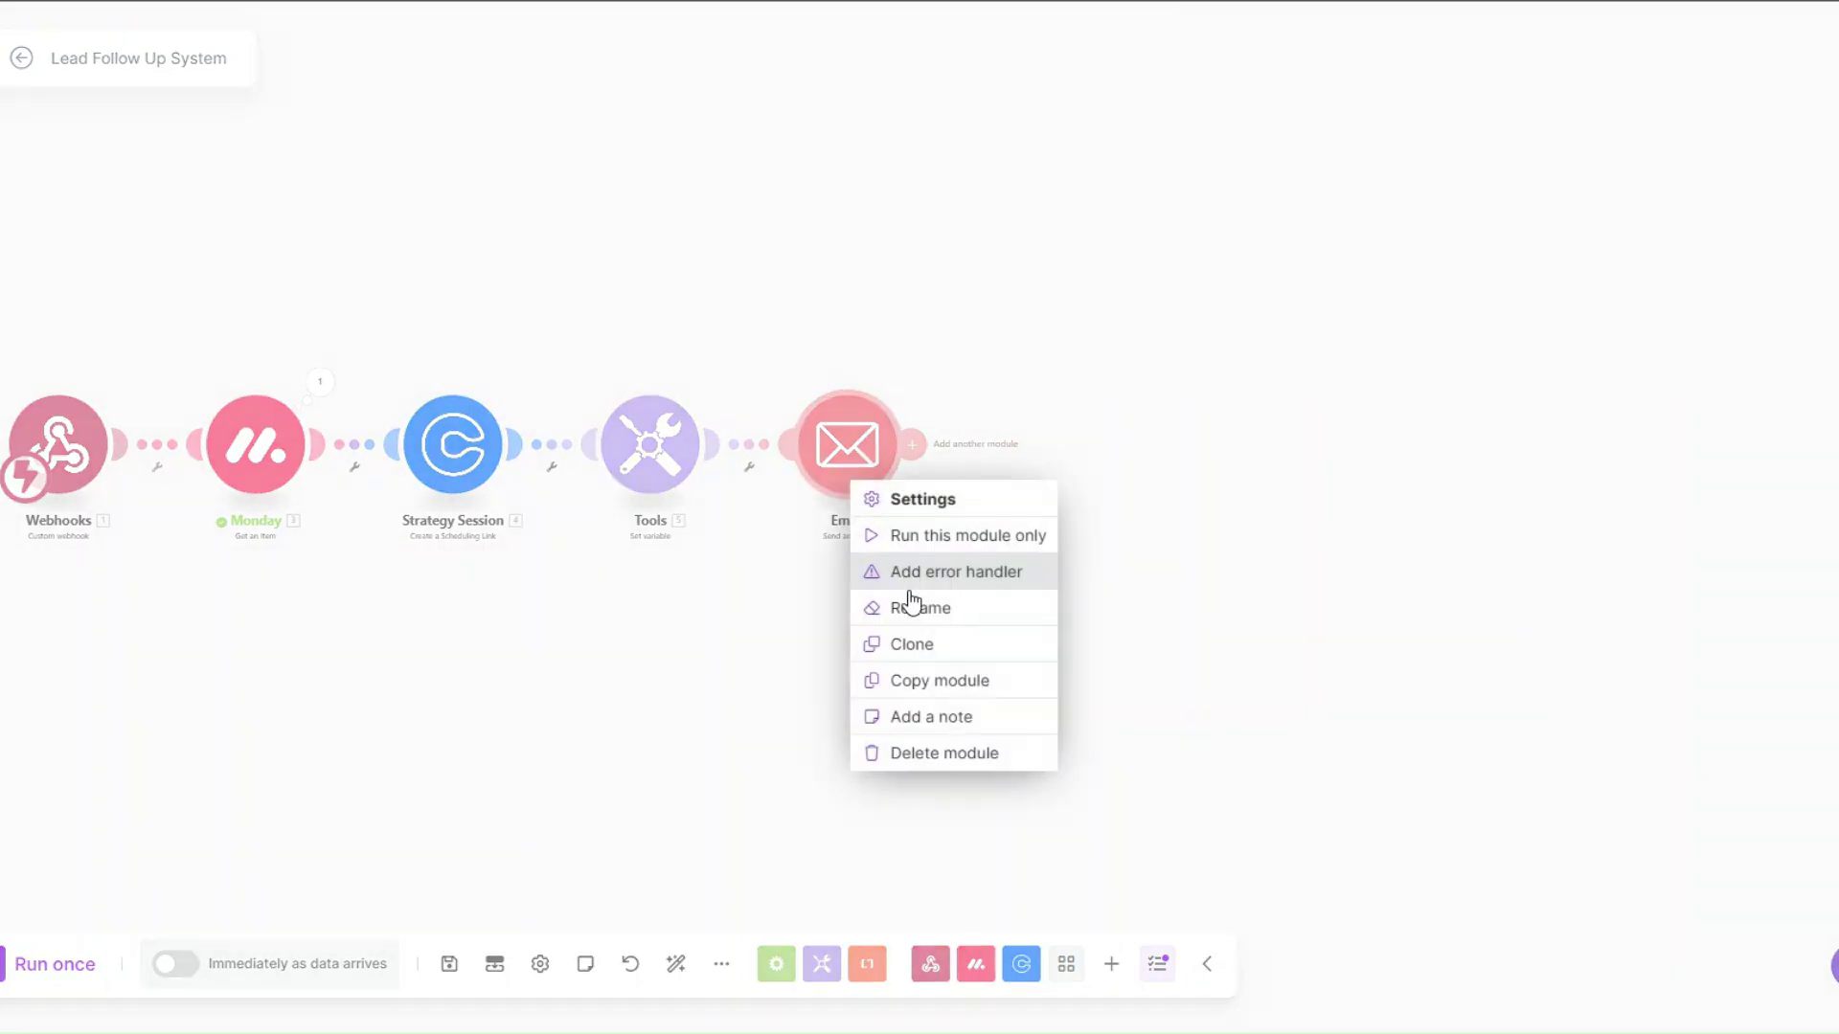
click(914, 613)
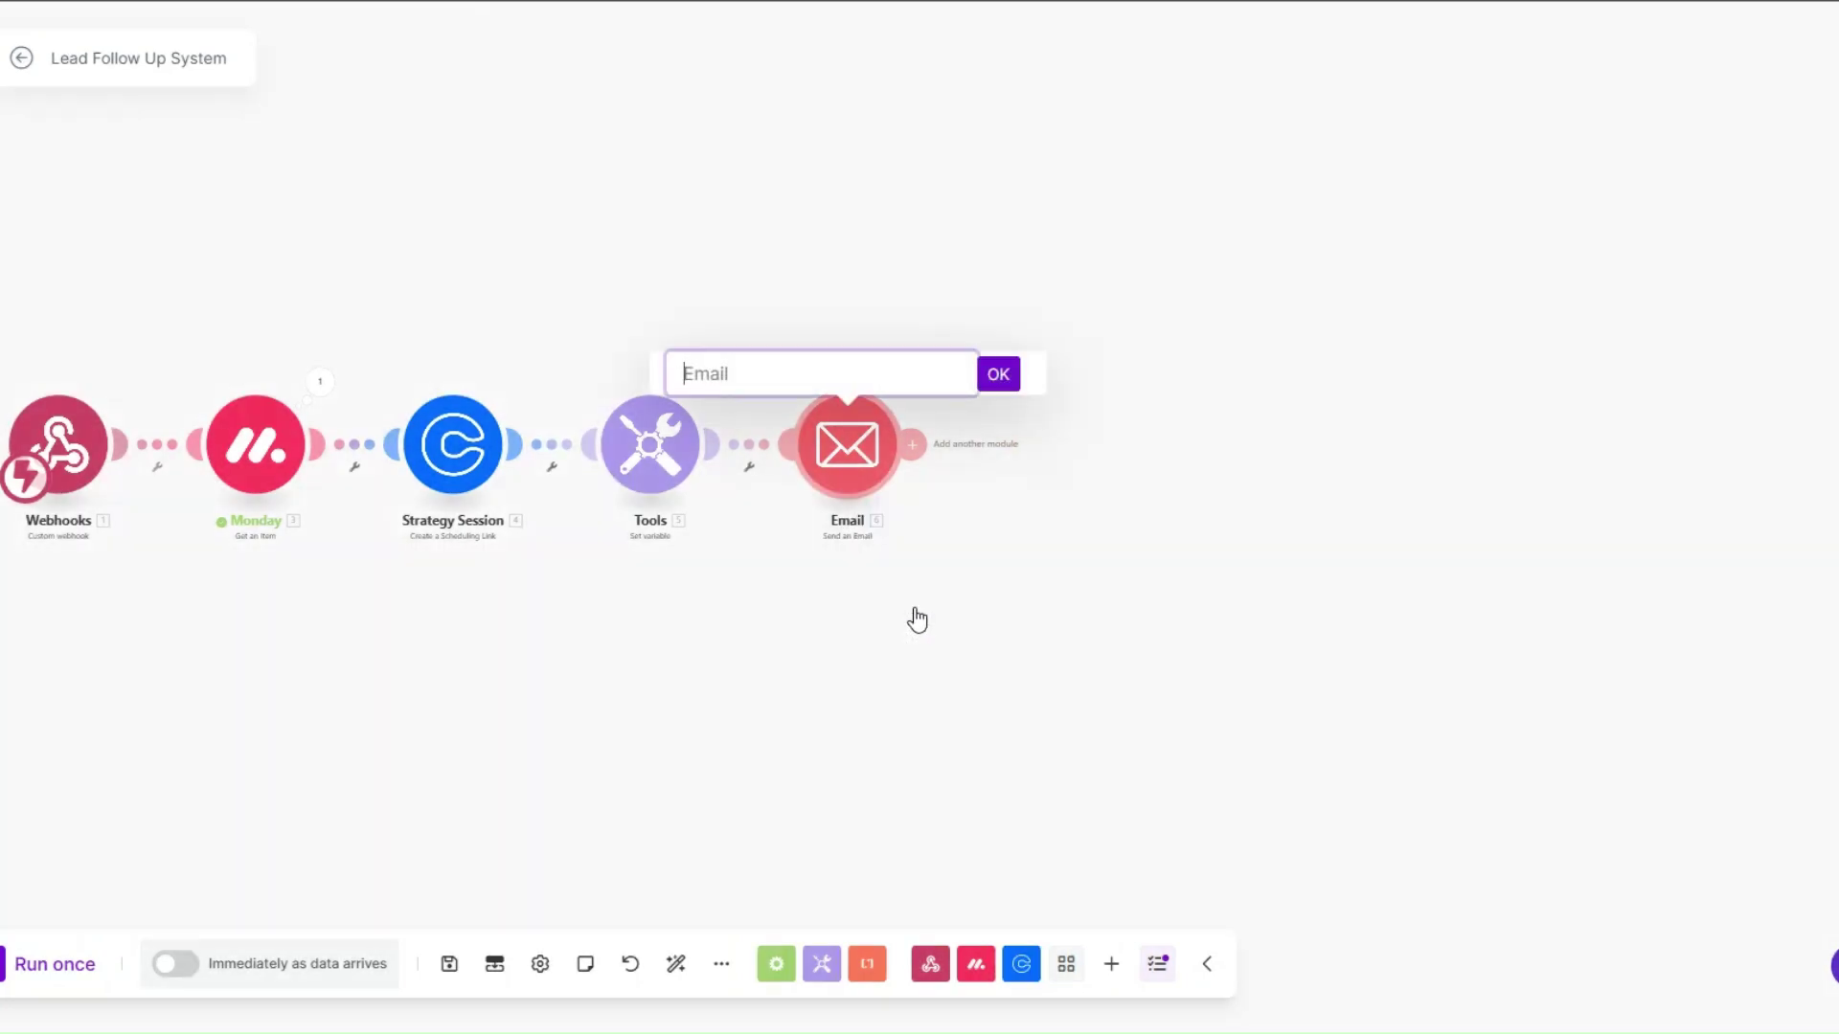
text(Follow Up Email 1)
click(999, 379)
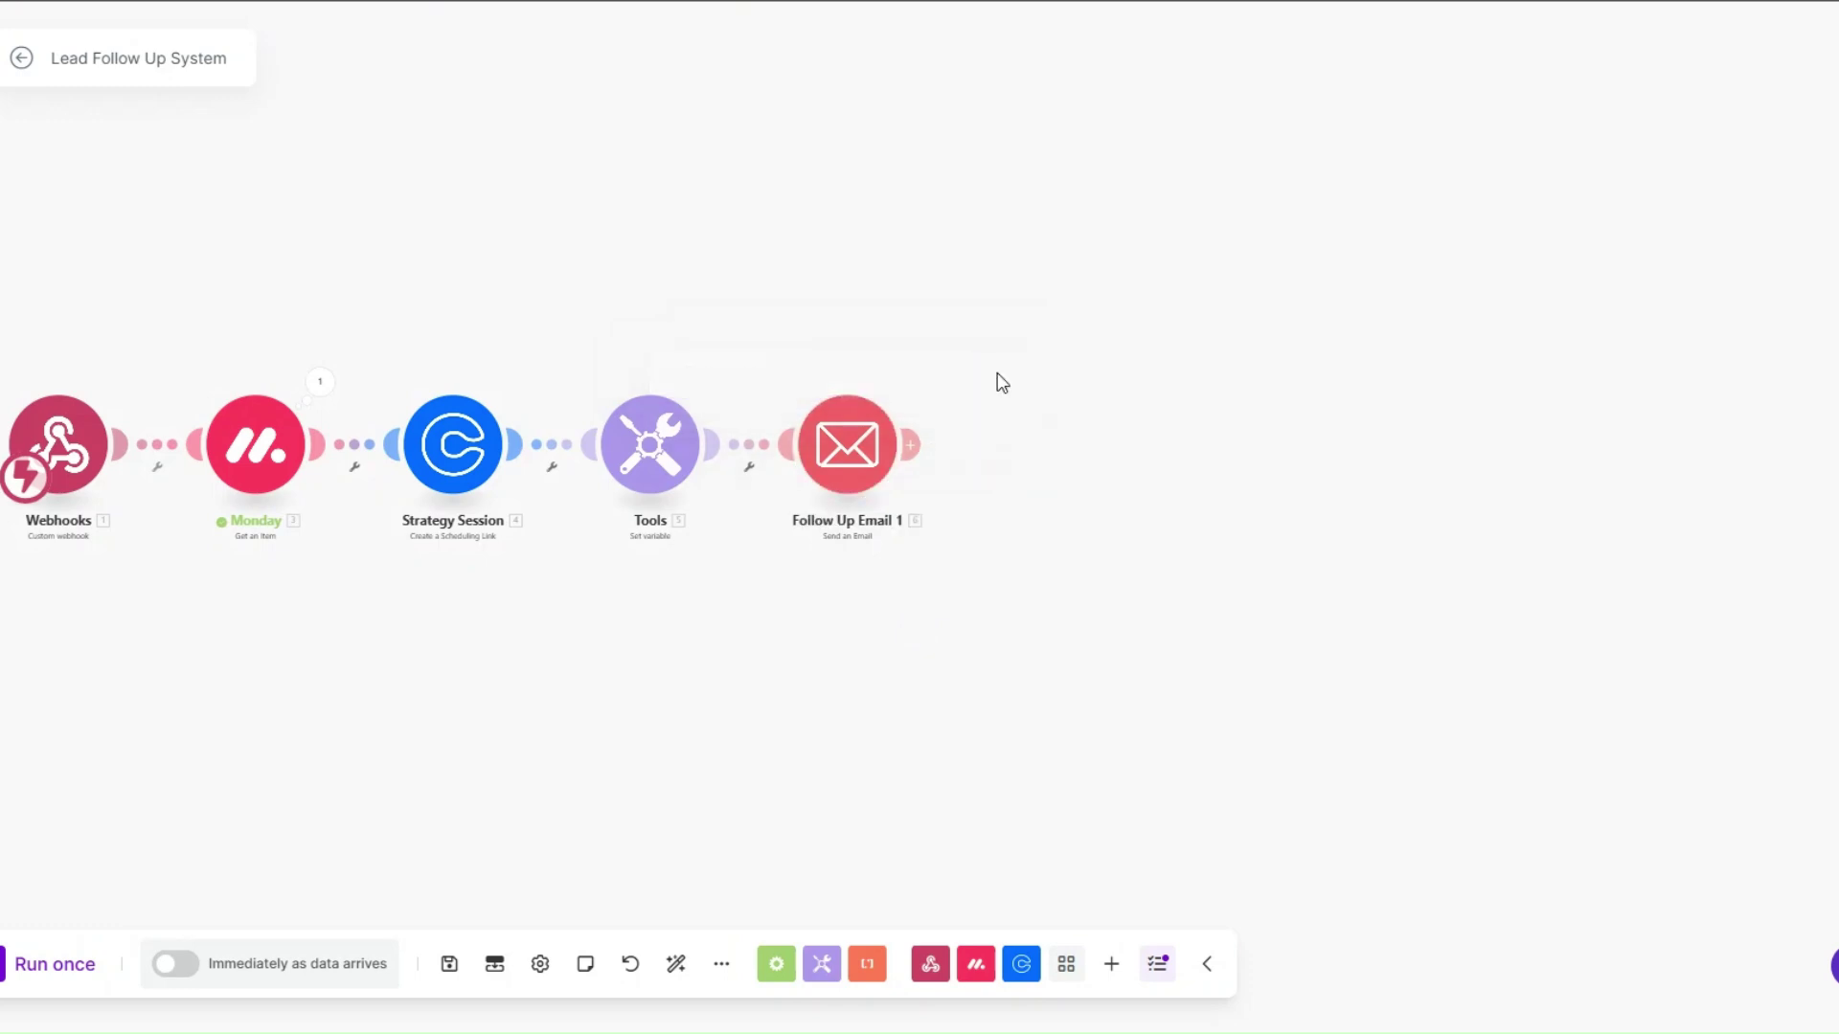
Clone the Follow Up Email 1 module three times to form a chain of four email modules.
right_click(850, 456)
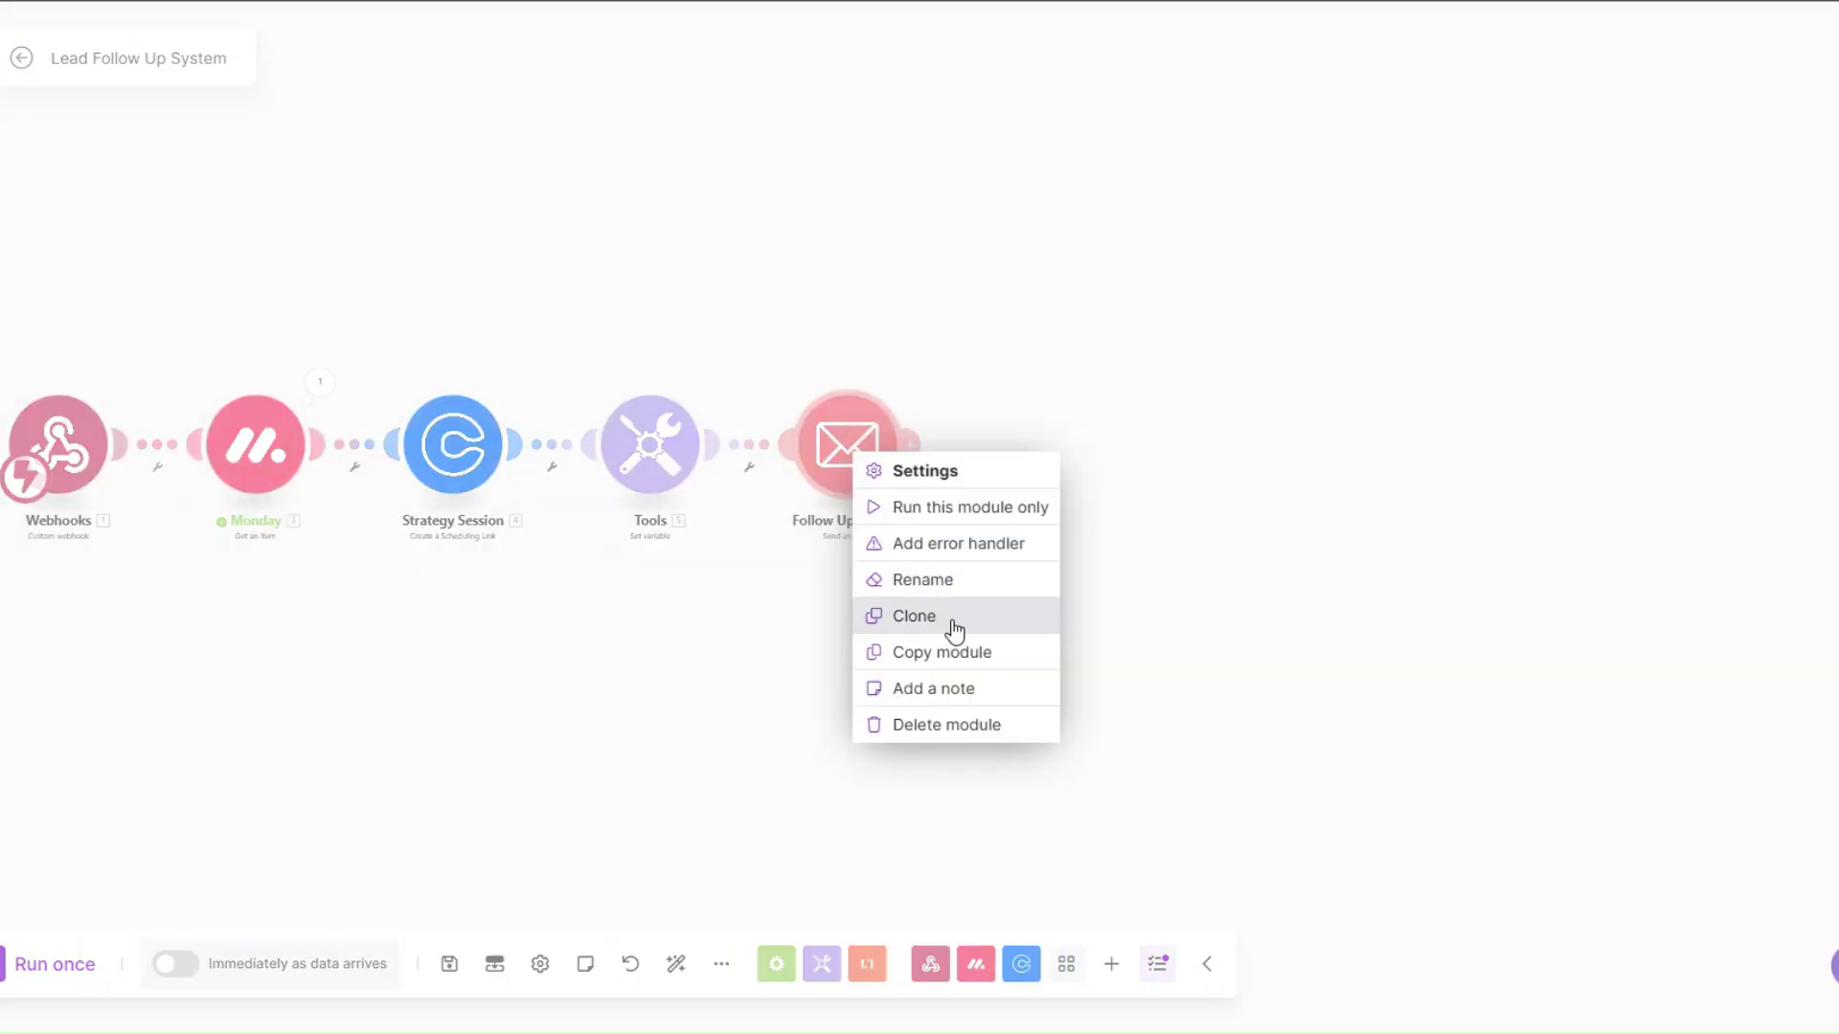
click(953, 621)
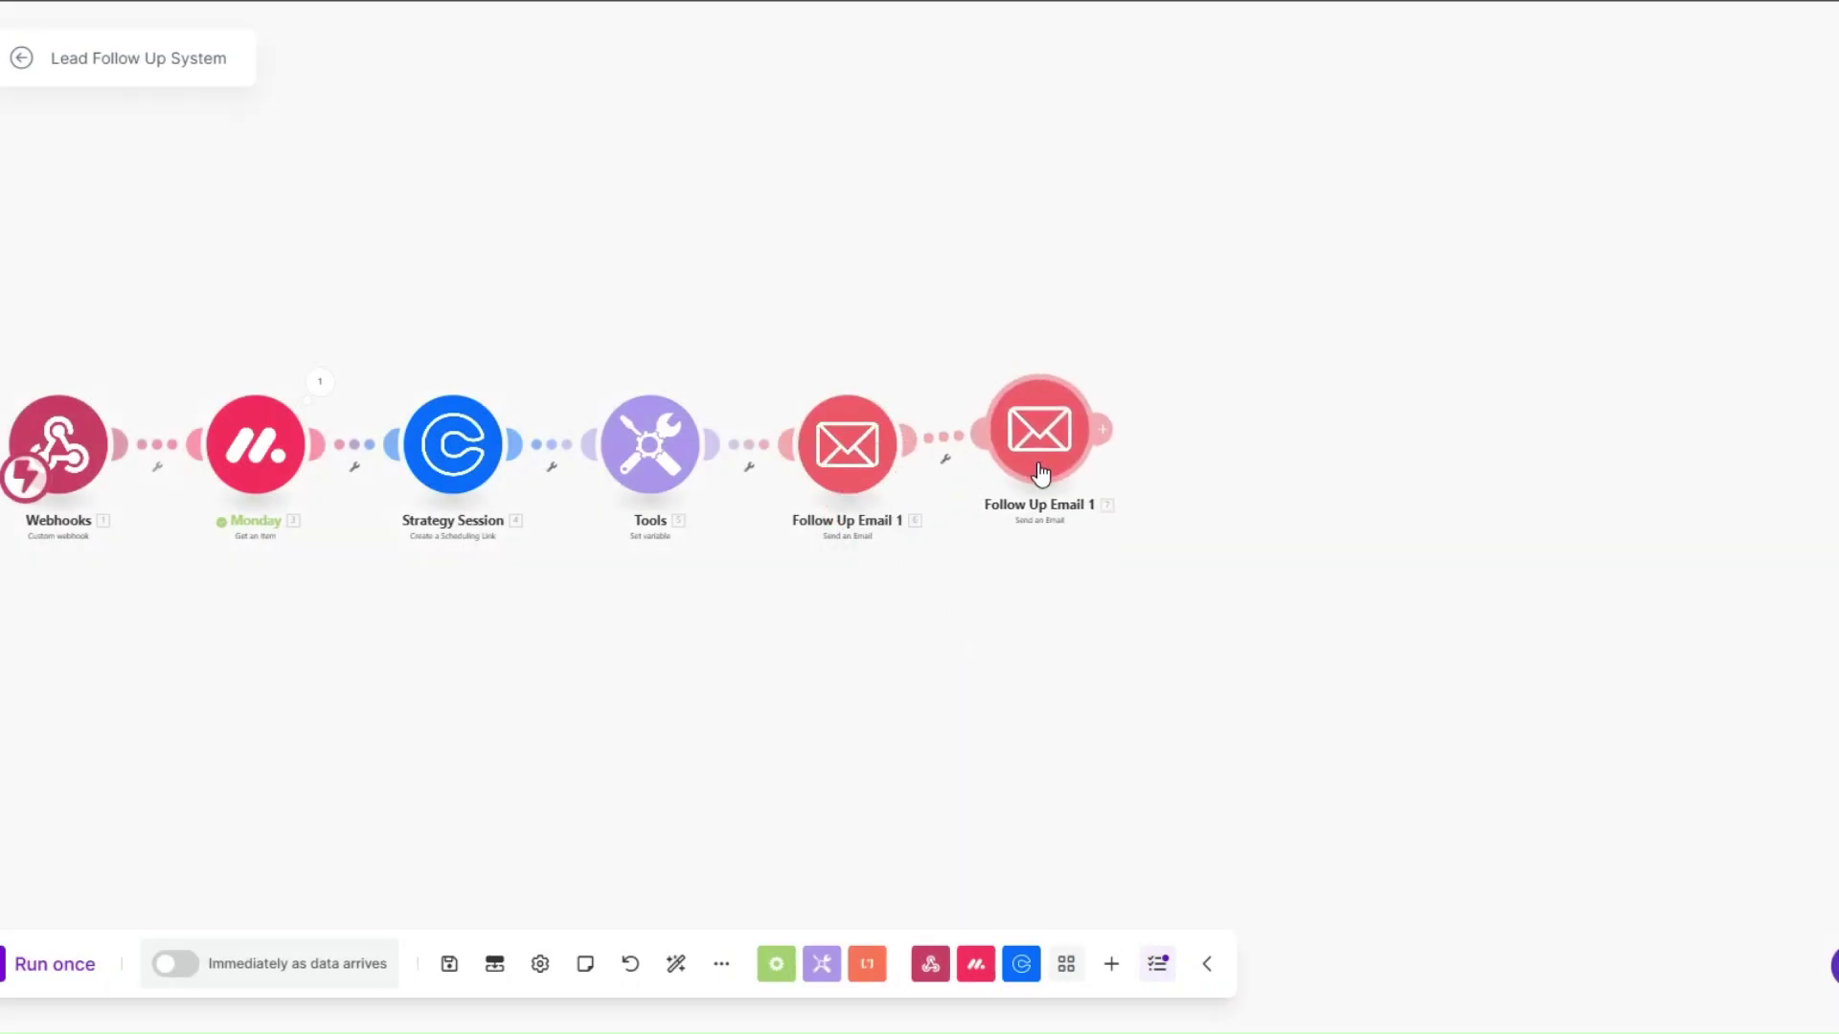
right_click(1041, 429)
click(1112, 595)
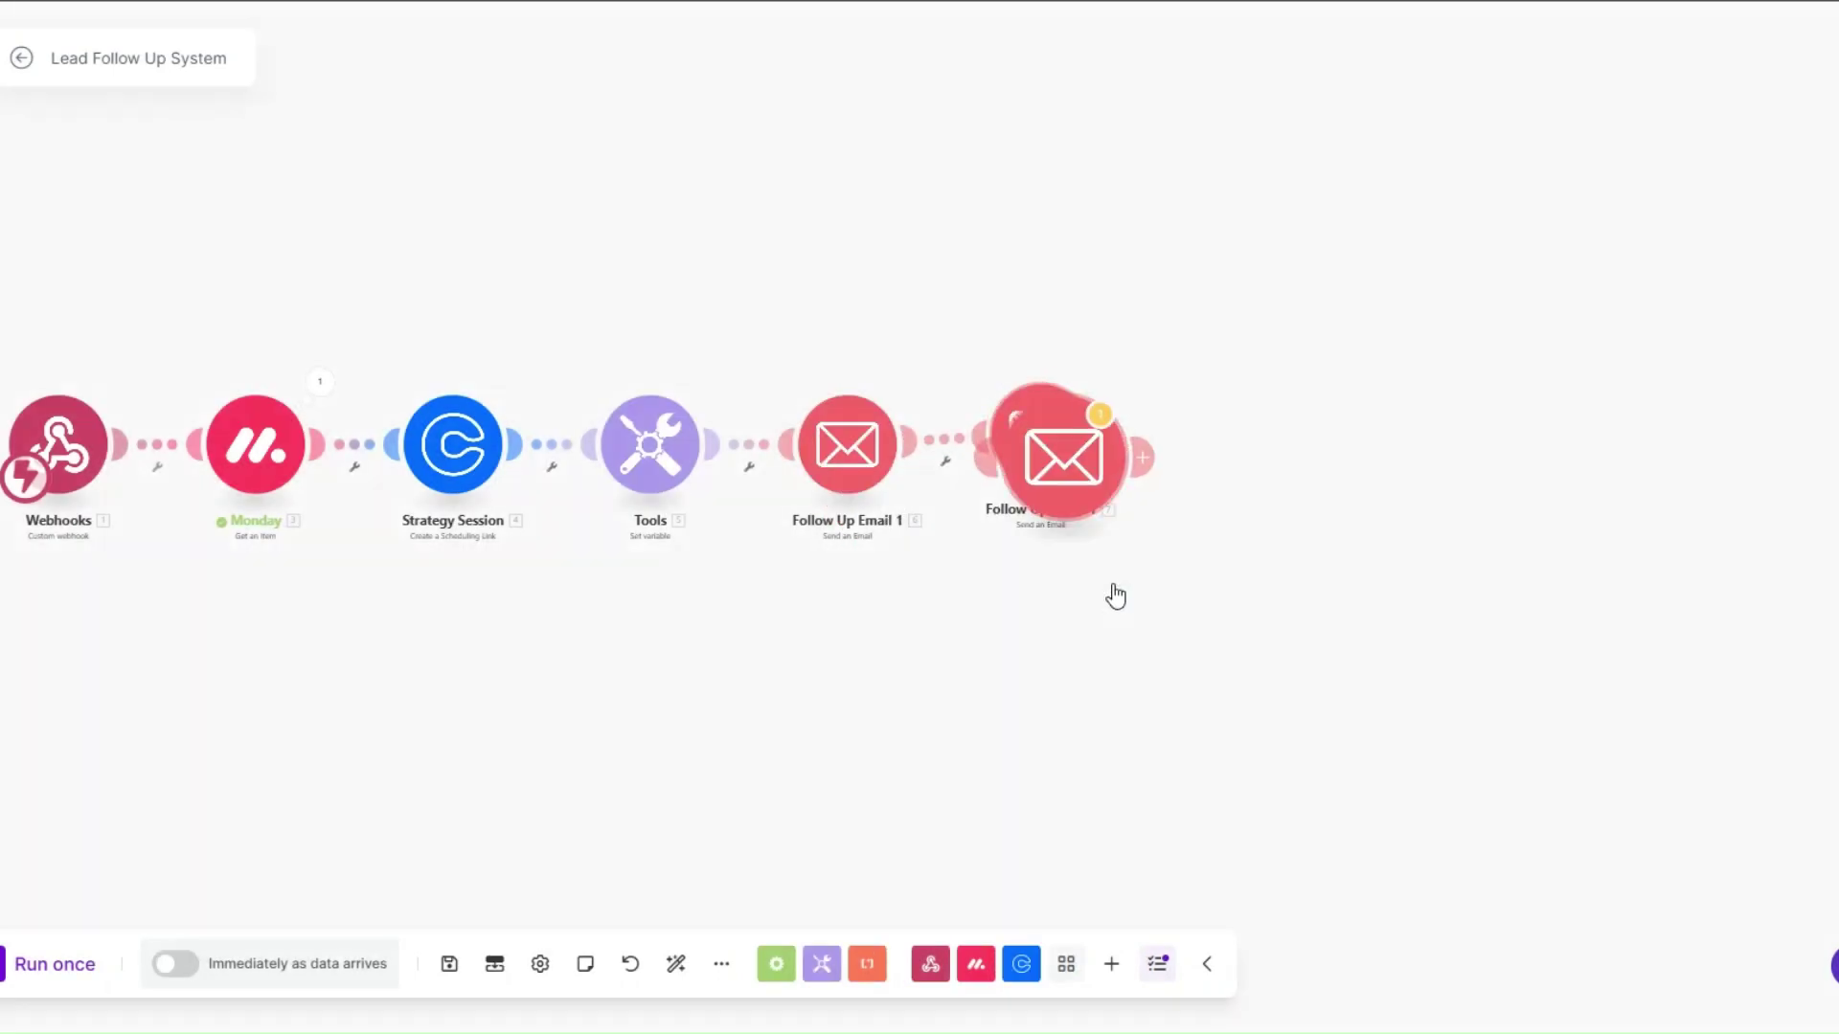
right_click(1244, 458)
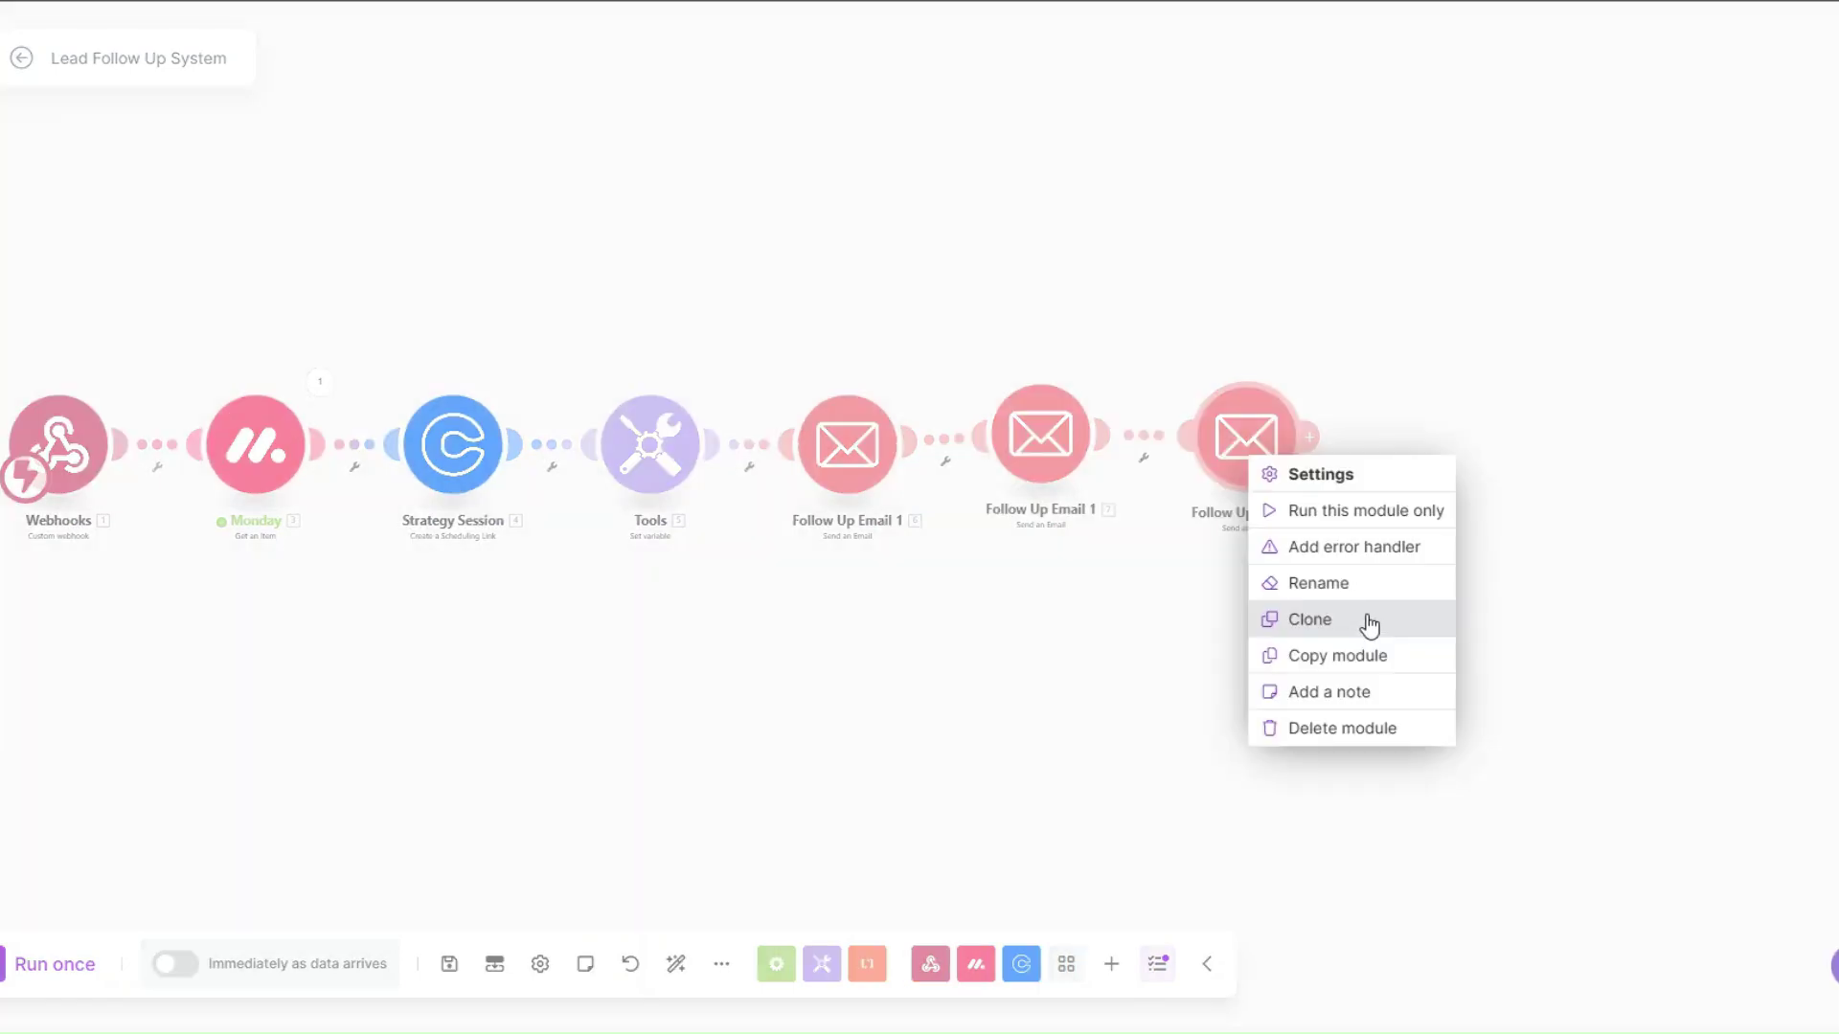
click(1367, 618)
Rename the second email module in the chain as Follow Up Email 2.
right_click(1059, 450)
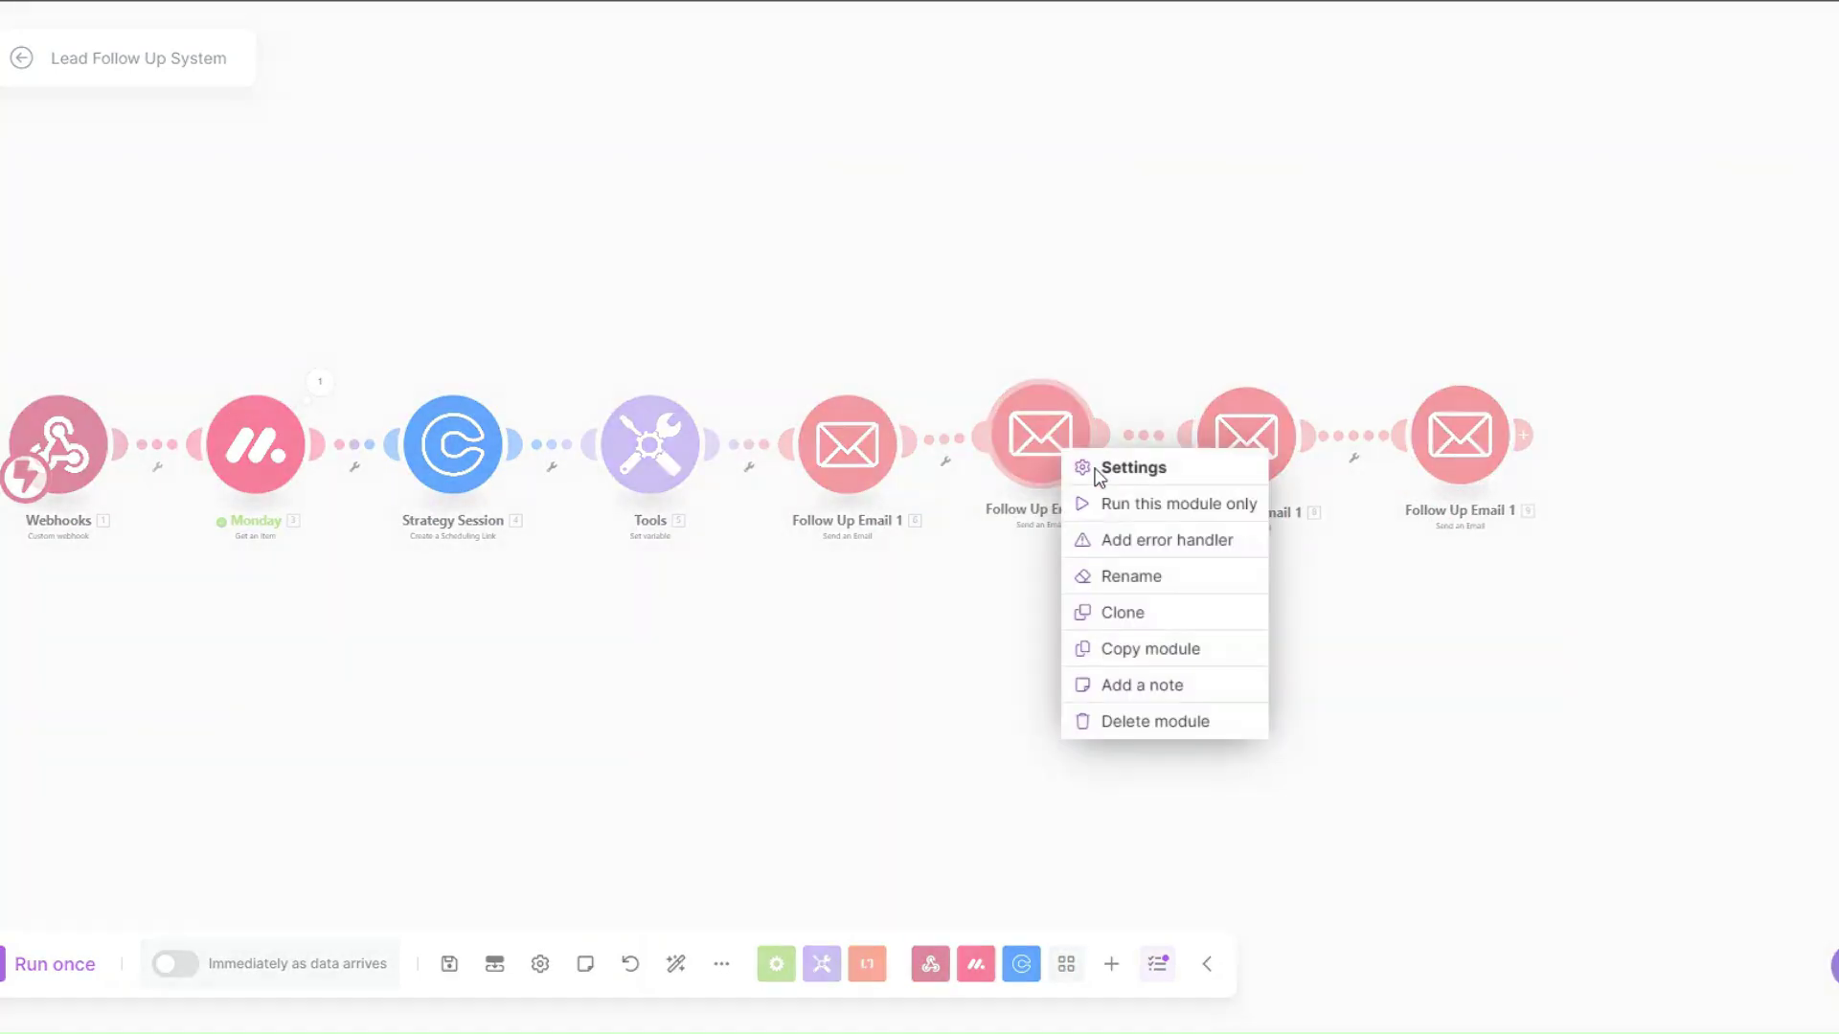
click(1139, 577)
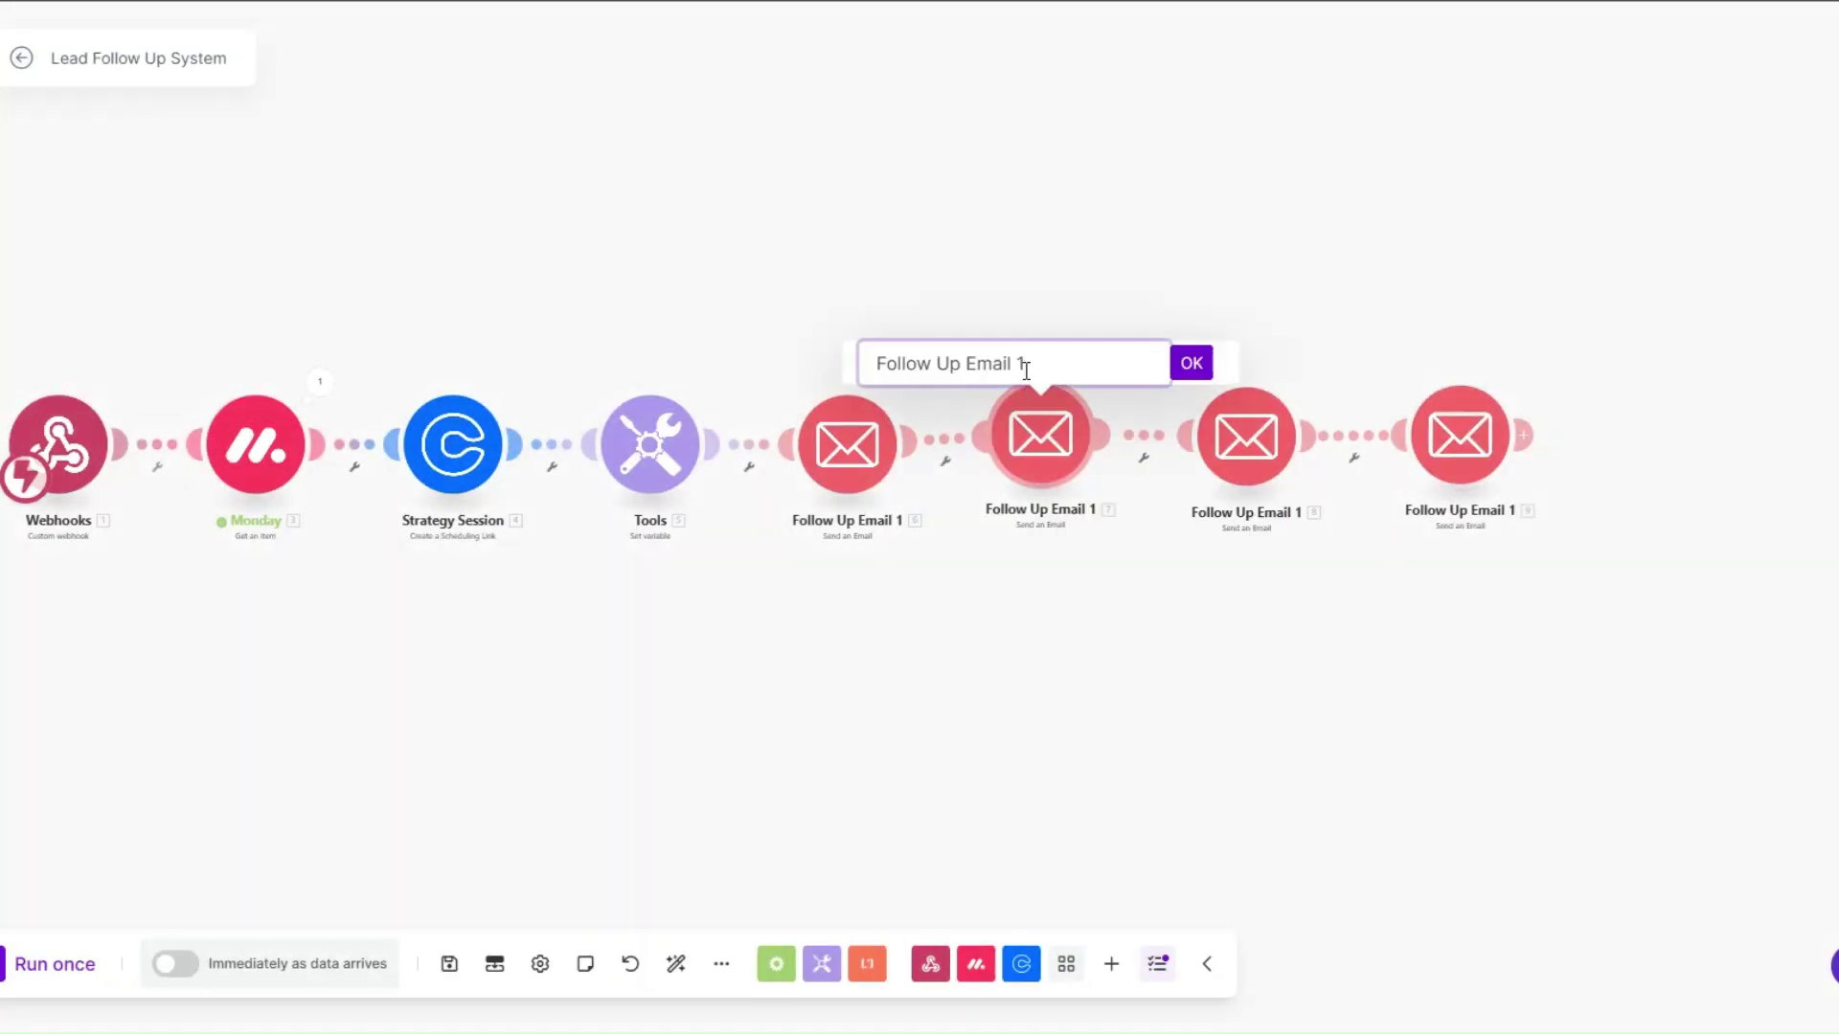
text(2)
click(1191, 363)
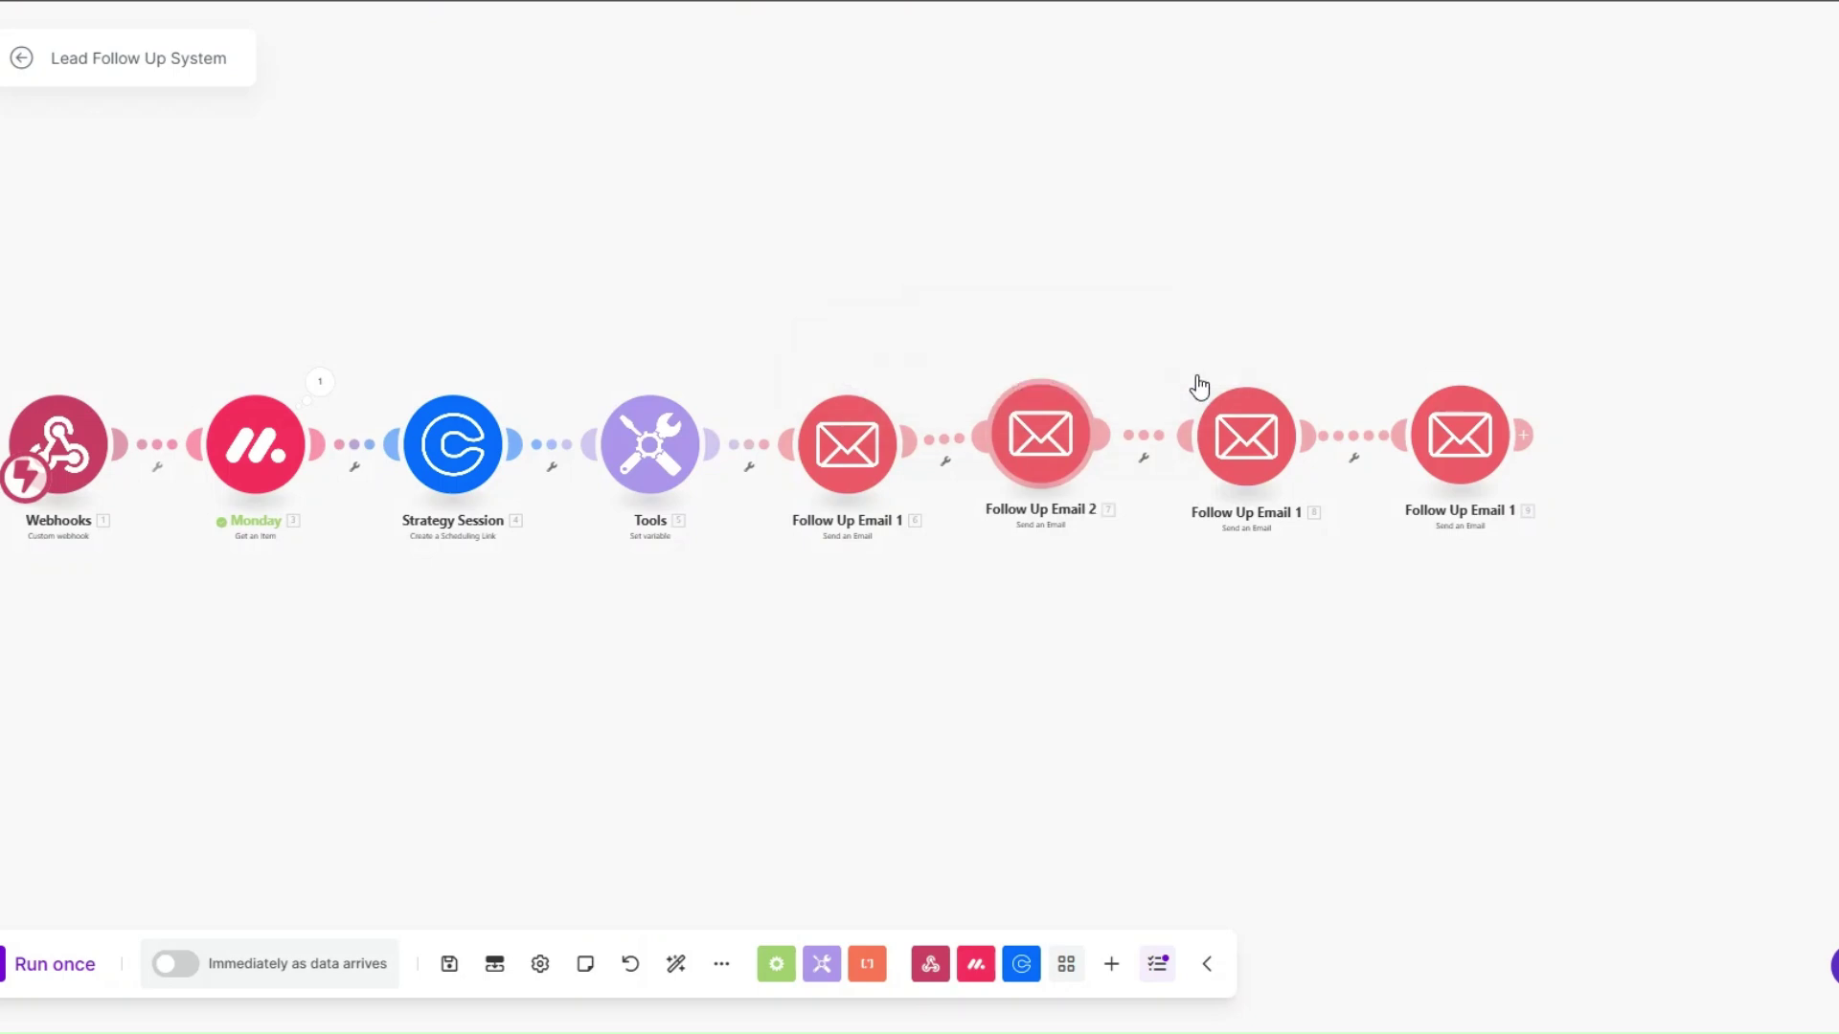
Rename the third email module in the chain as Follow Up Email 3.
right_click(1233, 456)
click(1292, 587)
key(BackSpace)
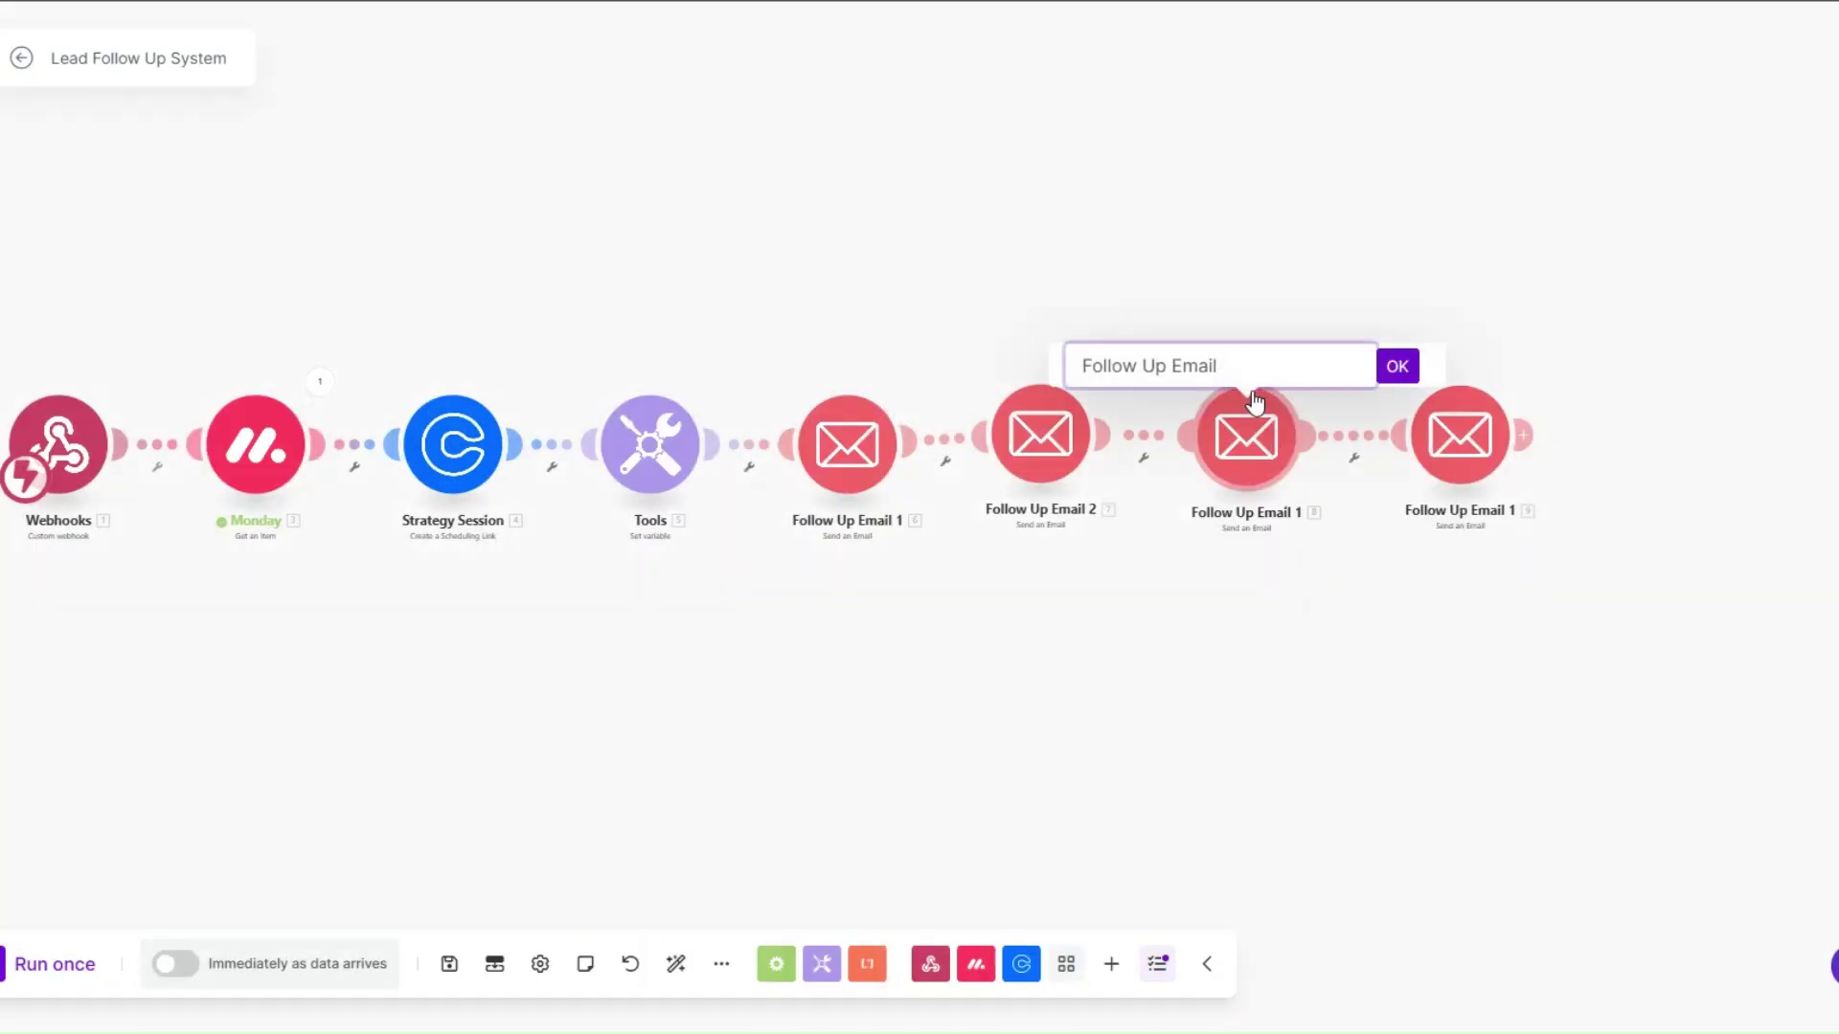
text(3)
click(1397, 366)
Rename the last email module in the chain as Follow Up Email 4.
right_click(1457, 441)
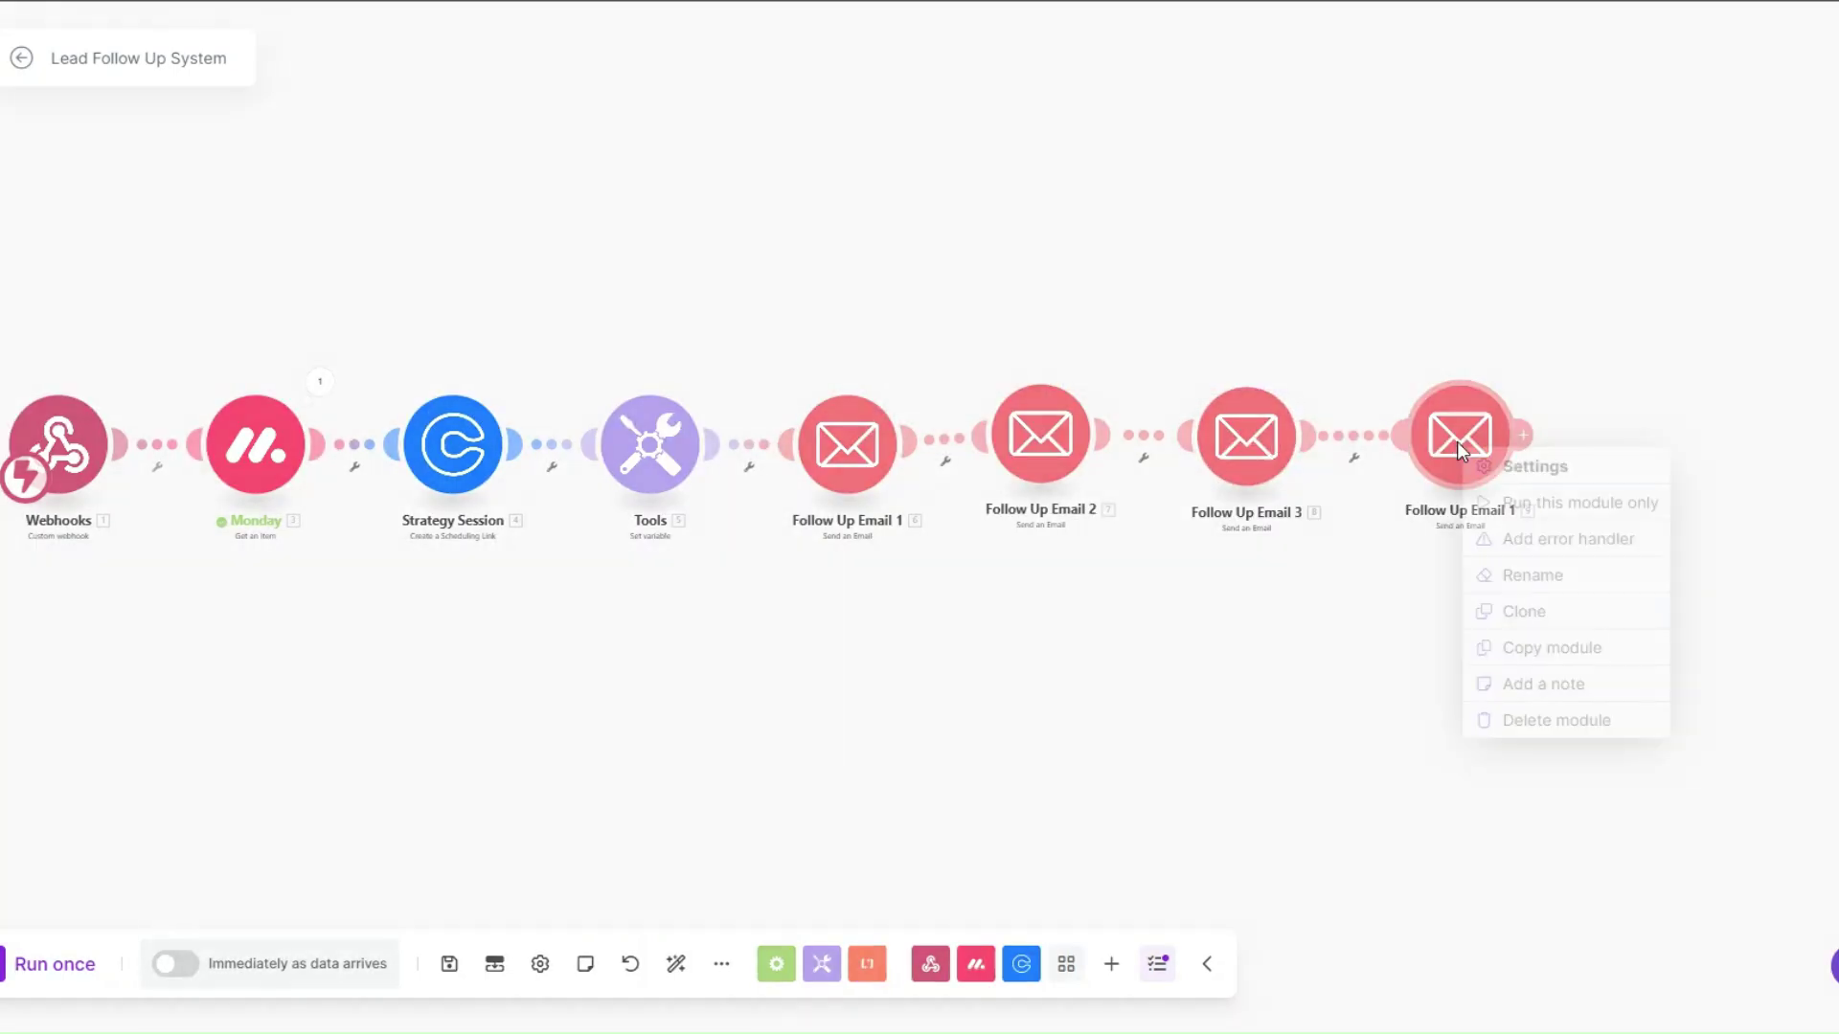
click(1531, 577)
text(4)
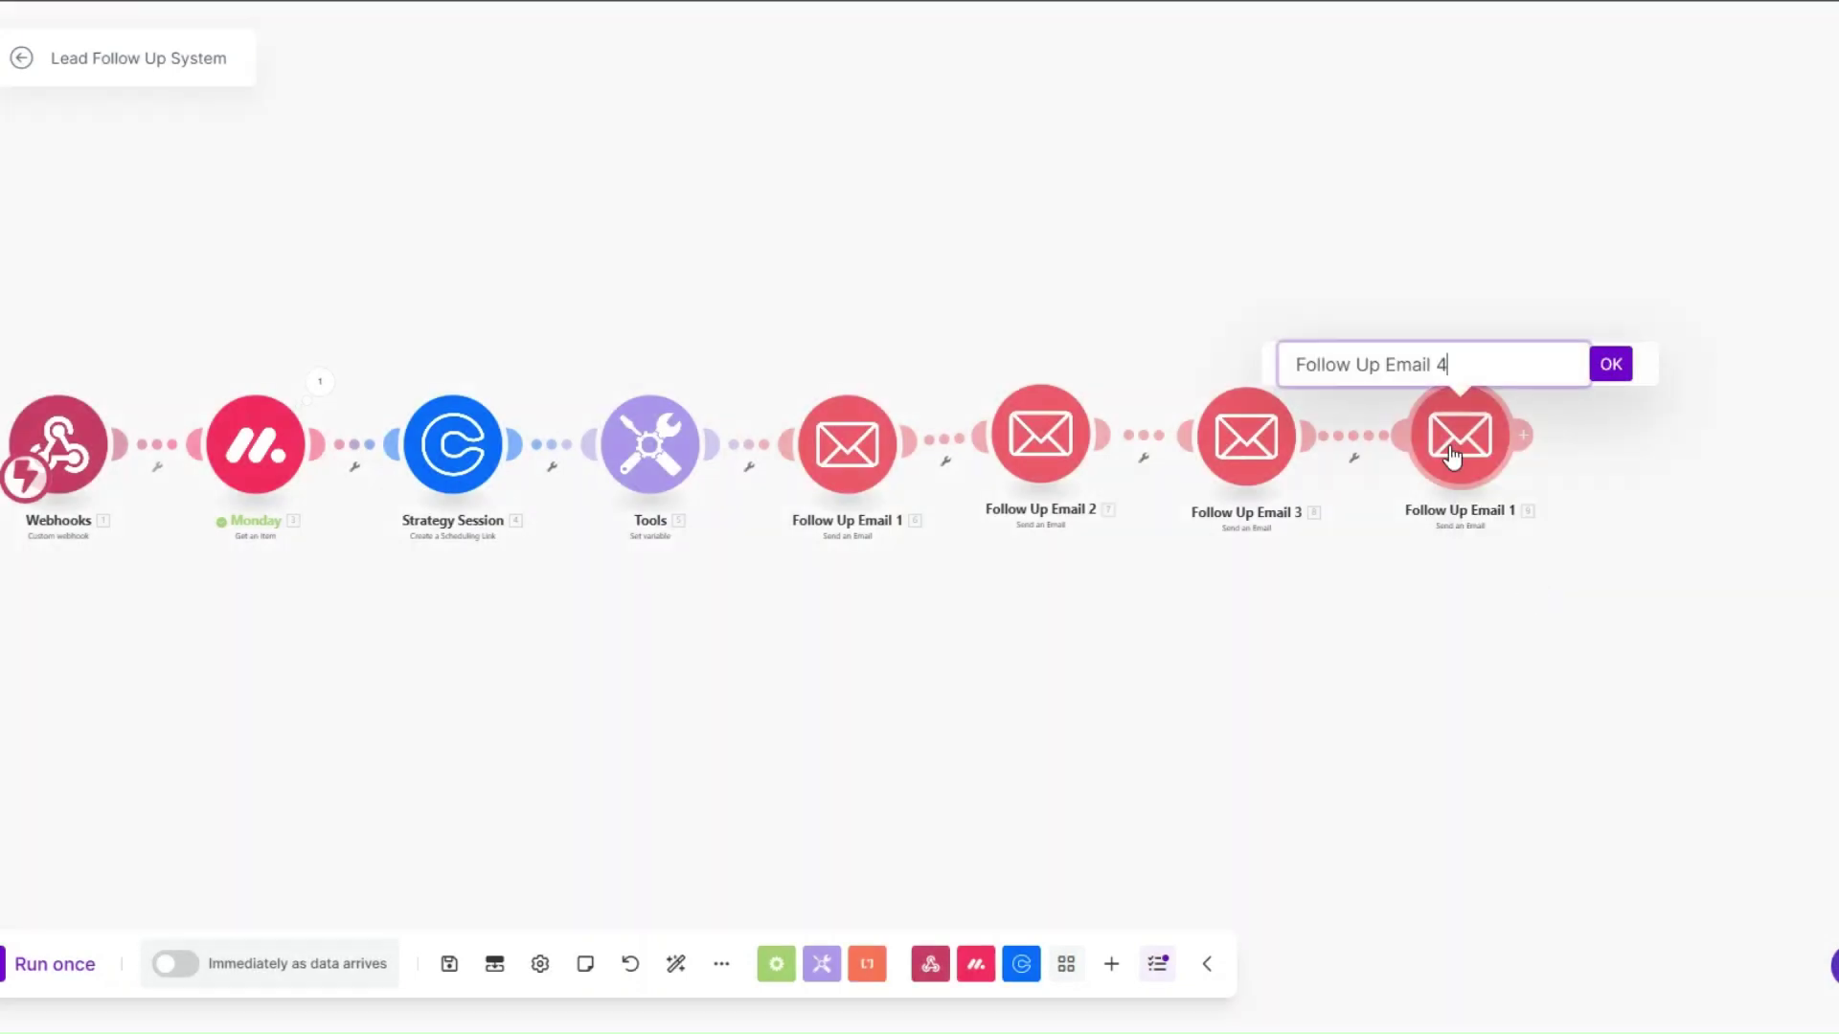
click(1610, 365)
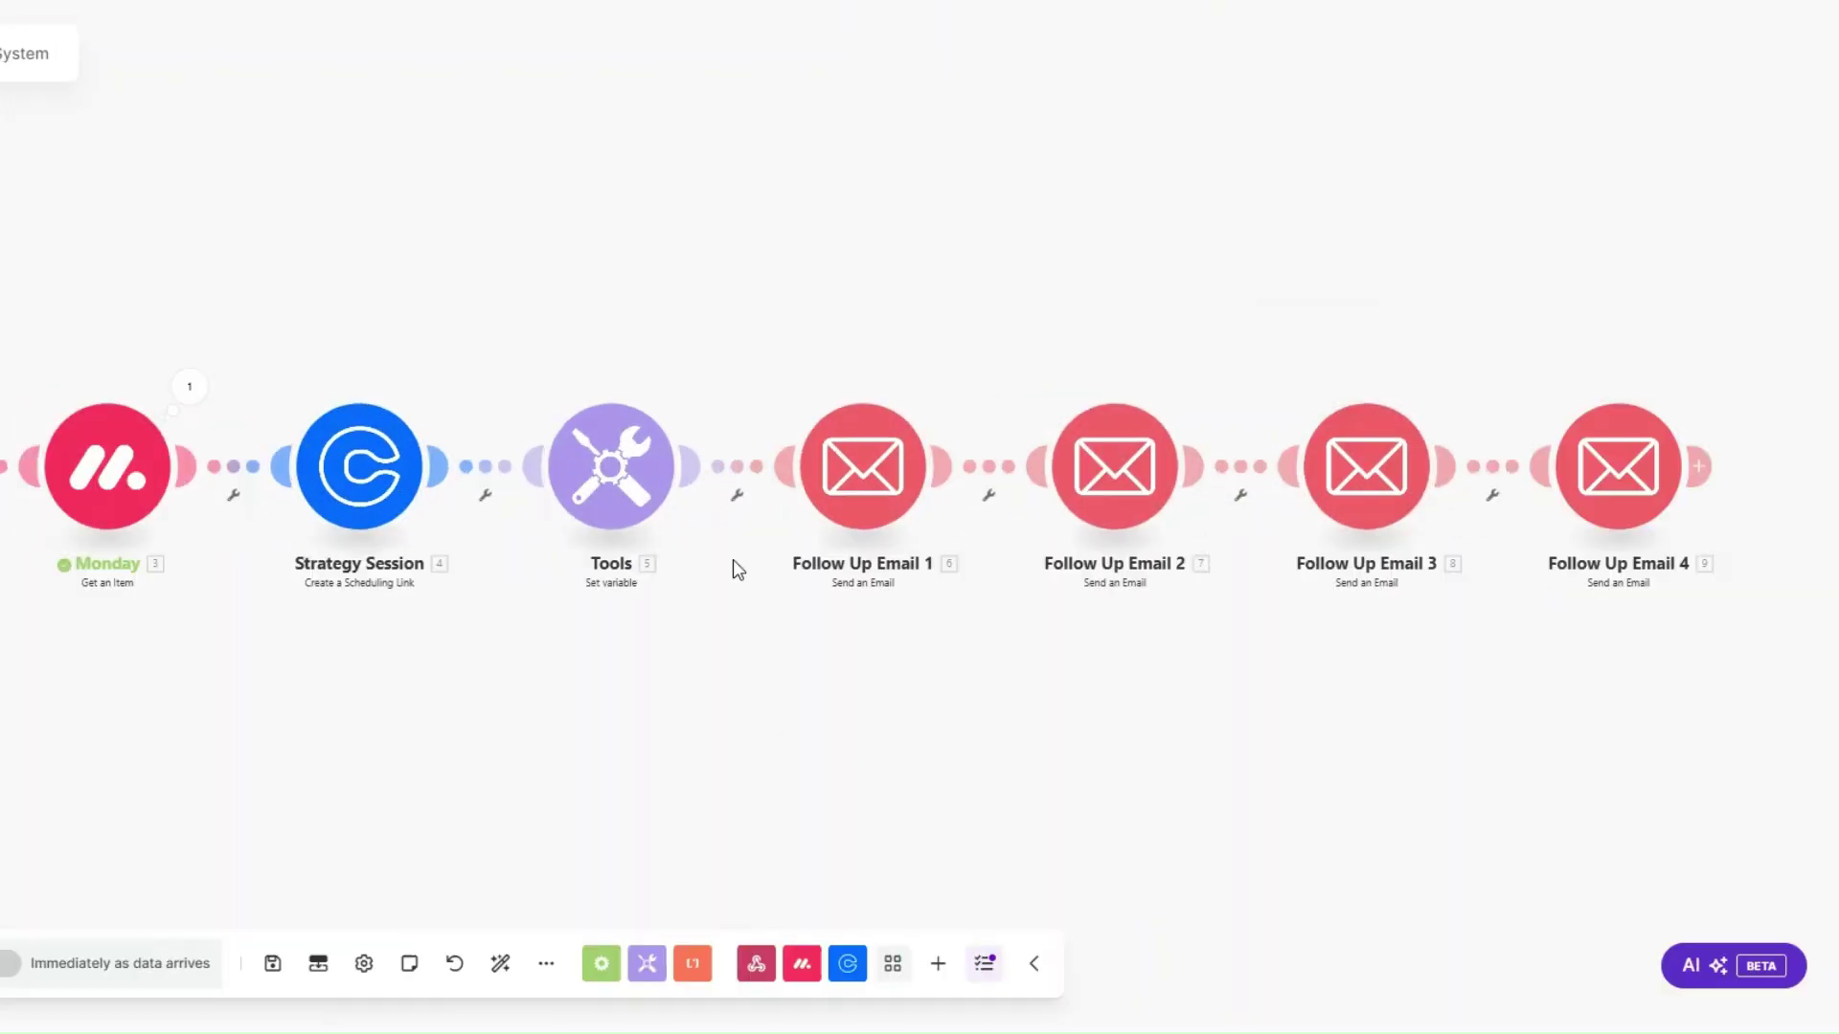
Open Follow Up Email 1's settings and examine its recipient mapping against the Email column values of the Monday module.
click(859, 478)
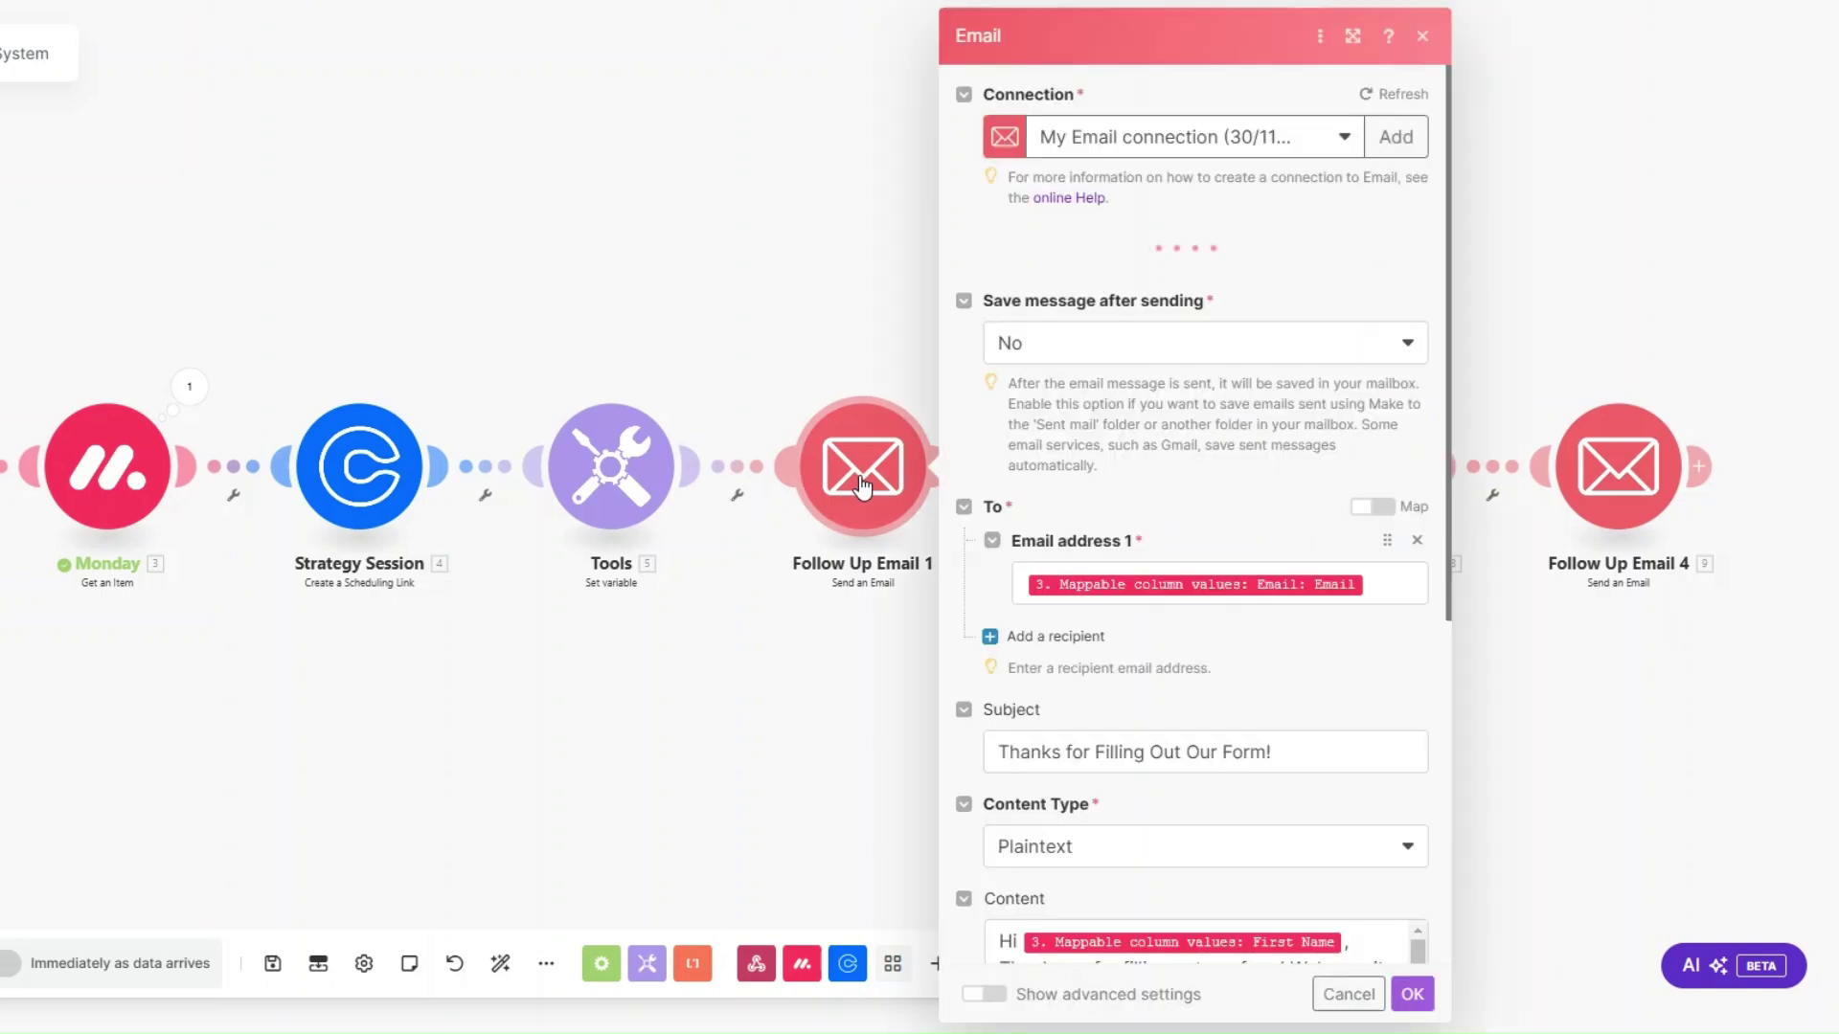
click(1407, 590)
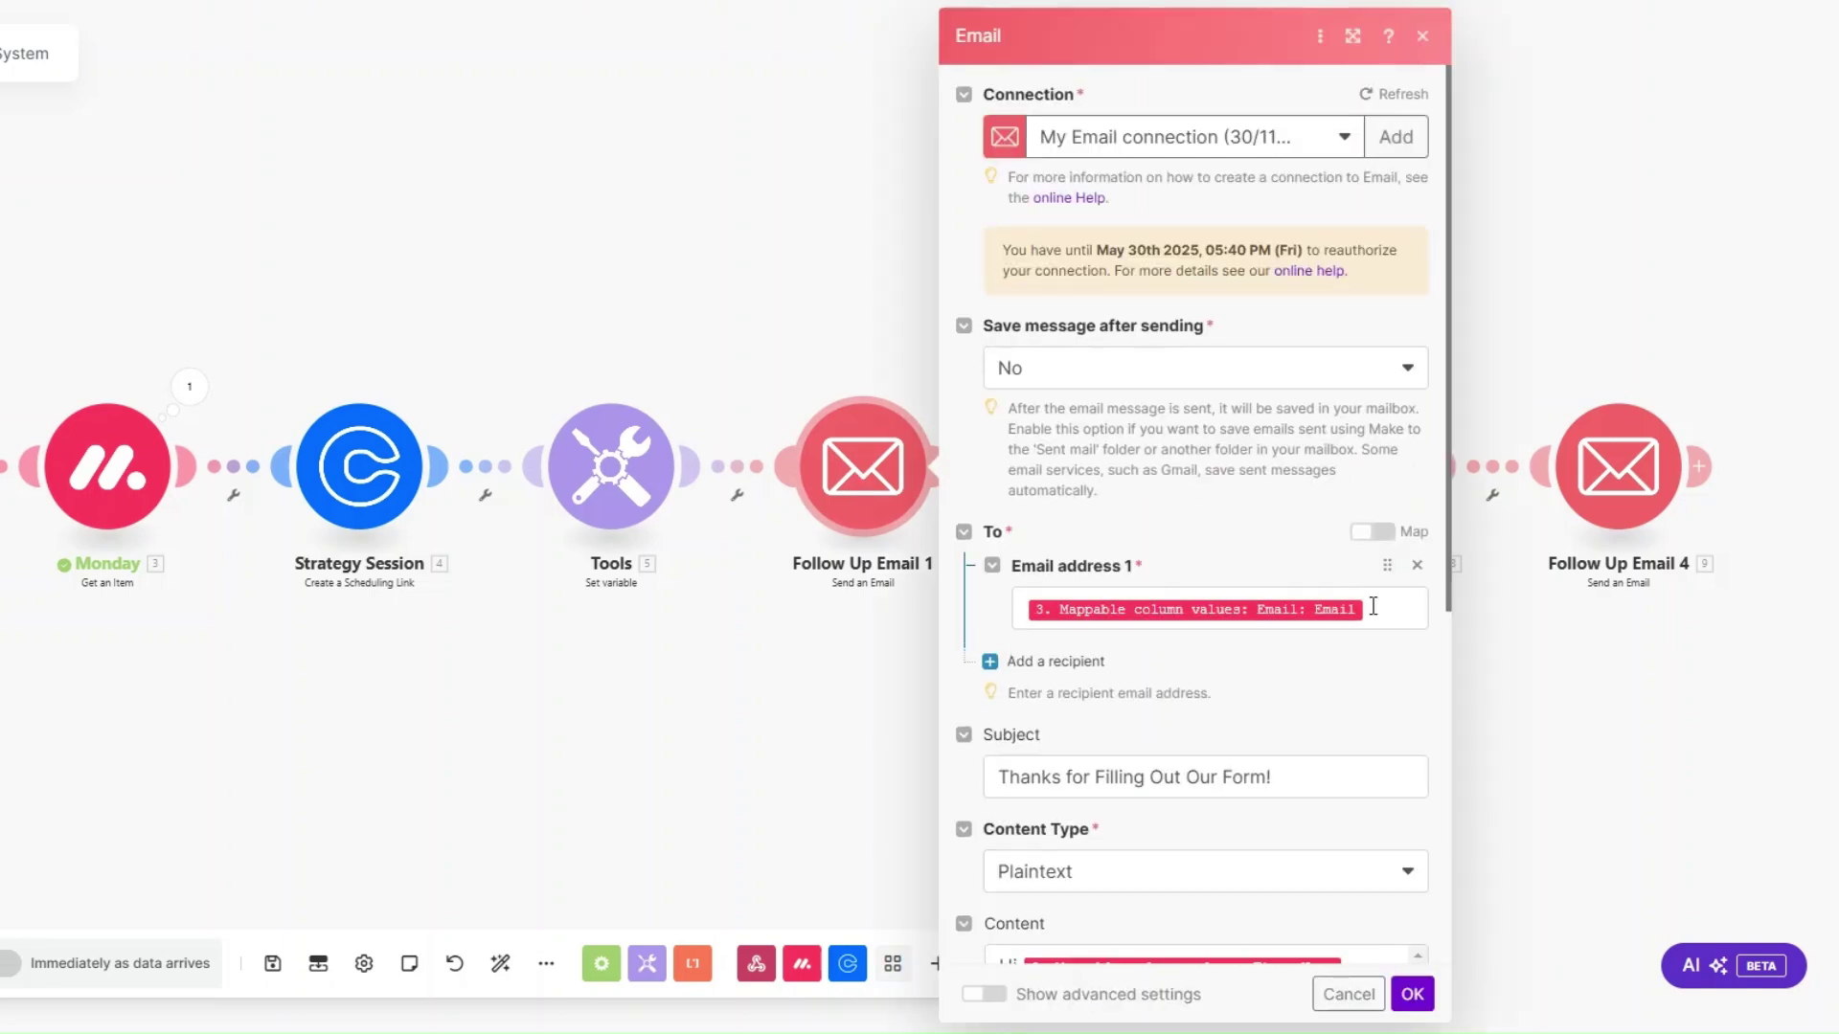
scroll(1197, 594, down, 4)
scroll(782, 498, down, 2)
scroll(782, 498, down, 3)
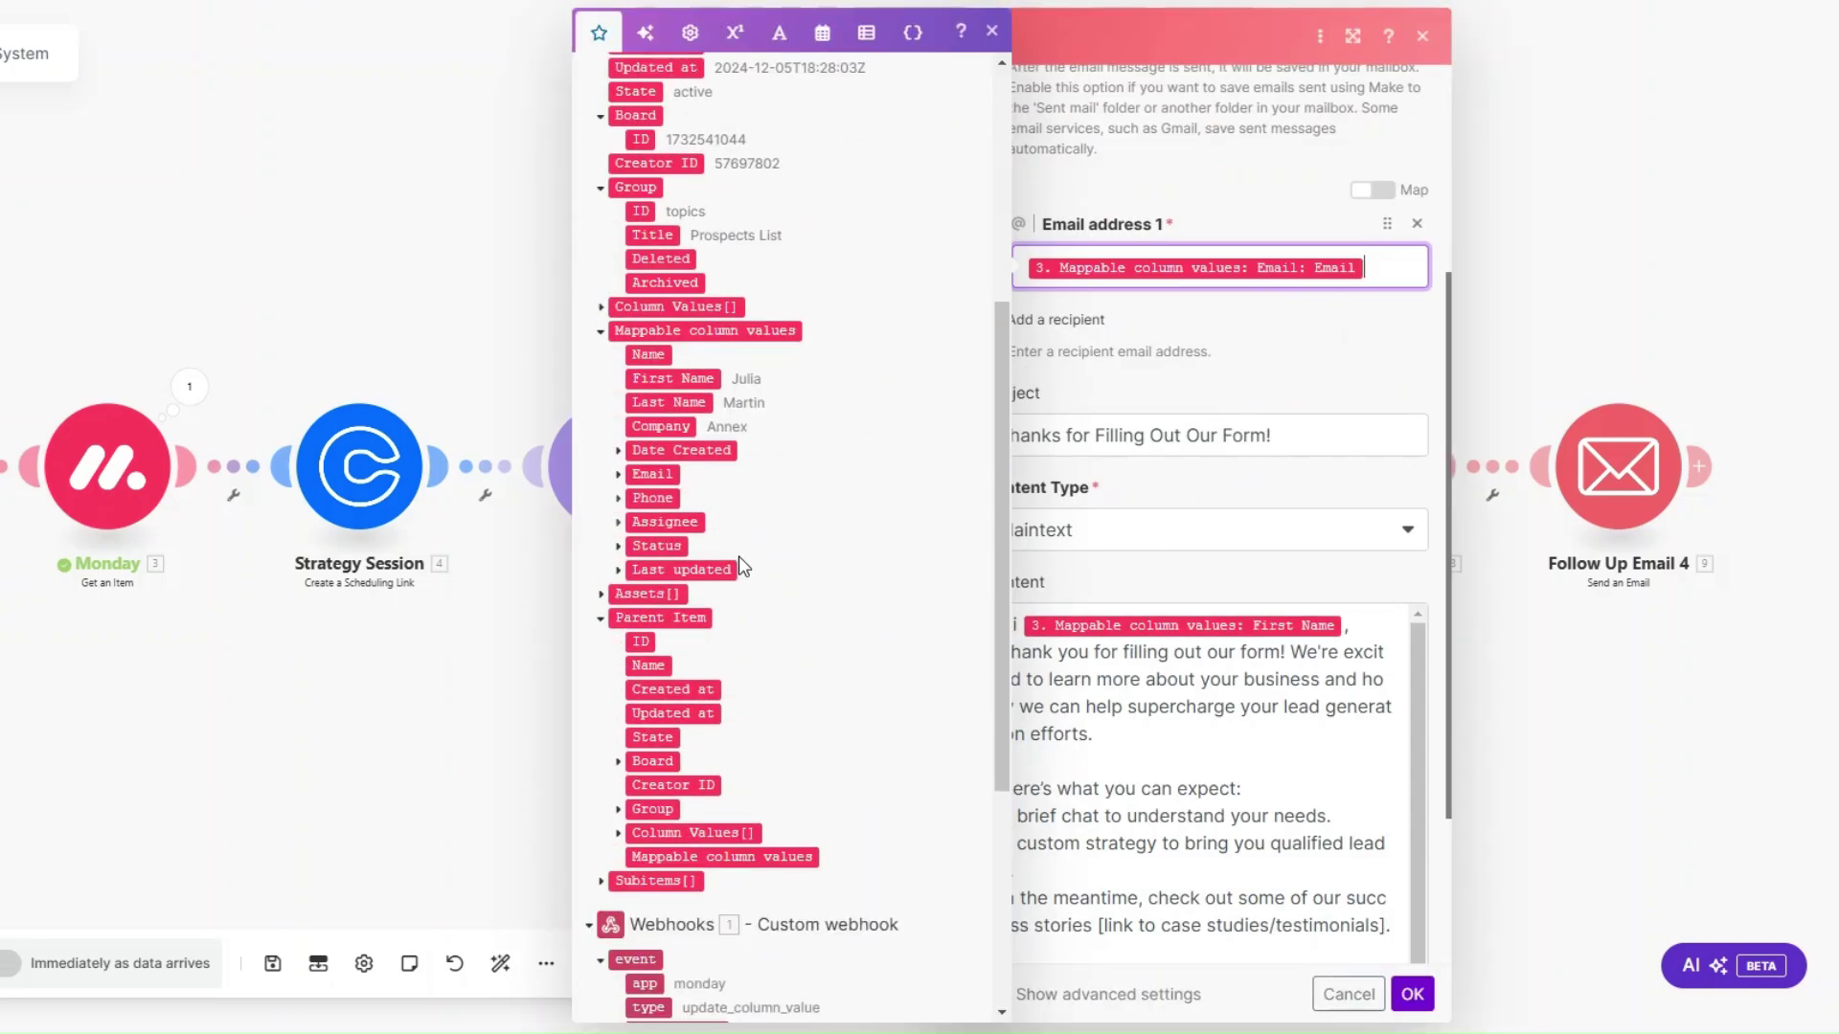
click(621, 475)
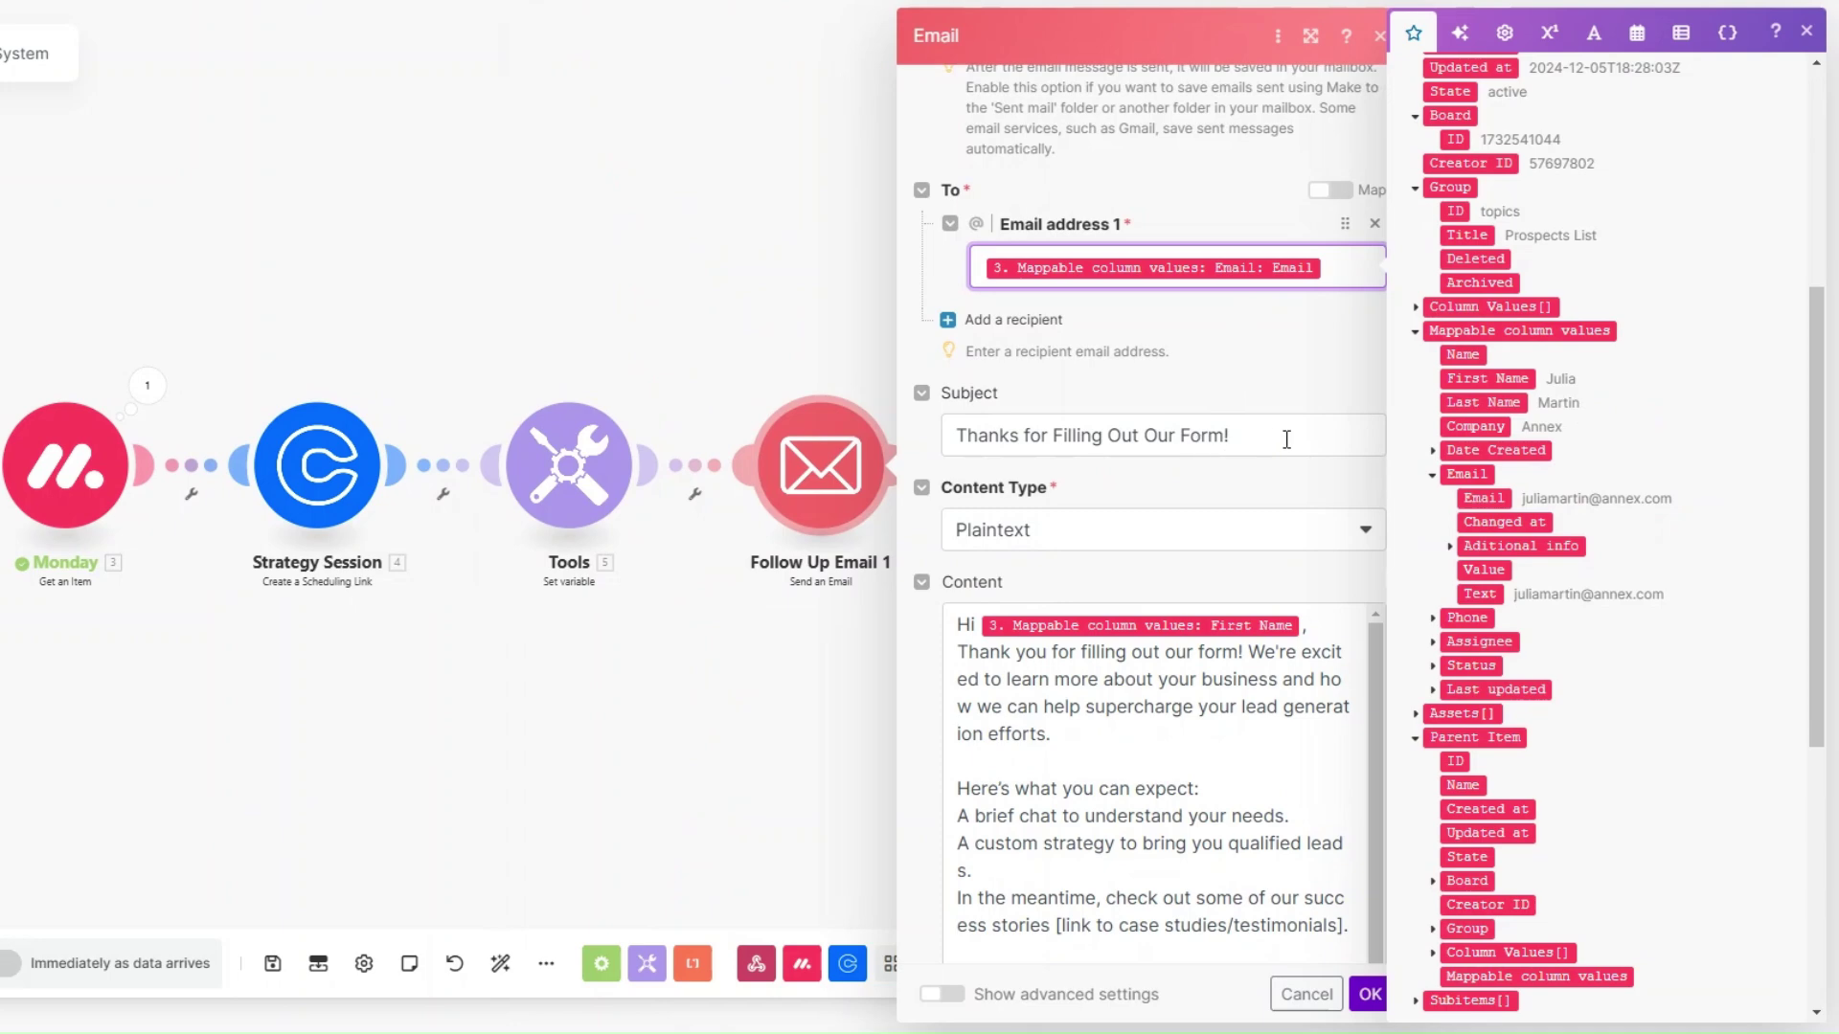
Review Follow Up Email 1's subject and message, including the case studies placeholder and the Booking Url variable, and confirm the module.
click(1286, 439)
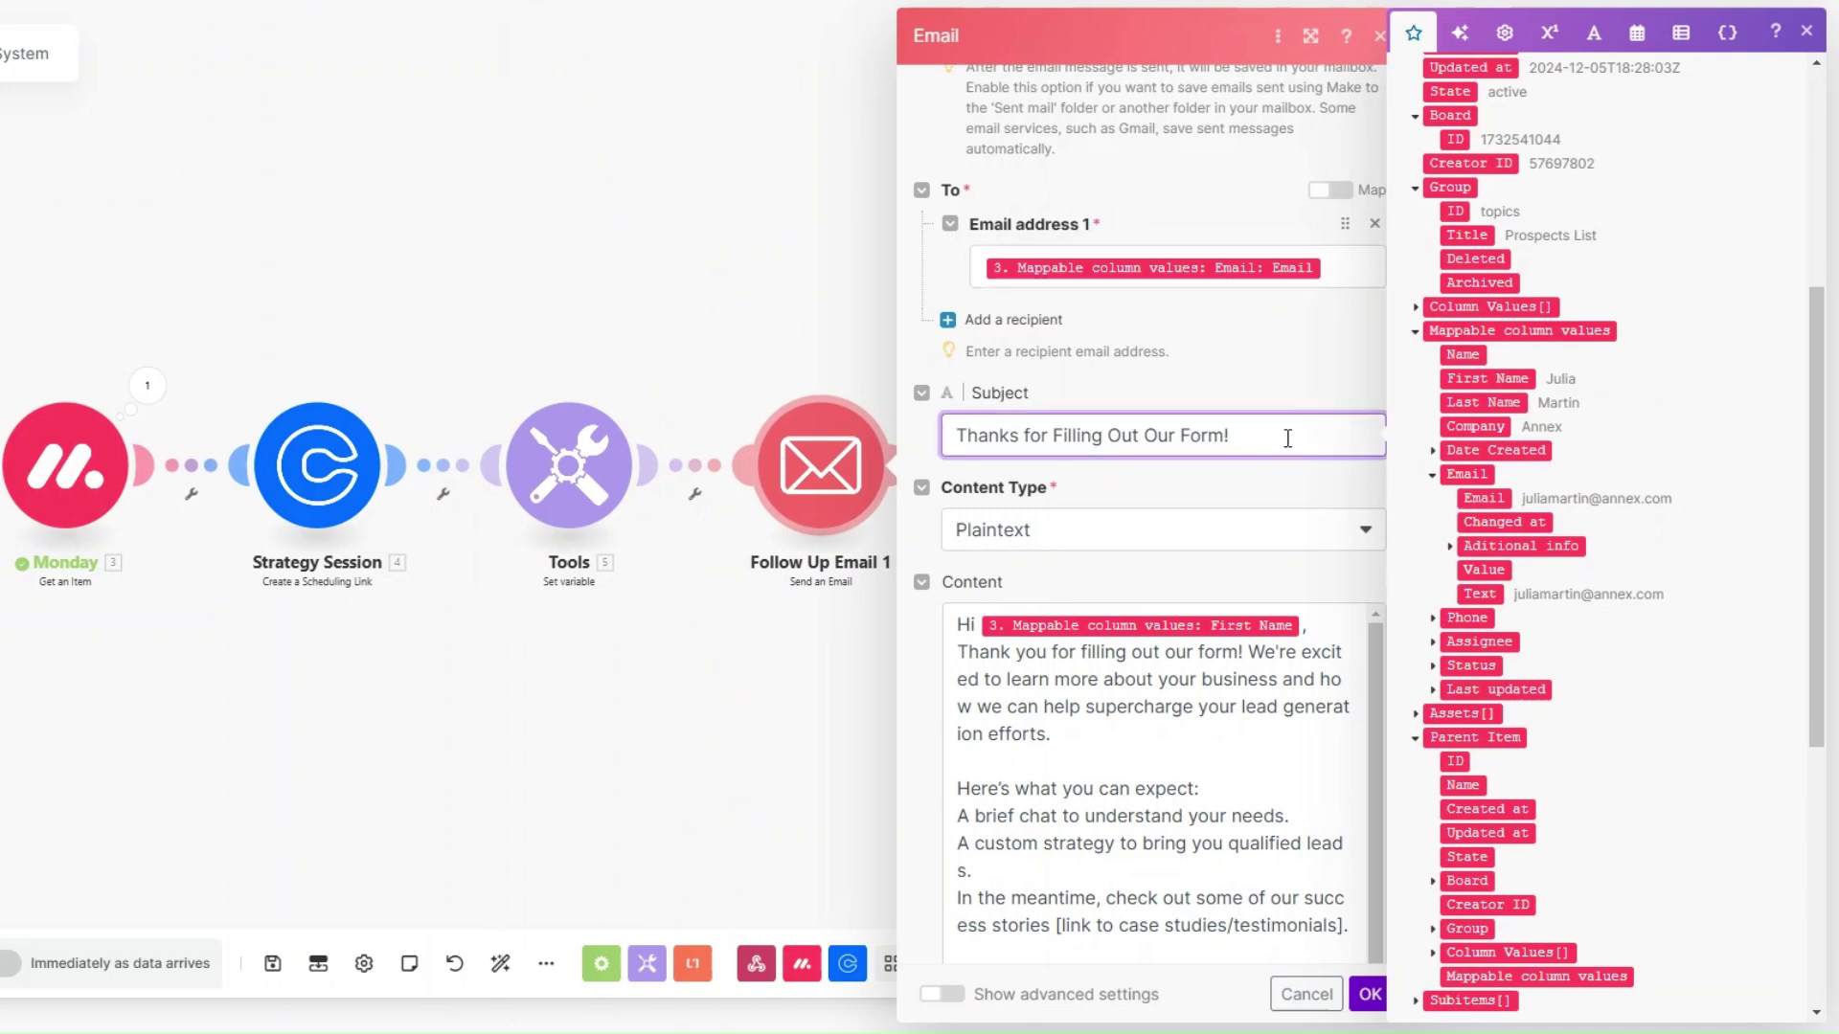
scroll(1287, 438, down, 3)
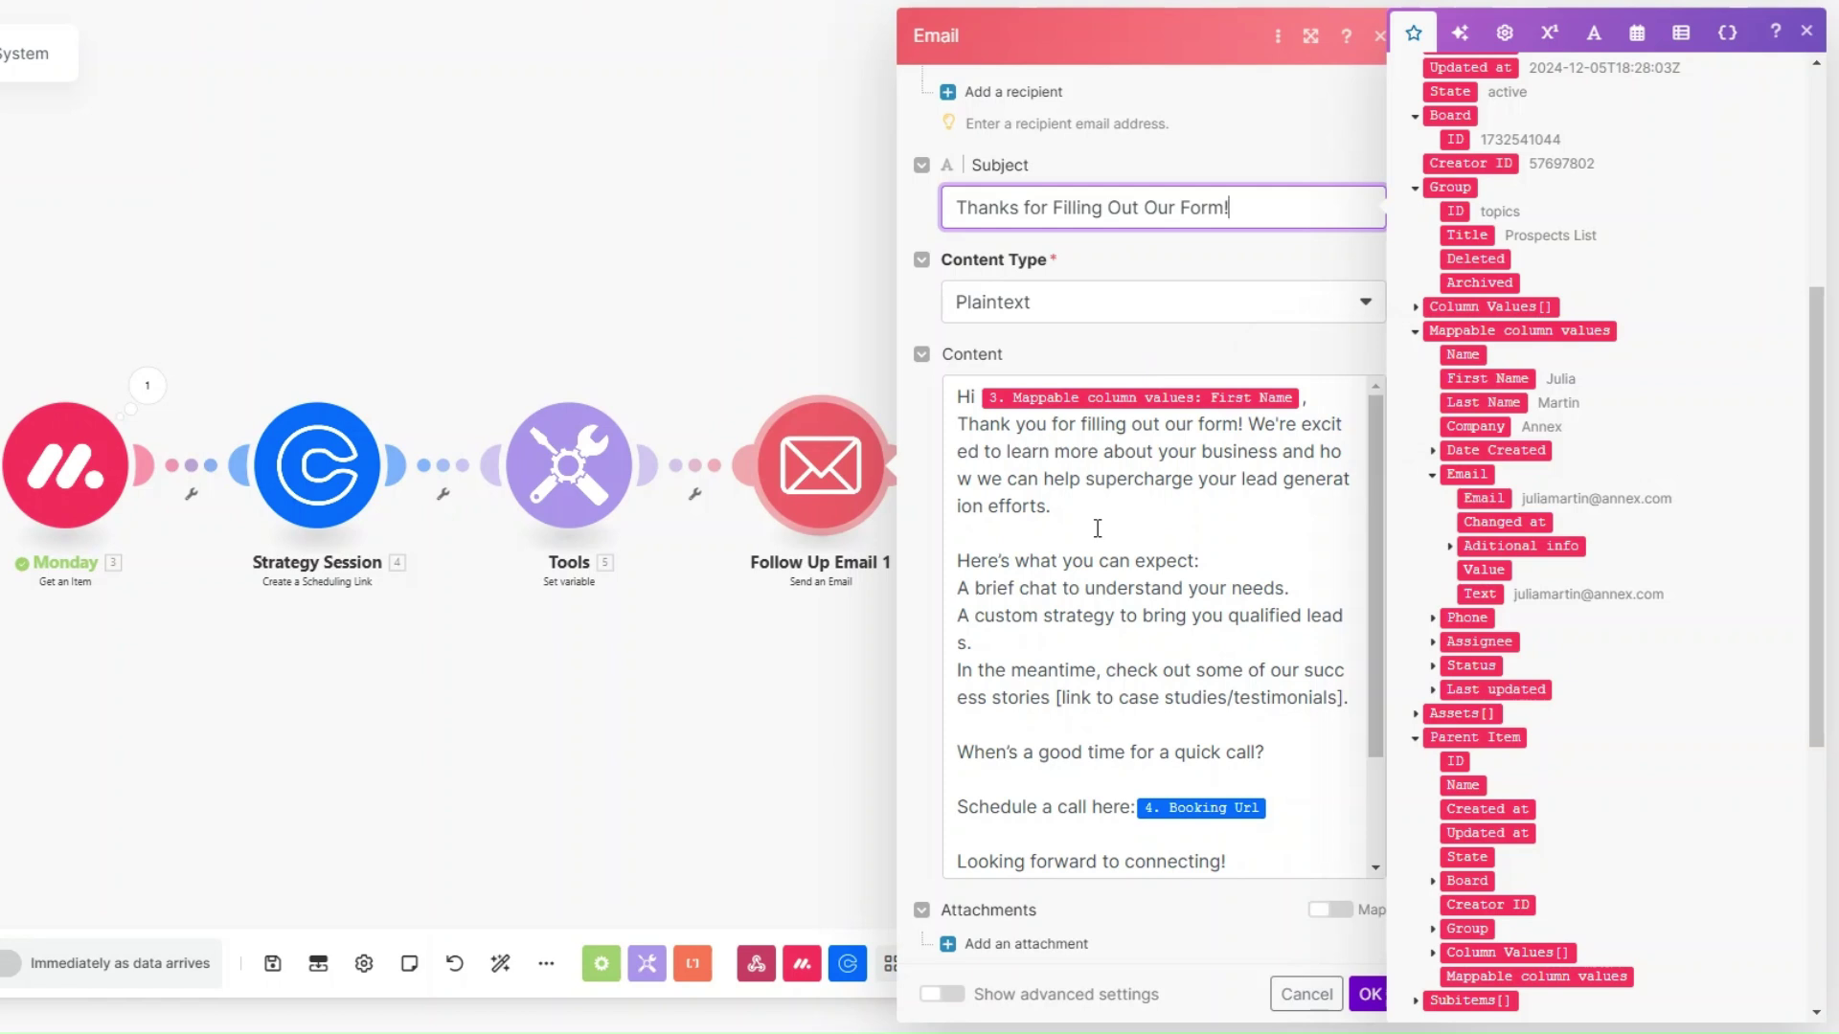
drag(1055, 697, 1343, 698)
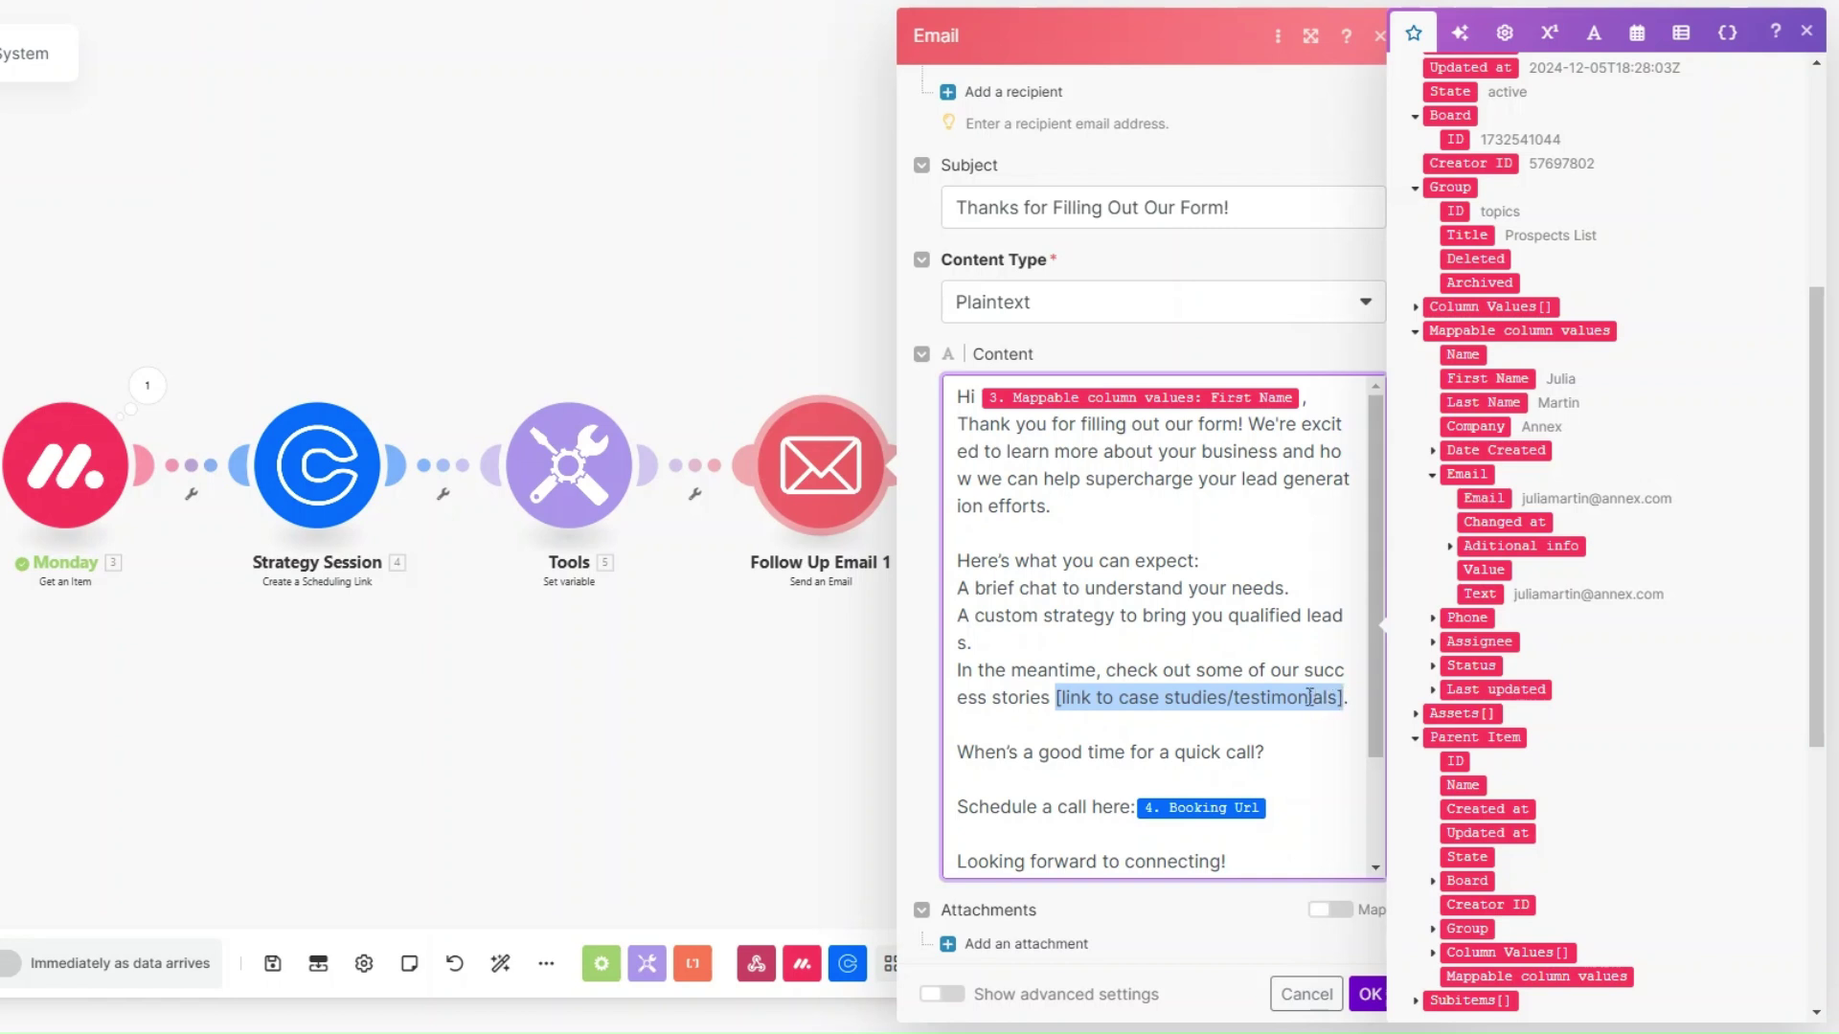
scroll(1309, 698, down, 3)
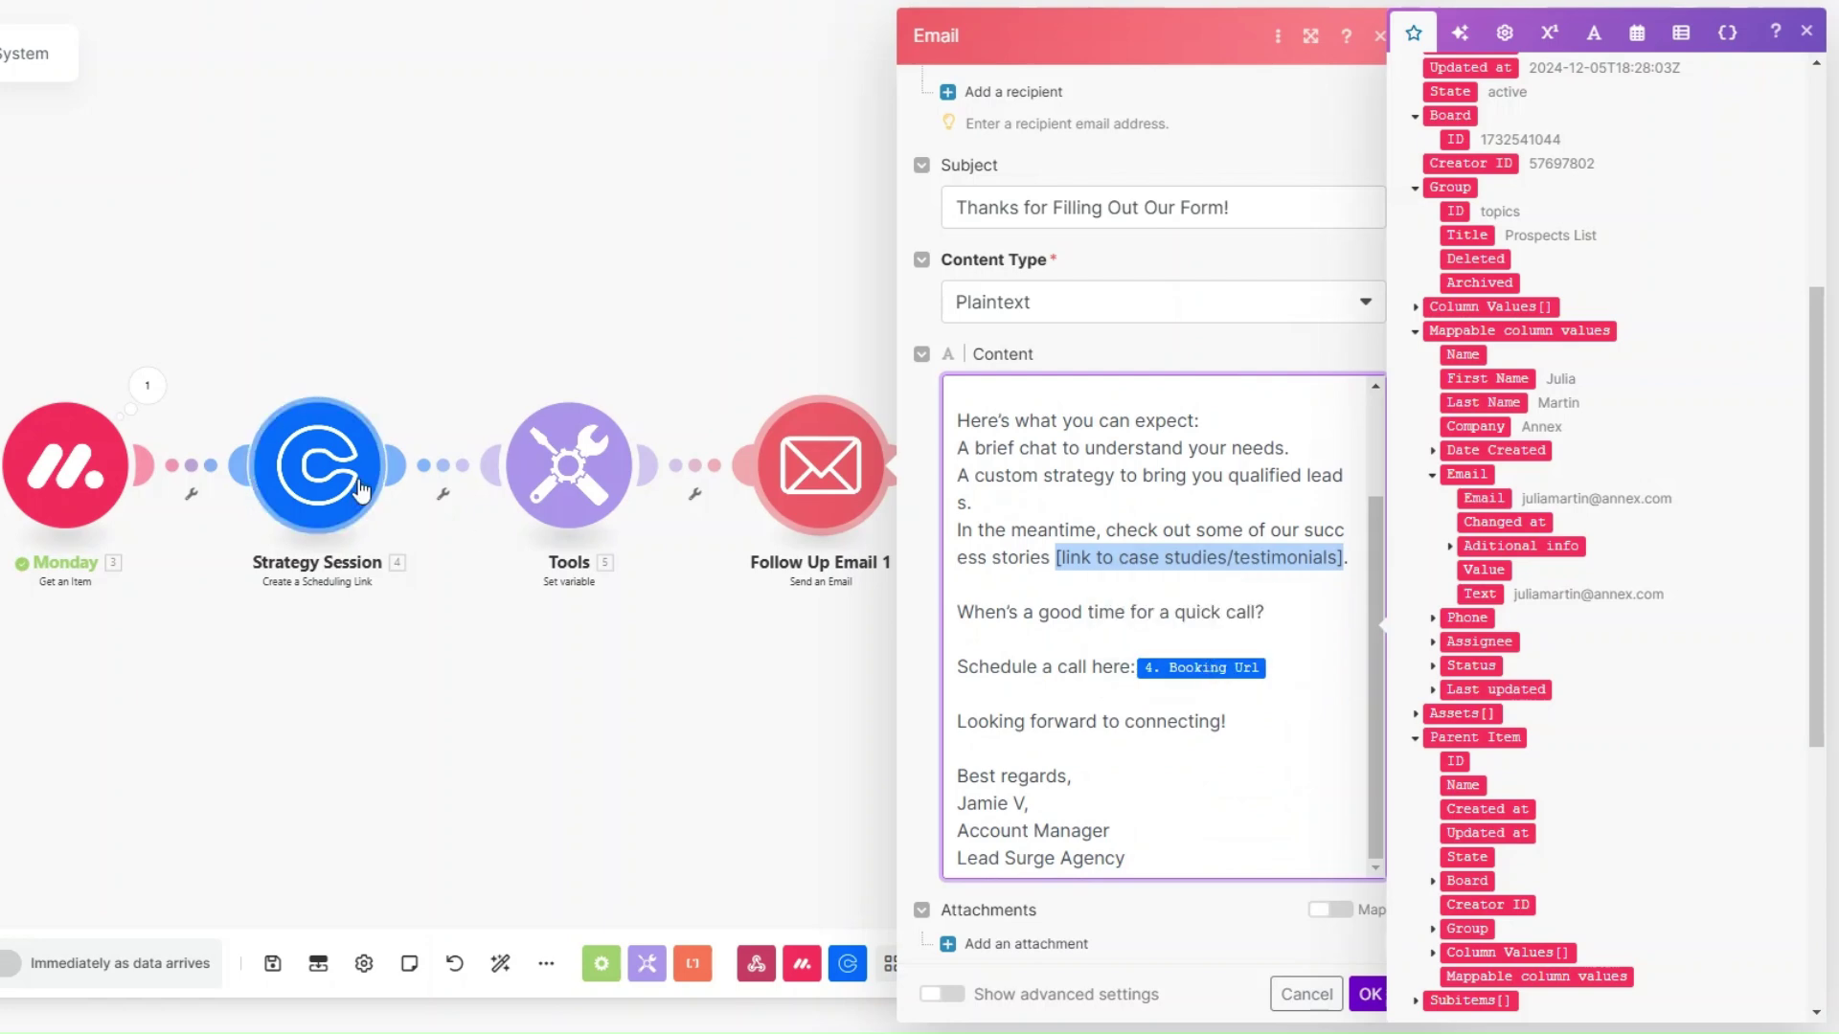
scroll(1559, 653, up, 5)
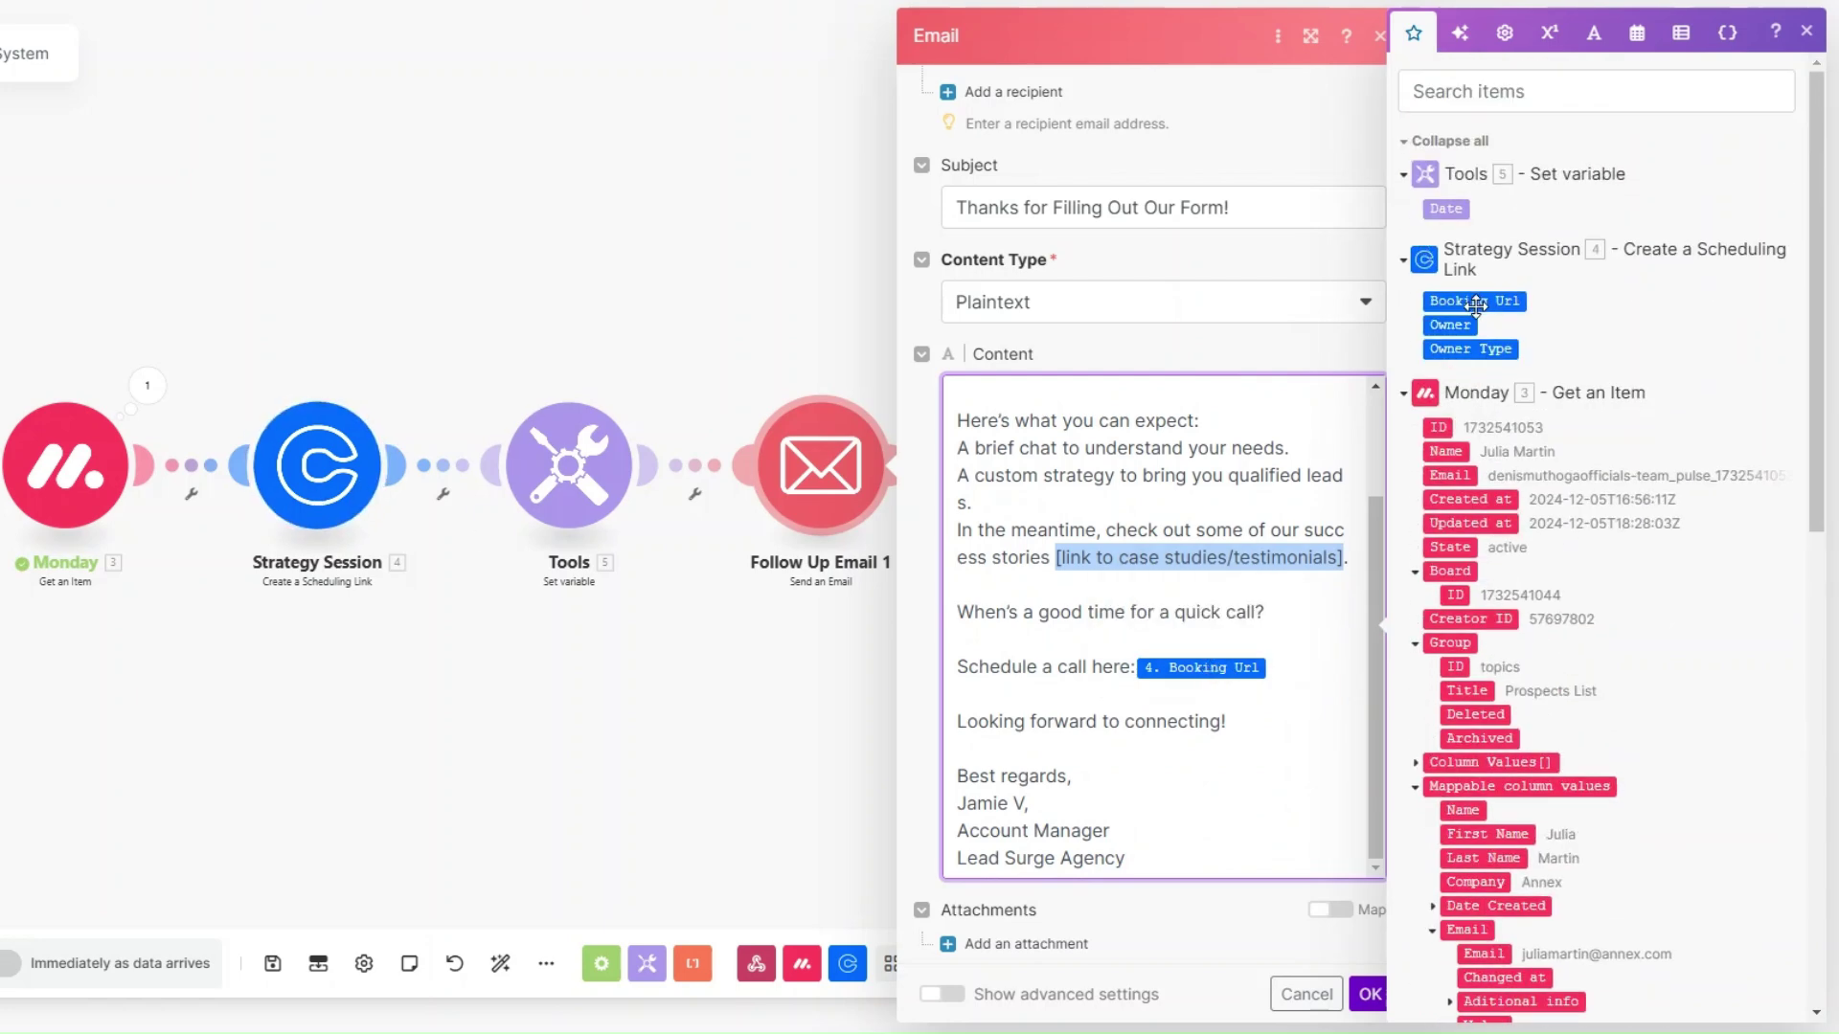
scroll(1019, 751, down, 1)
click(1370, 994)
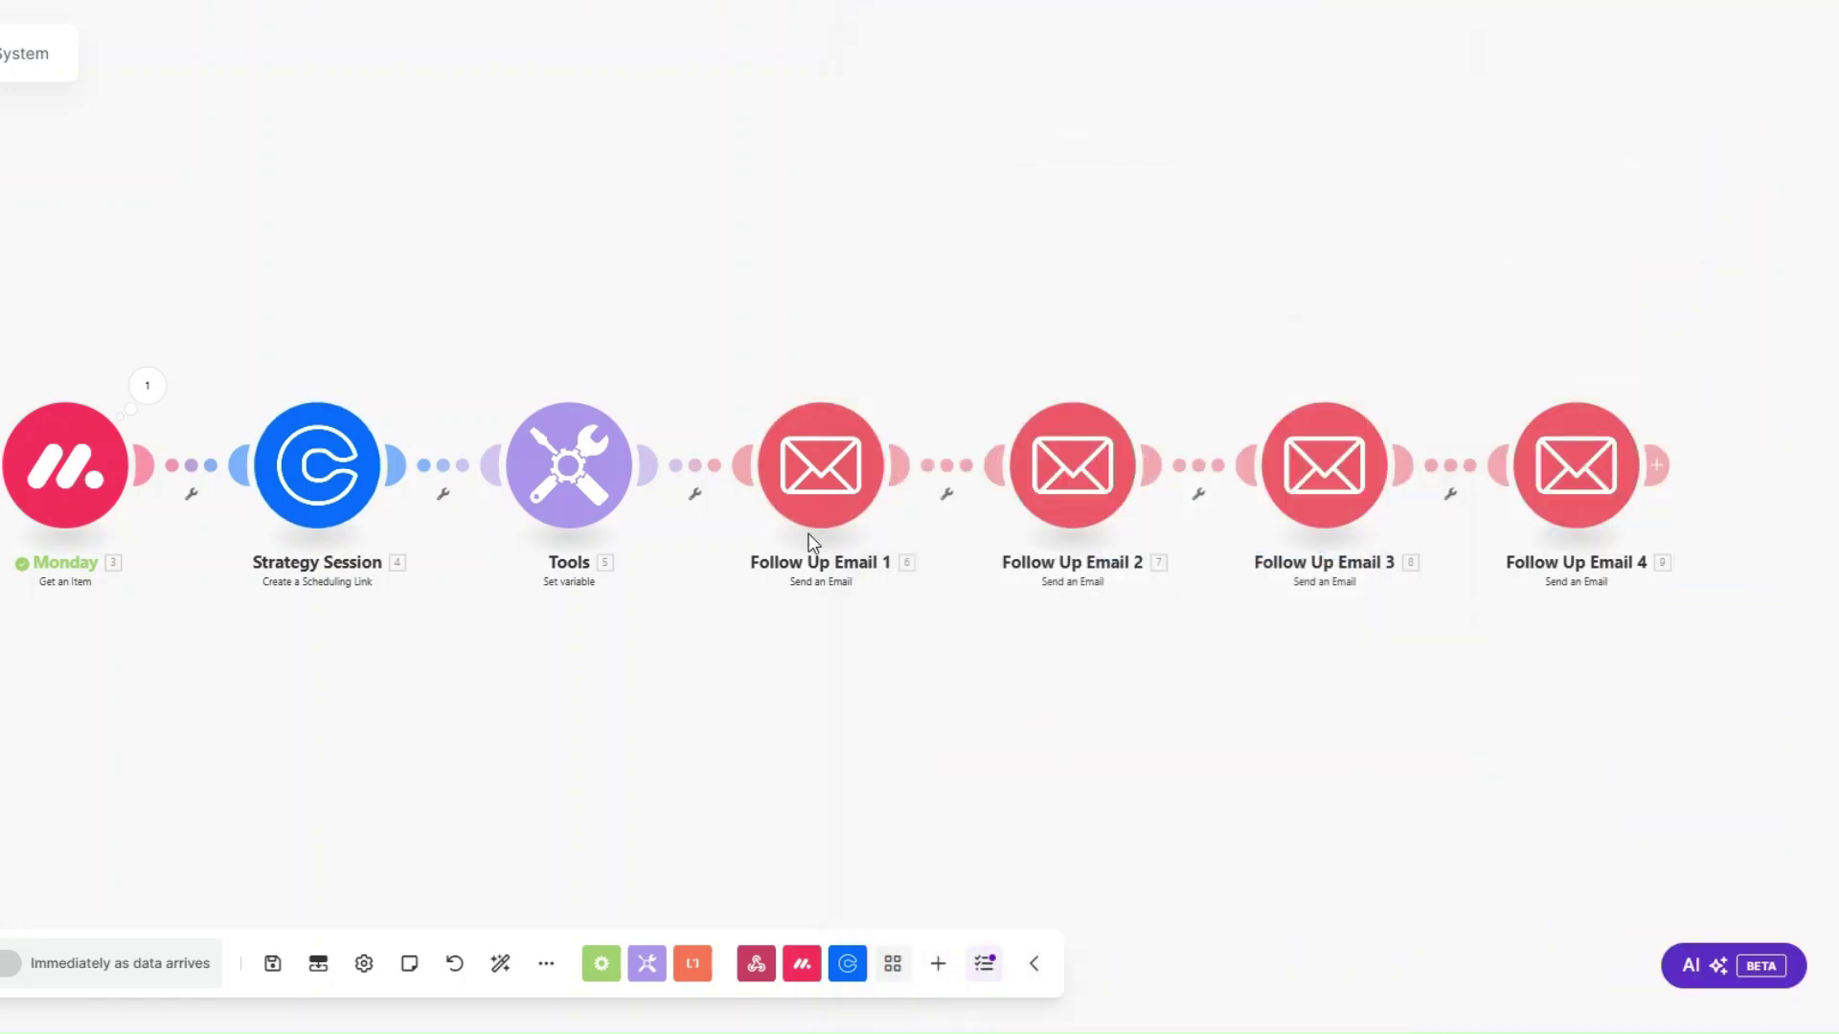
Review Follow Up Email 2's mapped recipient, subject and message with the Booking Url variable, and confirm the module.
click(1116, 521)
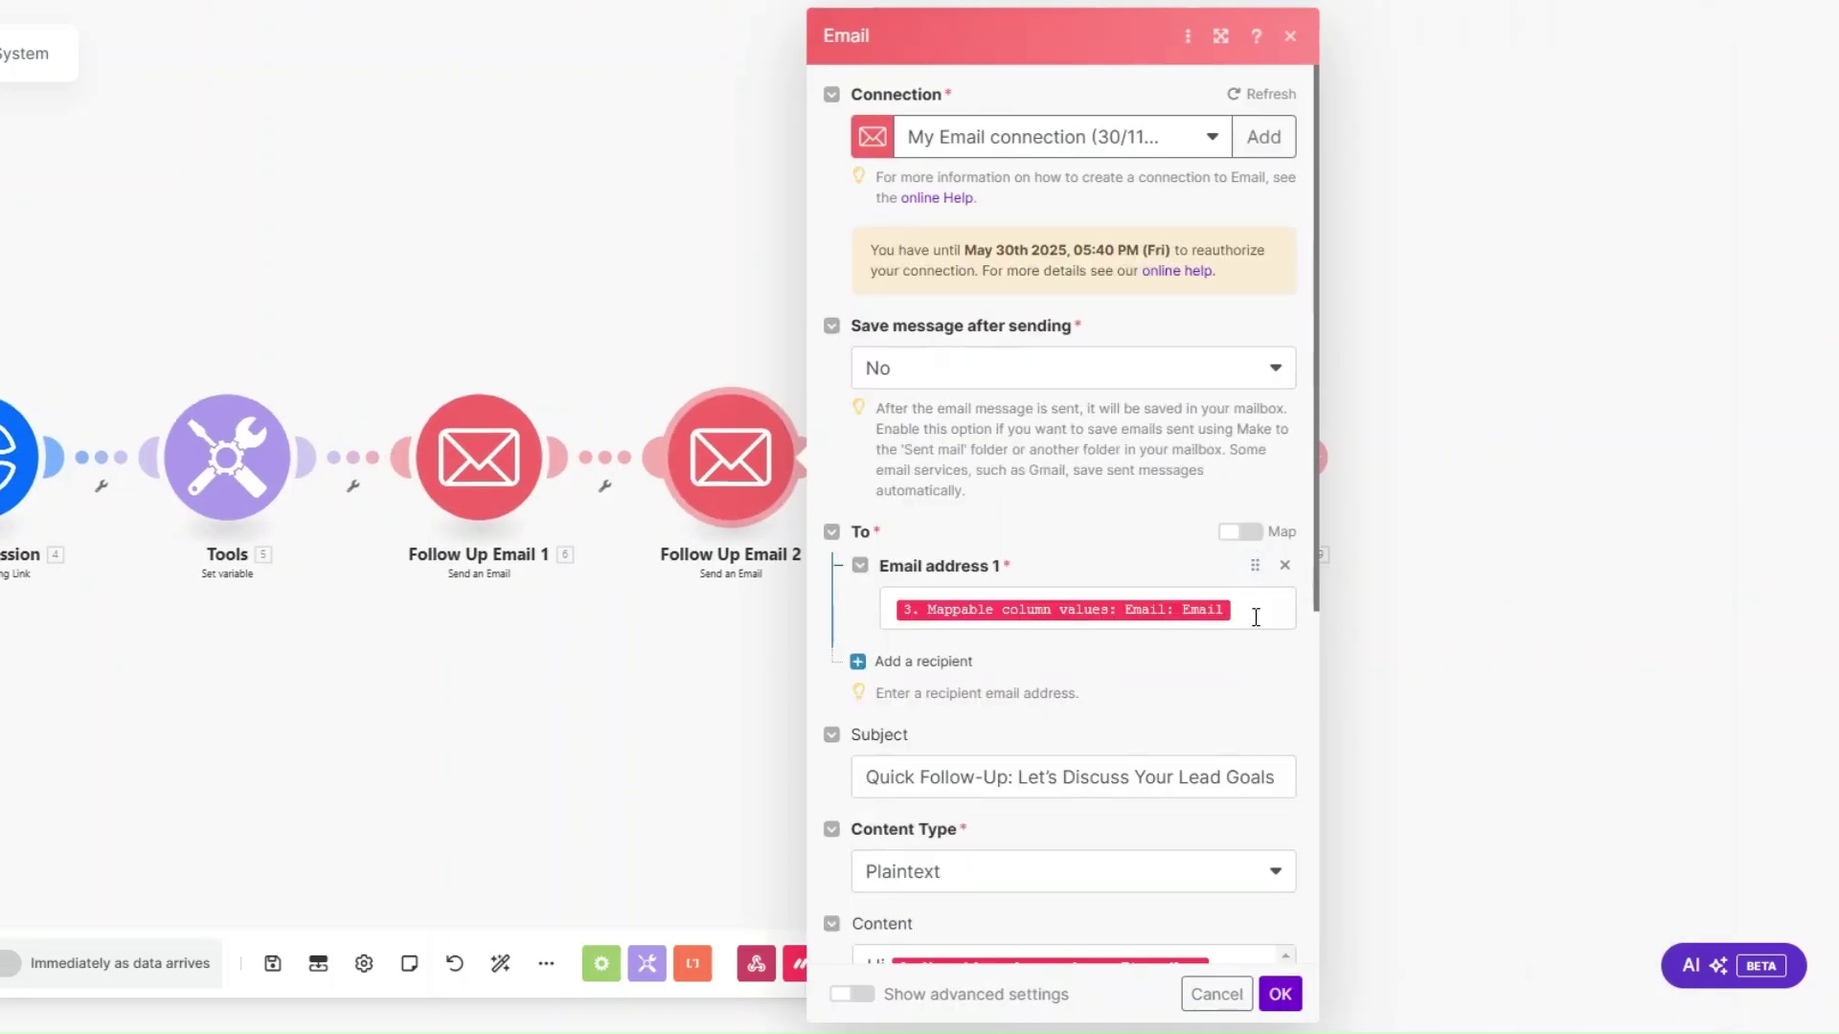
click(1256, 617)
scroll(1514, 604, down, 5)
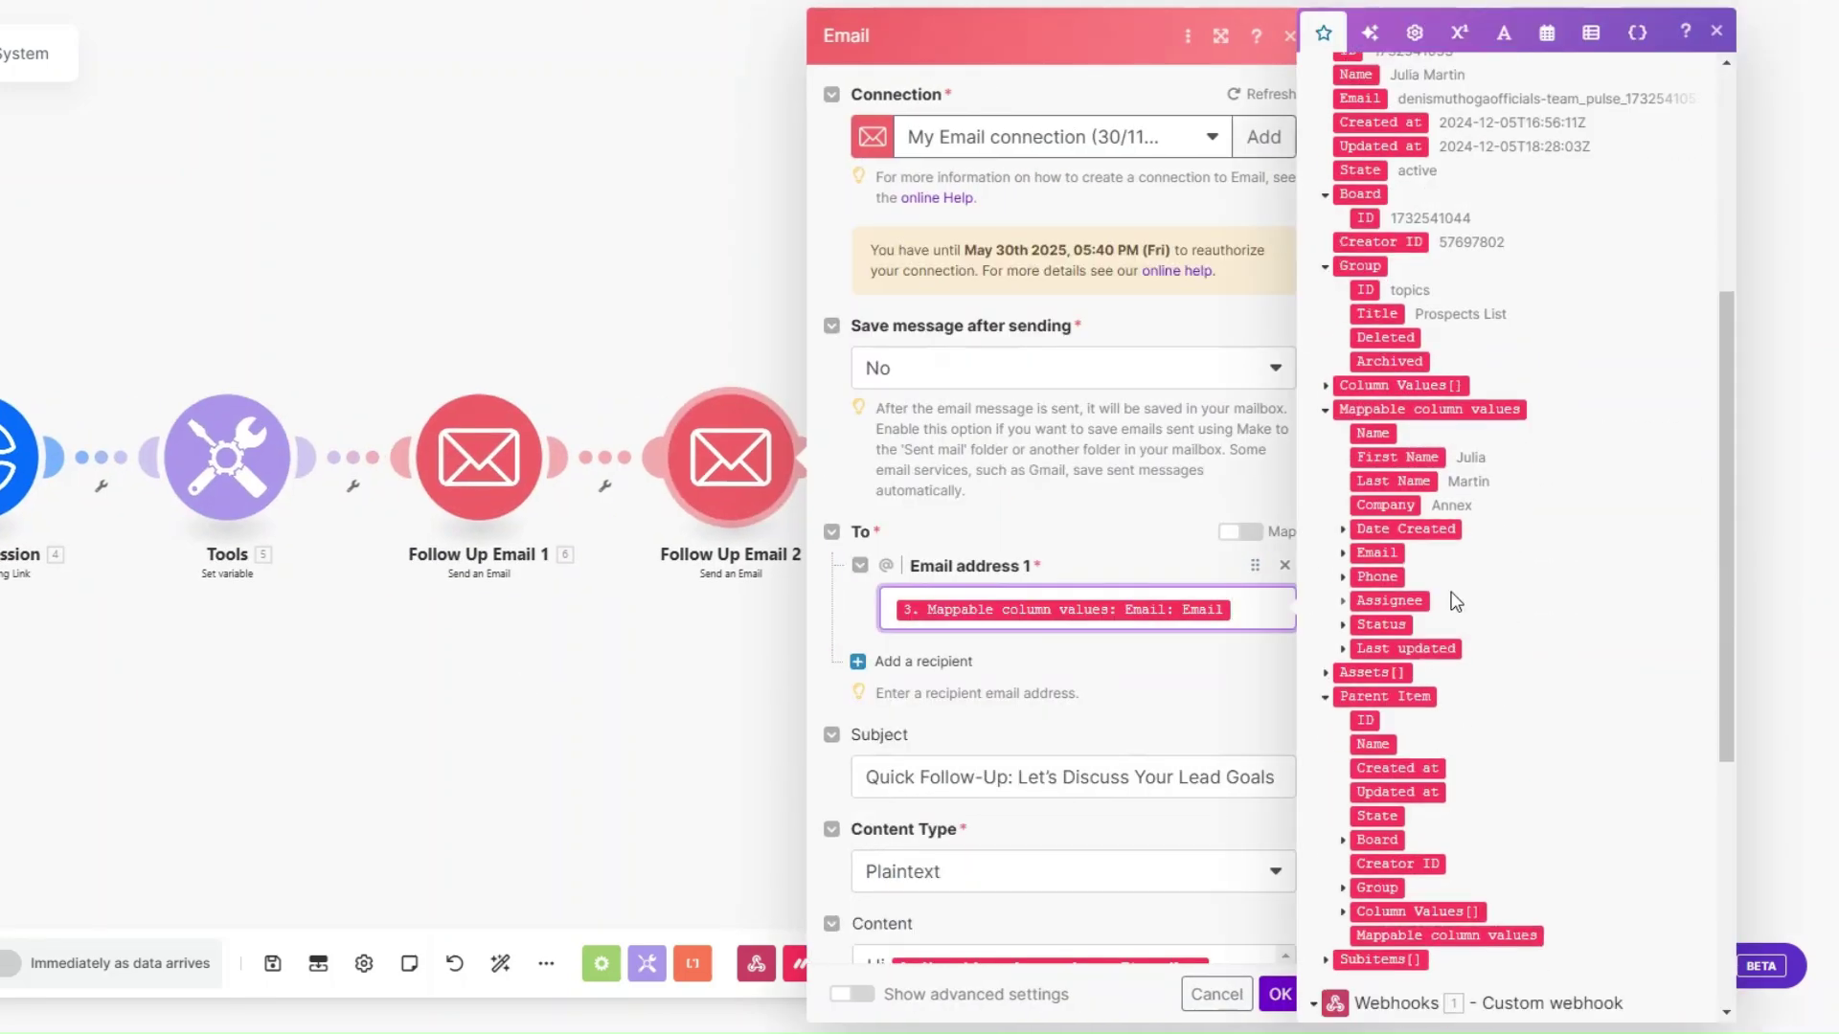
click(1343, 552)
scroll(859, 333, down, 5)
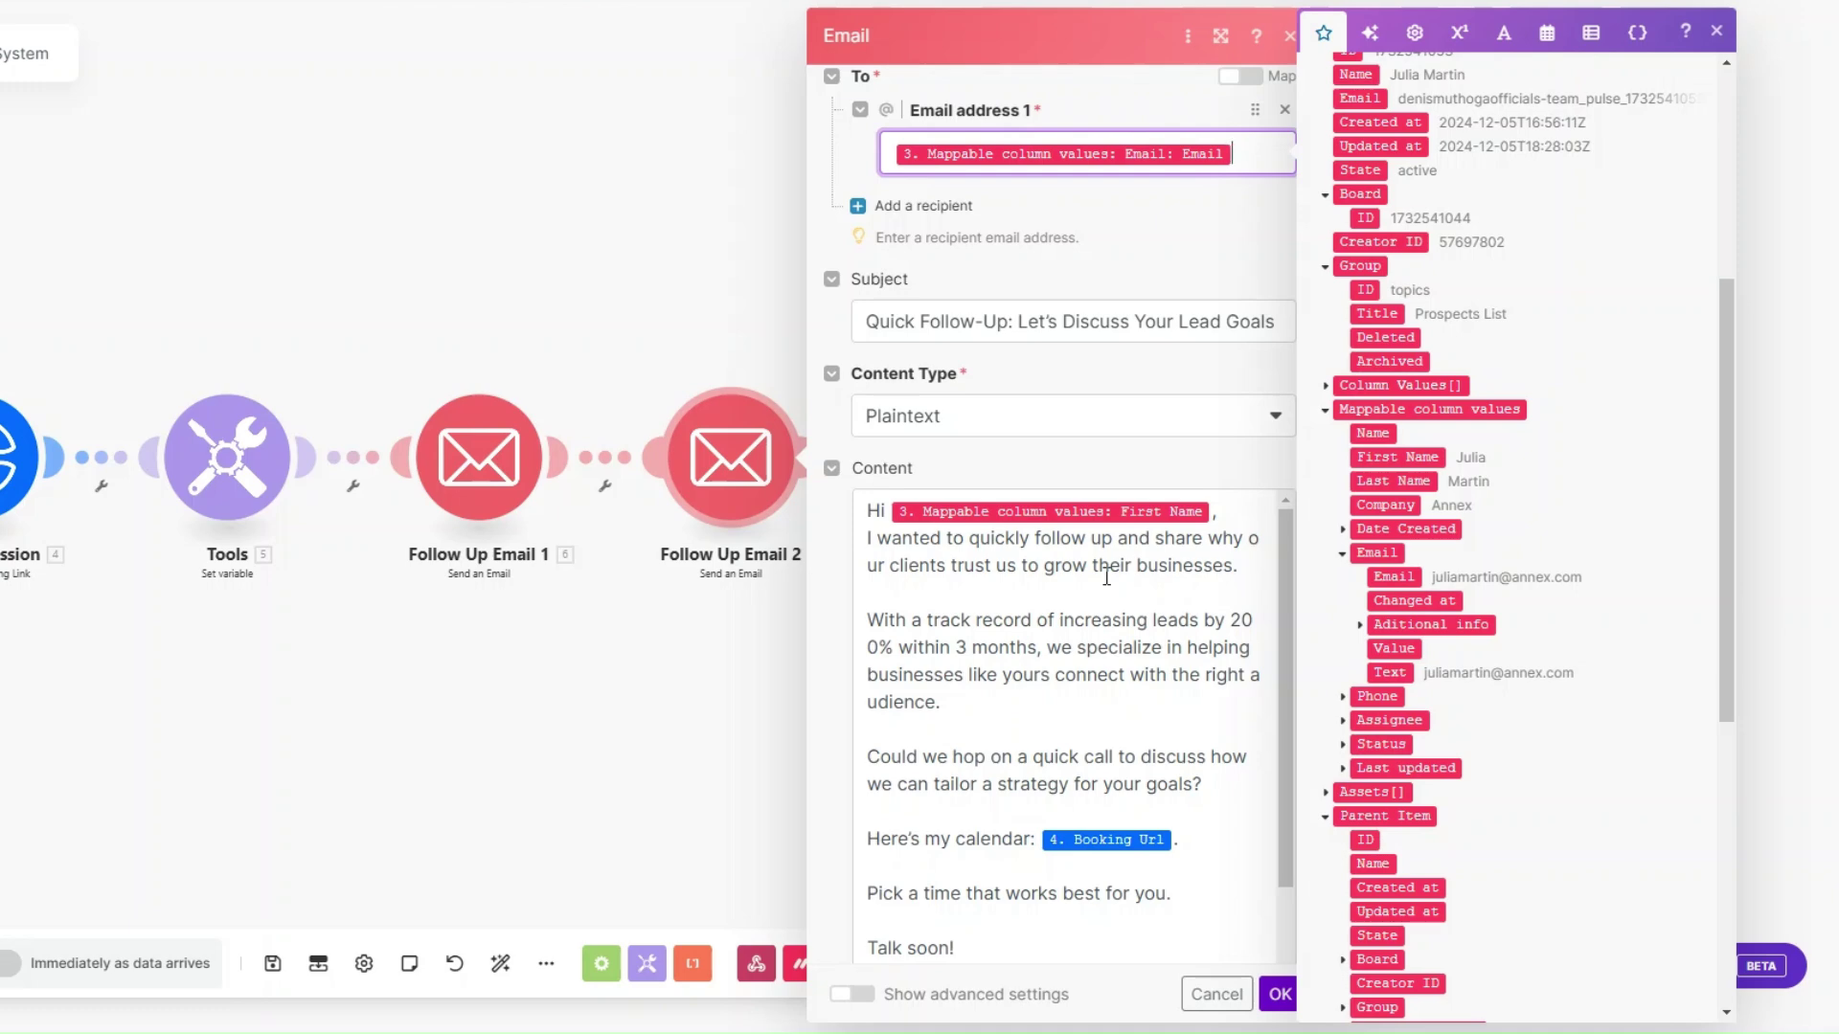
scroll(1107, 576, down, 2)
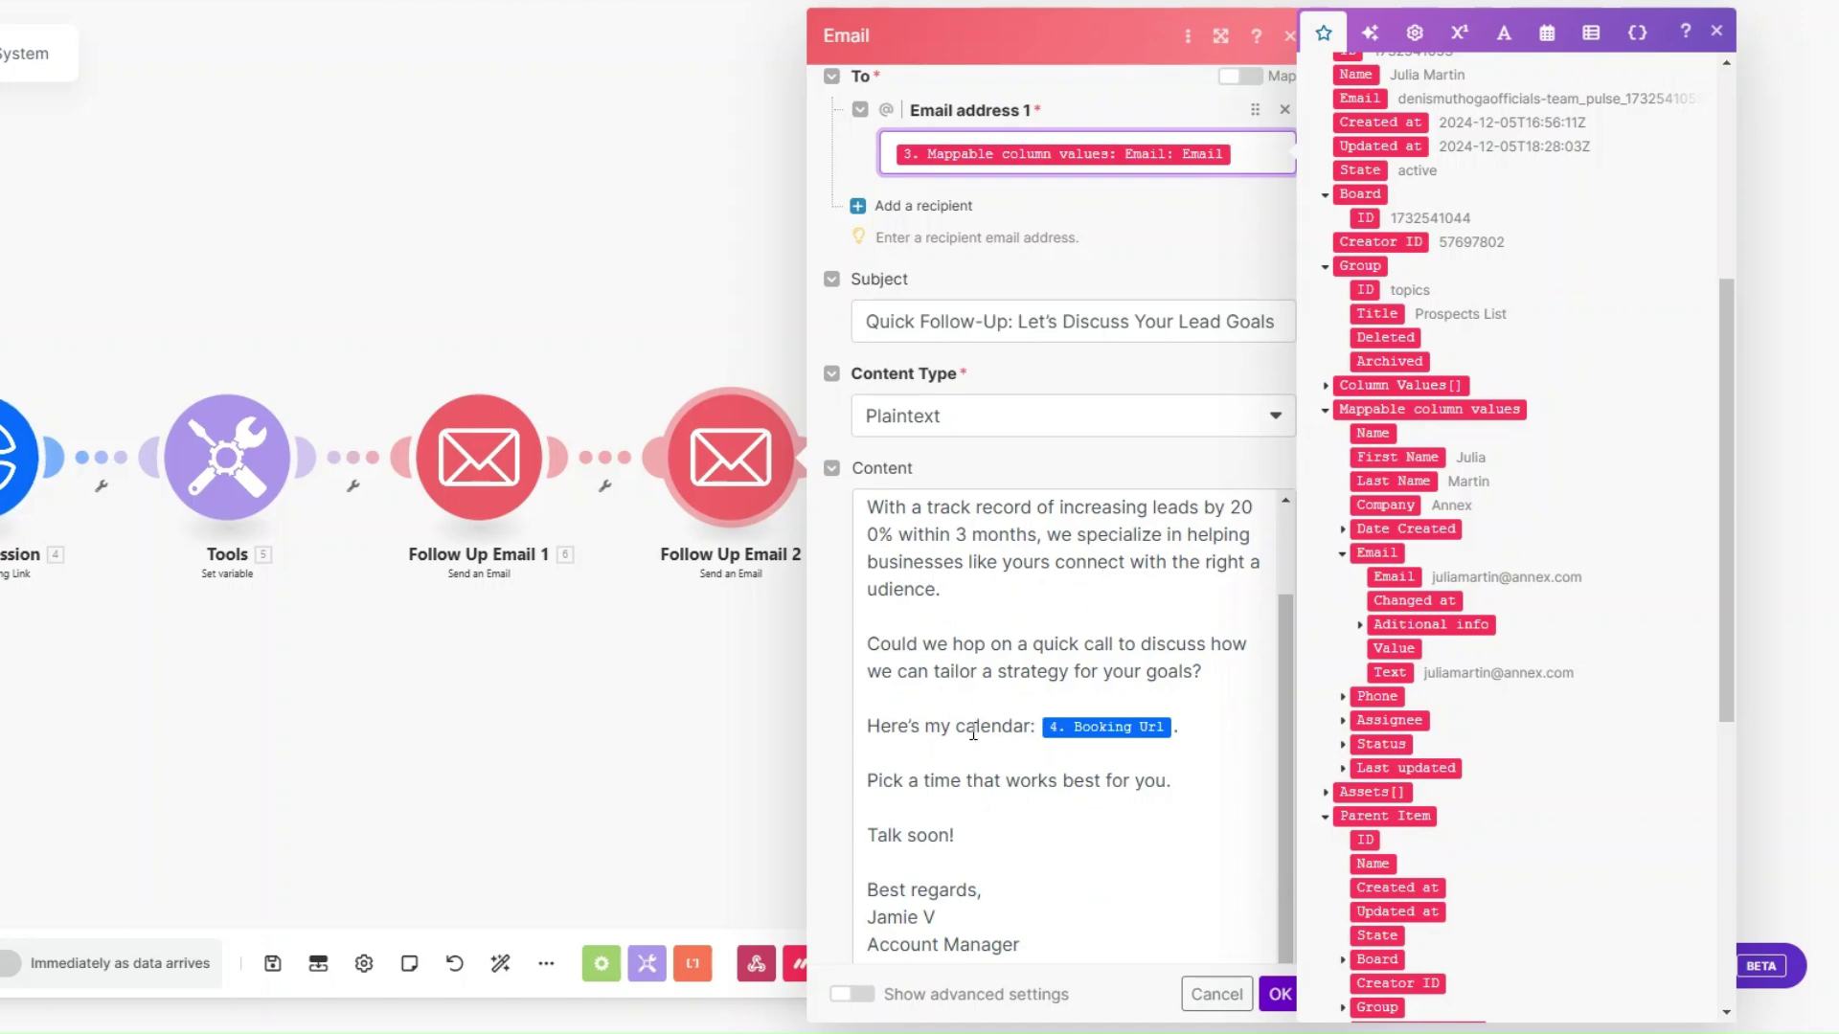
scroll(1722, 612, up, 5)
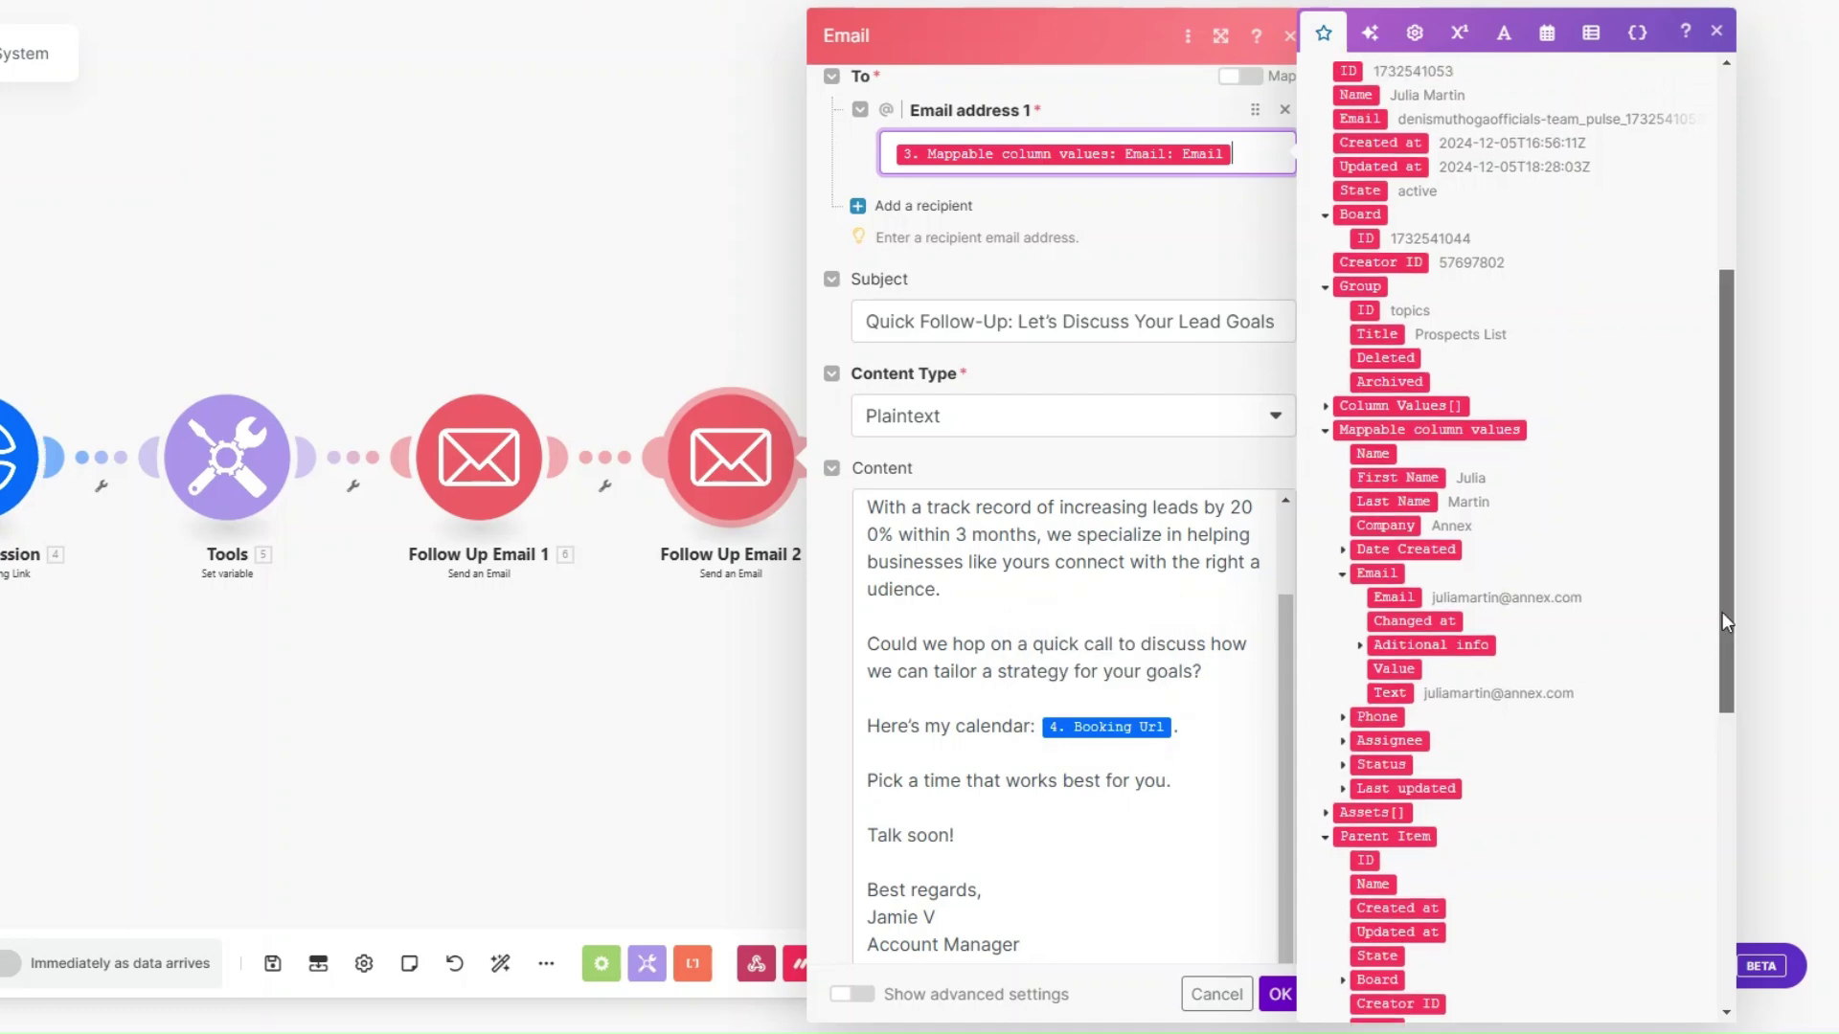
scroll(1090, 672, down, 2)
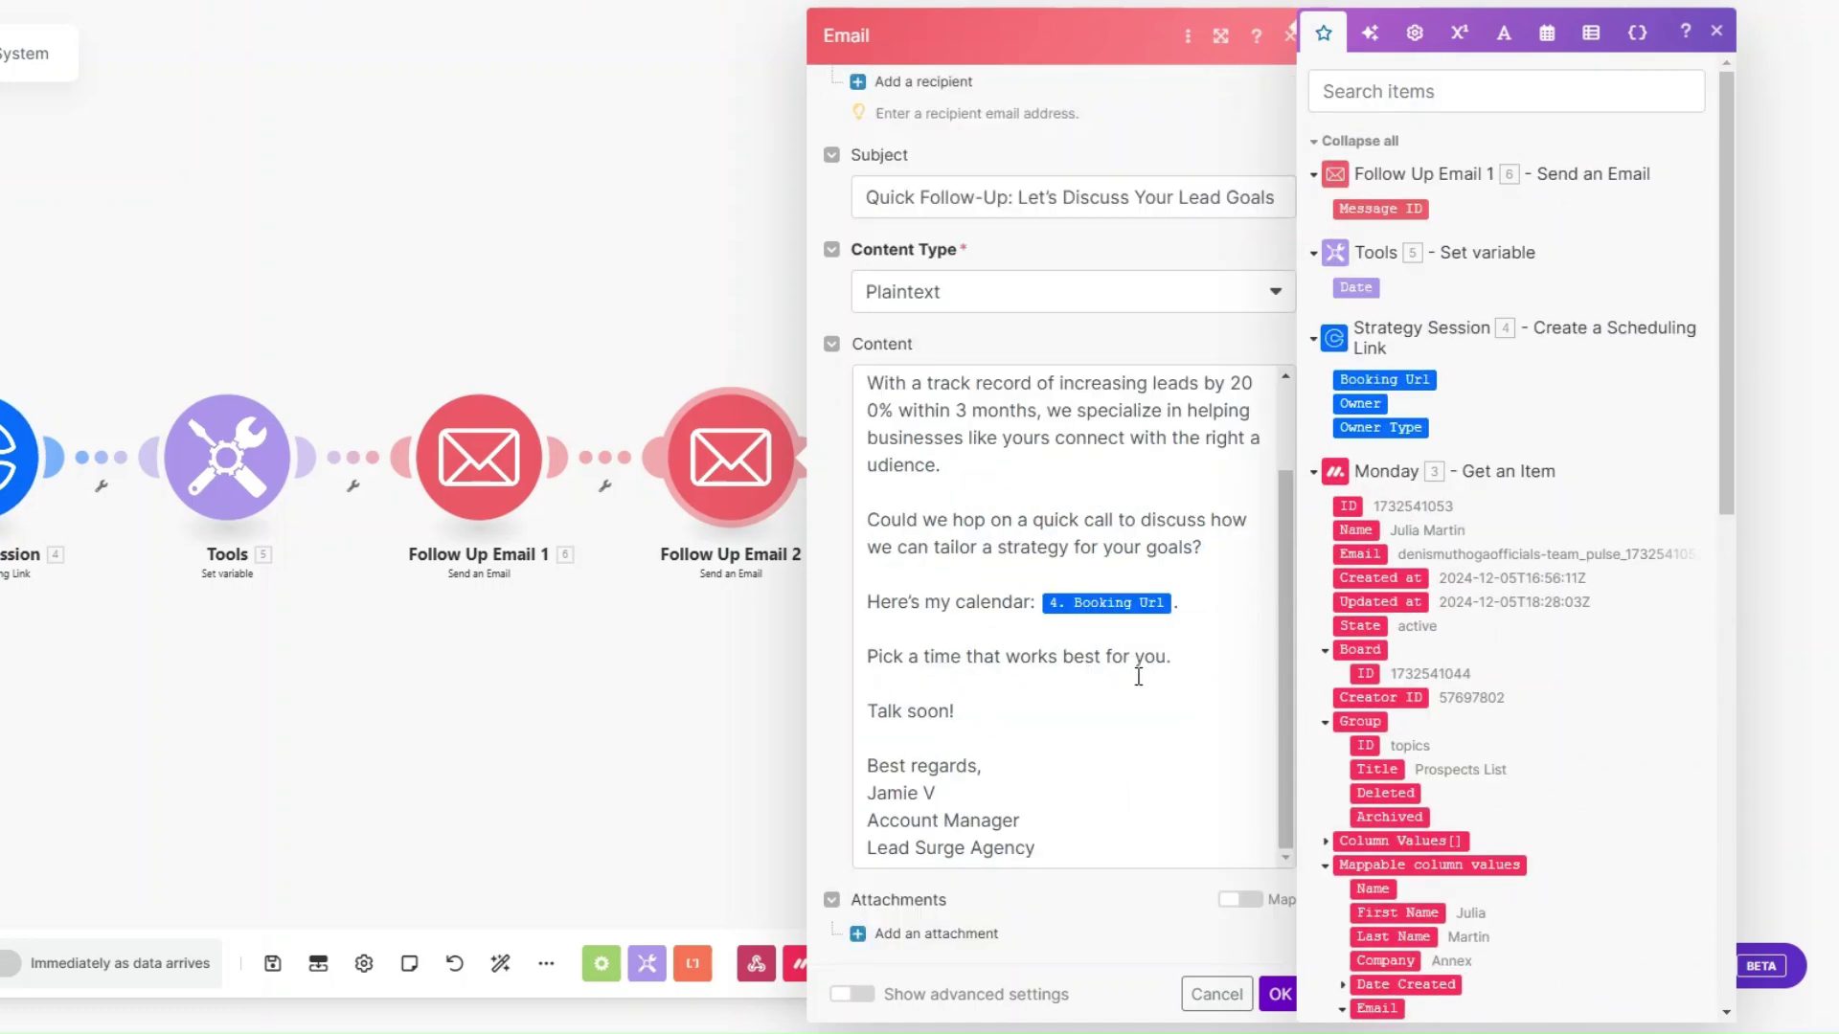
click(1280, 994)
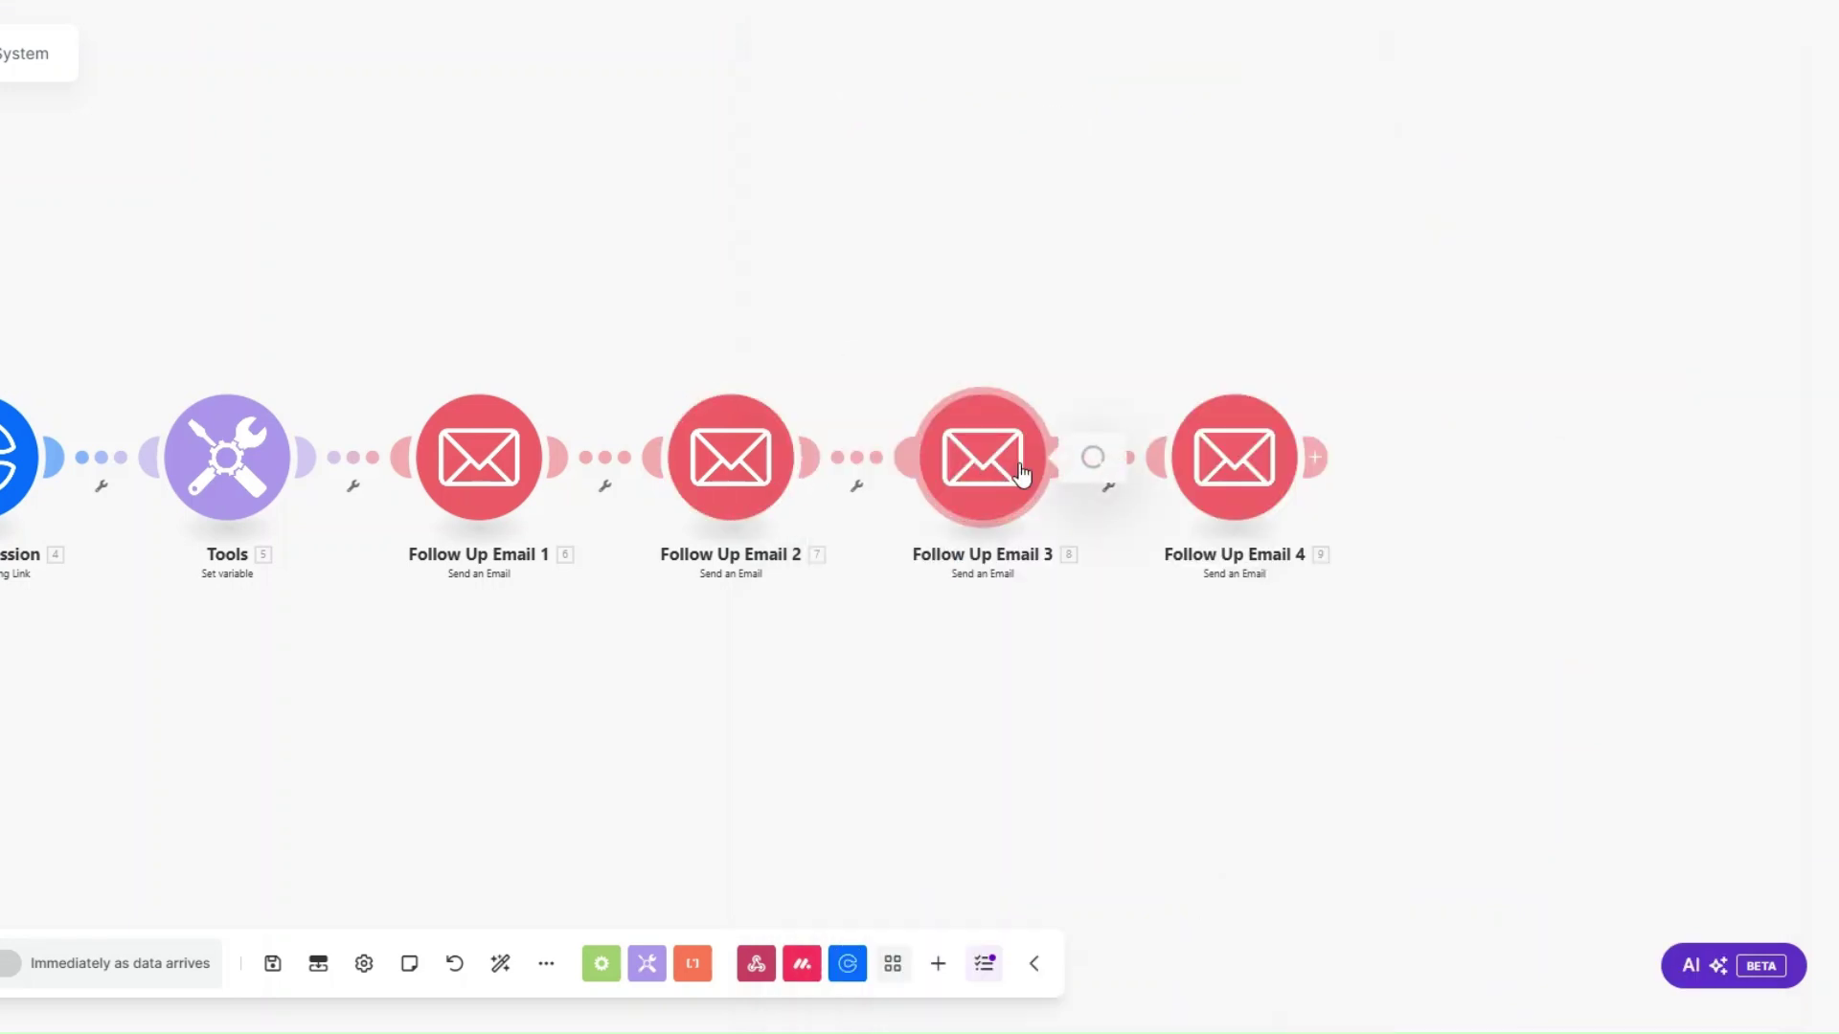
Open Follow Up Email 3's settings and check its recipient mapping against the Email column values of the Monday module.
click(983, 469)
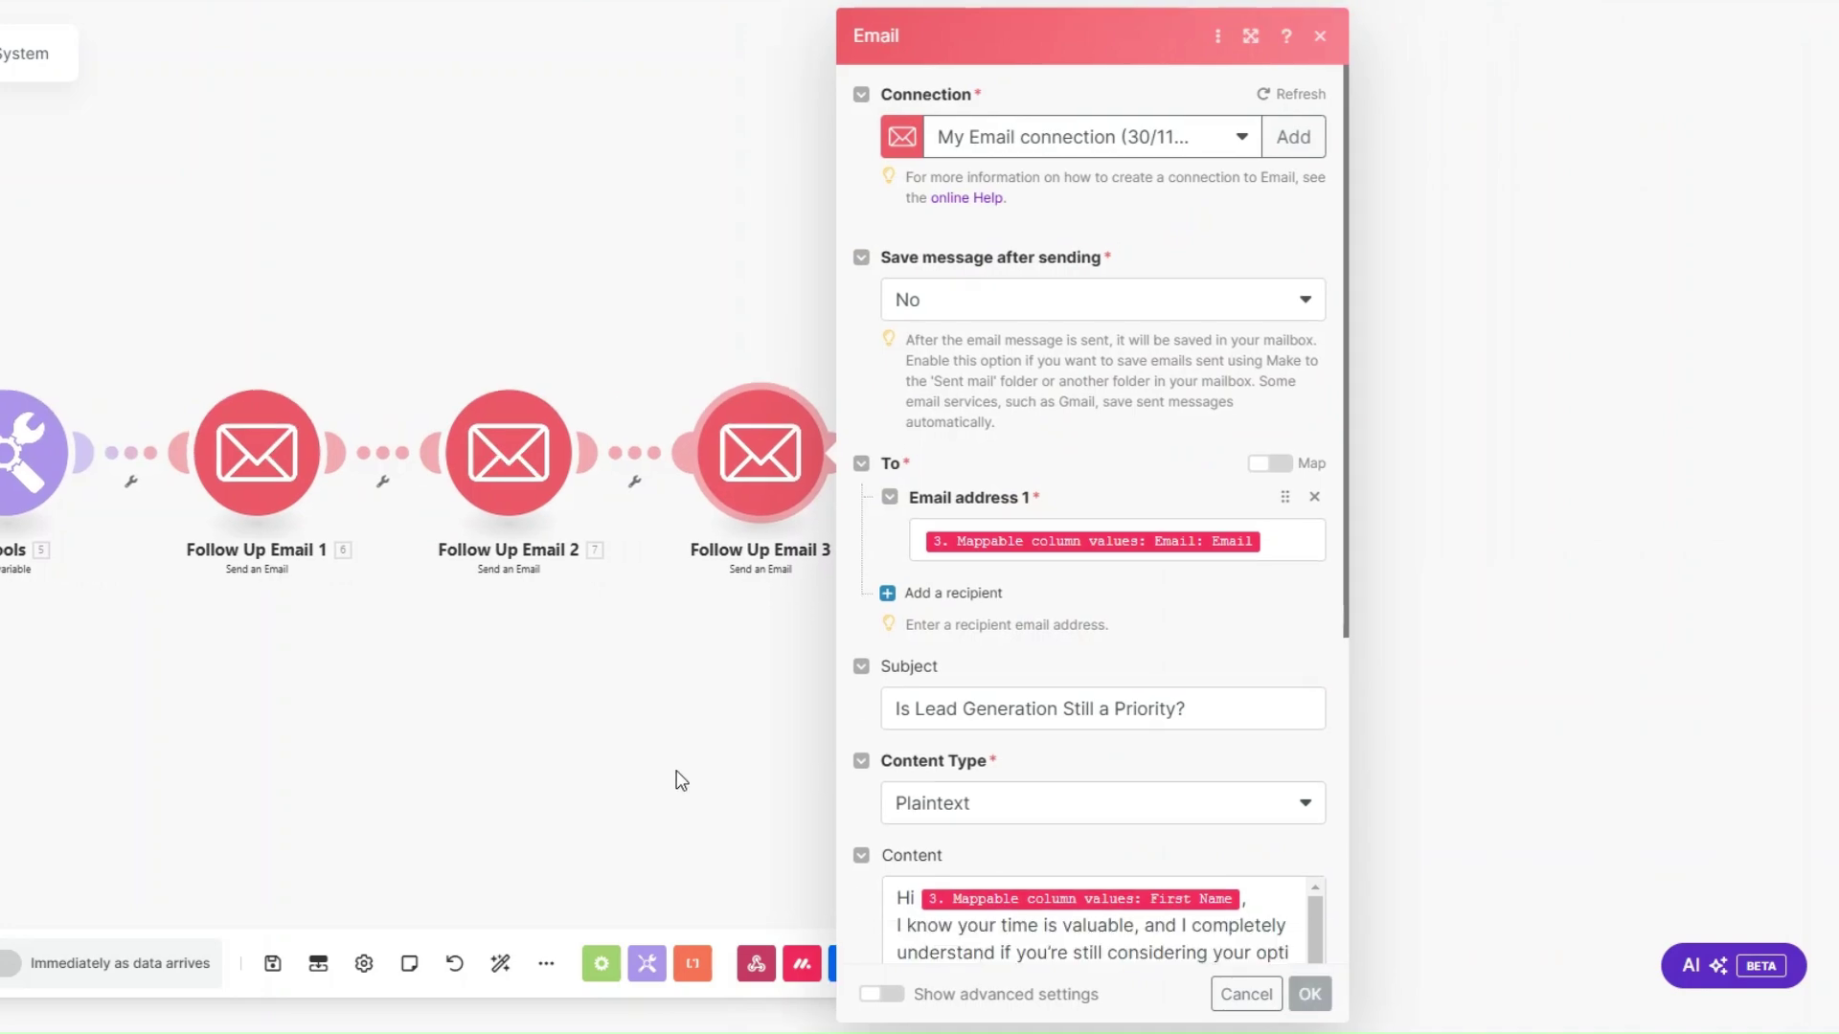
click(1284, 612)
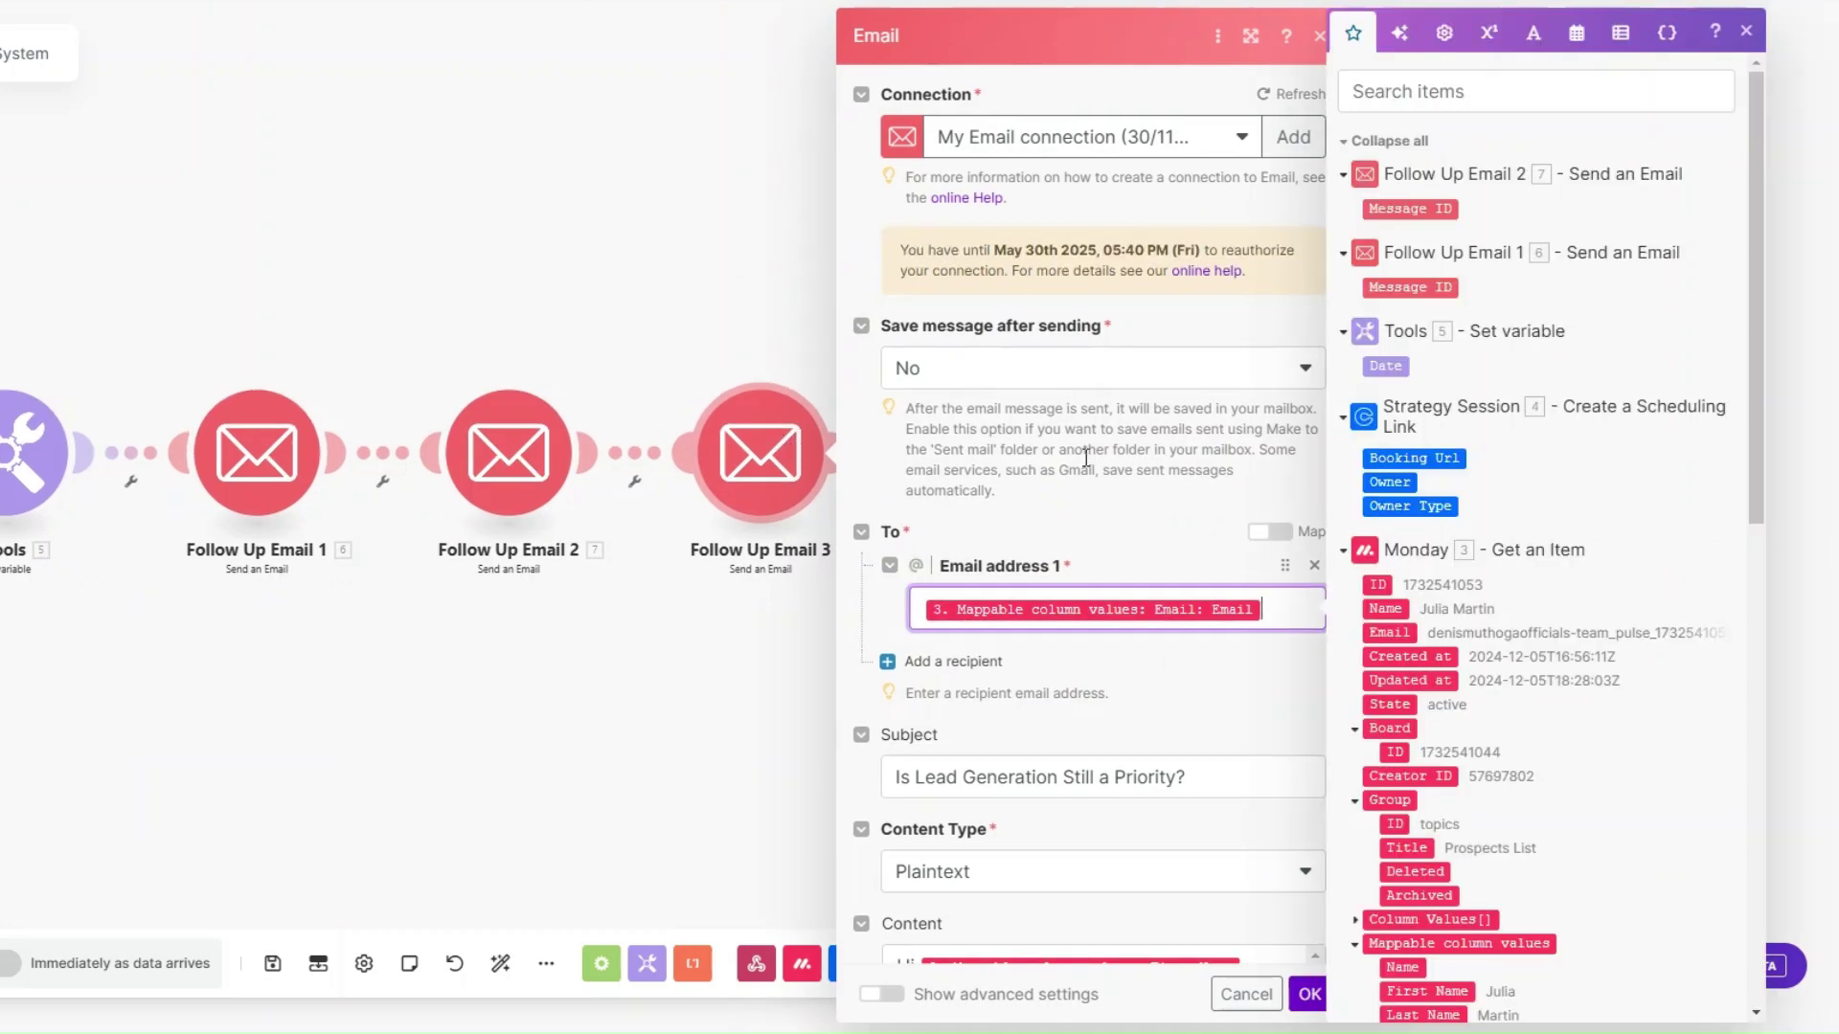
scroll(1114, 464, down, 3)
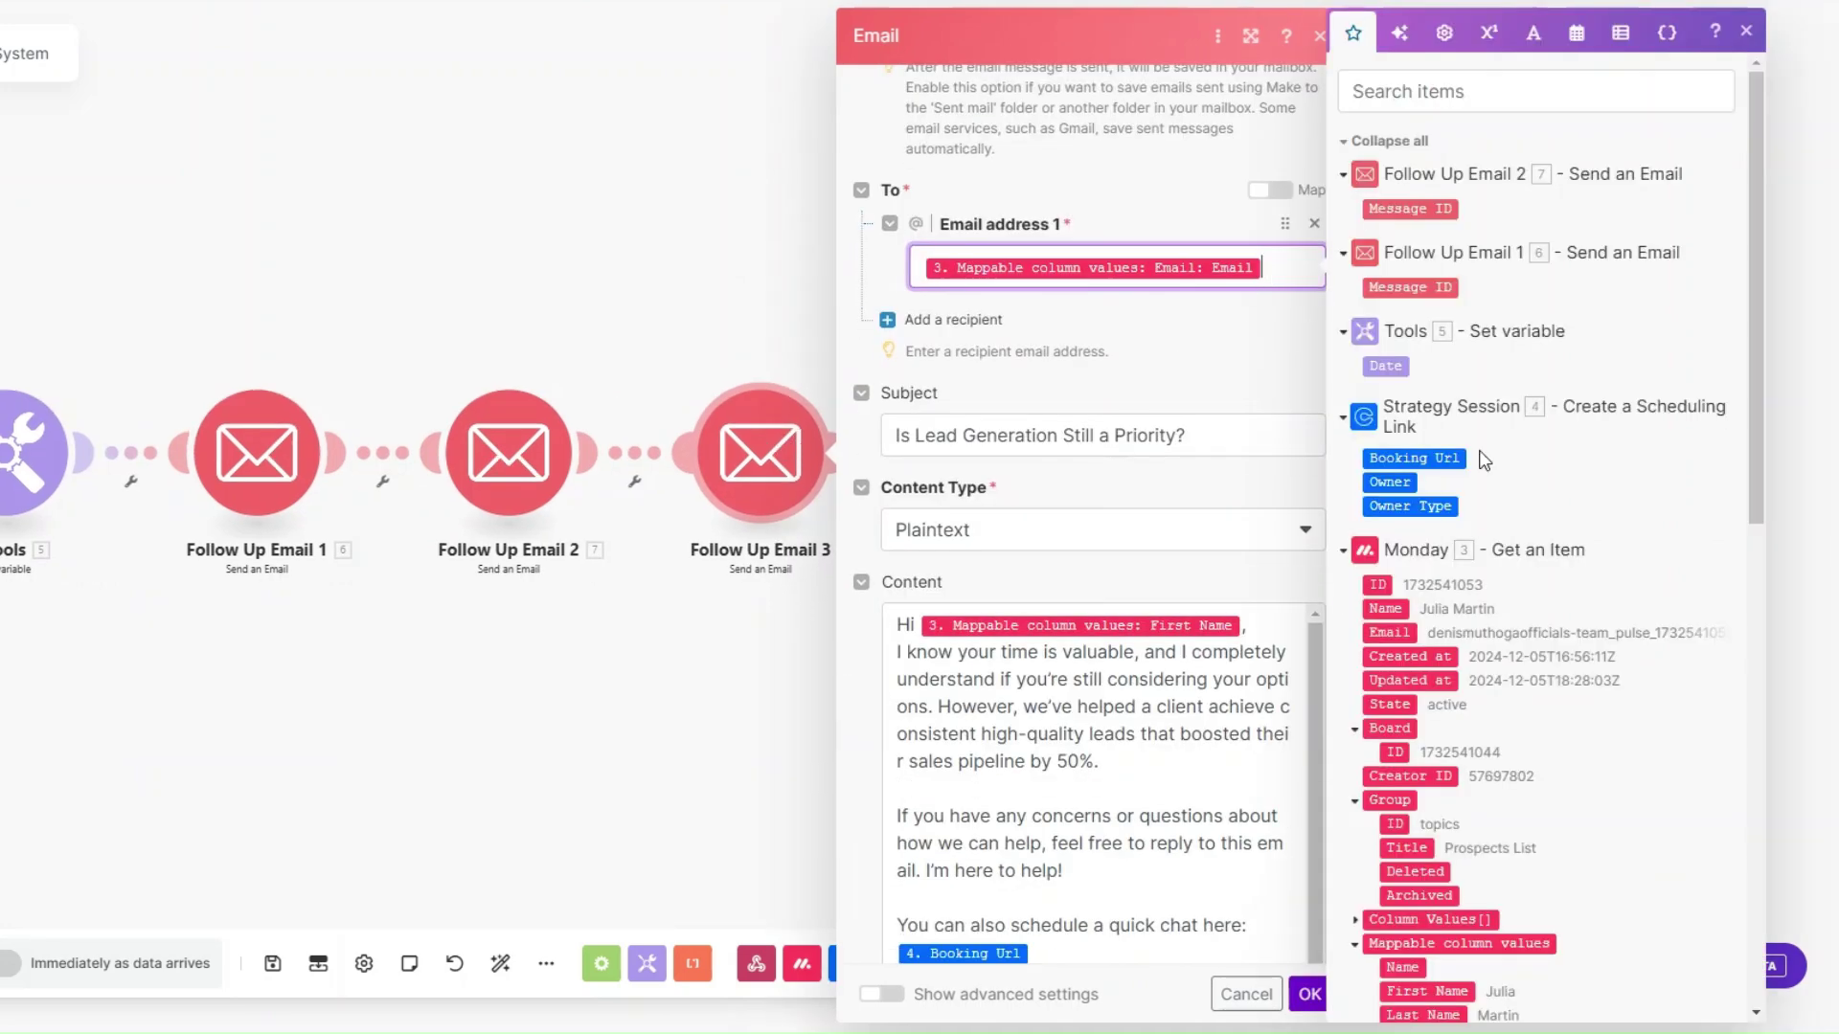
scroll(1478, 465, down, 4)
scroll(1464, 533, down, 2)
click(1406, 517)
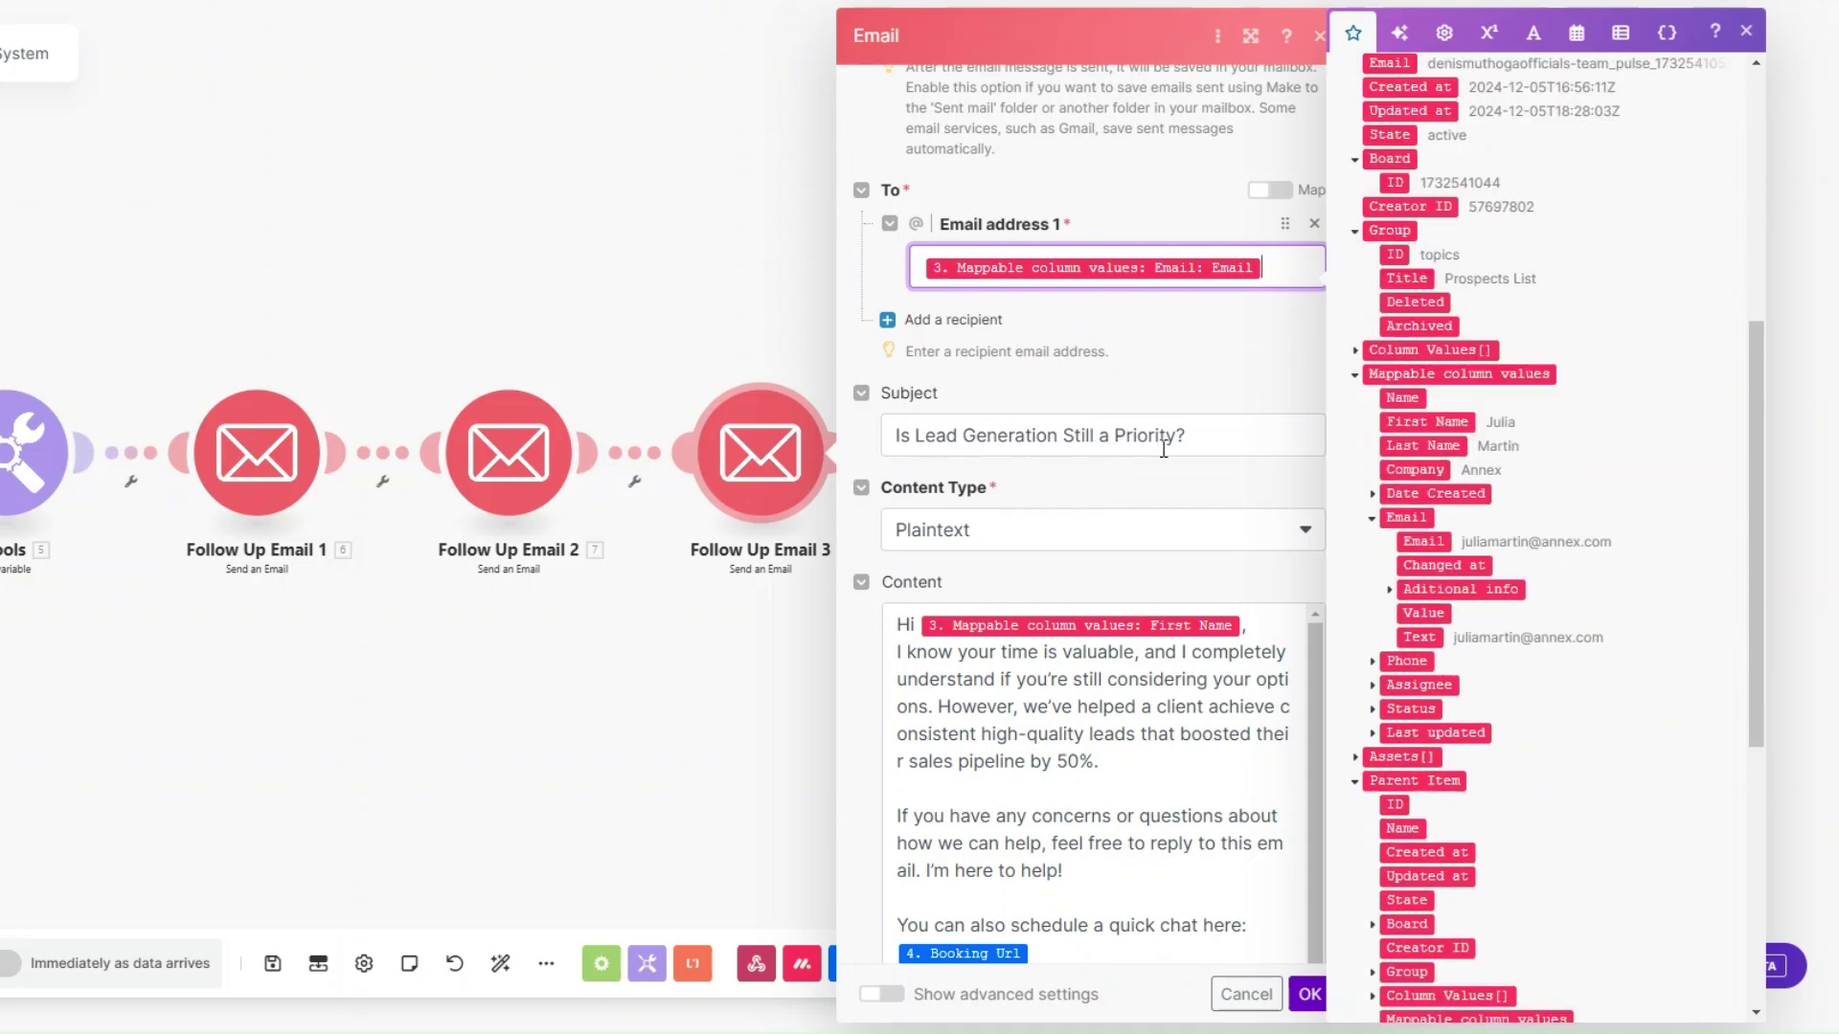
Review Follow Up Email 3's subject and message, including the First Name and Booking Url variables, and confirm the module.
click(1259, 438)
scroll(1259, 437, down, 3)
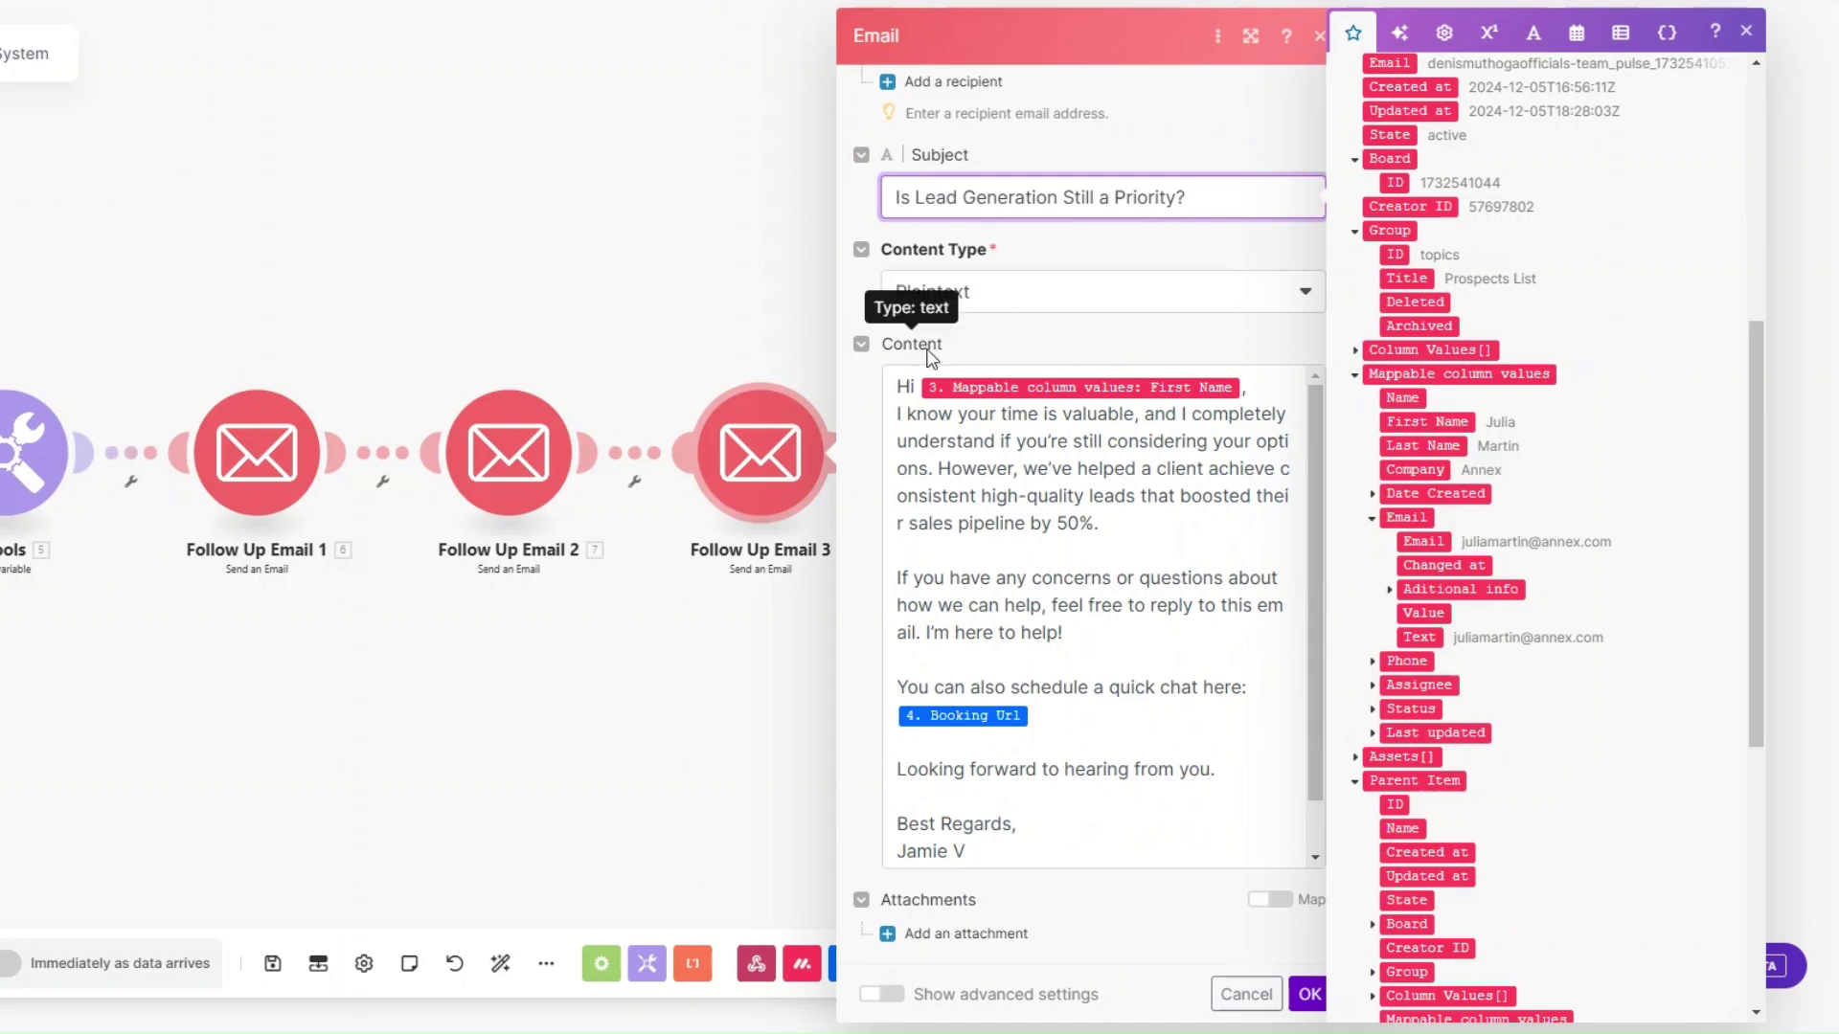
click(1156, 600)
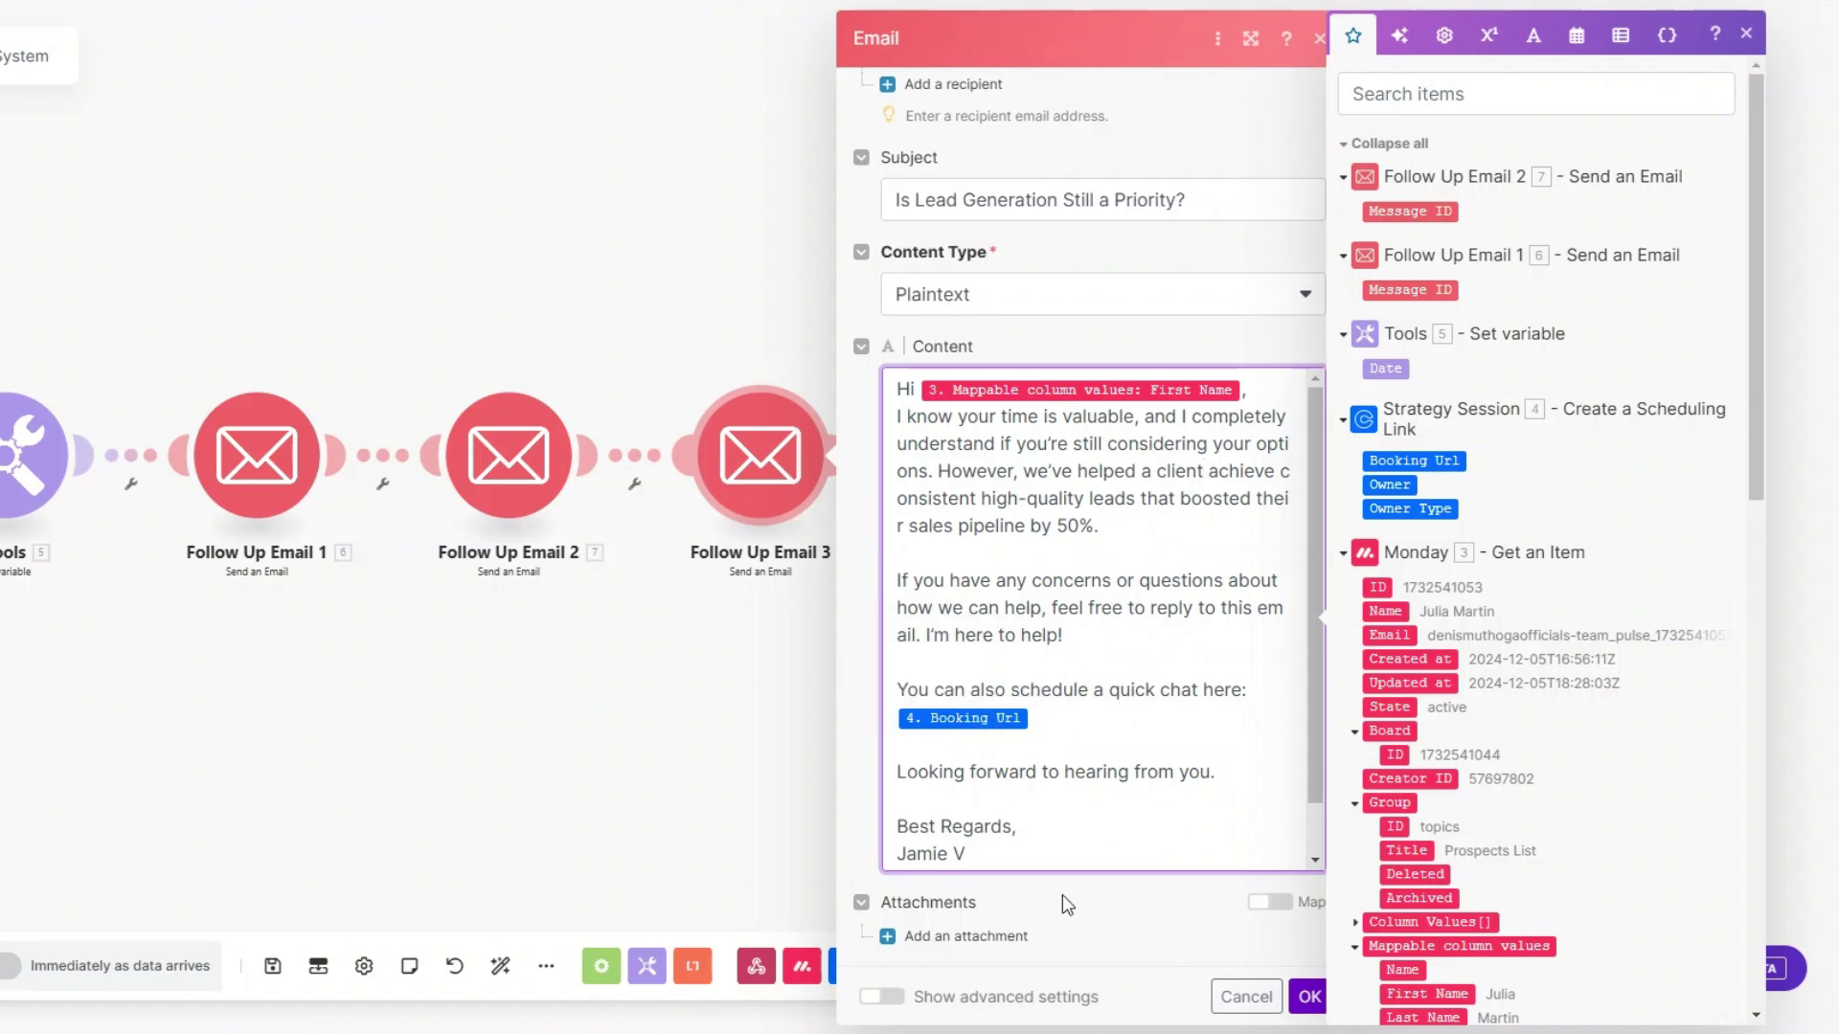
scroll(1111, 743, down, 2)
click(1308, 998)
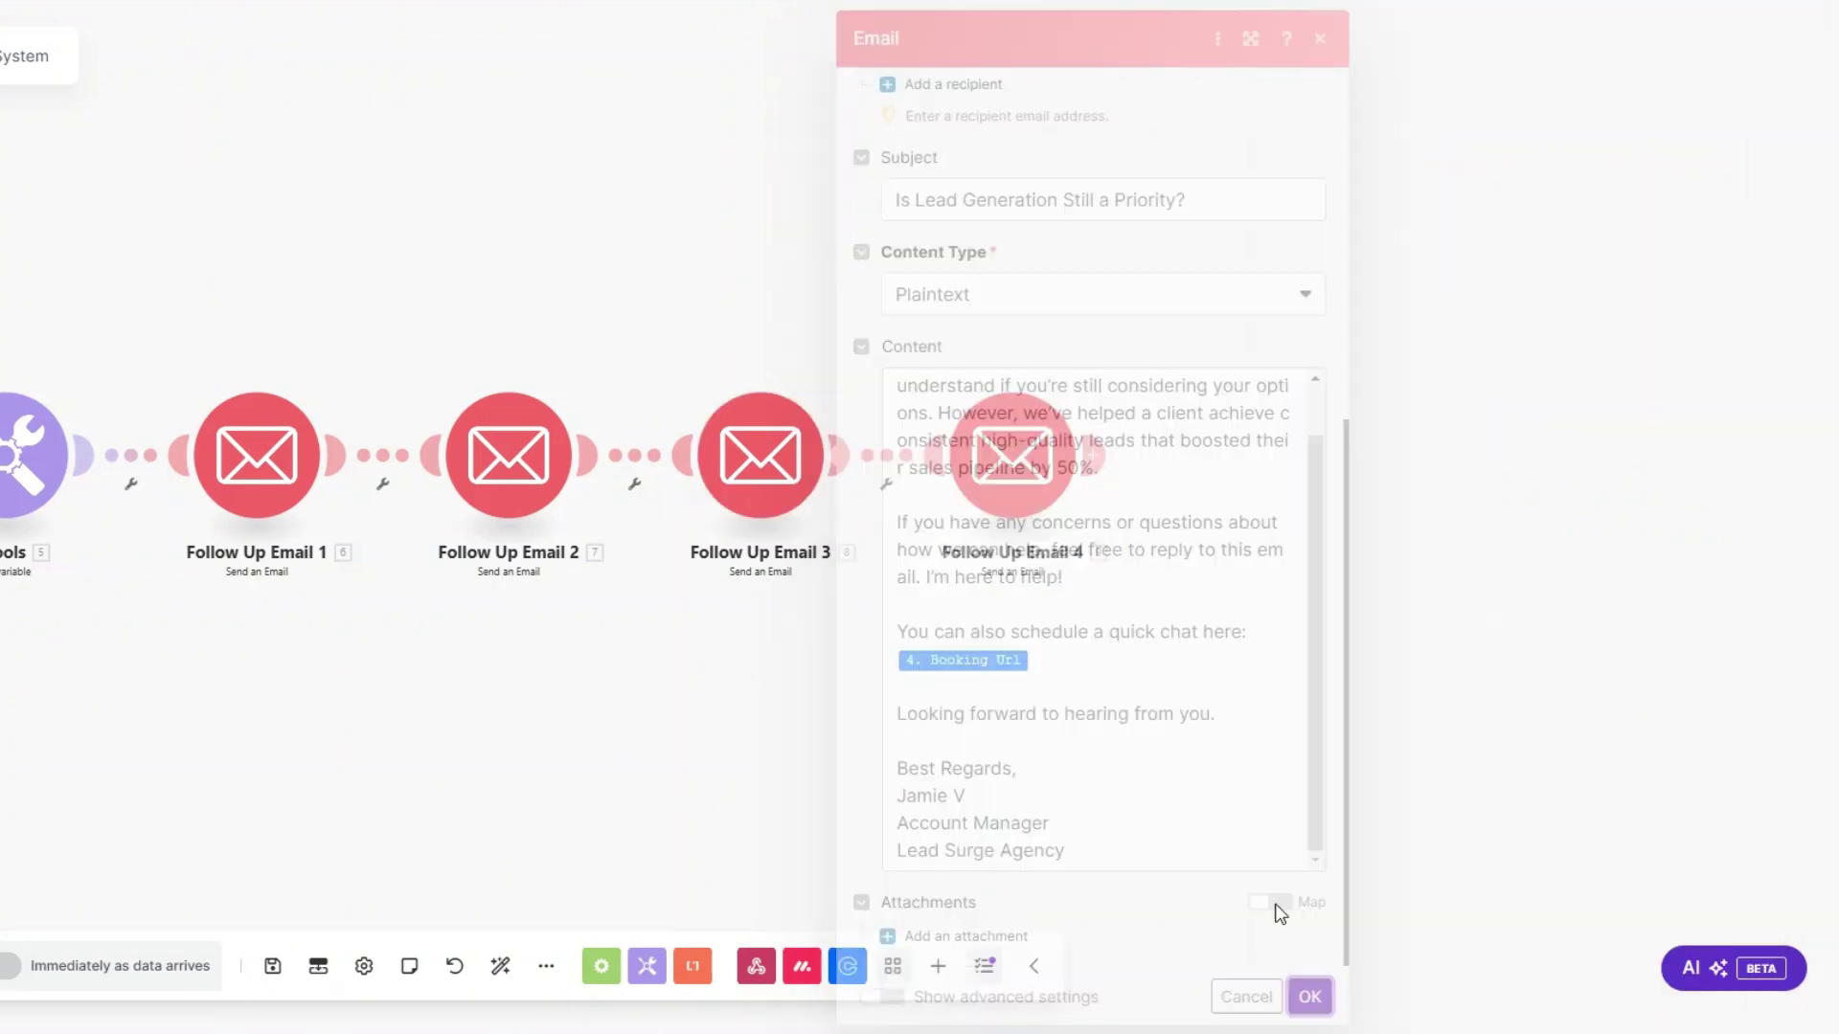
Open Follow Up Email 4's settings and check its recipient mapping against the Email column values of the Monday module.
click(1023, 474)
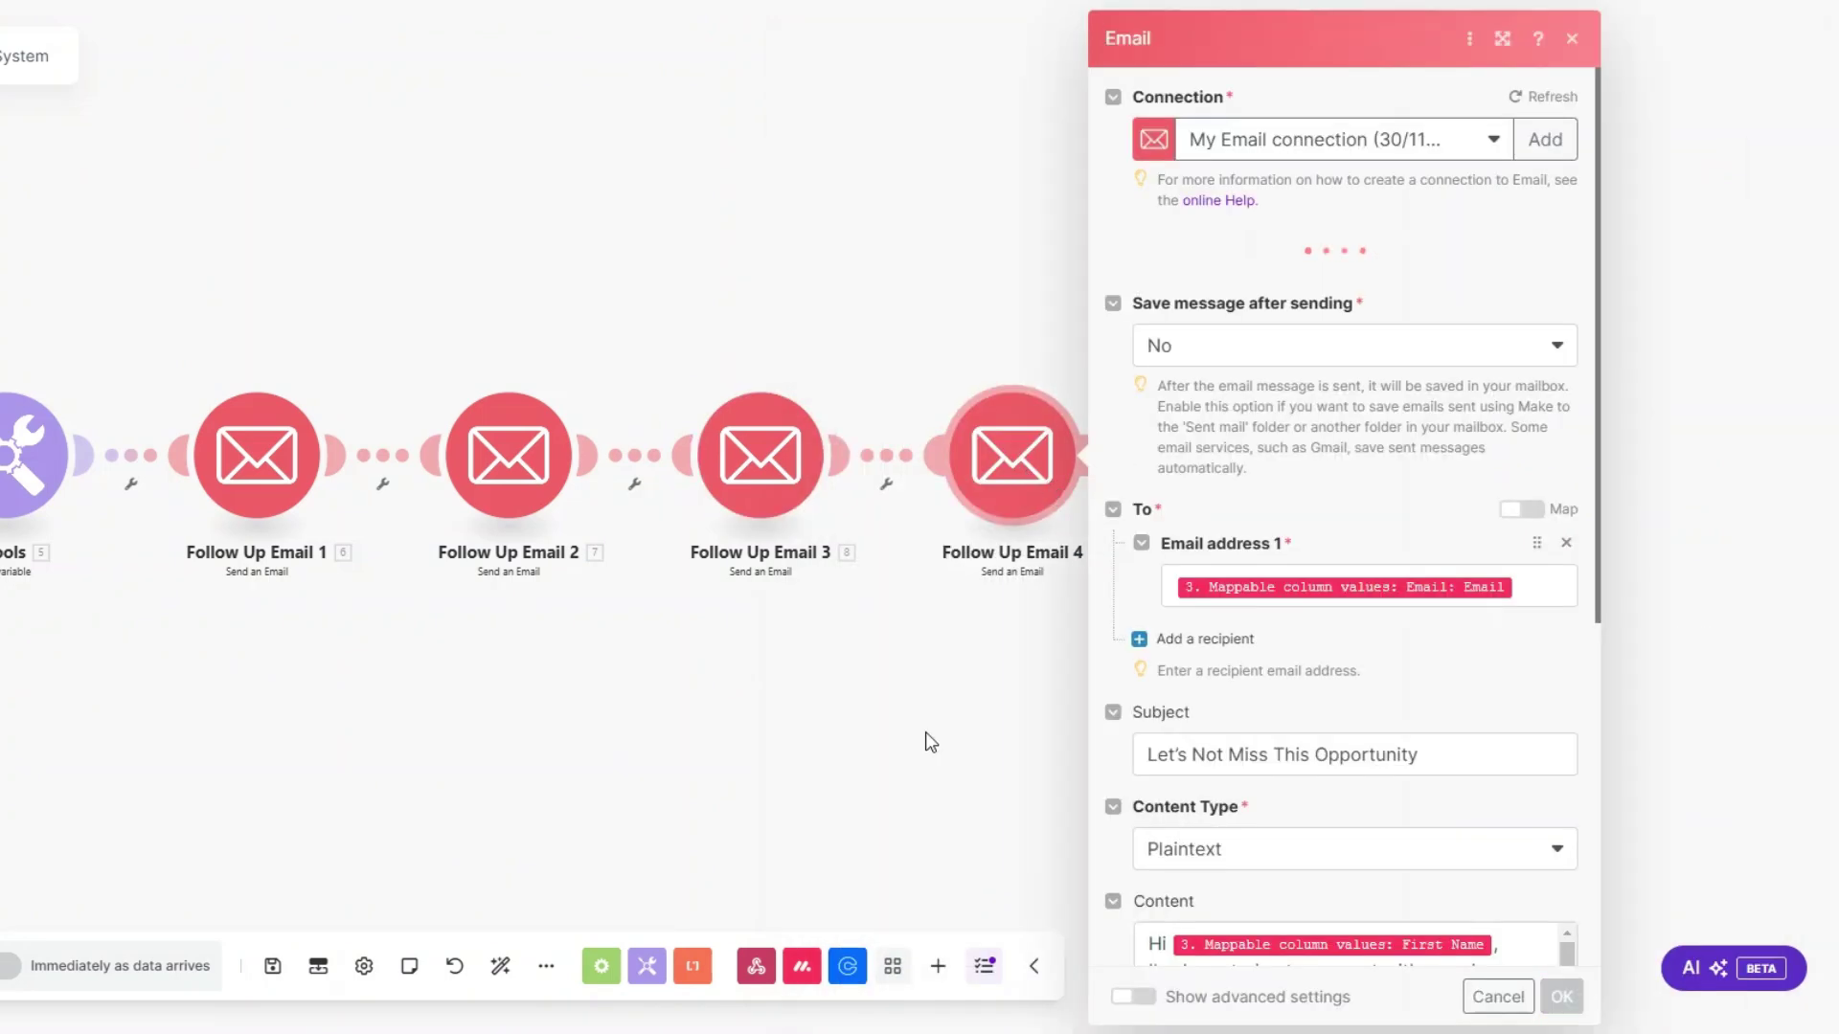
click(1321, 620)
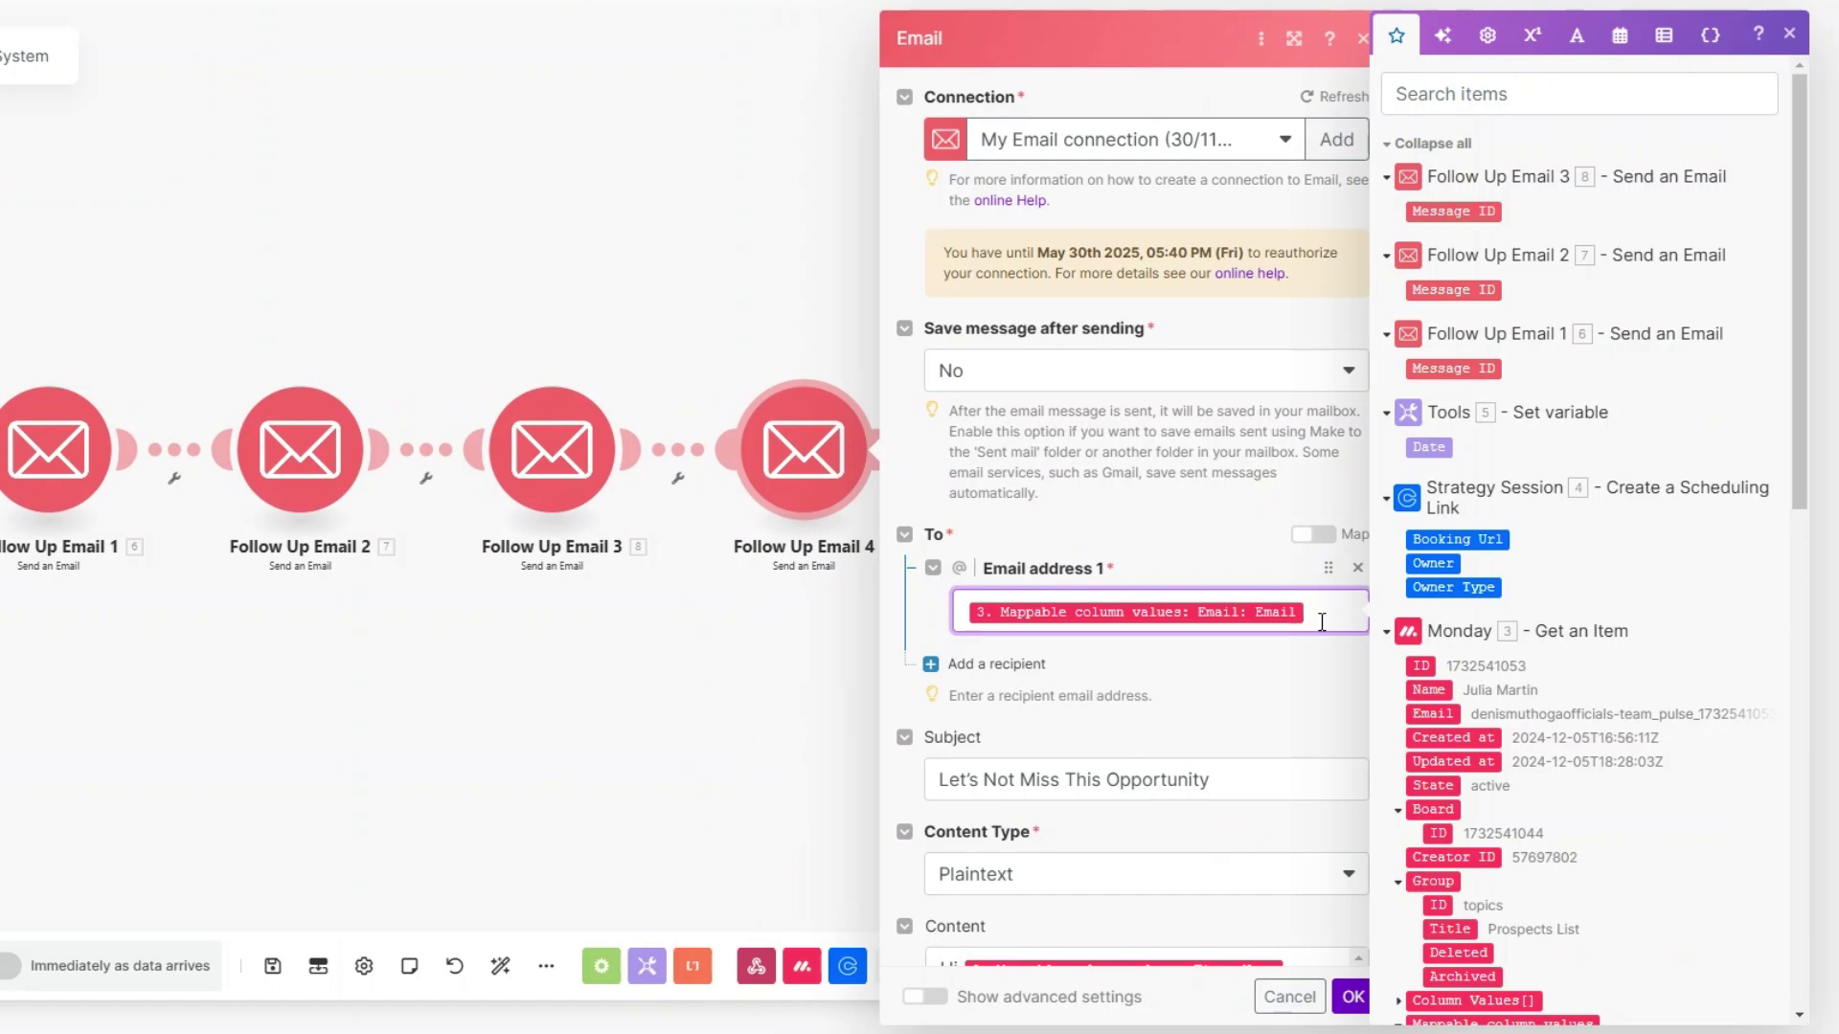
scroll(1322, 620, down, 4)
scroll(1492, 536, down, 5)
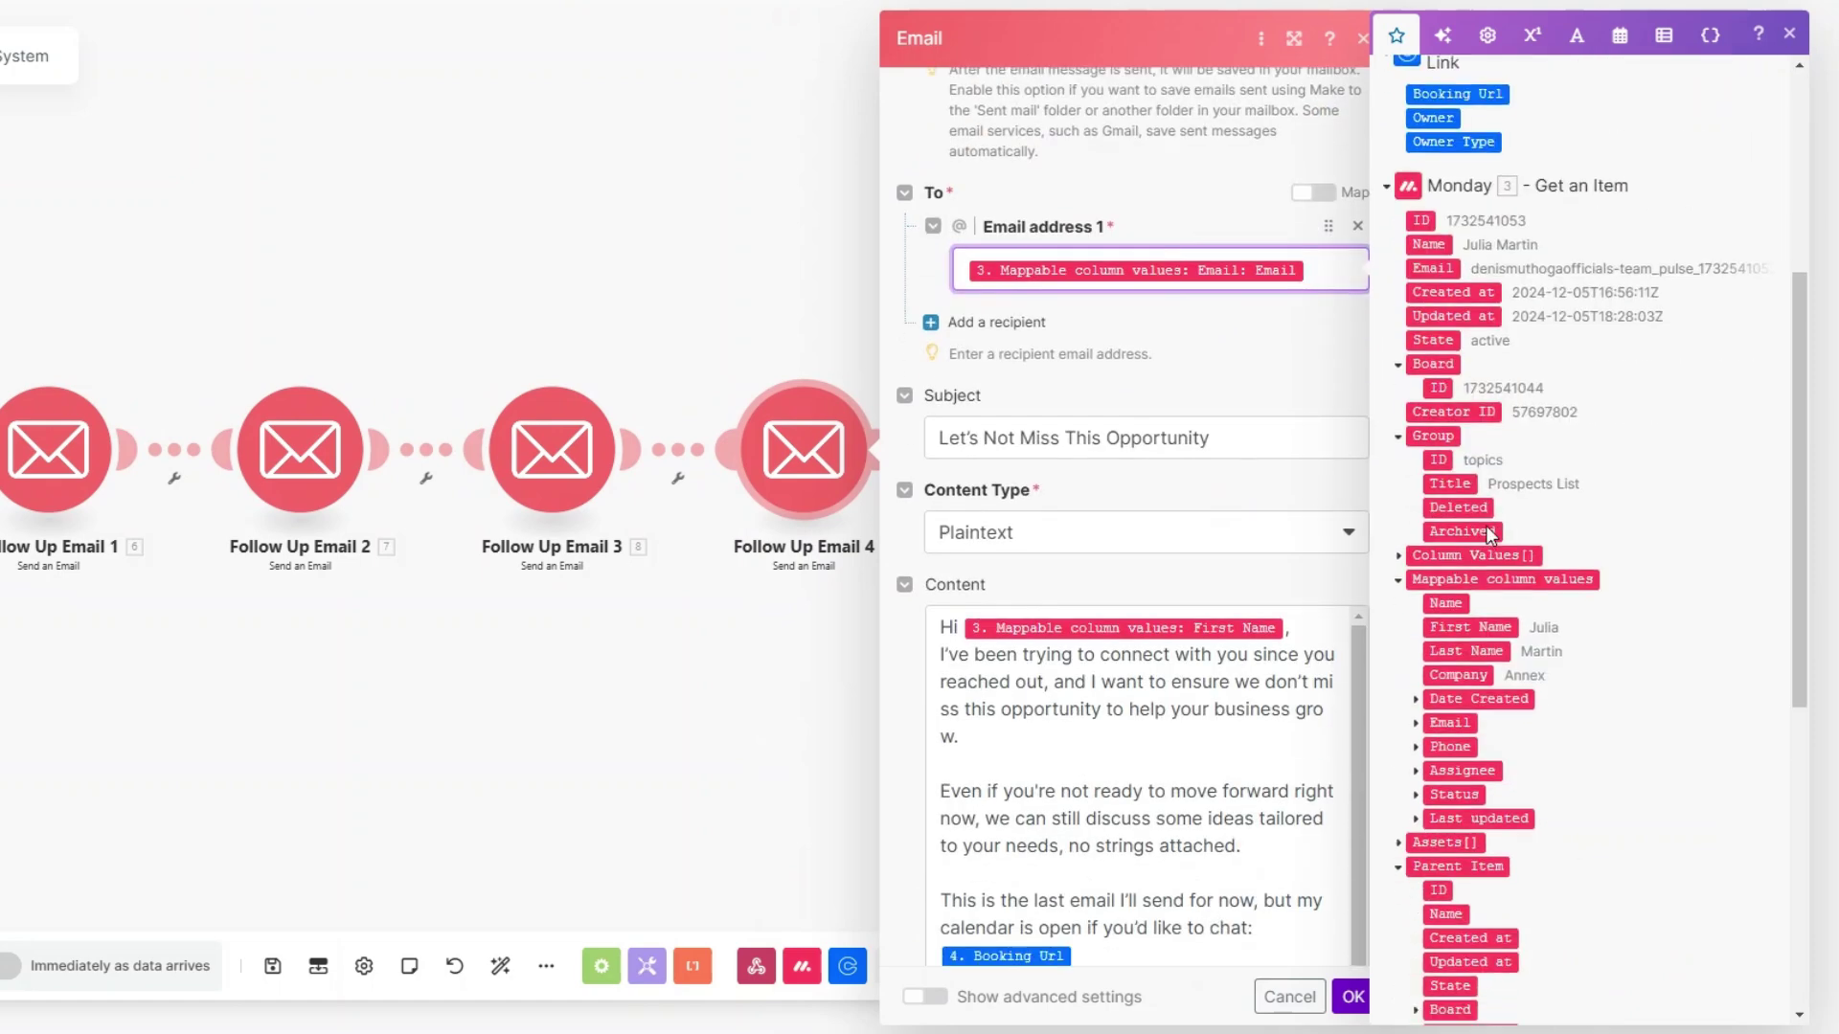
scroll(1491, 536, down, 3)
click(1422, 600)
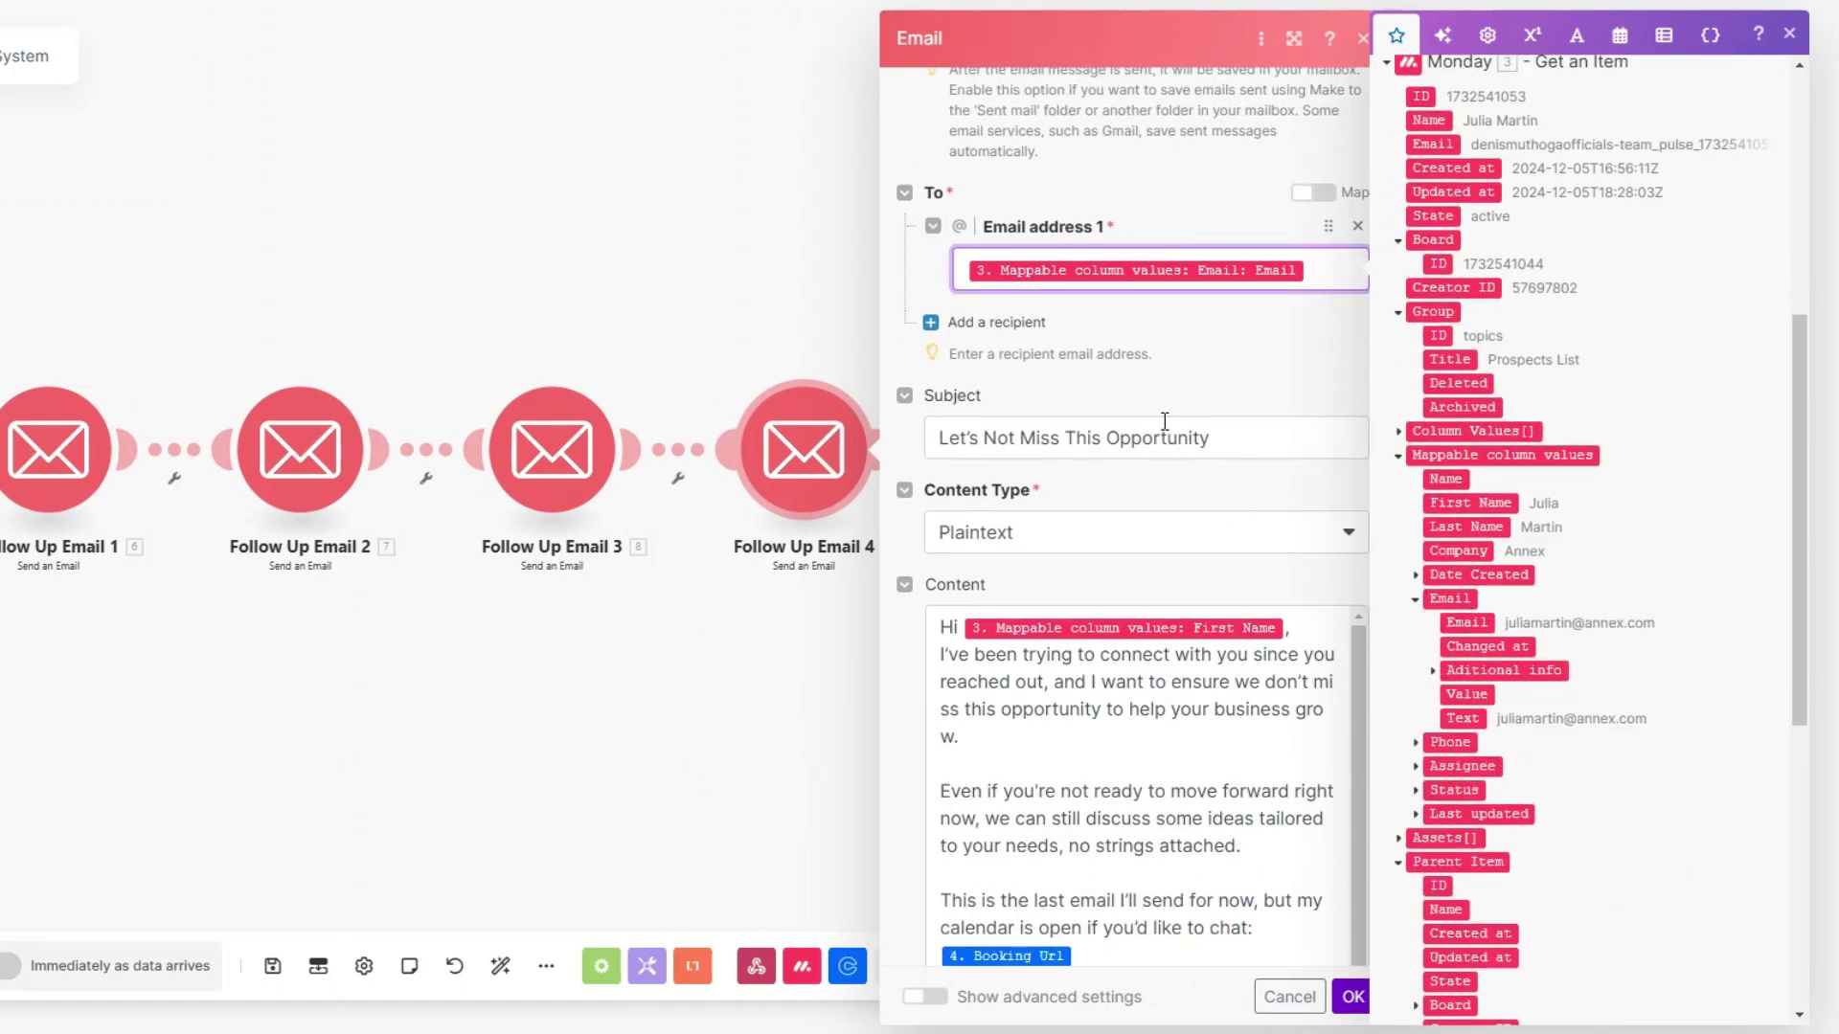
Review Follow Up Email 4's subject and message, including the Booking Url variable, and confirm the module.
scroll(1165, 422, down, 1)
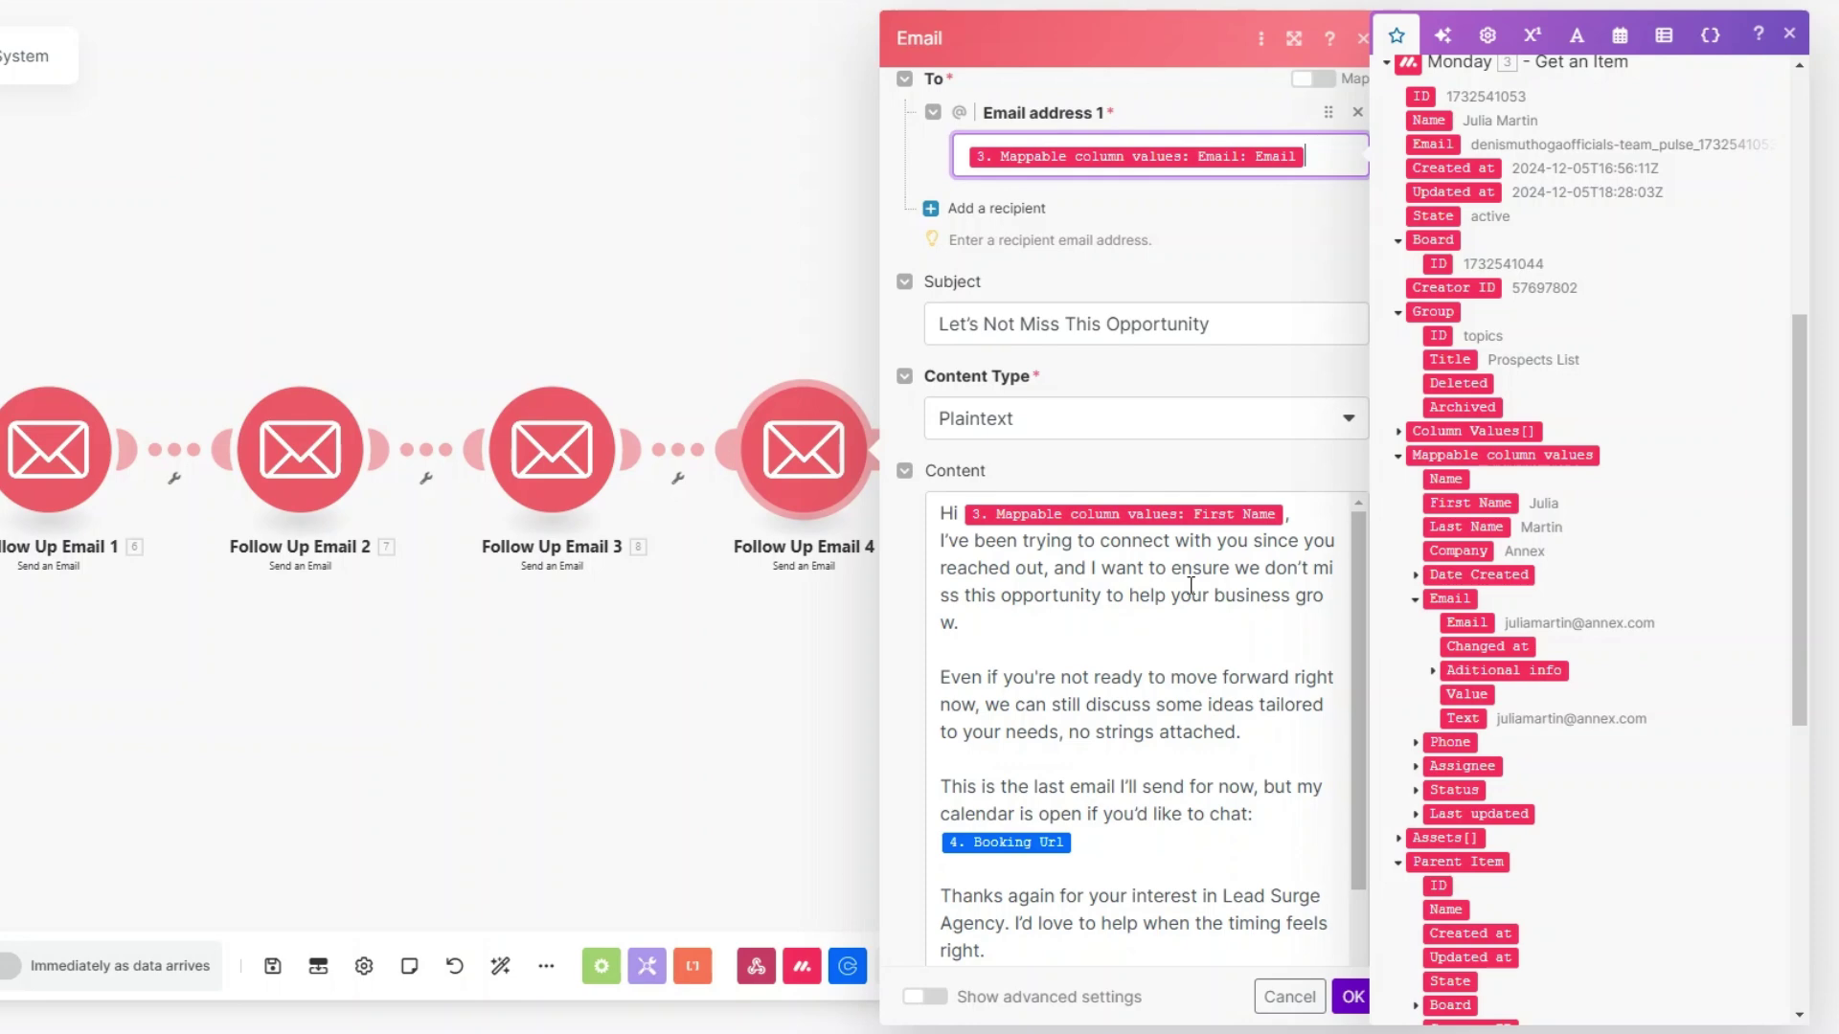
scroll(1191, 589, down, 2)
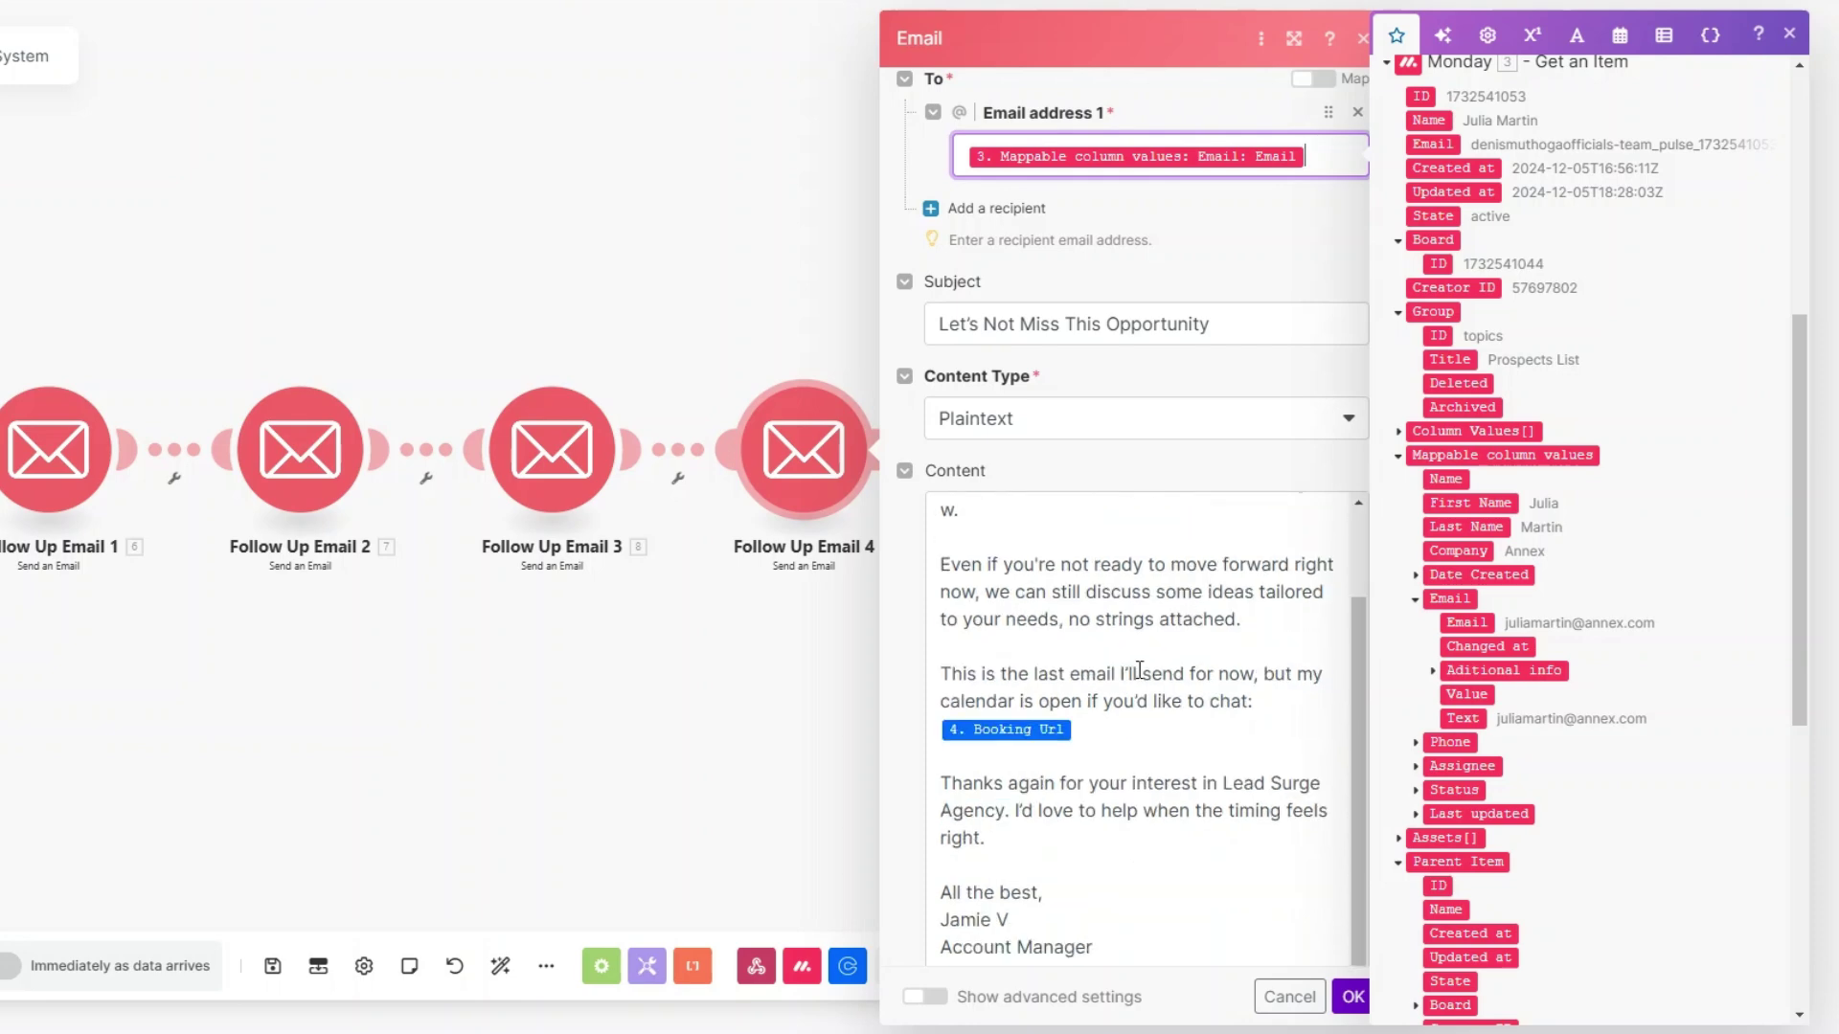
mouse_move(1050, 728)
click(1353, 996)
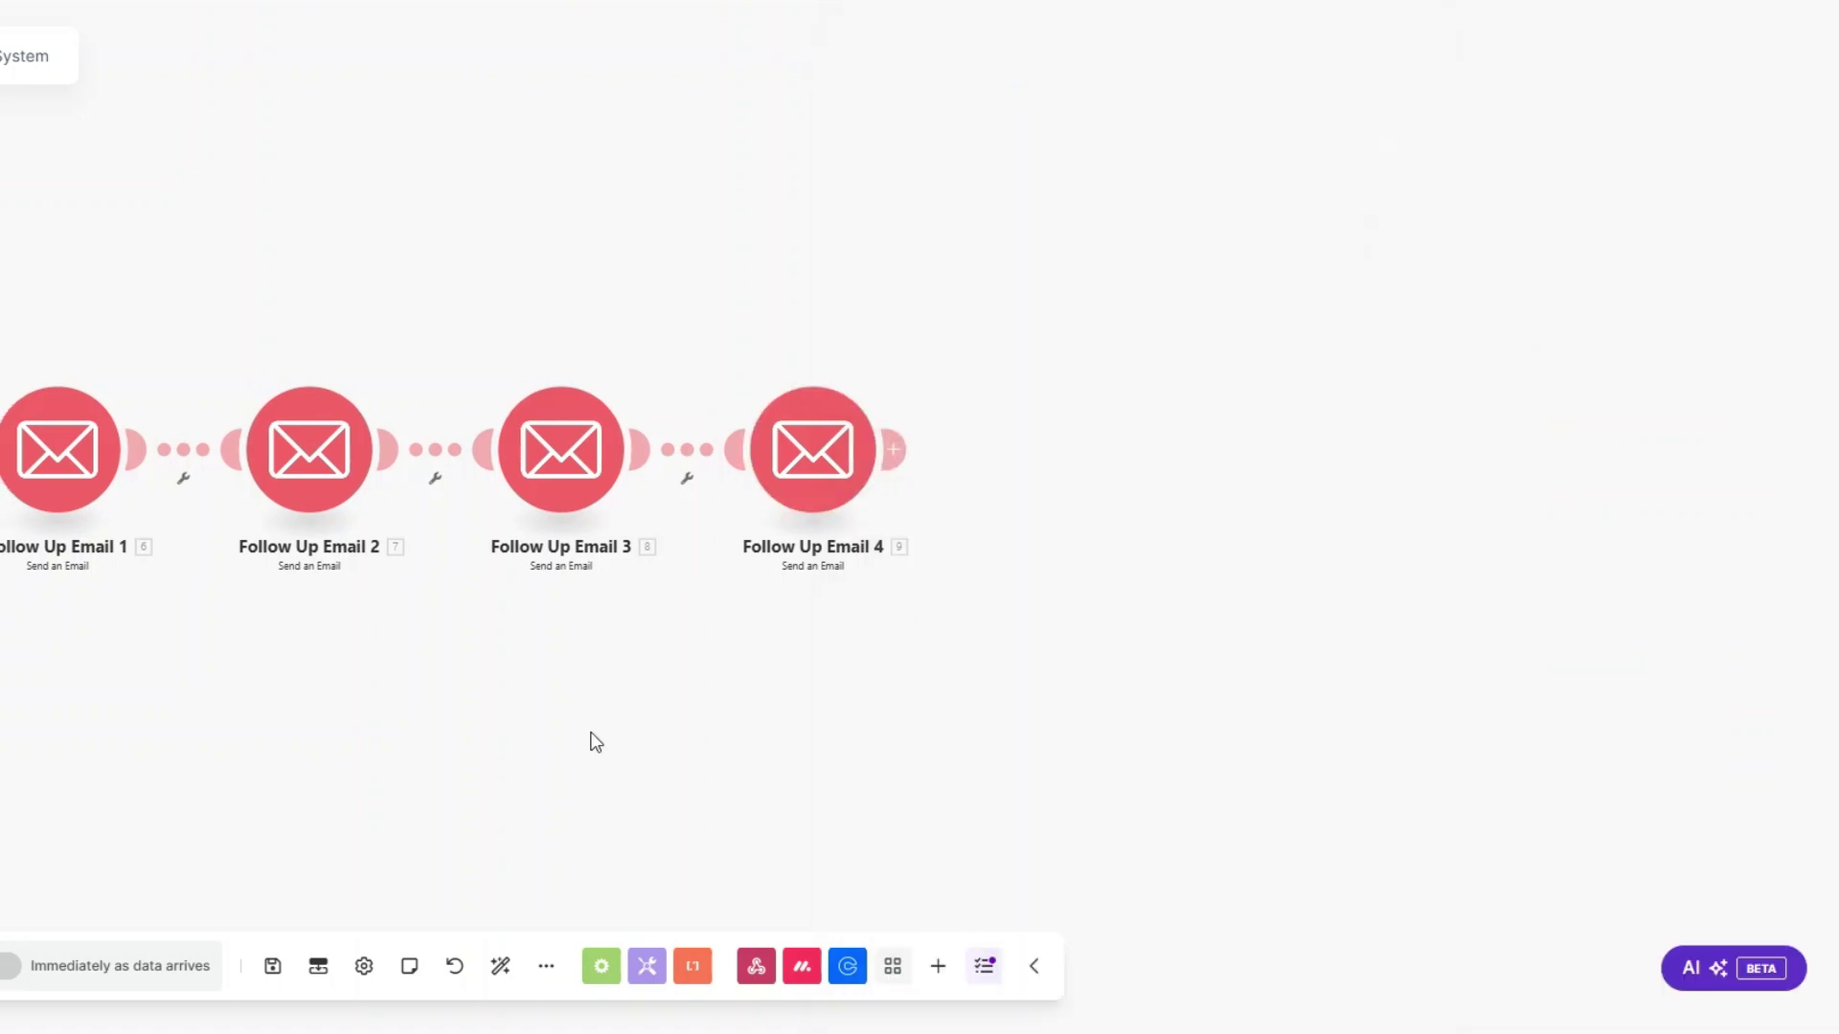
Set up a filter between Follow Up Email 1 and Follow Up Email 2 and label it "Wait 1 day".
drag(591, 743, 1067, 767)
scroll(858, 738, left, 2)
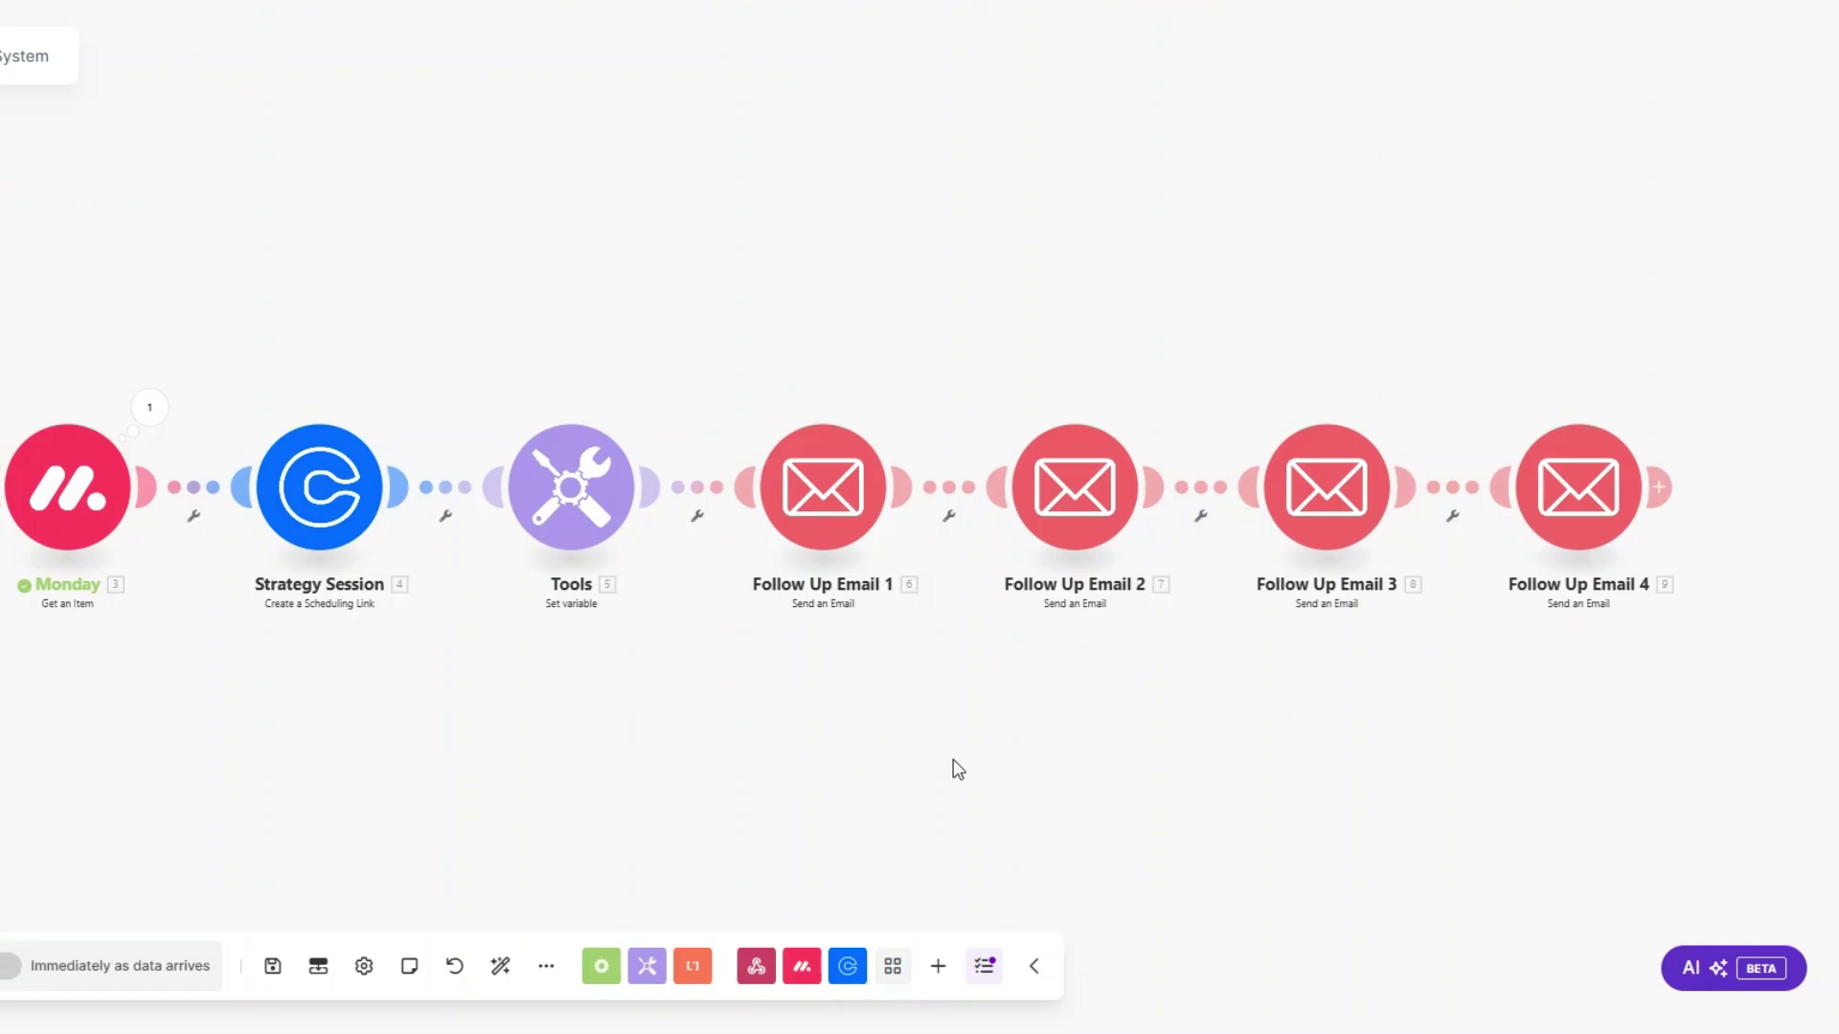
scroll(949, 765, left, 1)
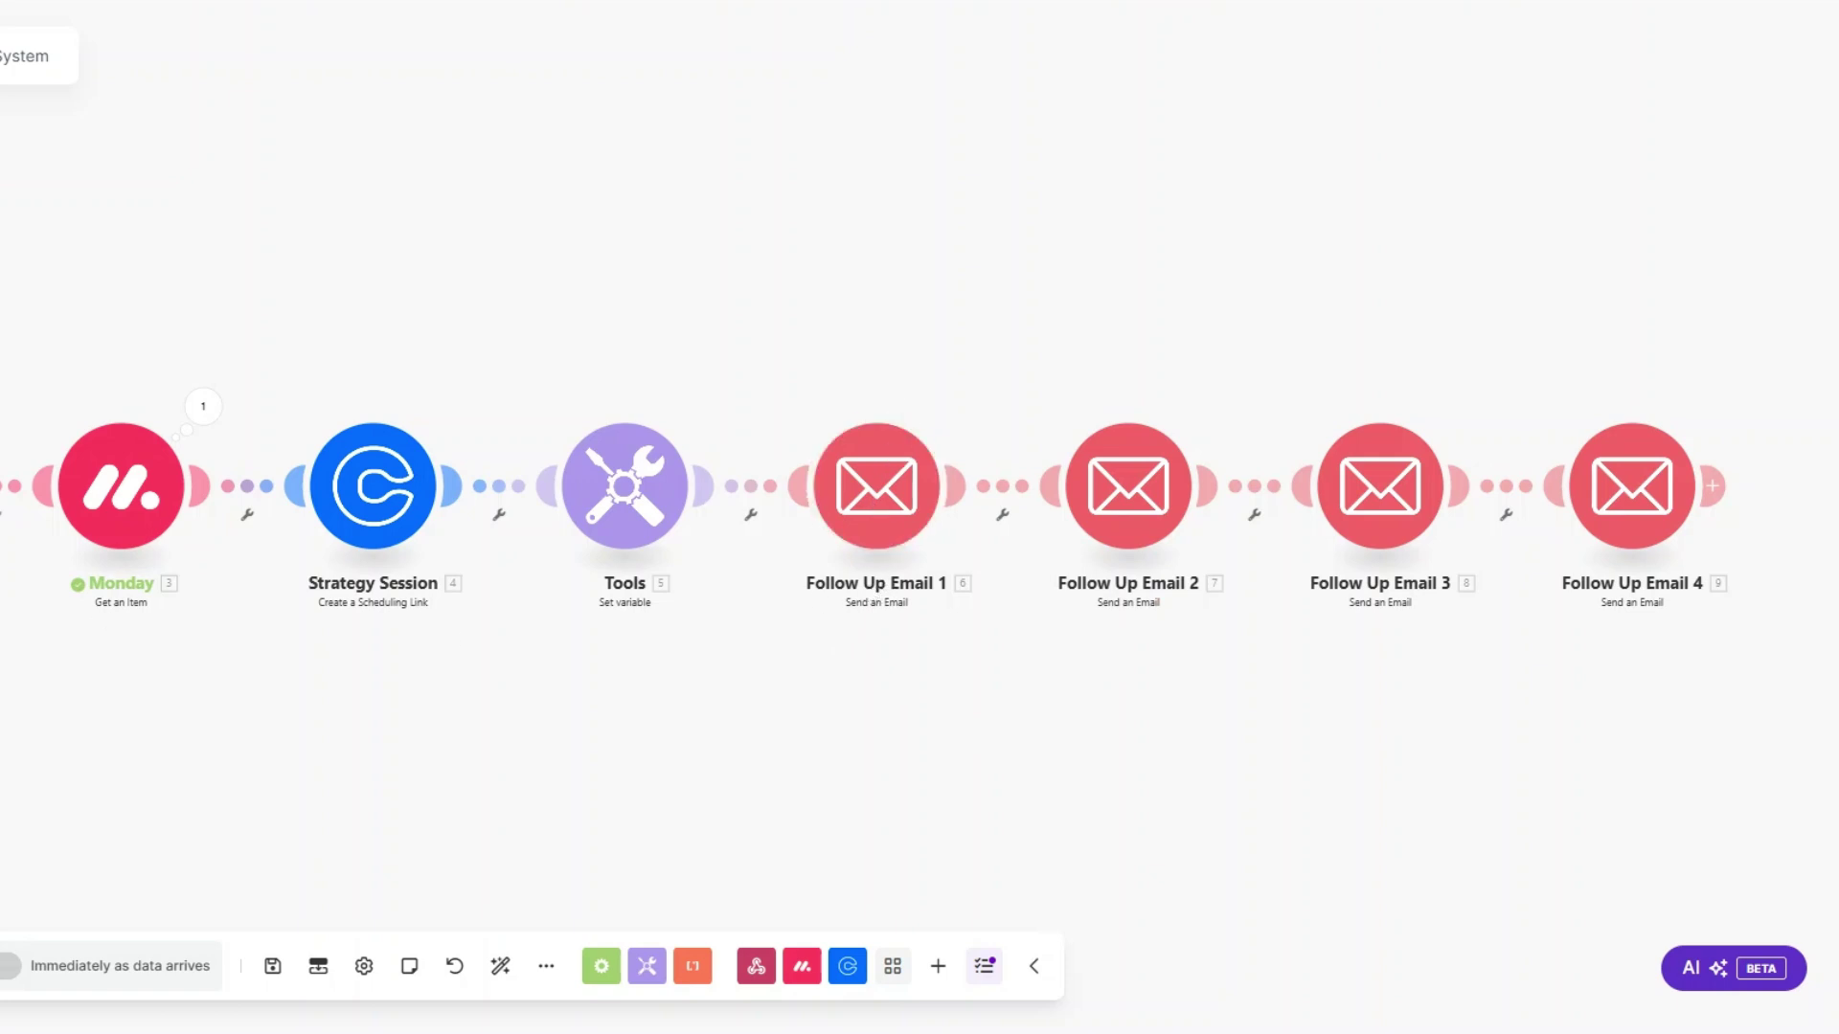
click(1001, 515)
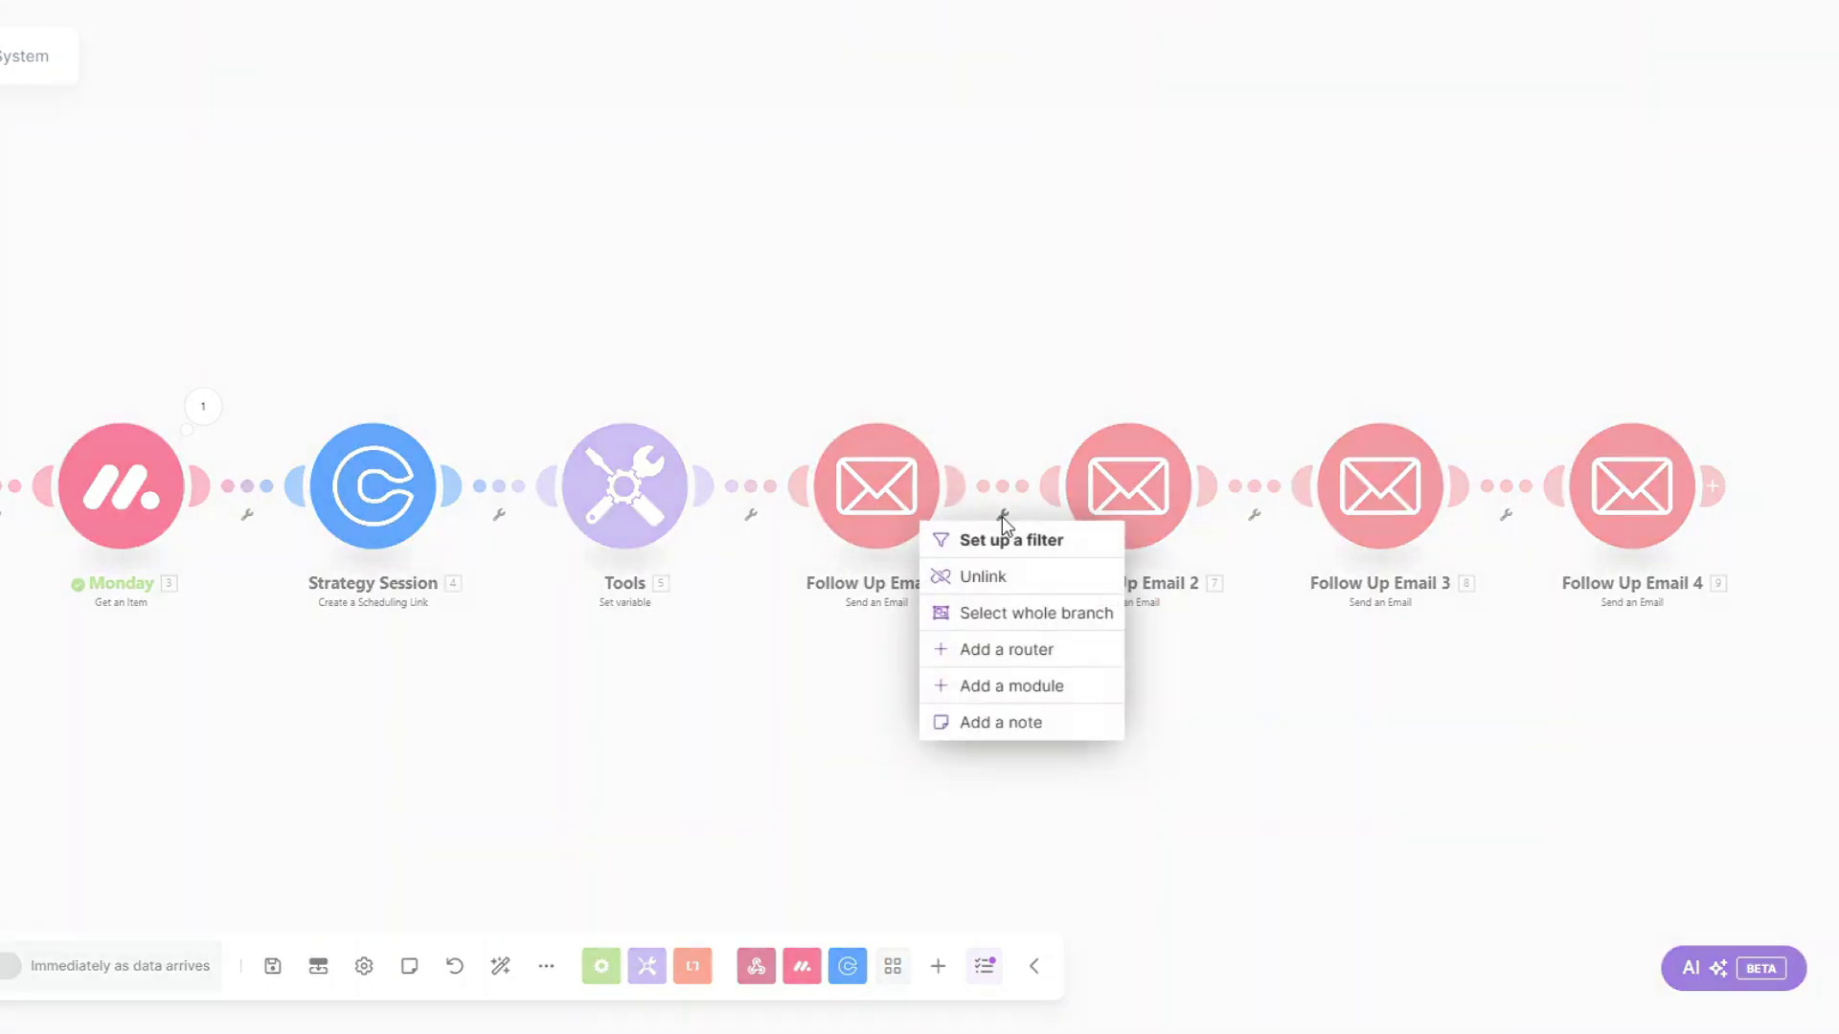
click(1007, 542)
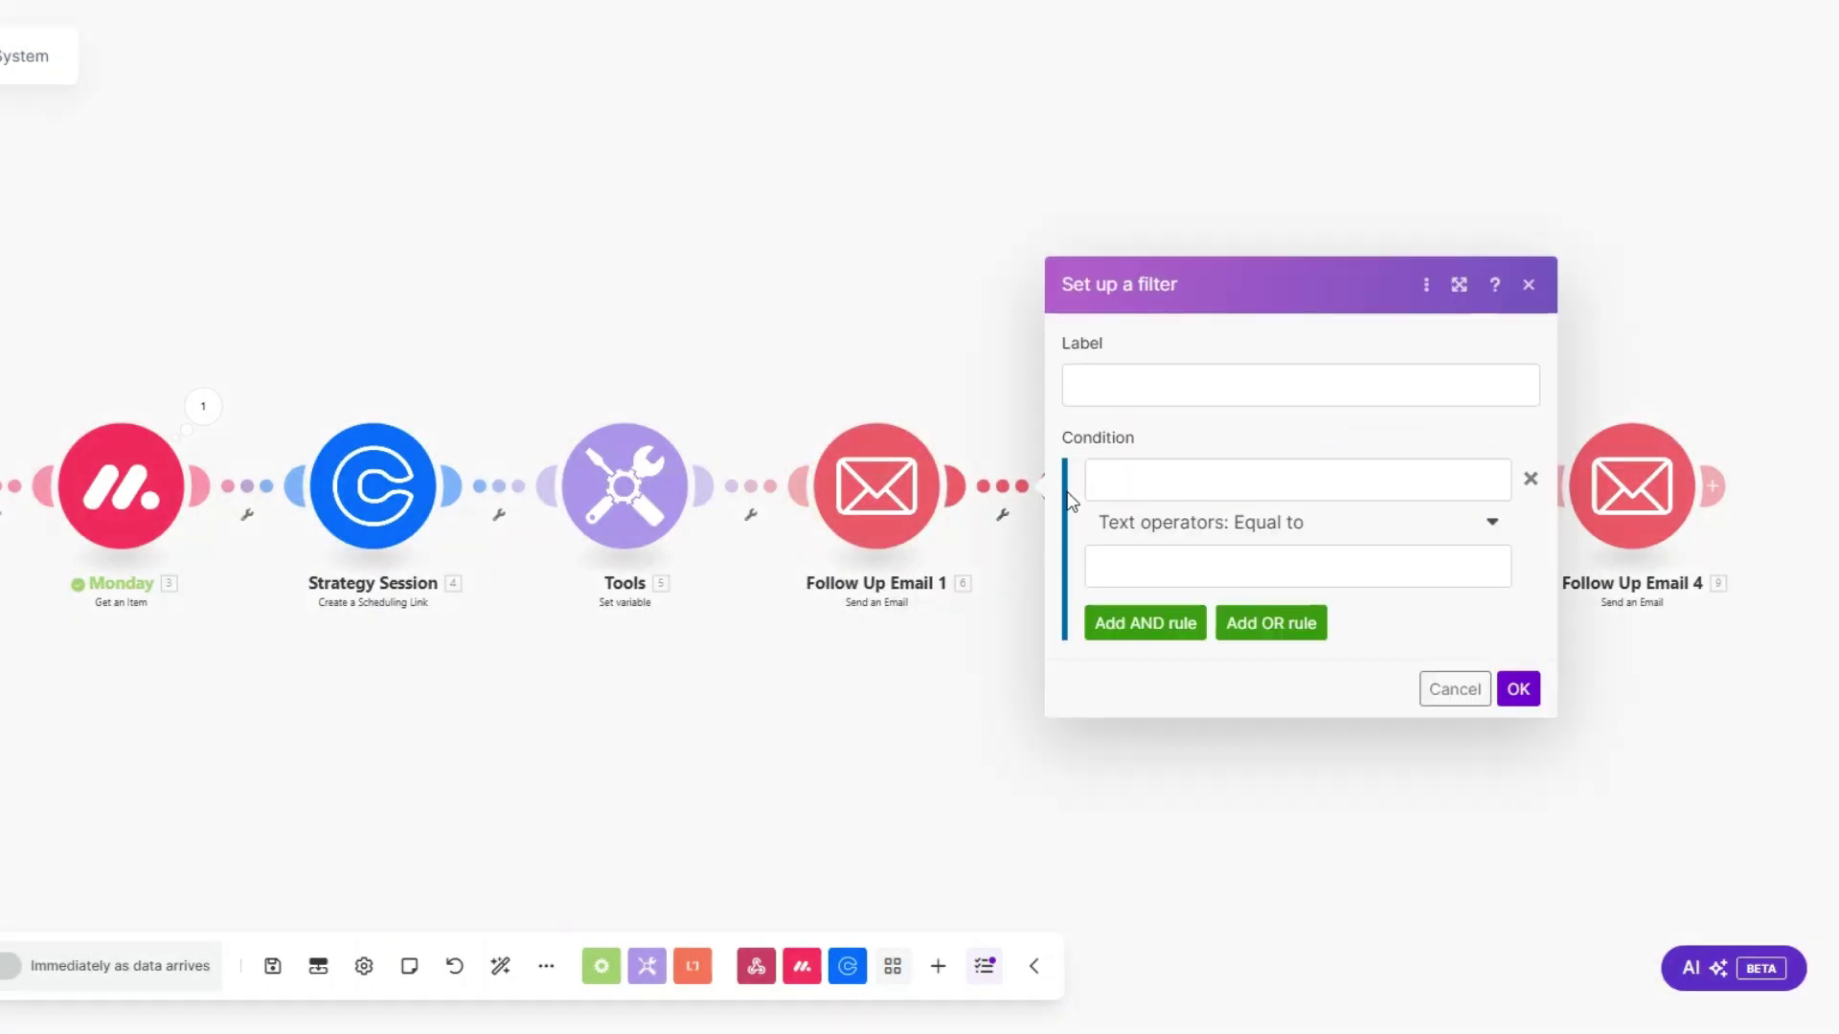
click(1119, 390)
text(Wait 1 day)
Map the Tools Date variable as the Wait 1 day filter's condition and set its operator to Datetime Equal to.
click(1207, 480)
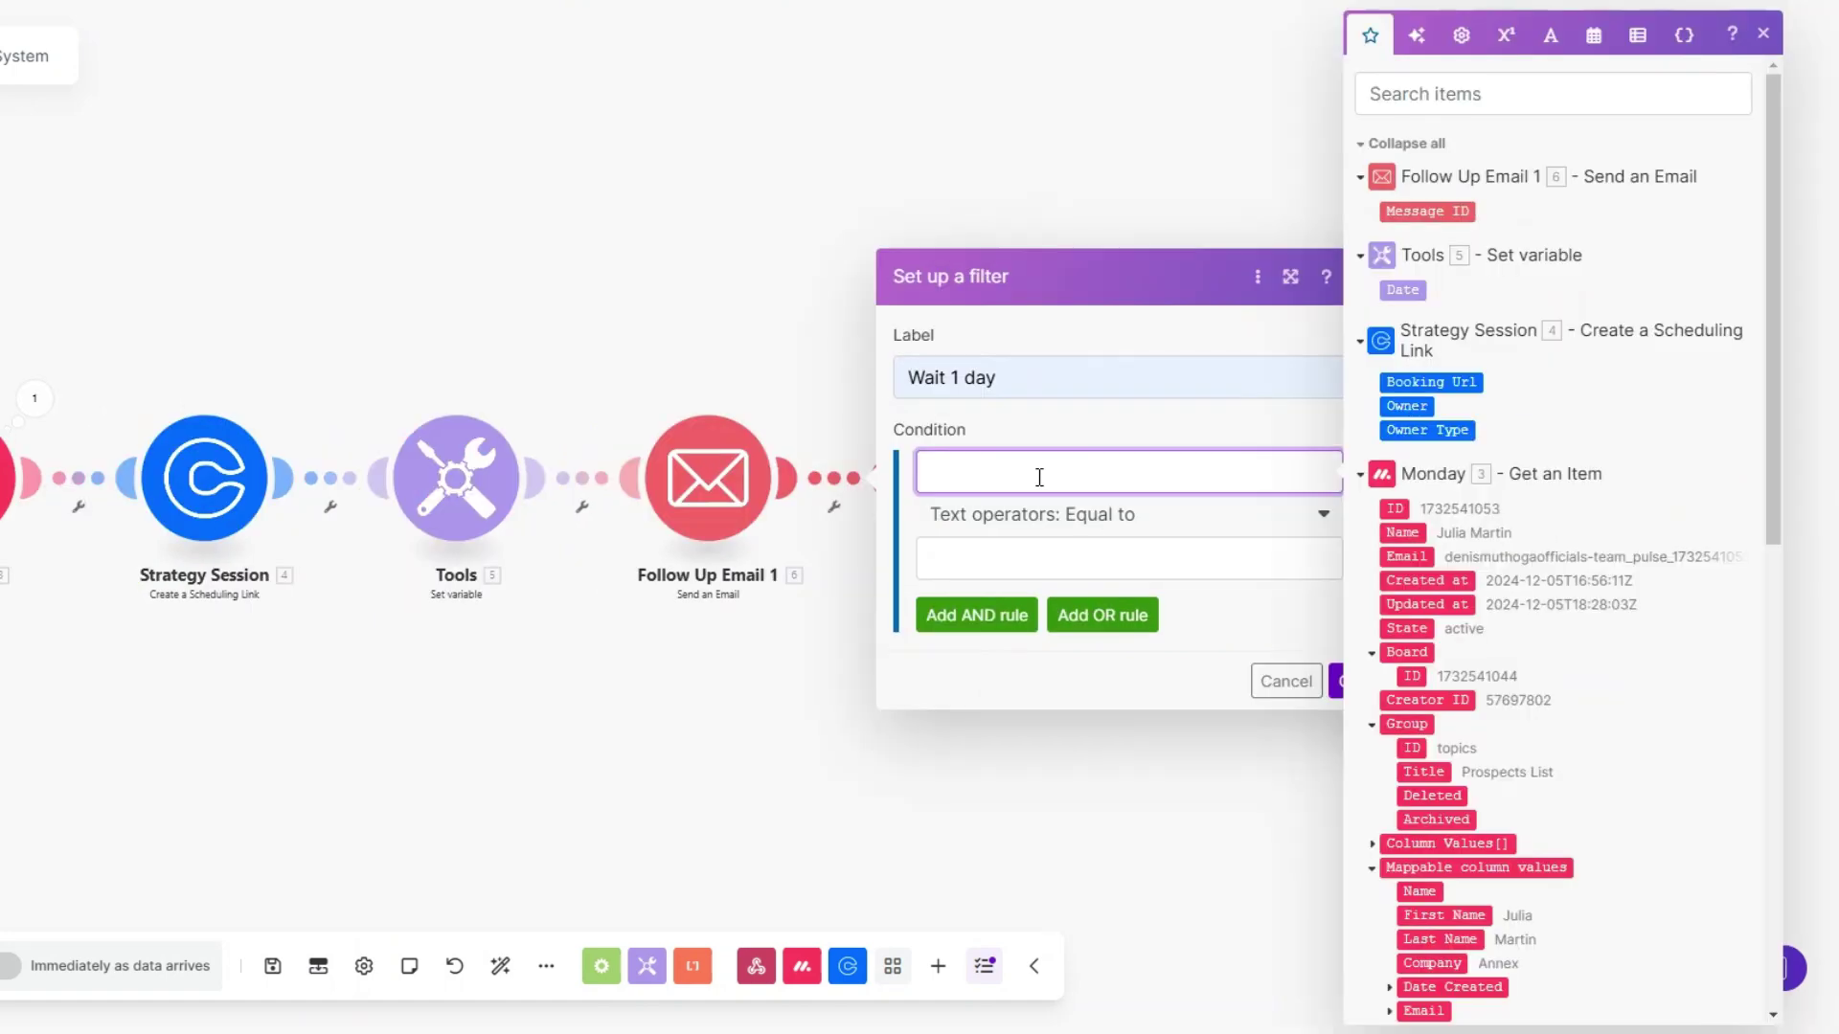
click(1402, 289)
click(985, 517)
scroll(1017, 665, down, 10)
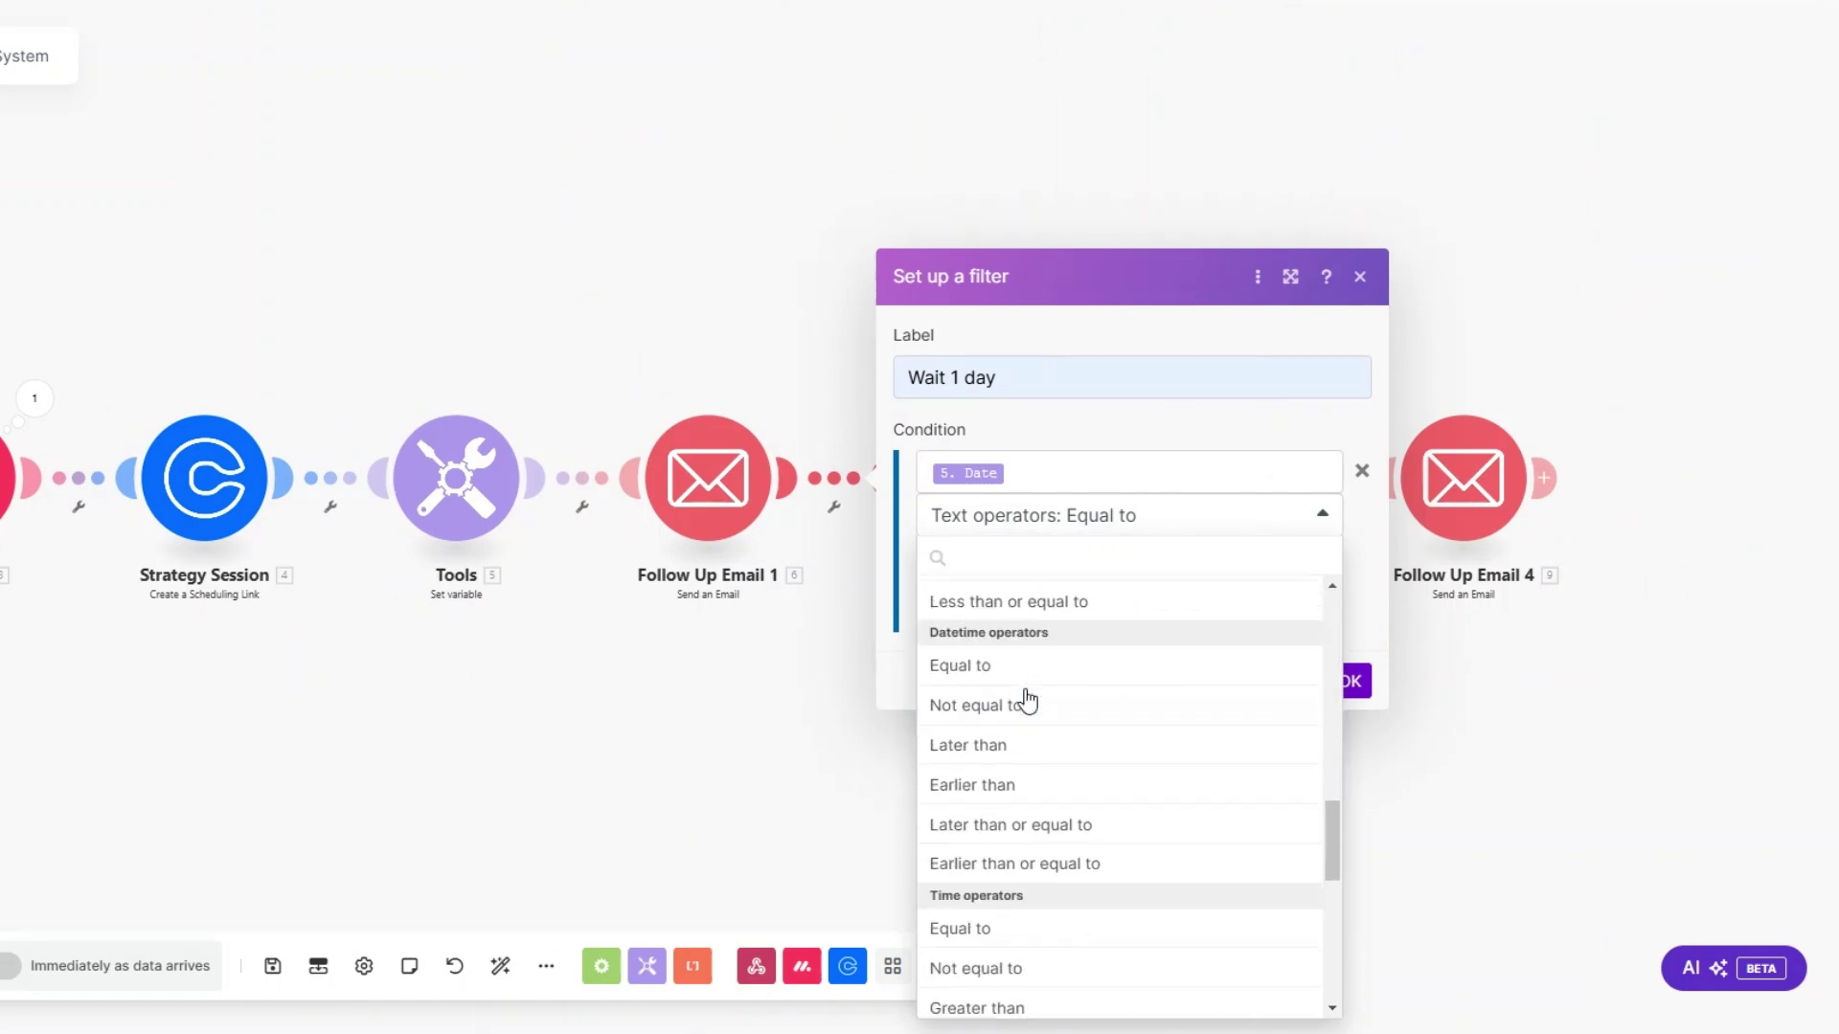
click(1023, 663)
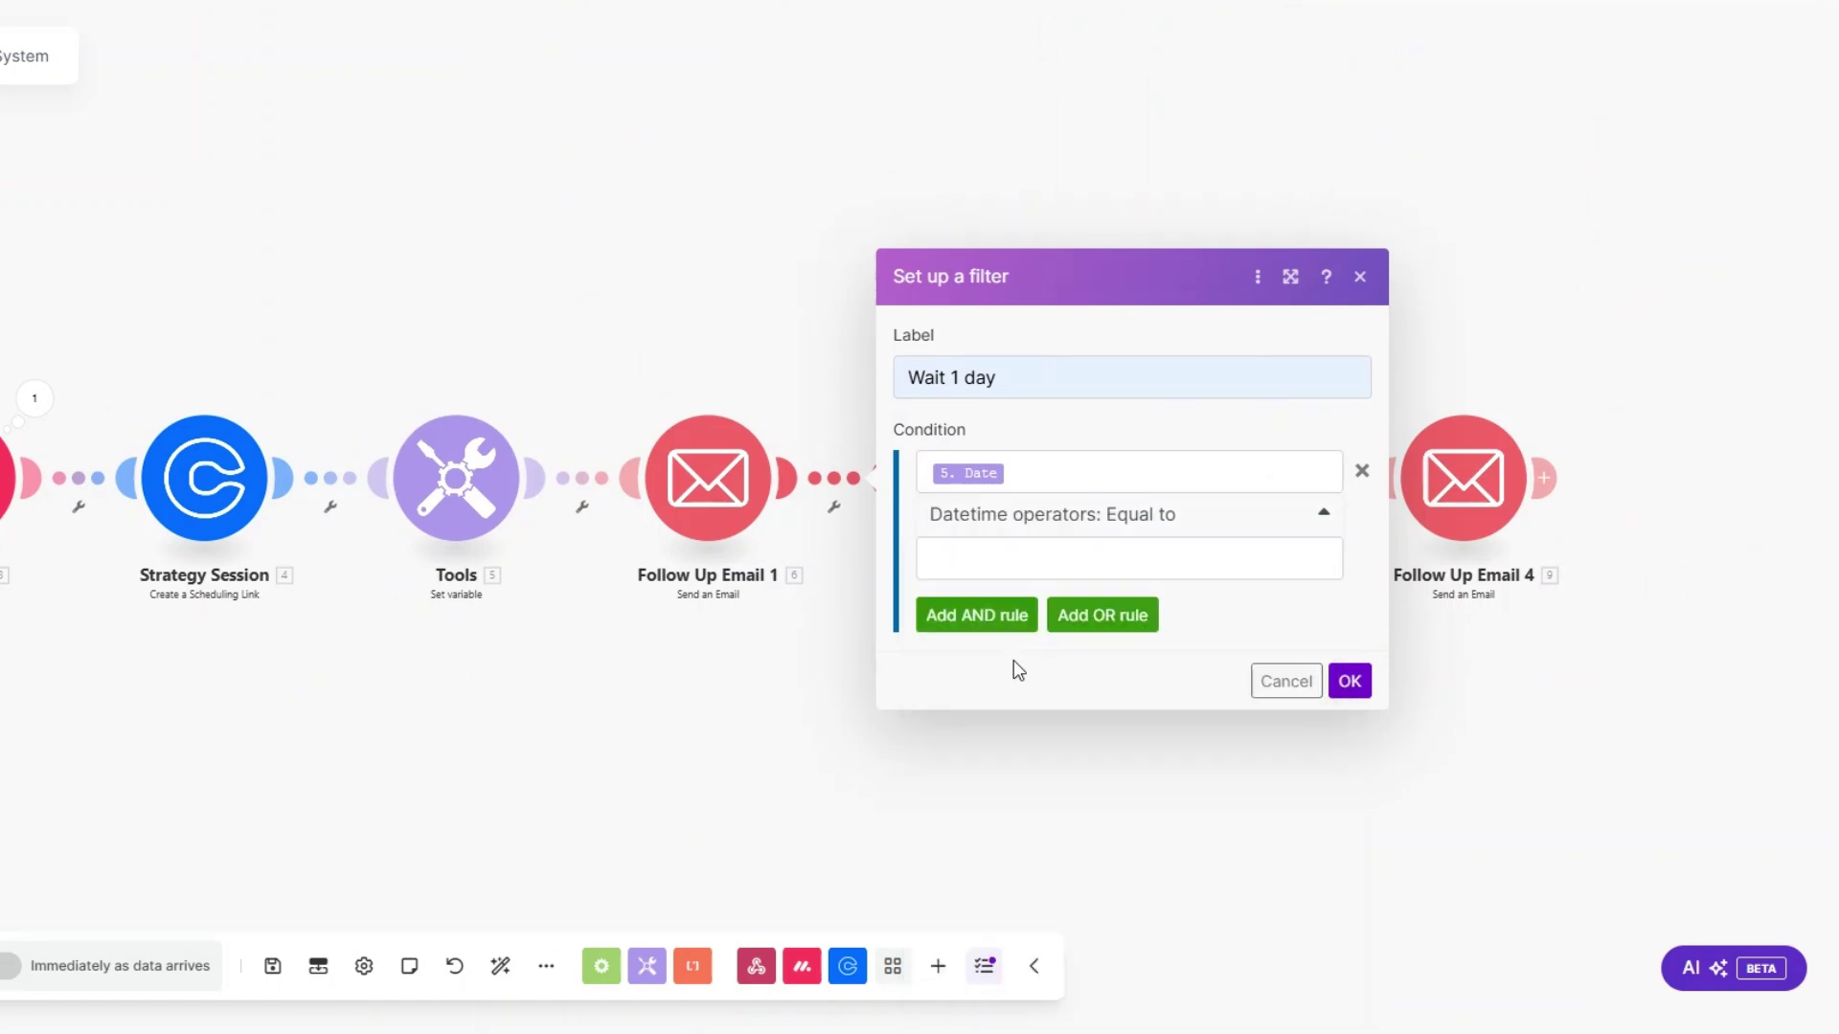
Set the Wait 1 day filter's comparison value to addDays(now; 1) and confirm the filter.
click(1031, 560)
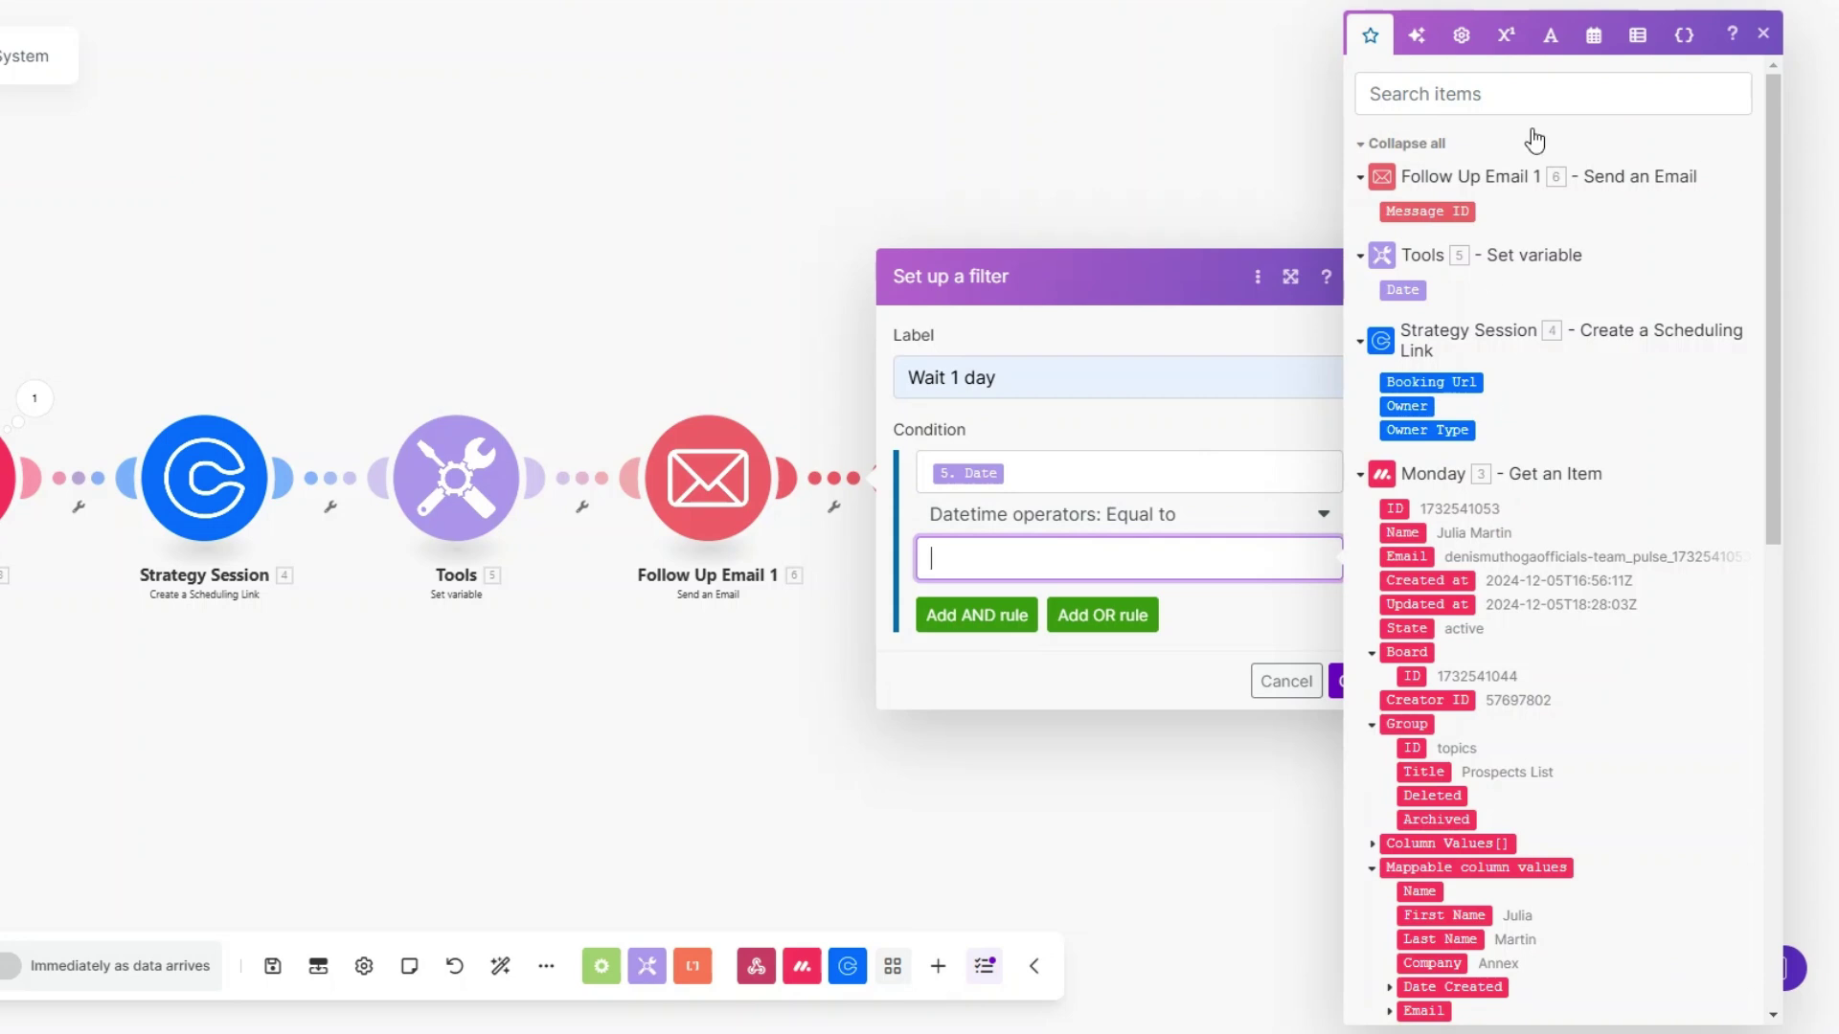
click(1594, 36)
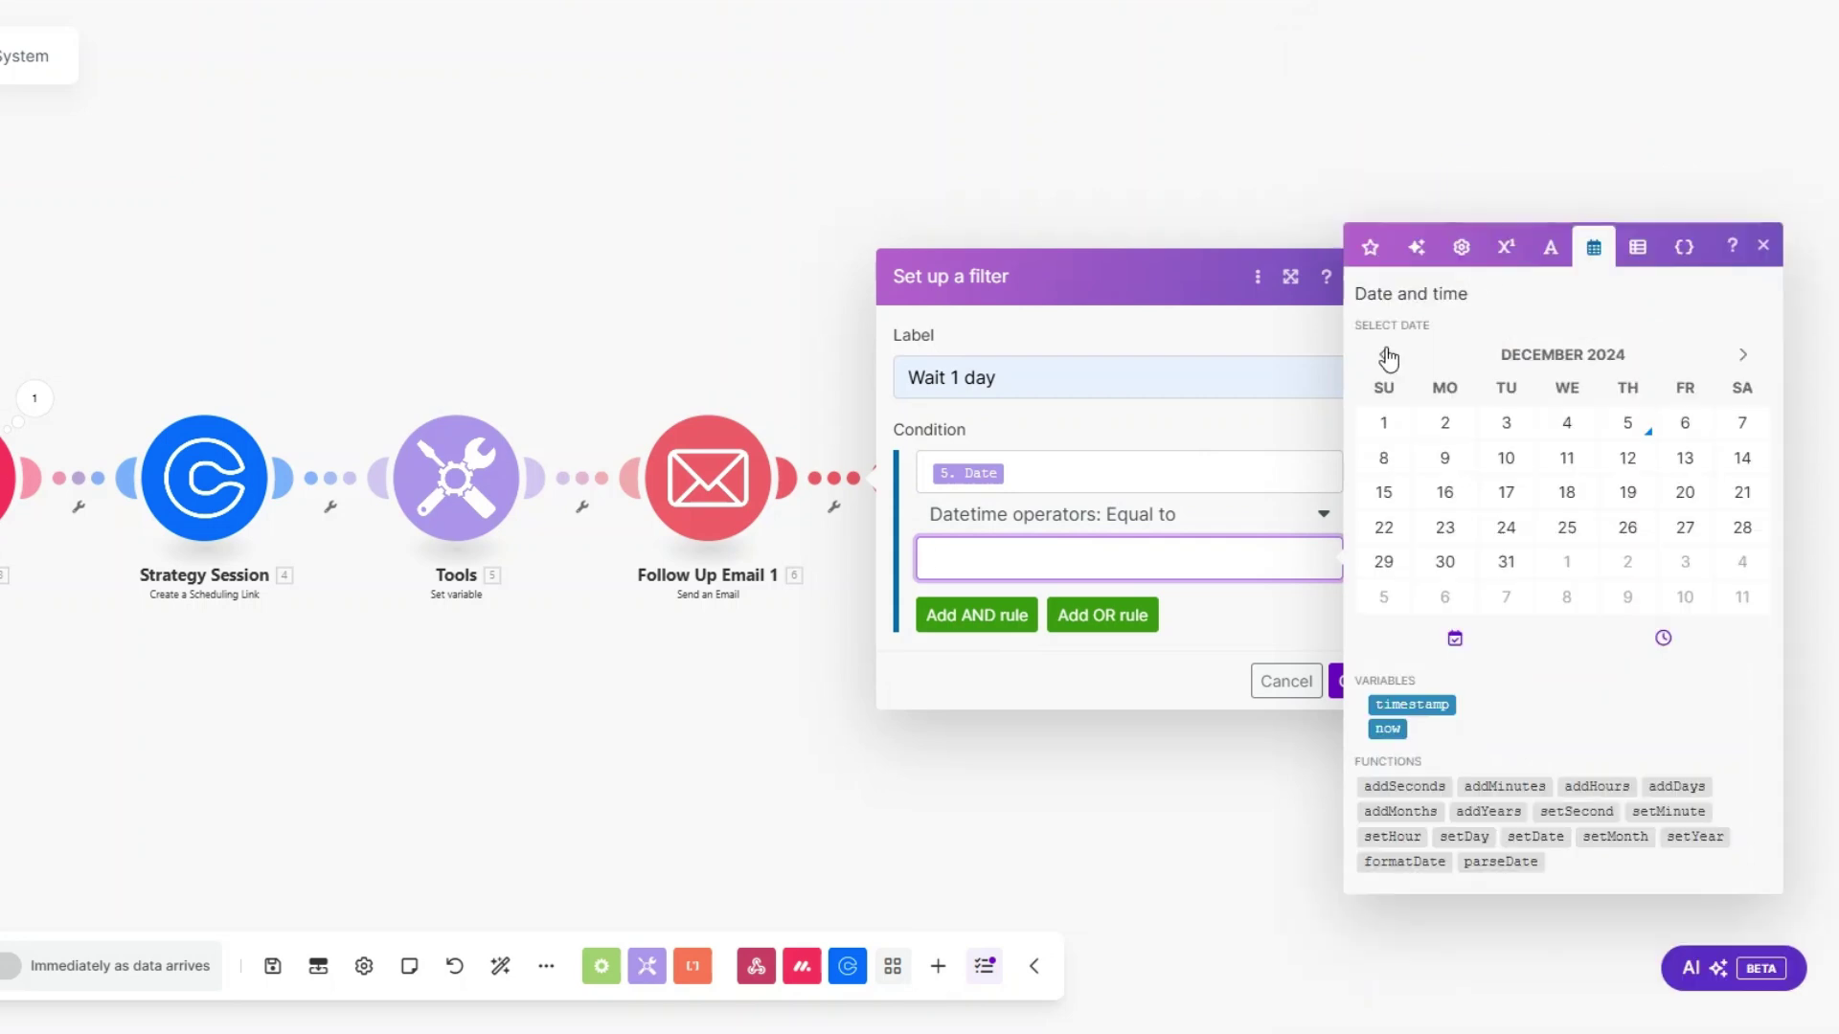
click(1676, 787)
click(970, 560)
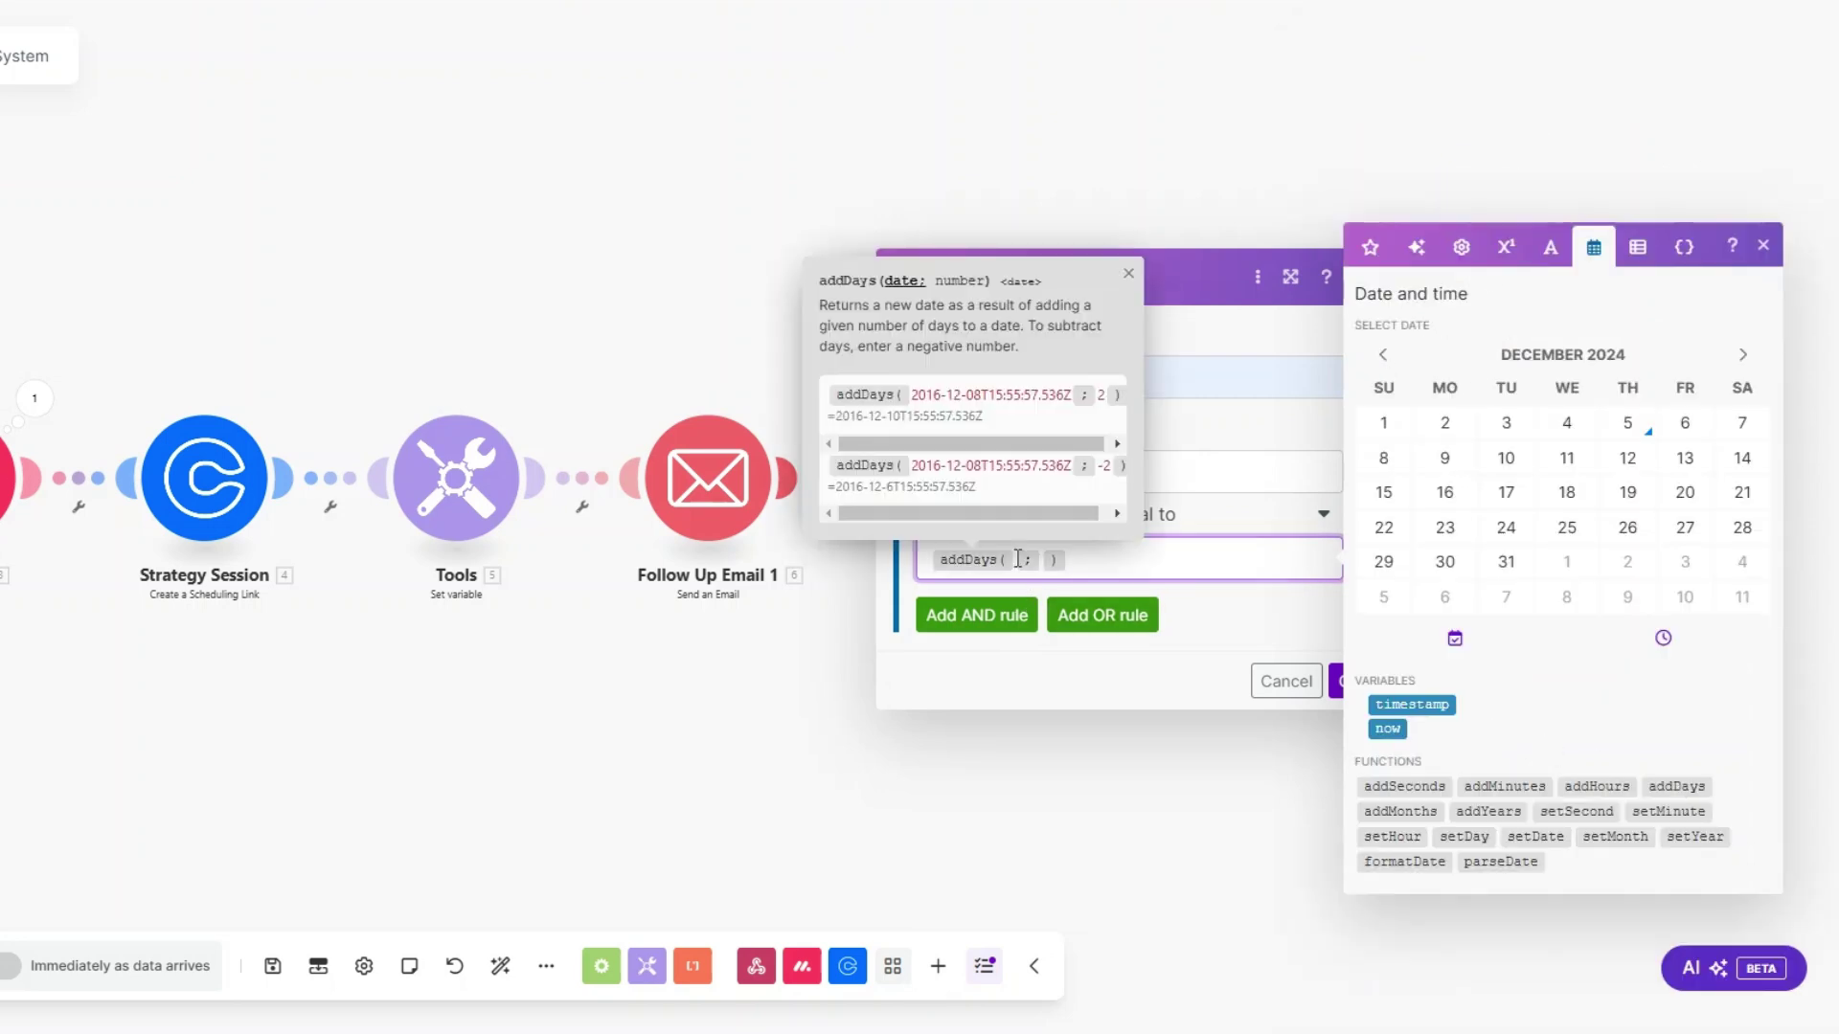
click(1388, 729)
text(1)
click(1243, 625)
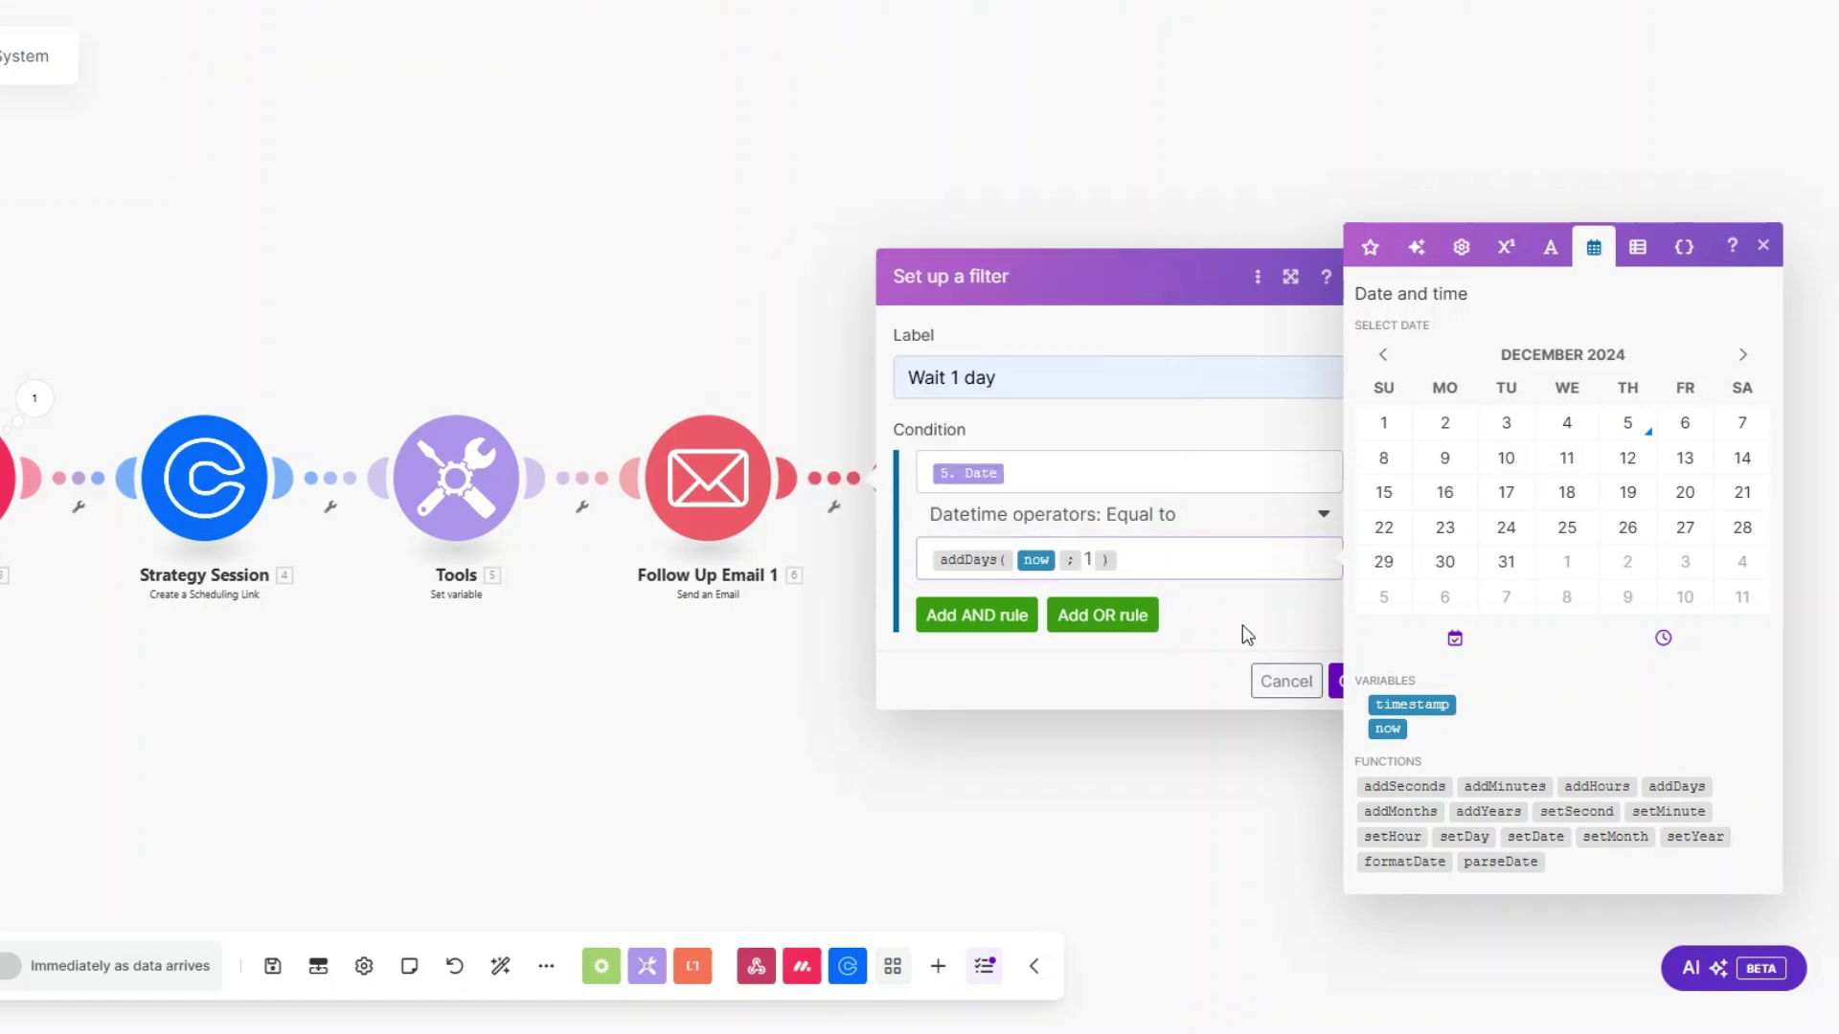
click(1337, 685)
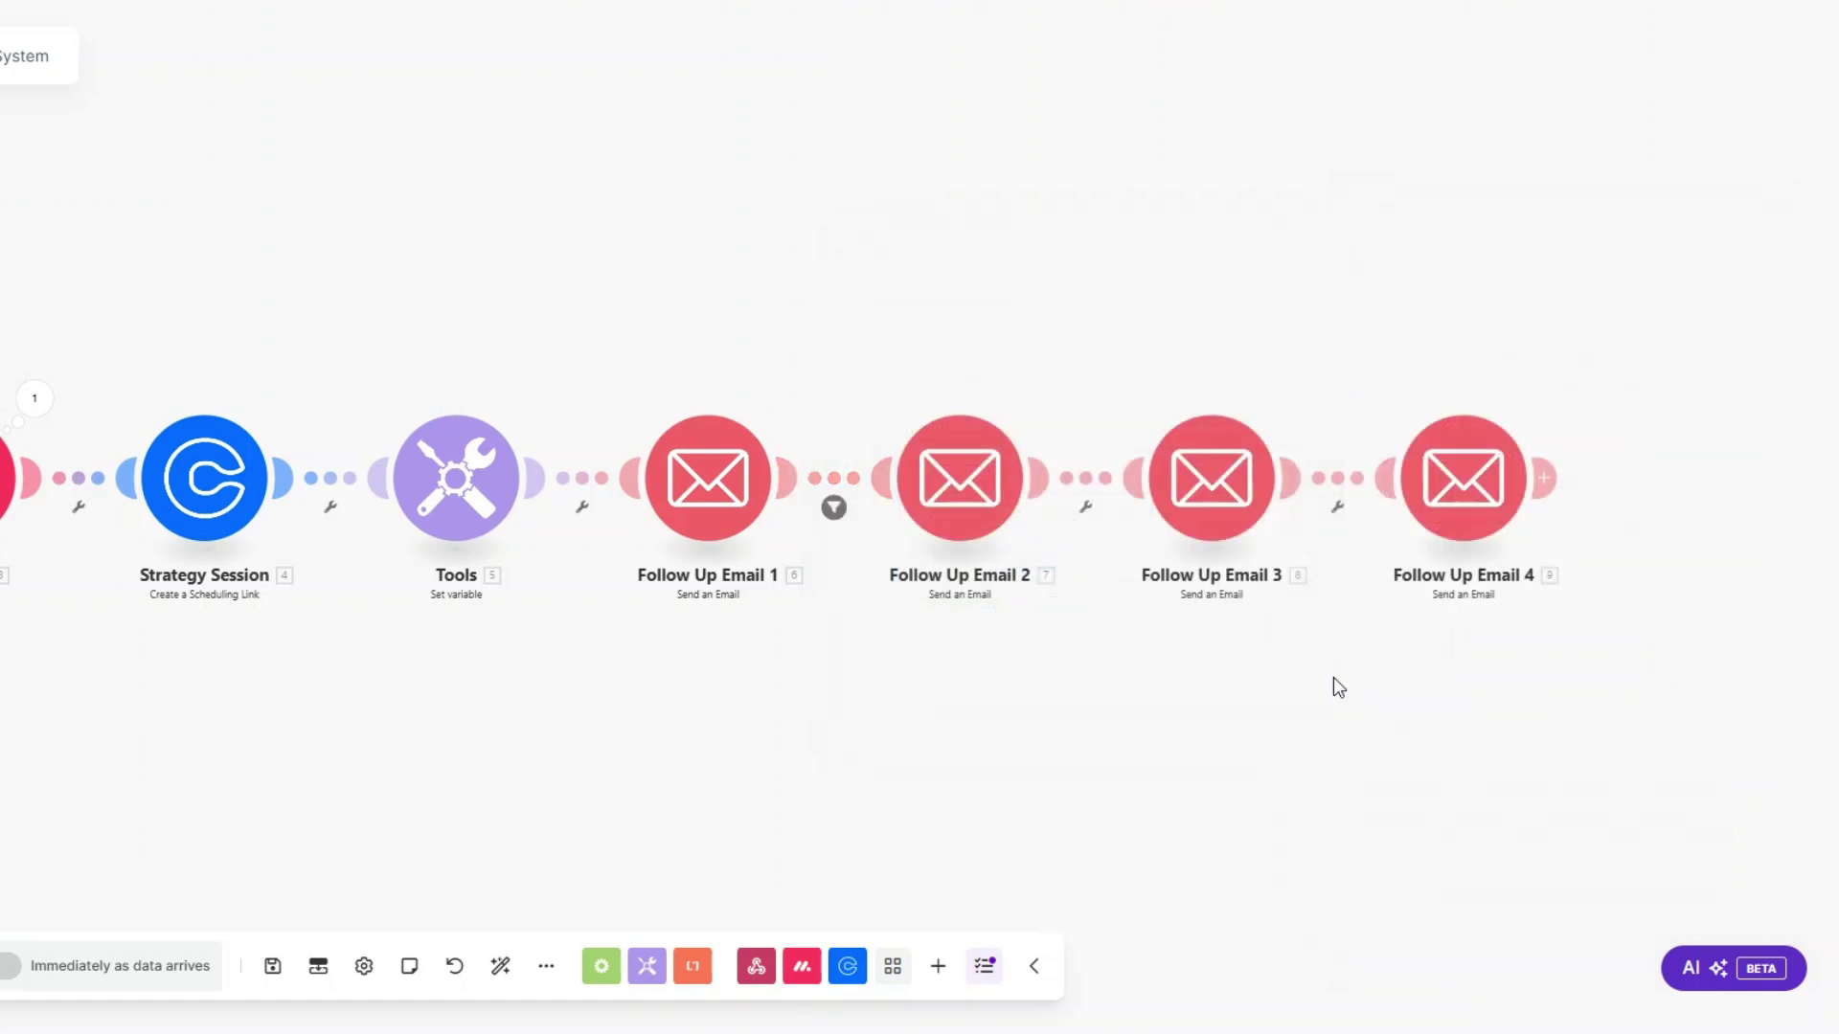
Set up a filter between Follow Up Email 2 and Follow Up Email 3 and label it "Wait 3 days".
click(1086, 508)
click(1088, 542)
click(1201, 379)
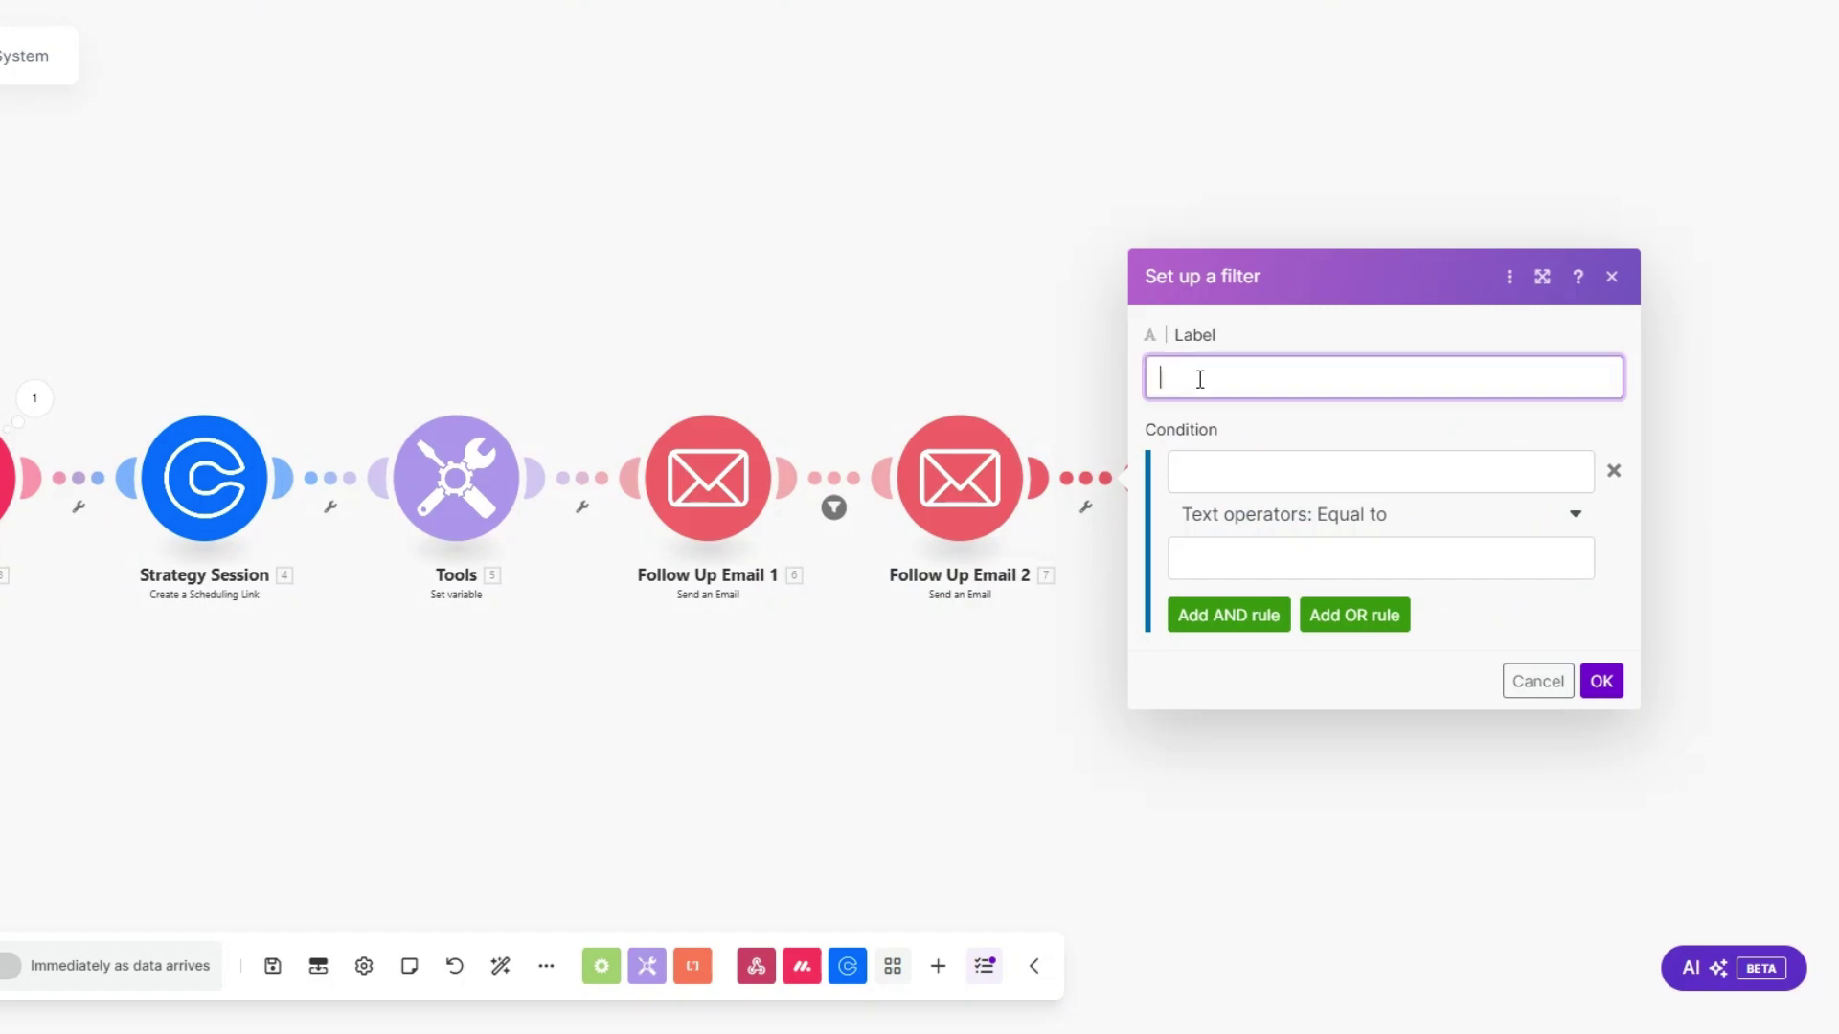
text(Wait 3 days)
Map the Tools Date variable as the Wait 3 days filter's condition and set its operator to Datetime Equal to.
click(1220, 473)
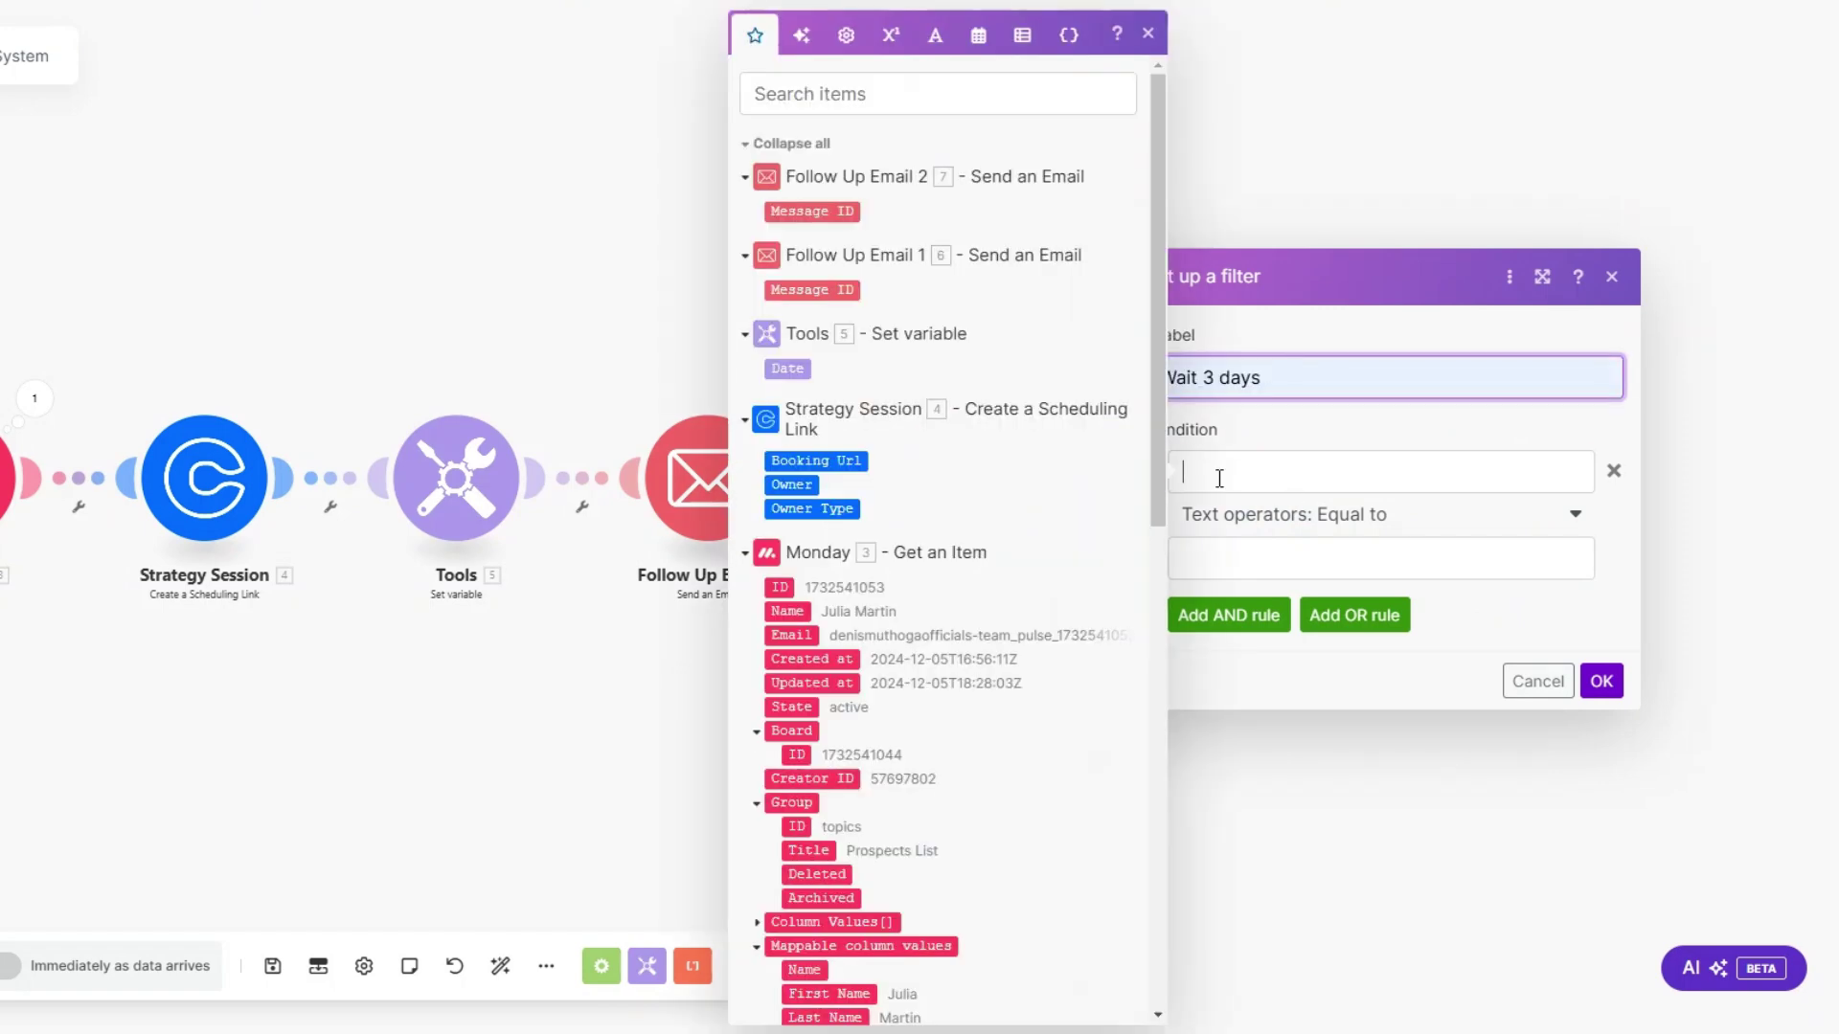
click(787, 367)
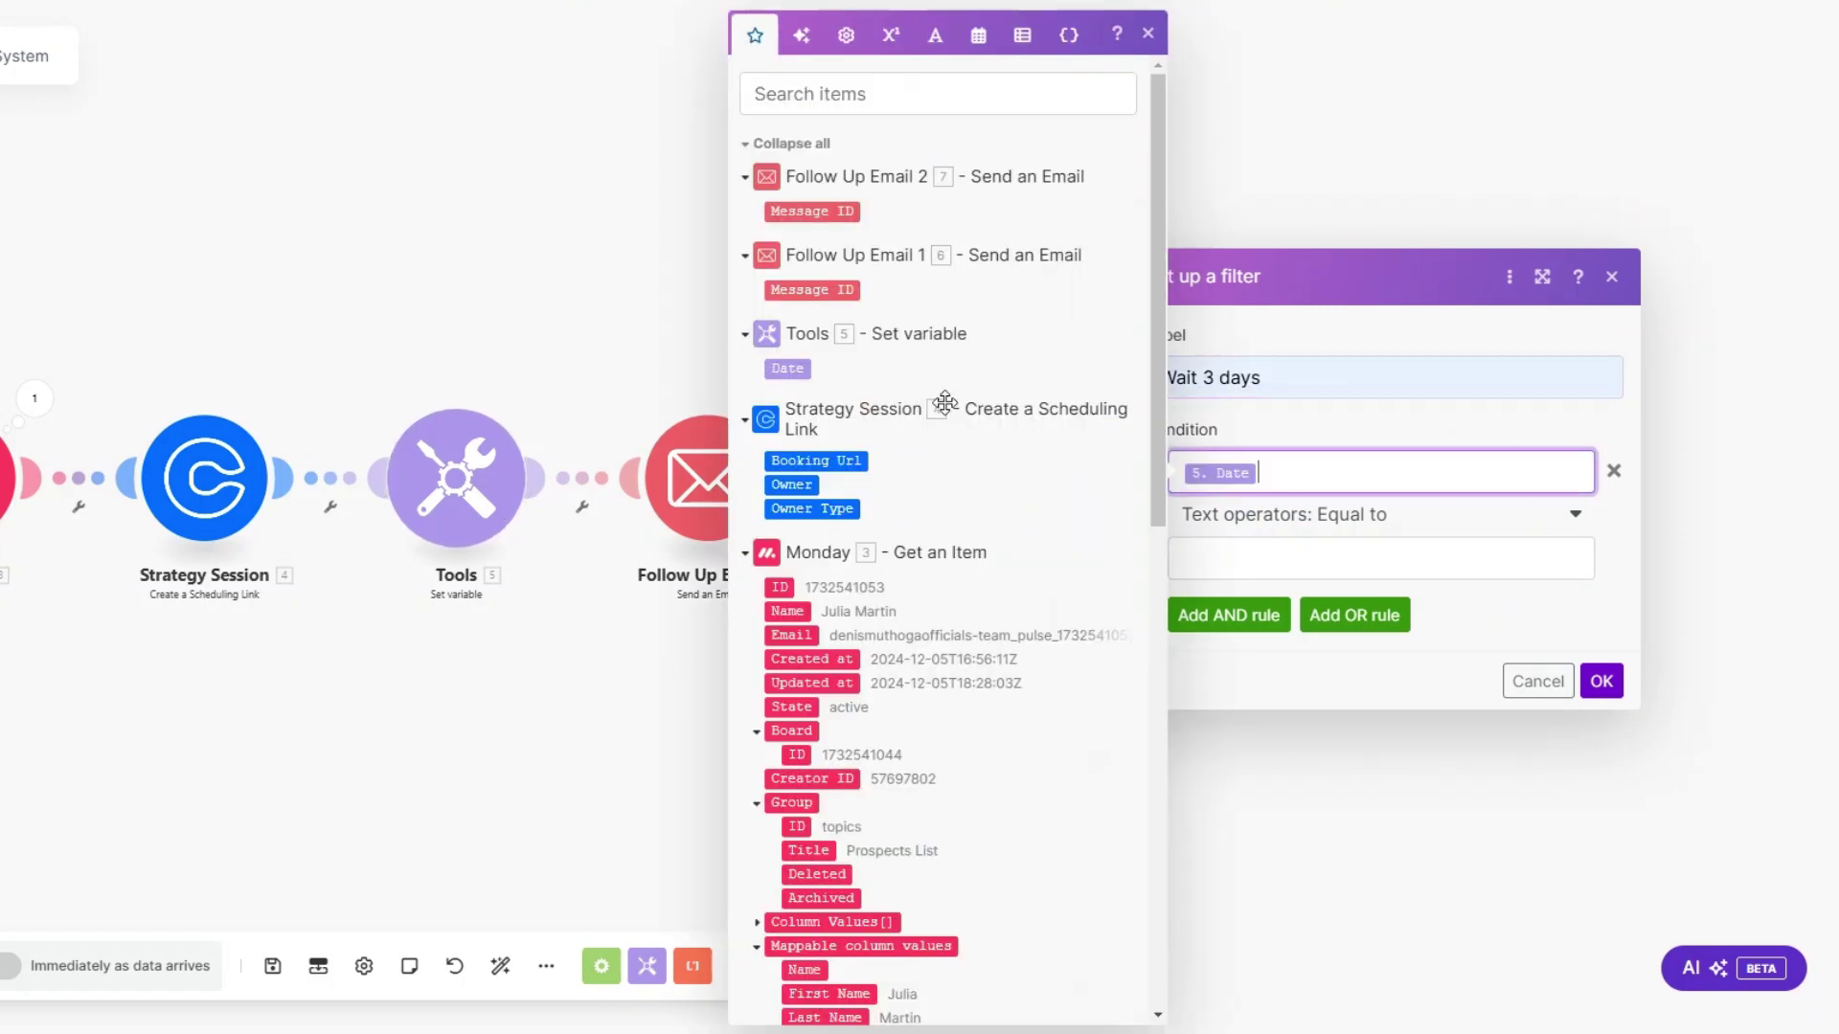
click(1223, 513)
scroll(1260, 779, down, 6)
scroll(1262, 781, down, 2)
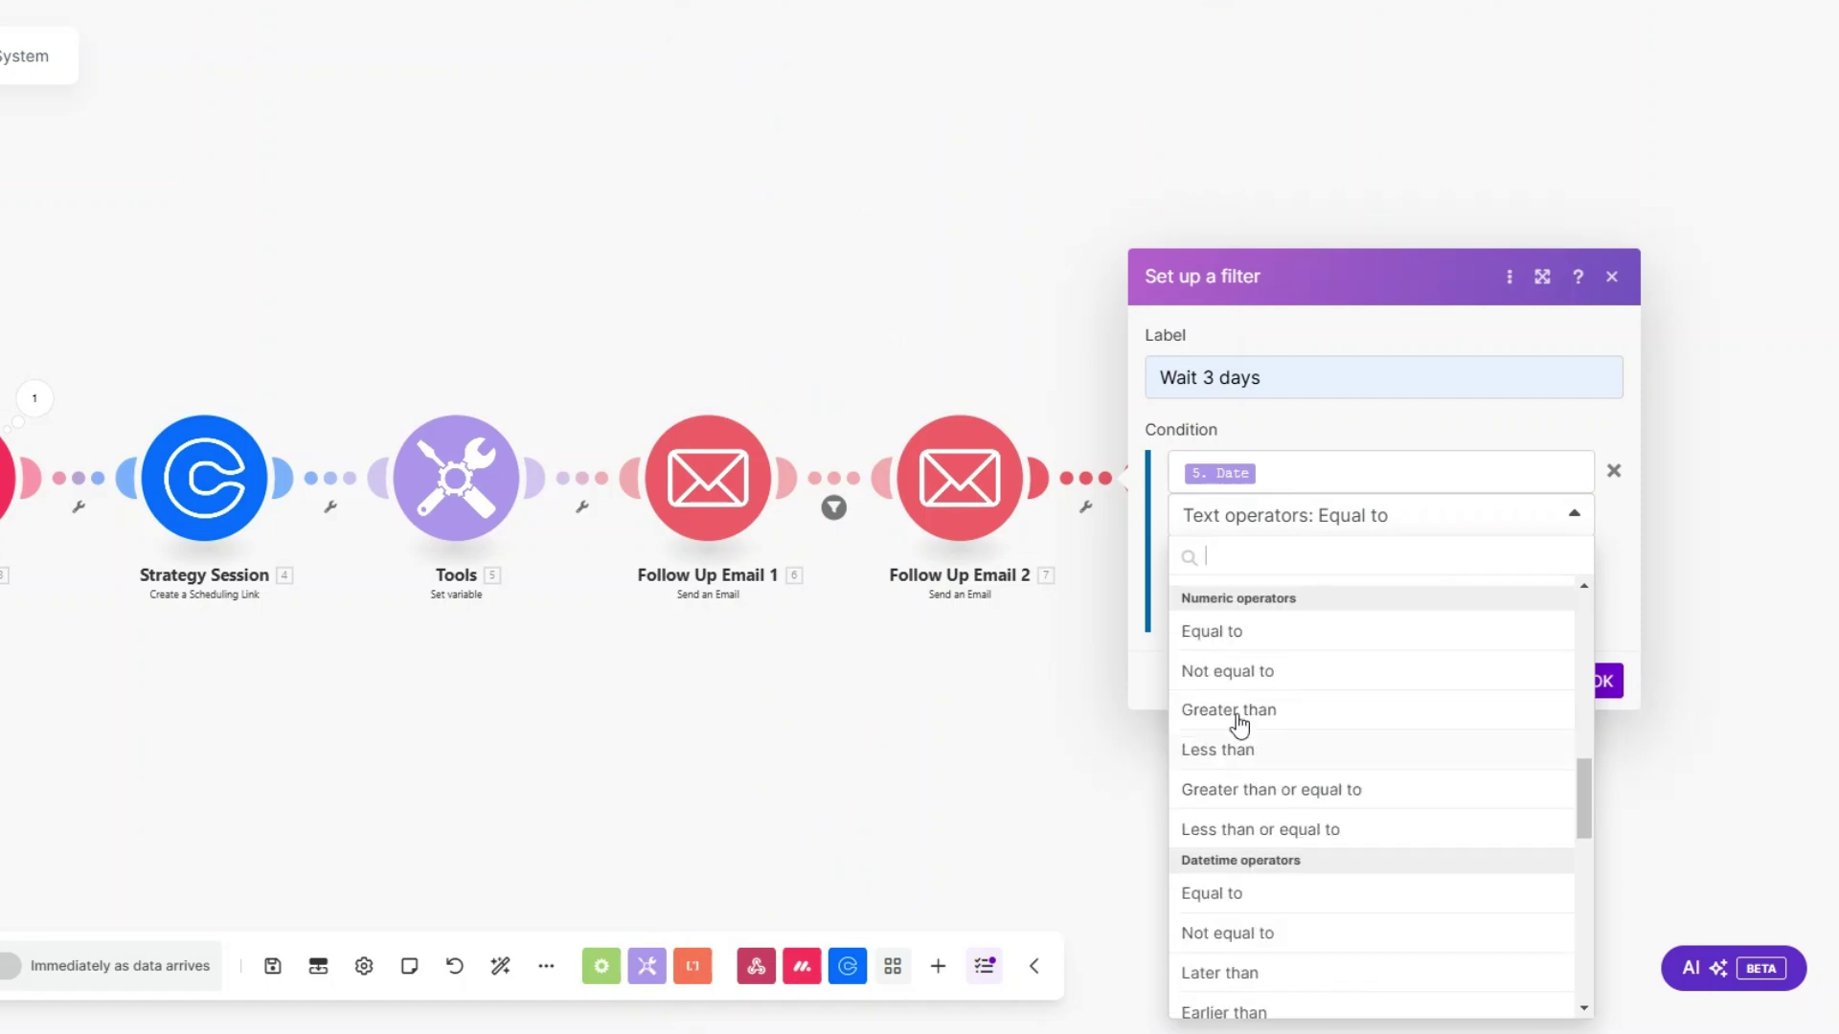
scroll(1232, 713, down, 3)
click(1232, 675)
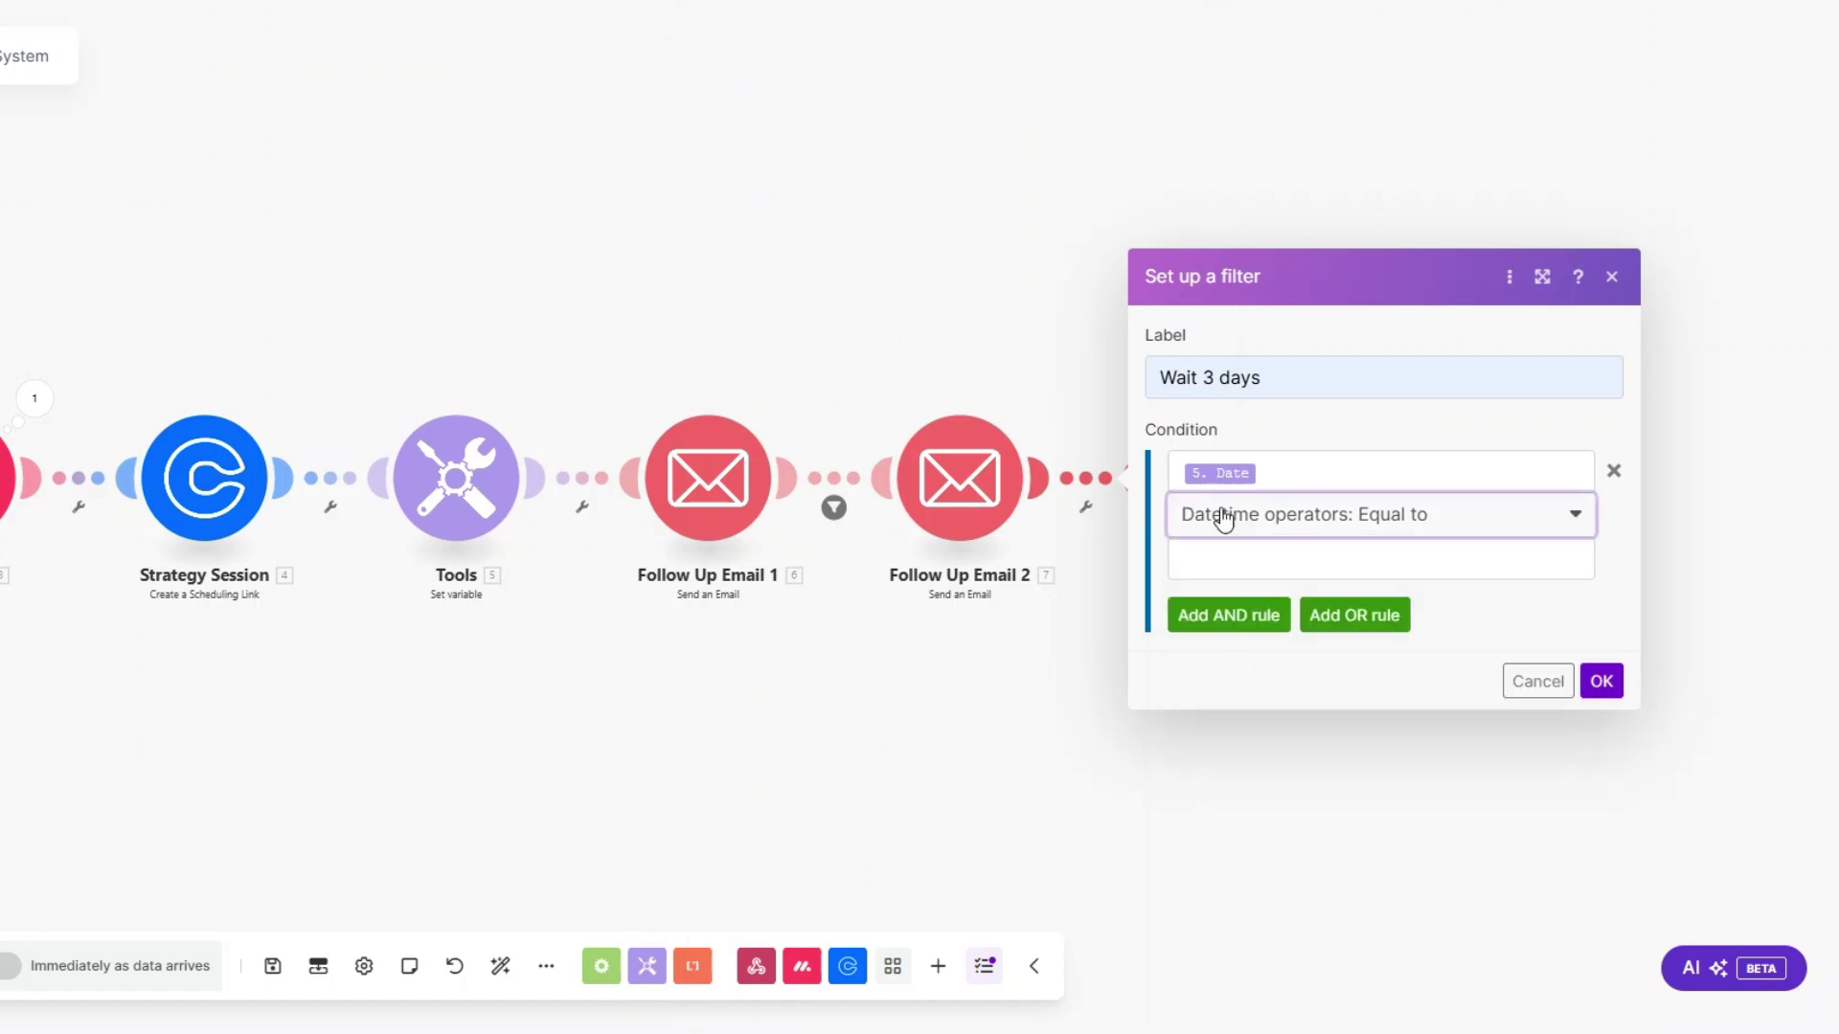
Set the Wait 3 days filter's comparison value to addDays(now; 3) and confirm the filter.
click(1263, 567)
click(971, 46)
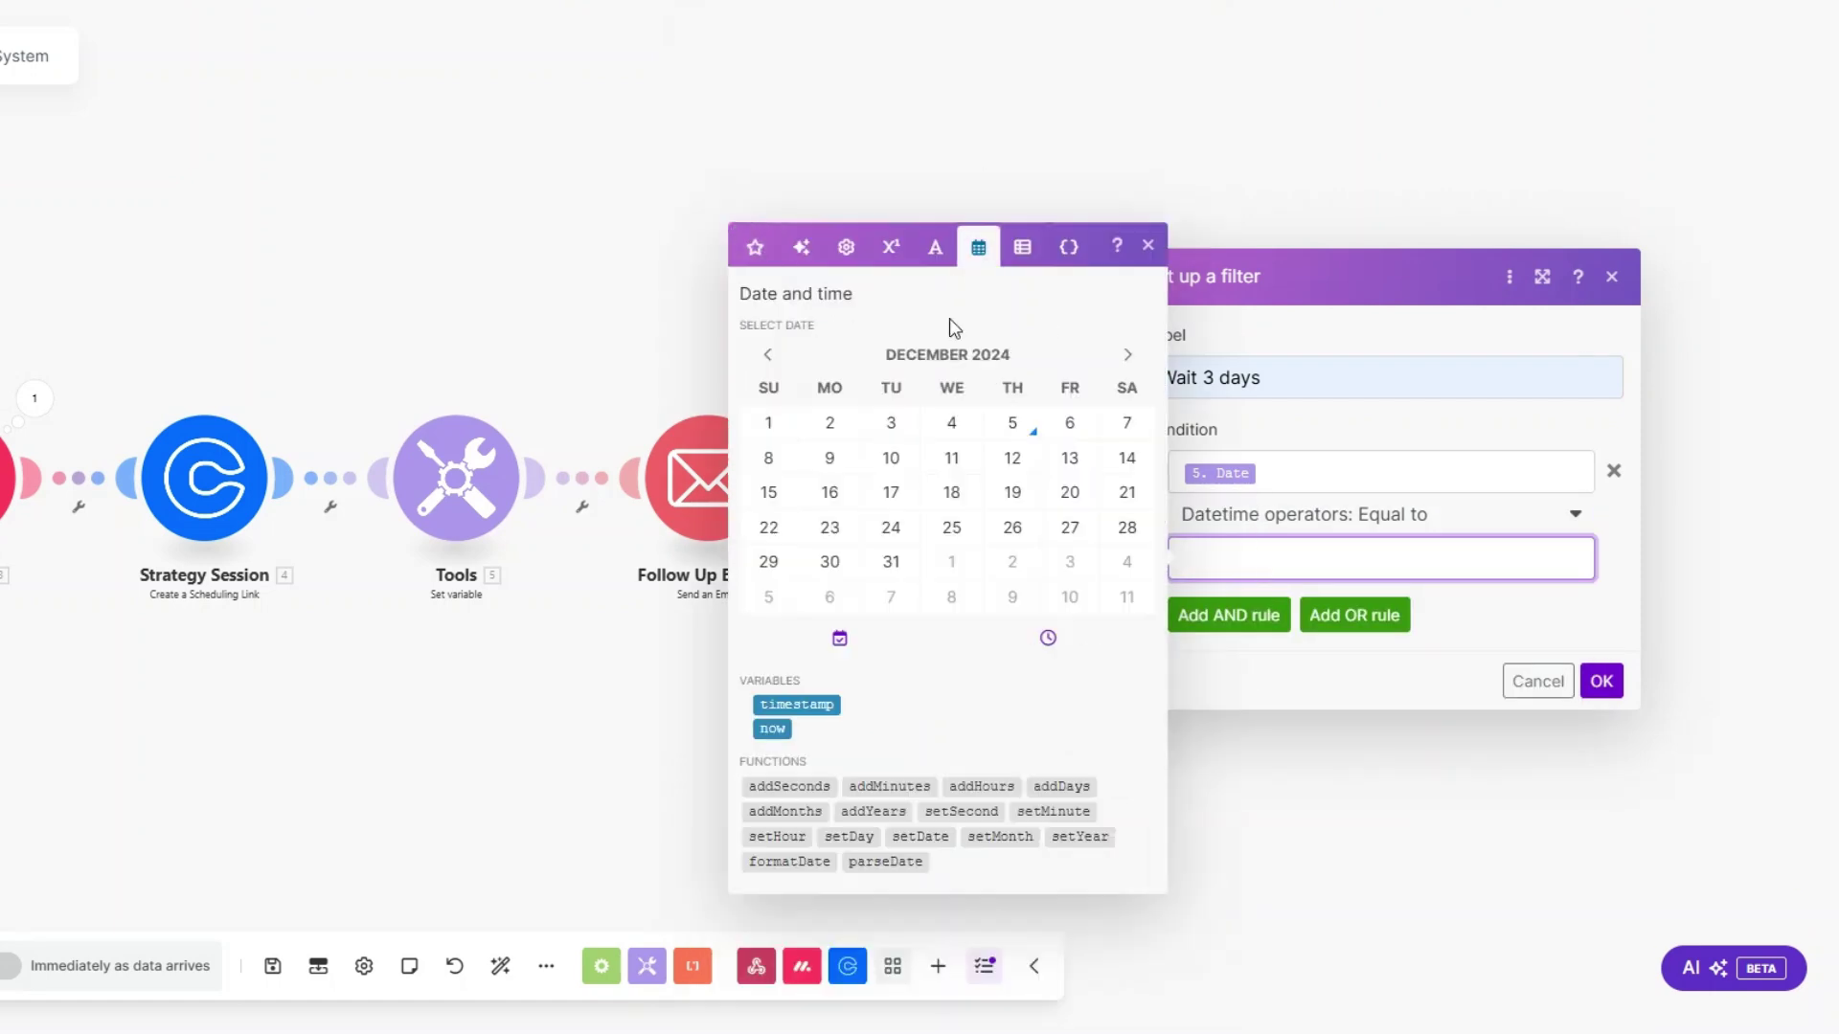
click(1063, 796)
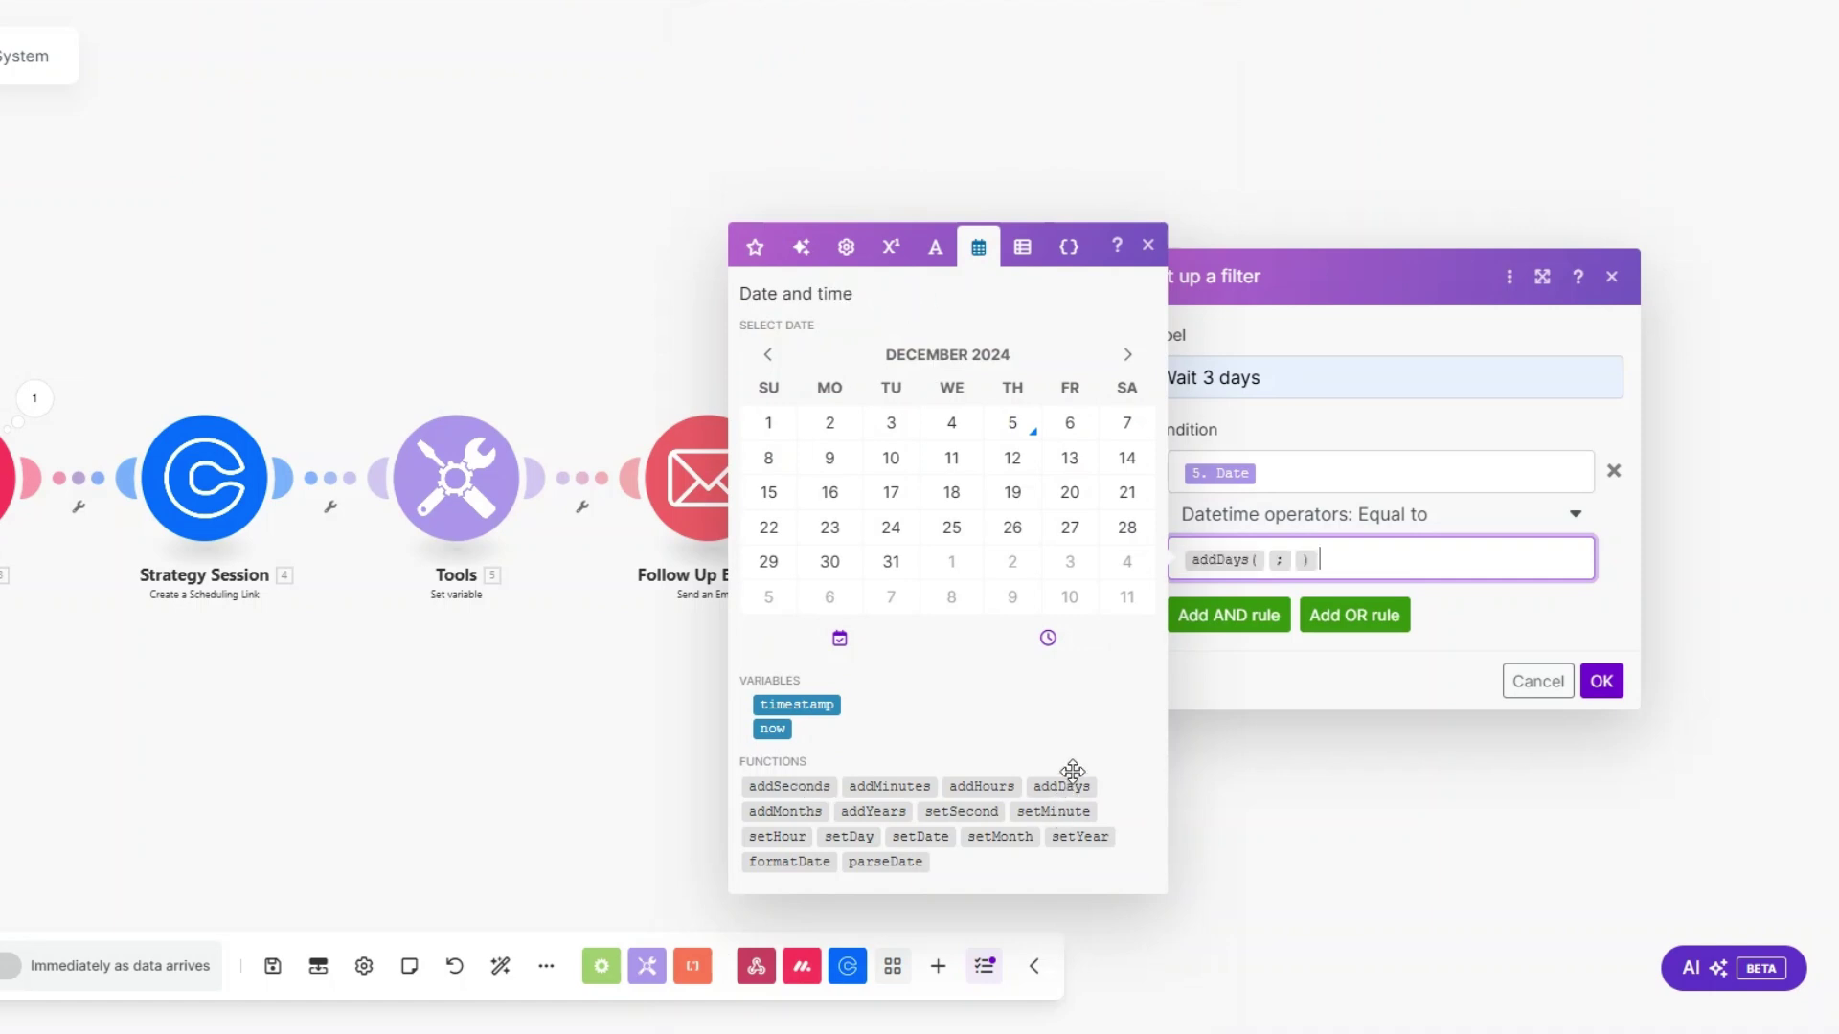
mouse_move(1265, 561)
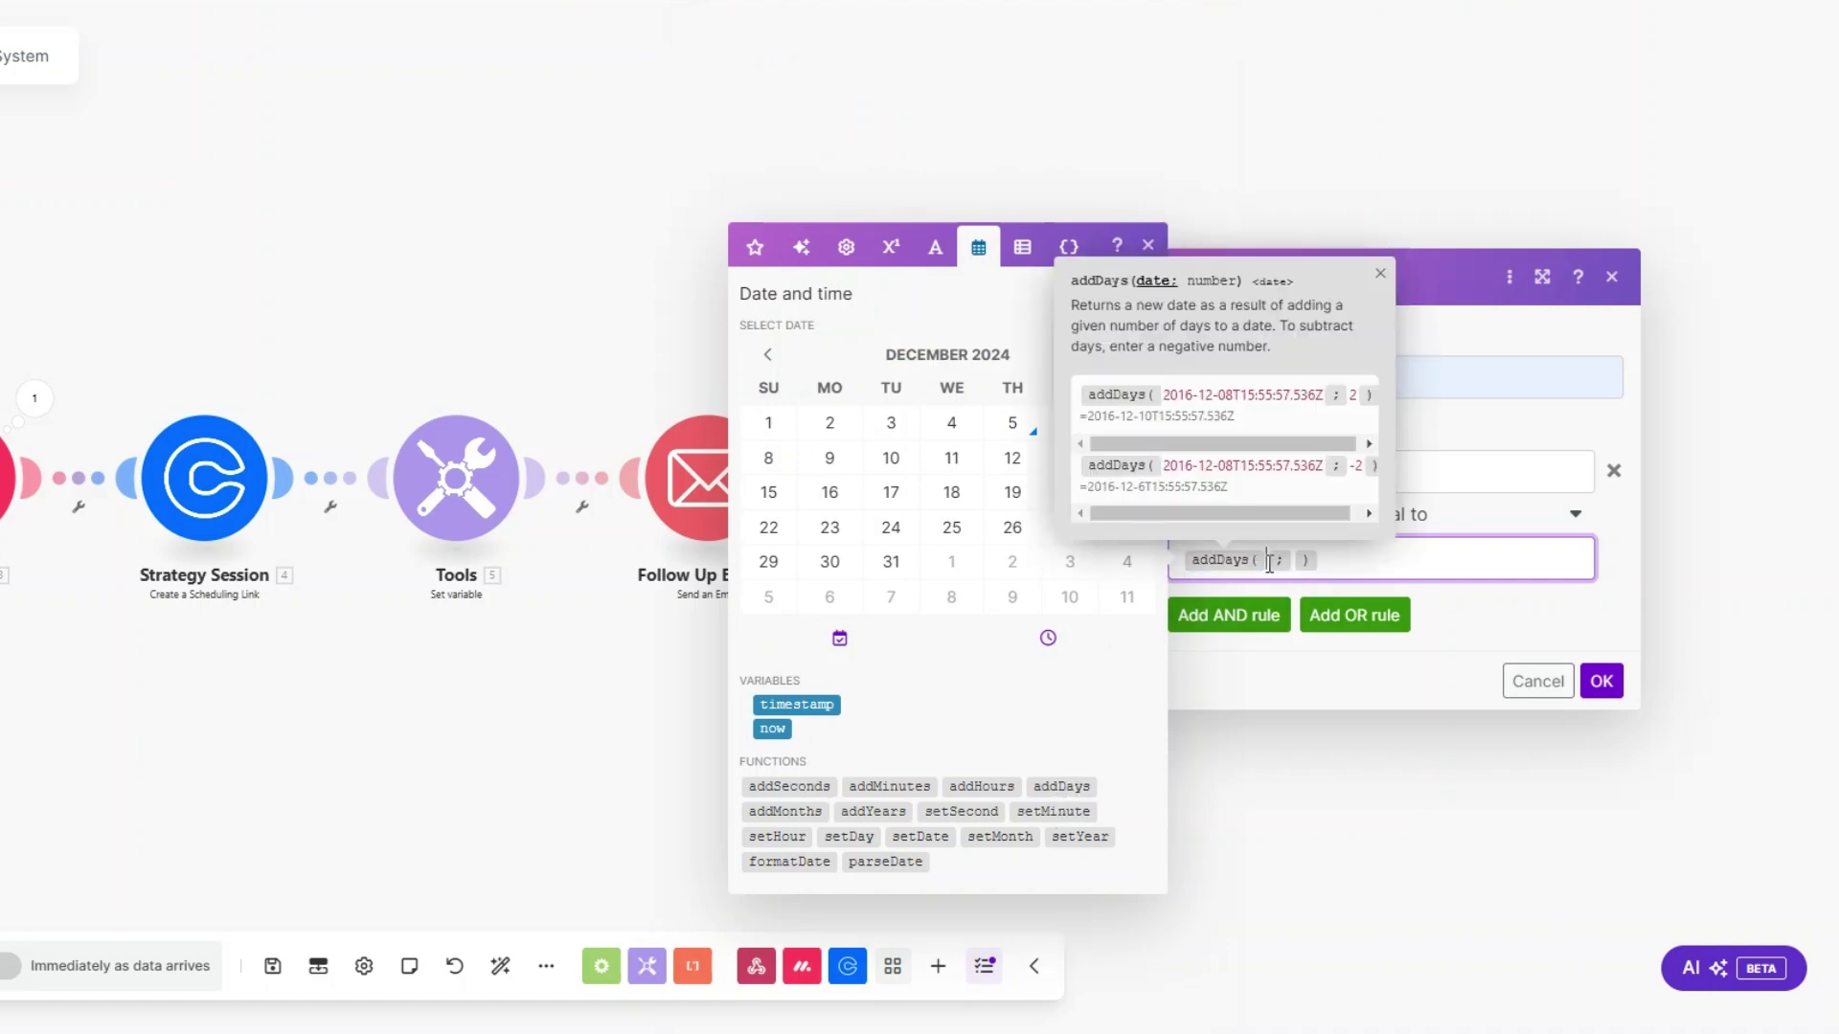
click(773, 730)
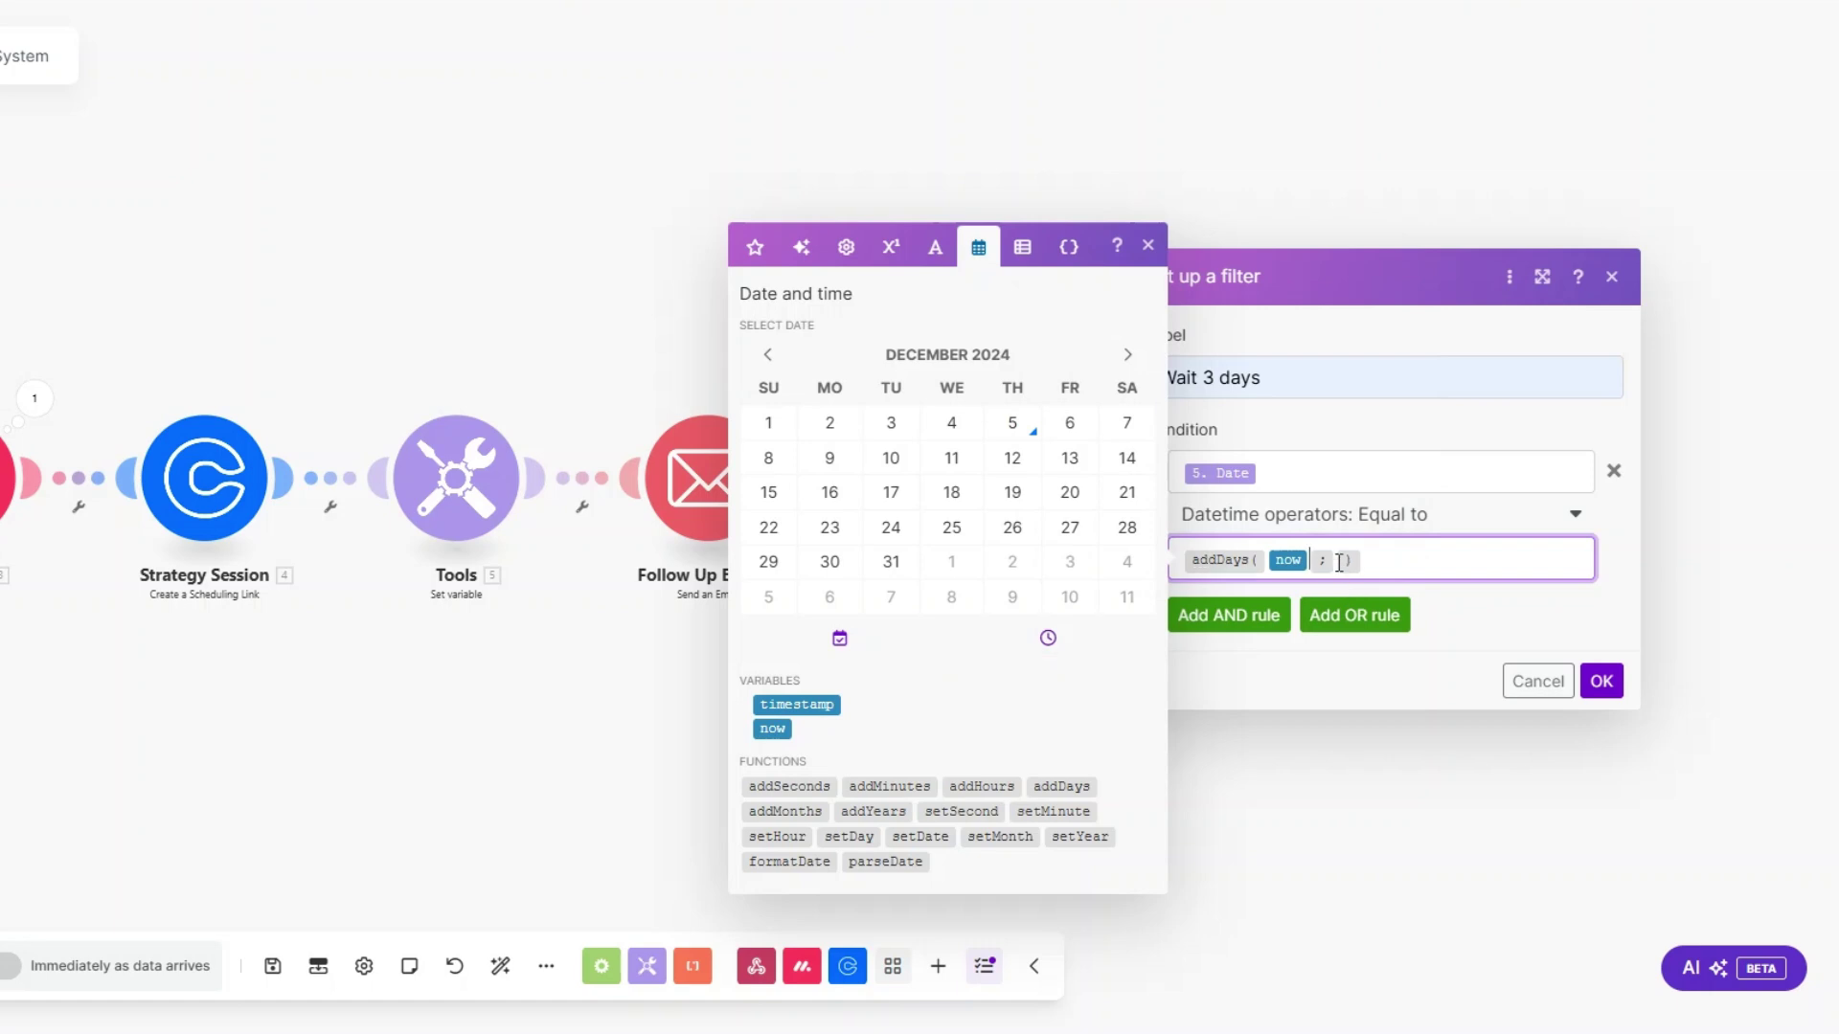
mouse_move(1339, 563)
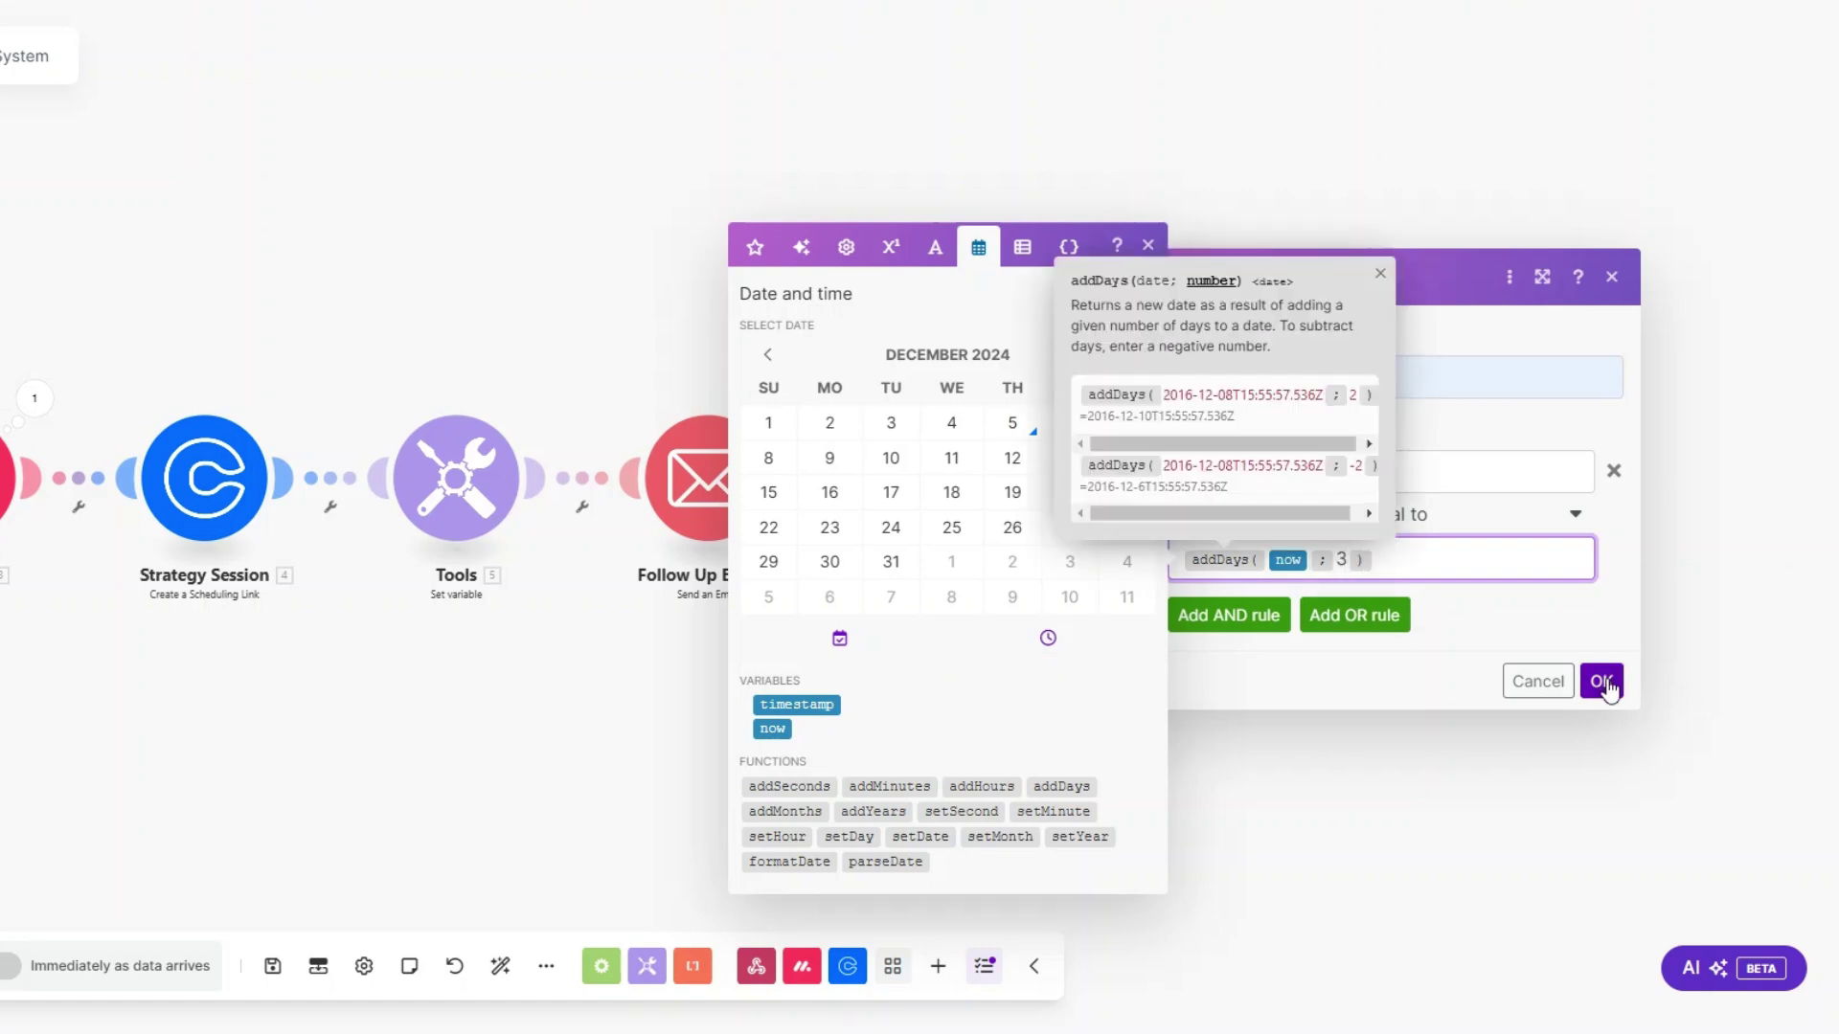
click(1601, 680)
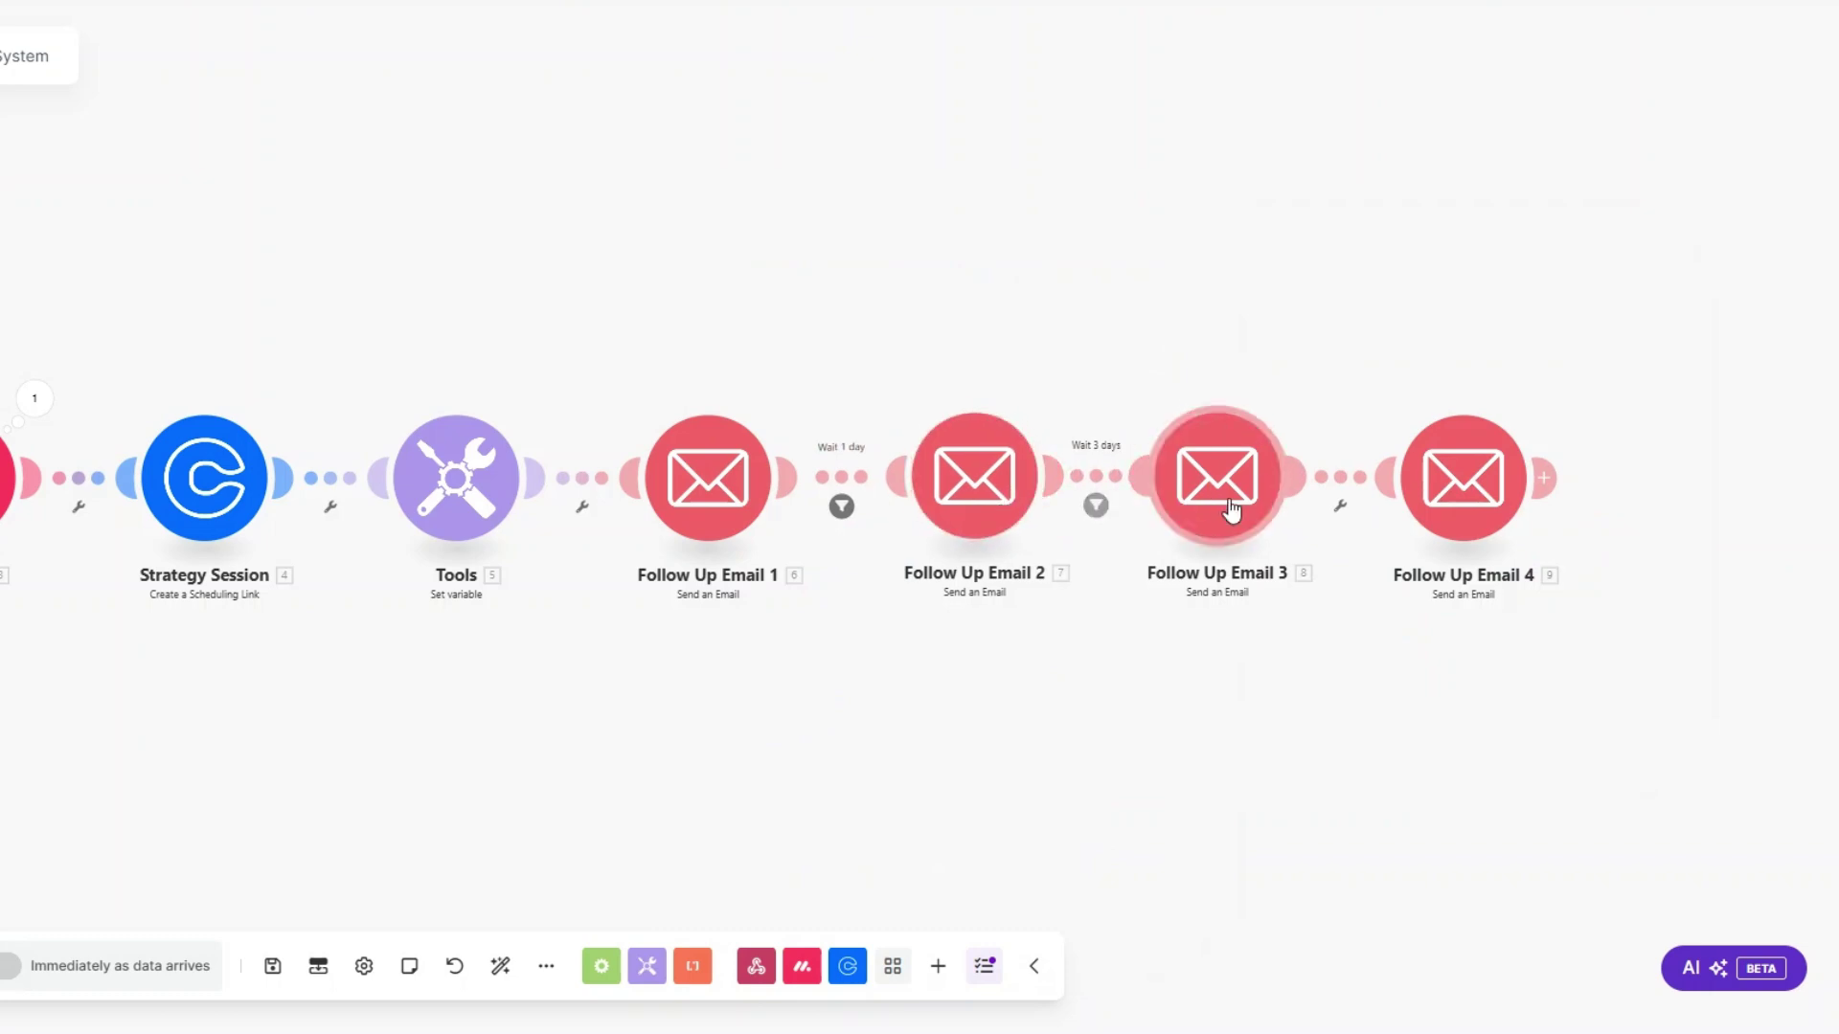
Set up a filter between Follow Up Email 3 and Follow Up Email 4 and label it "Wait 7 days".
click(1341, 507)
click(1350, 530)
drag(1450, 378, 1316, 385)
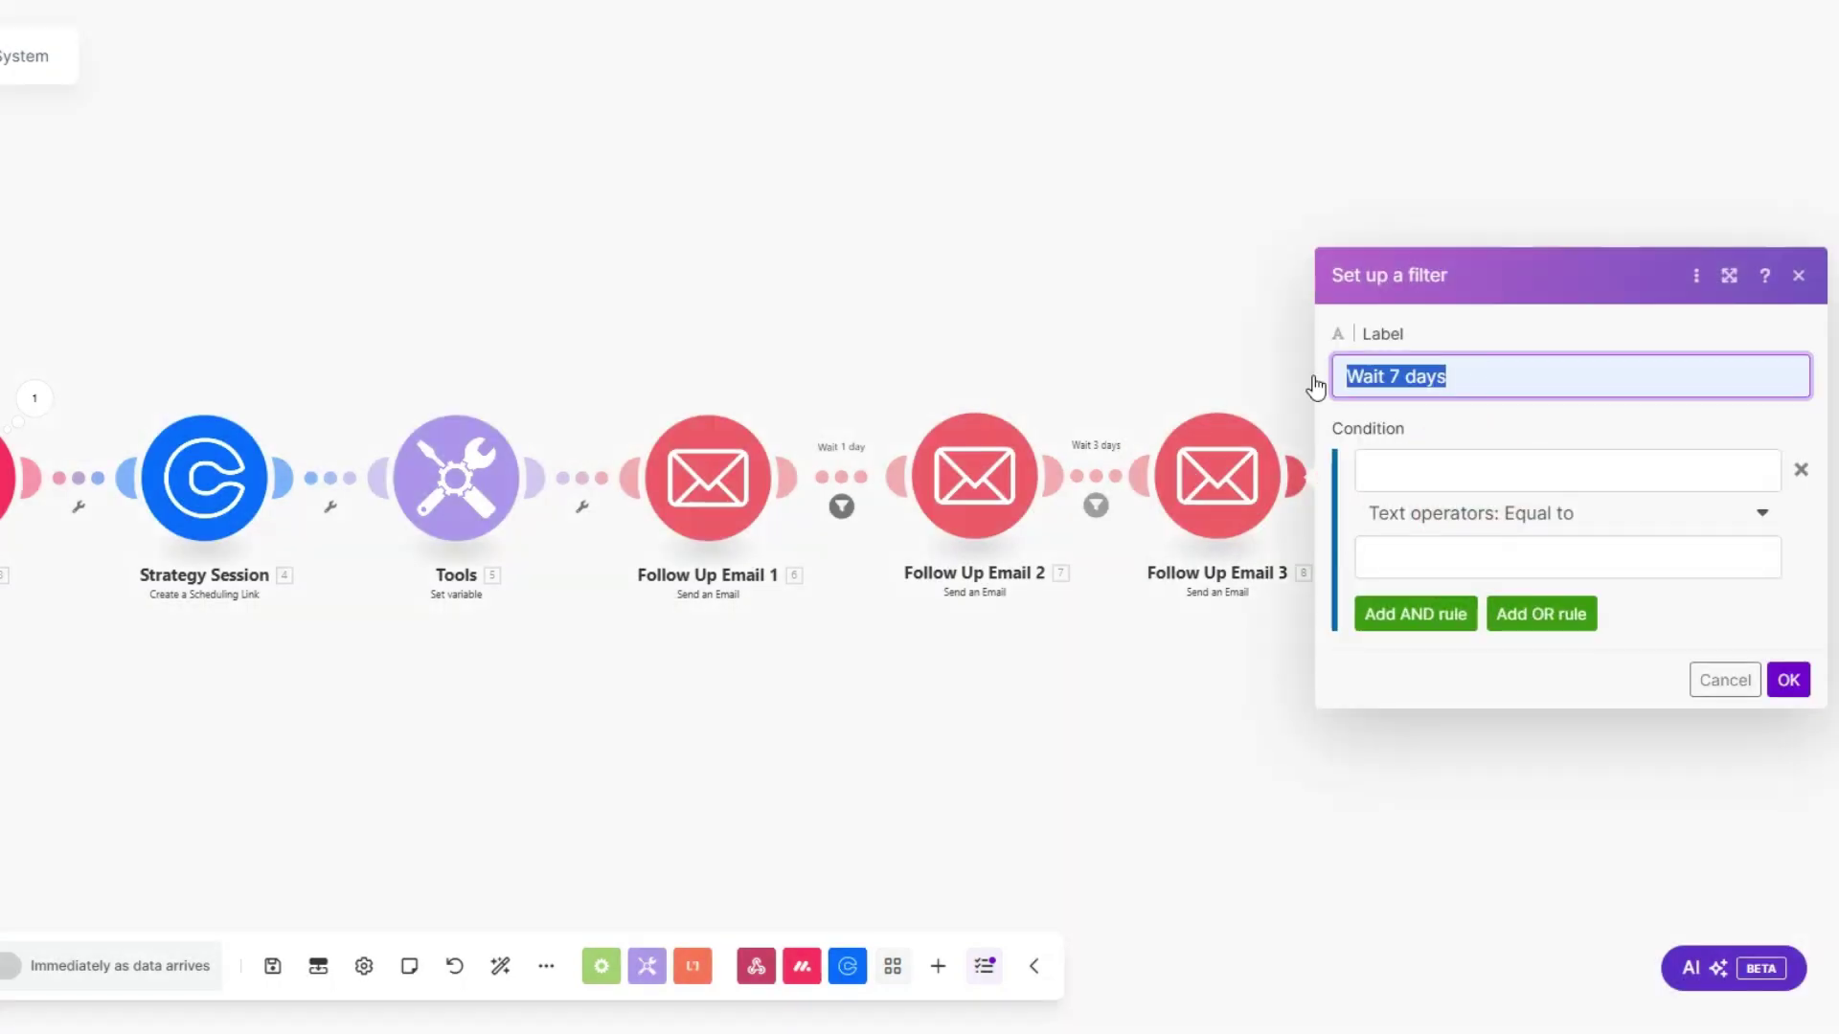
Map the Tools Date variable as the Wait 7 days filter's condition and set its operator to Datetime Equal to.
click(1422, 476)
click(974, 448)
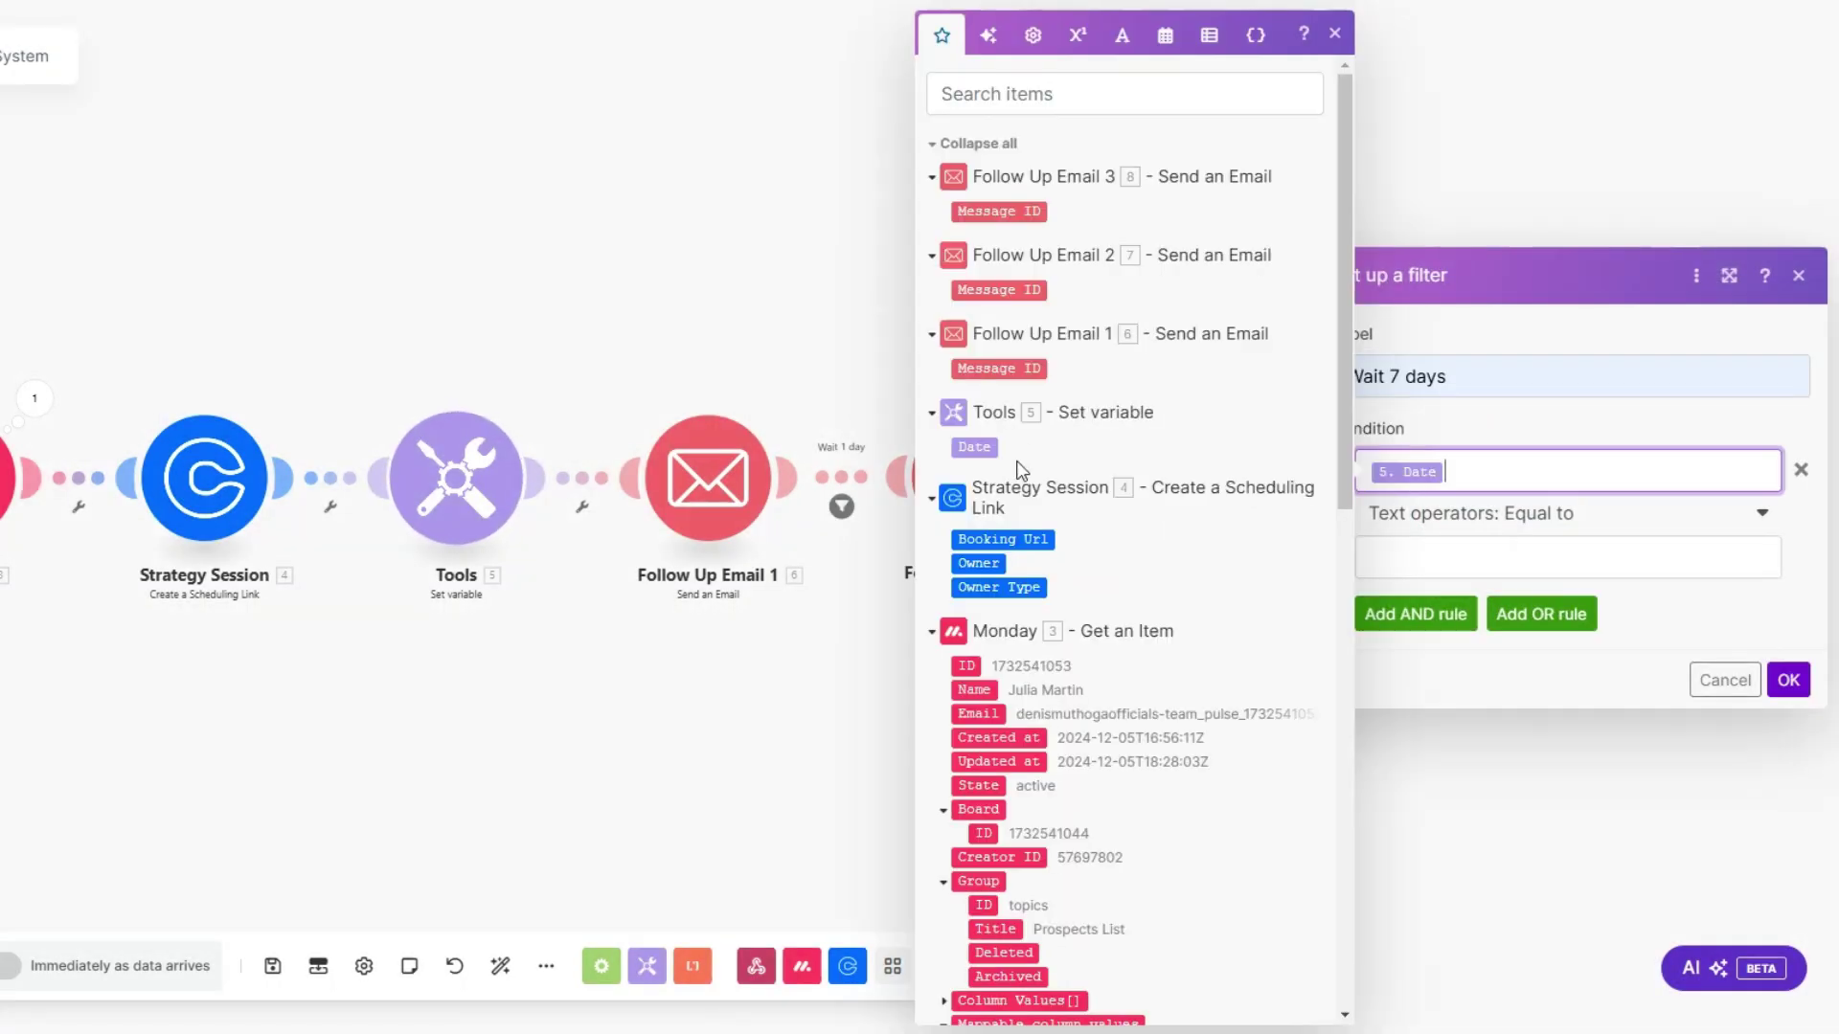
click(1414, 519)
scroll(1423, 678, down, 10)
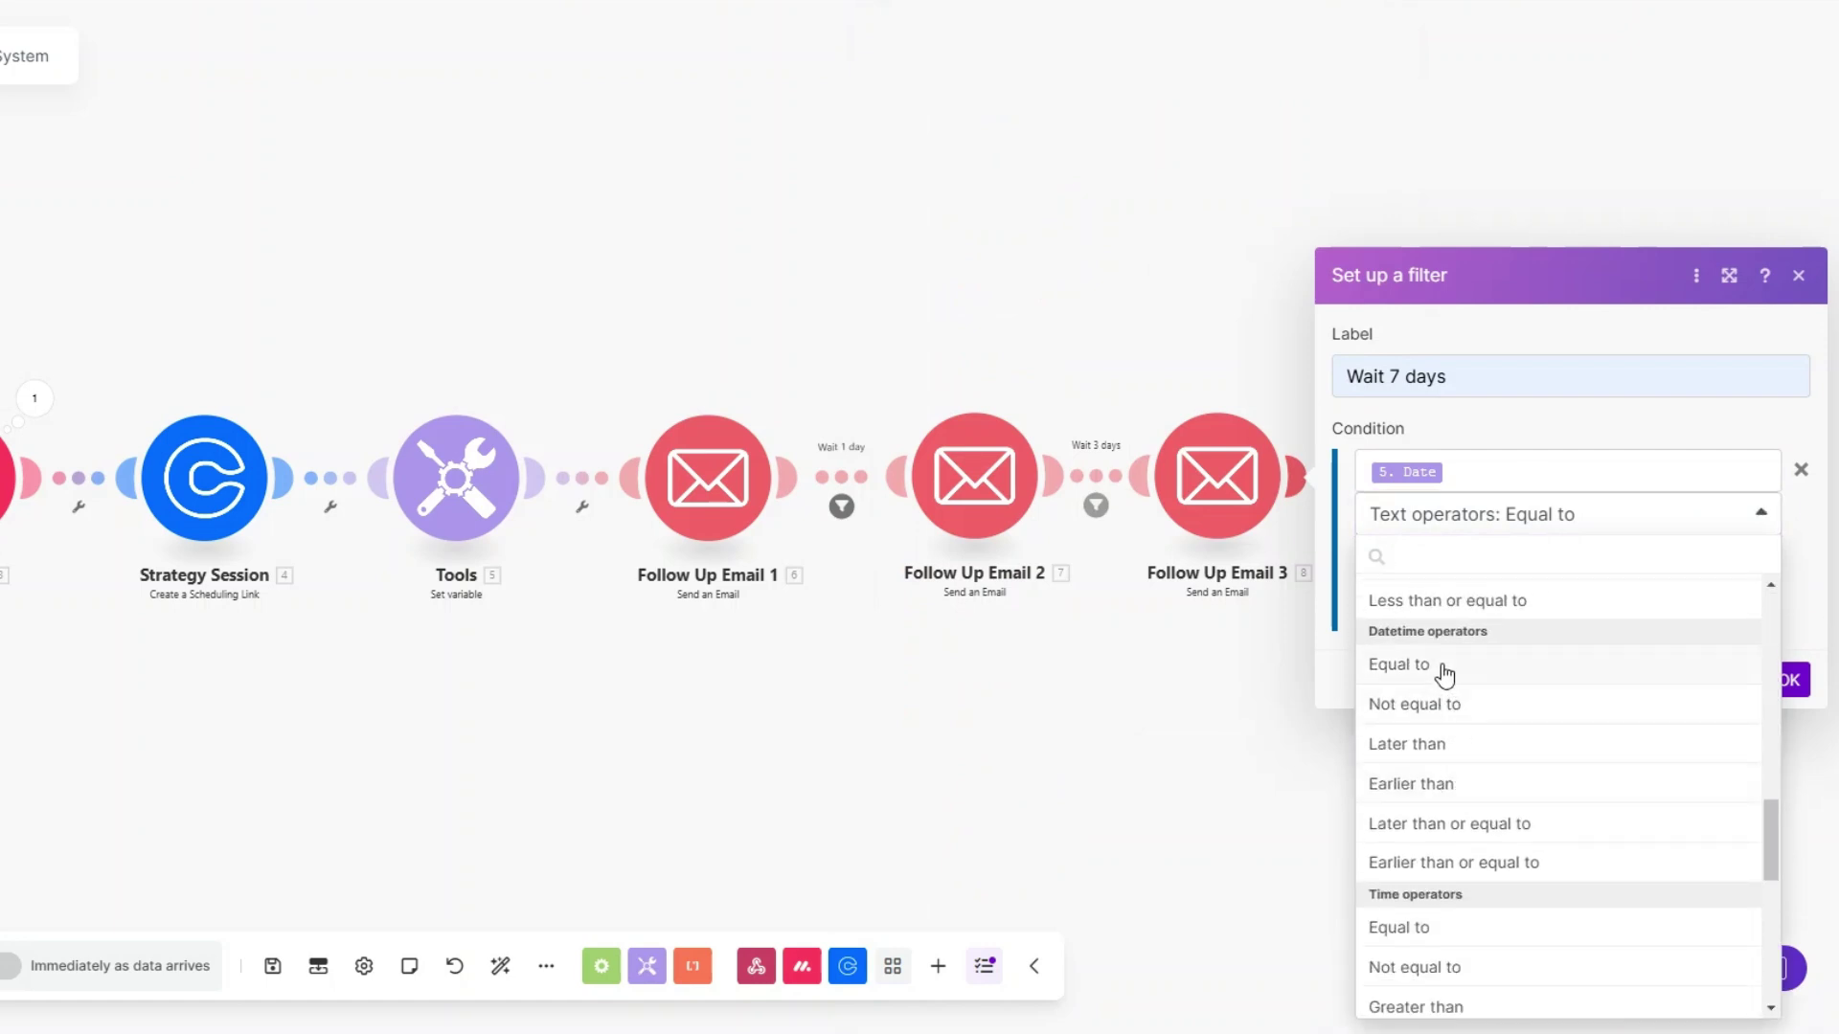
click(1427, 673)
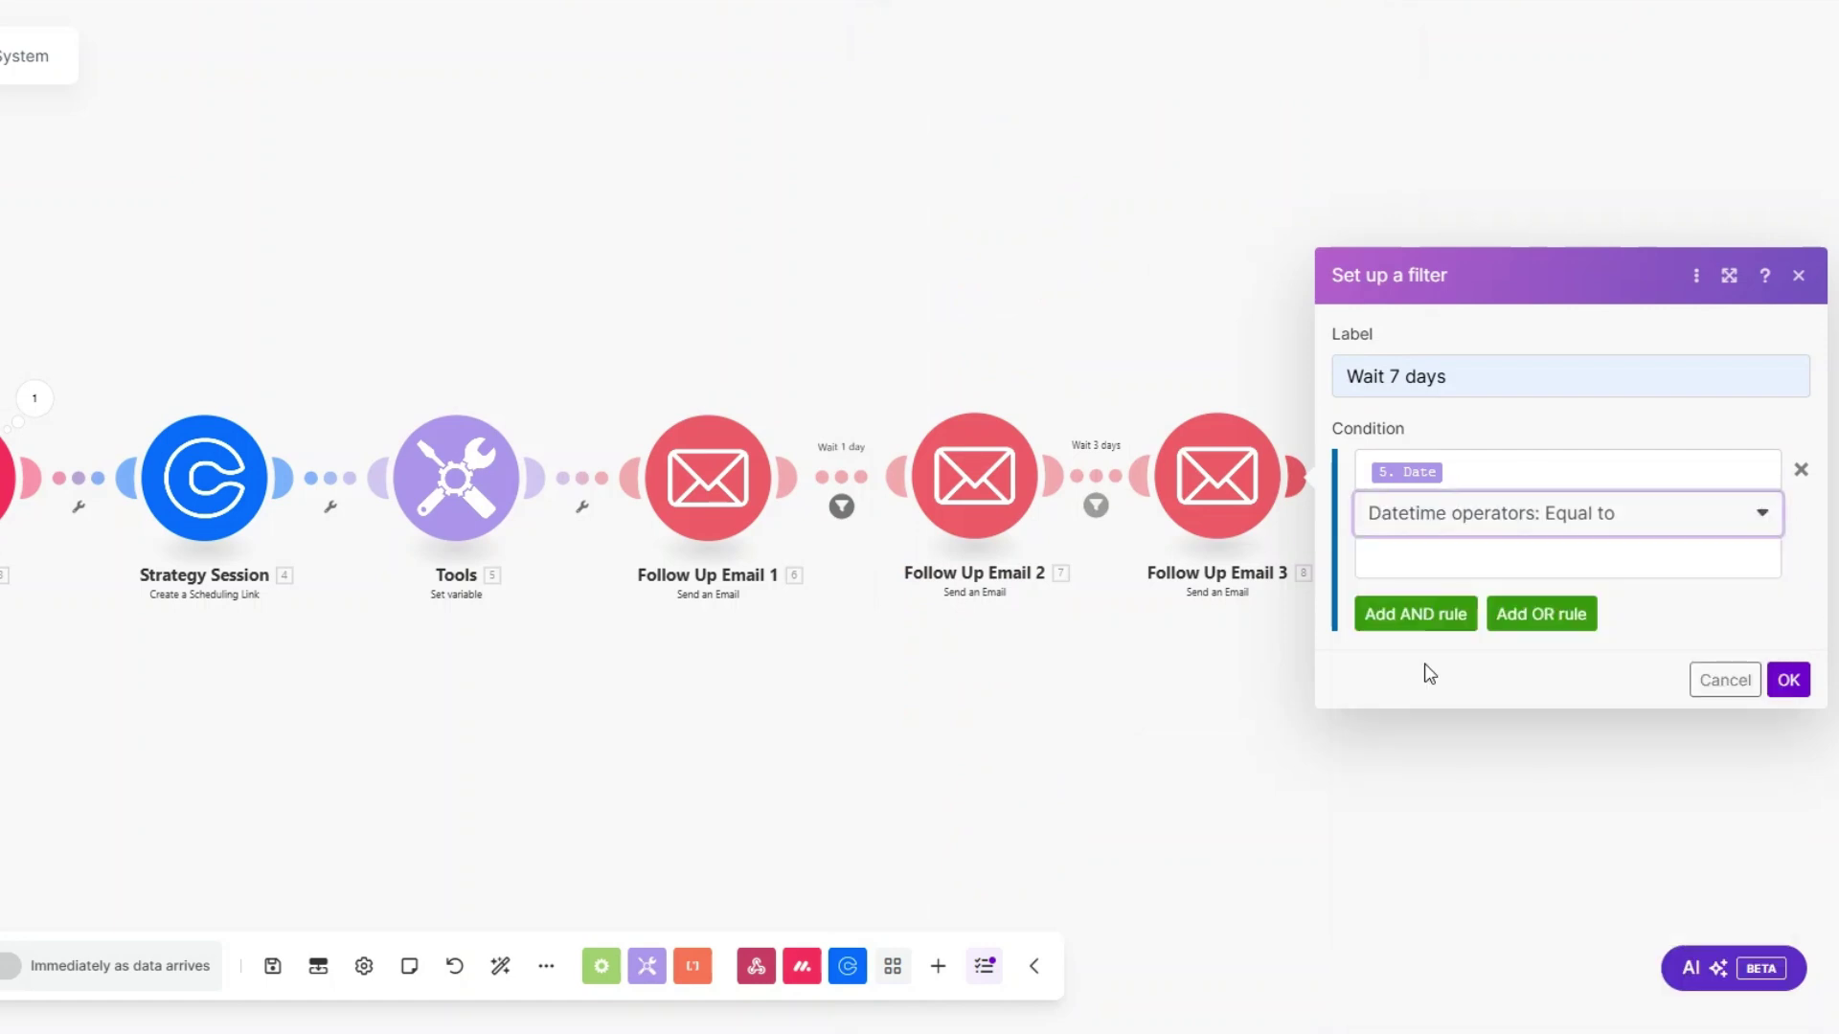
Set the Wait 7 days filter's comparison value to addDays(now; 7) and confirm the filter.
click(1421, 560)
click(1164, 36)
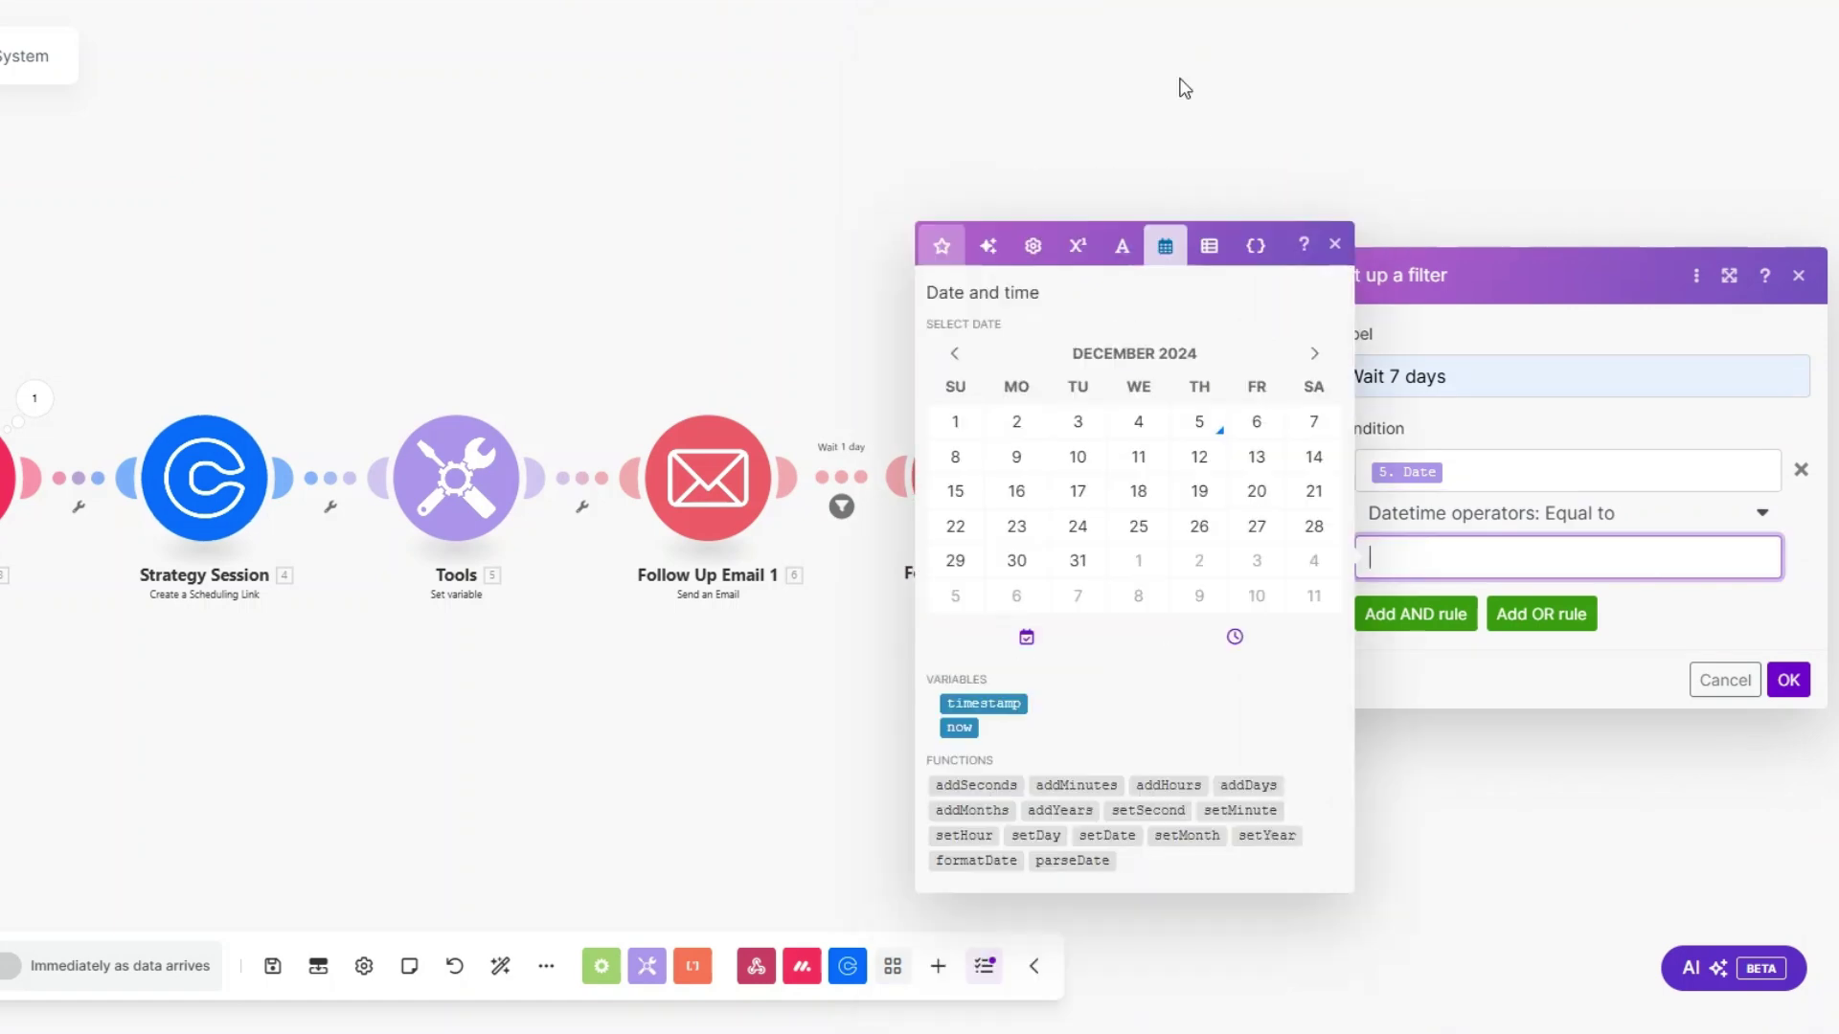
click(1221, 783)
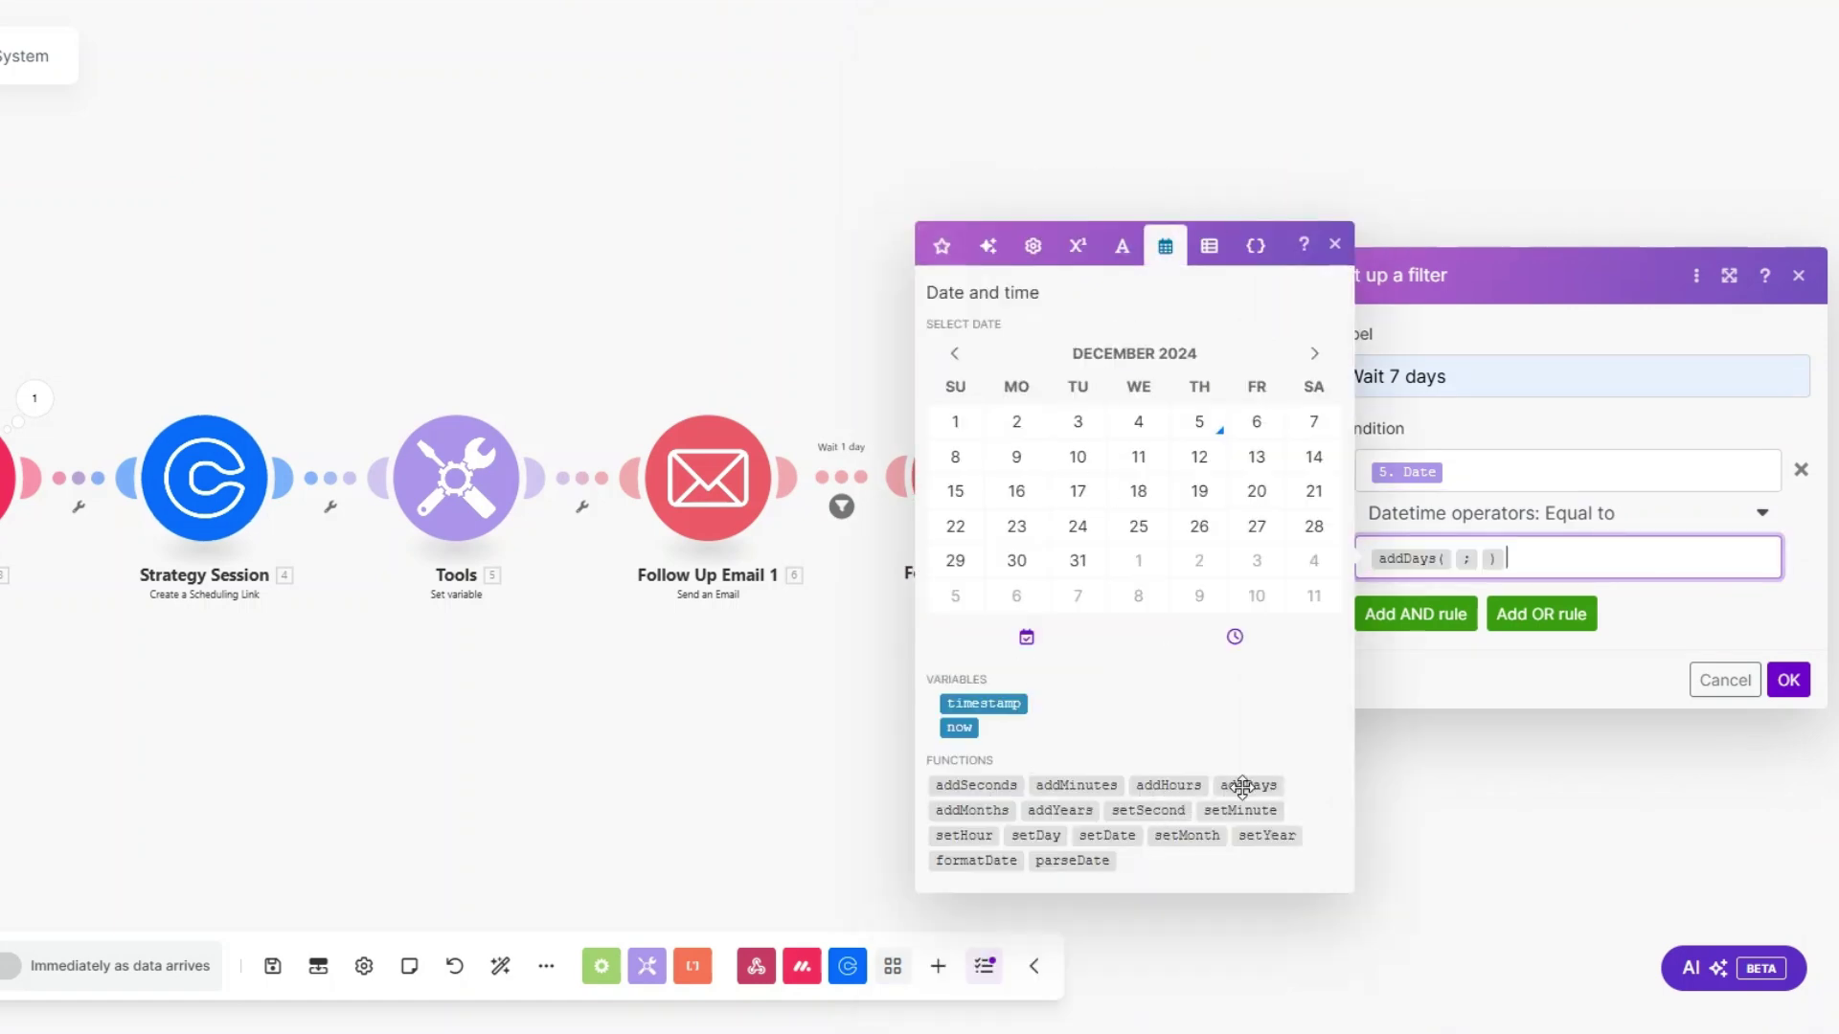
click(1457, 561)
click(958, 728)
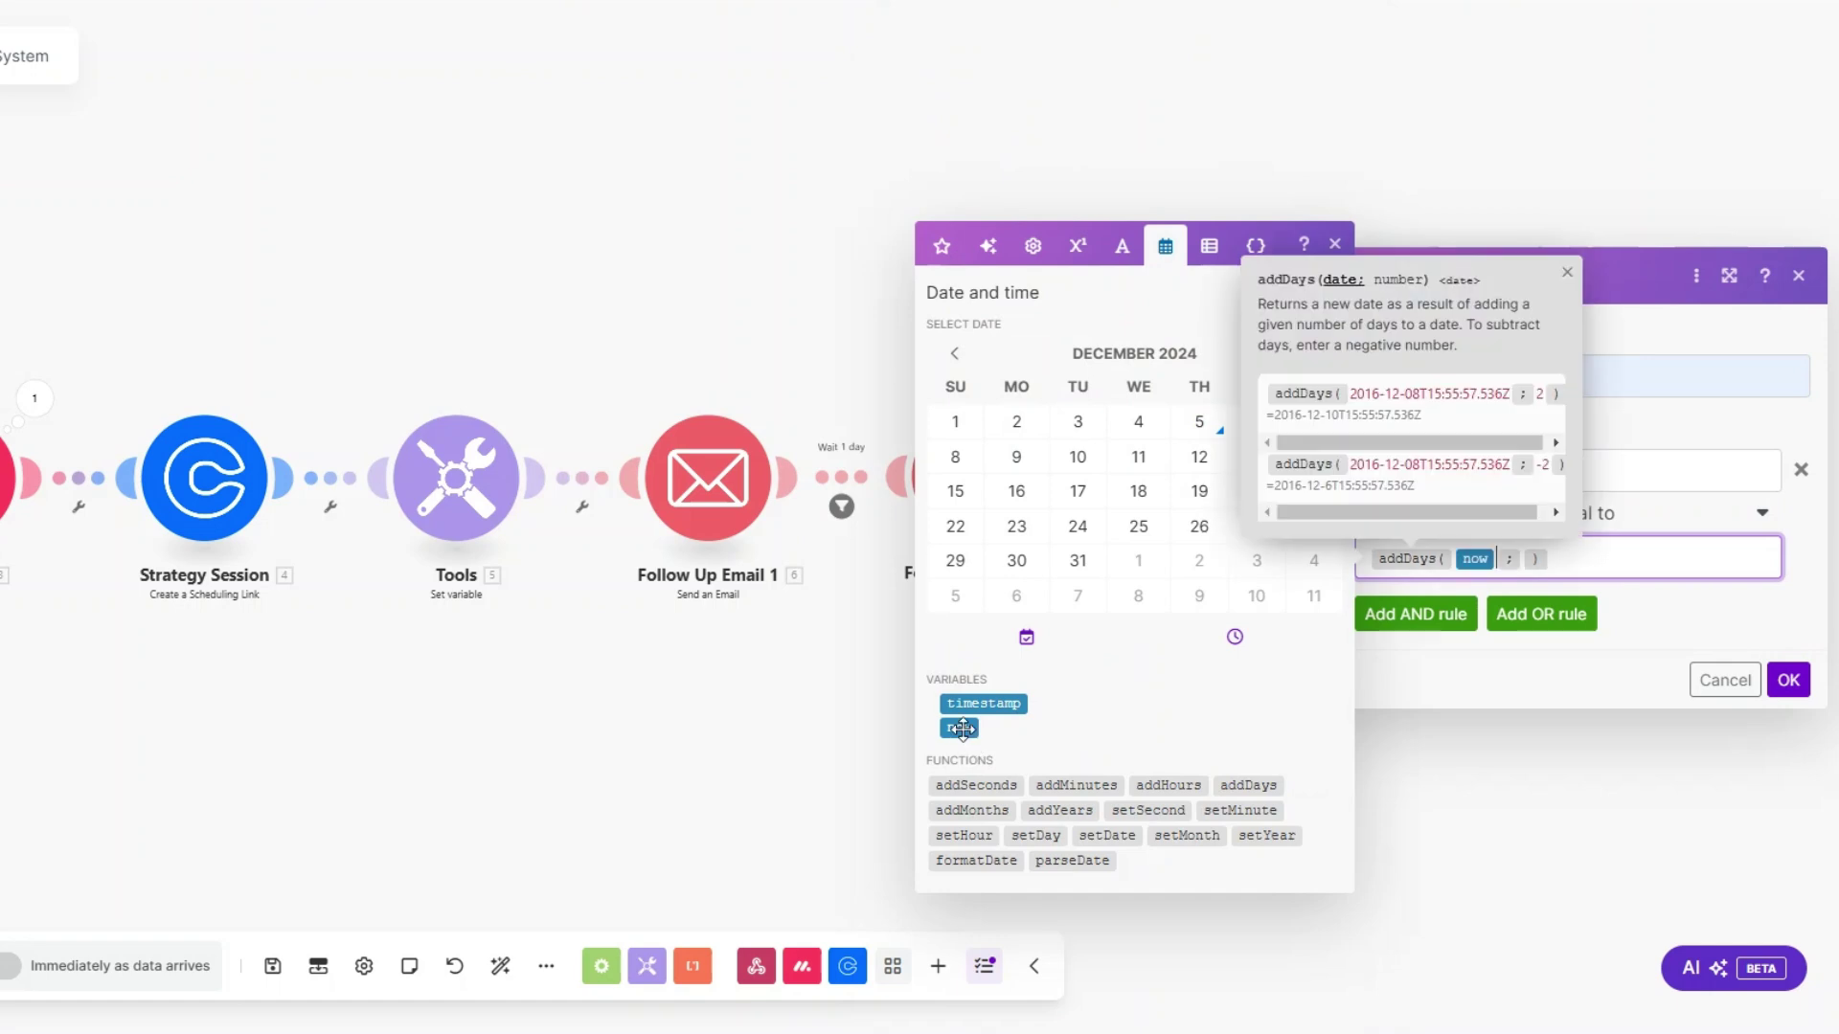
click(1532, 561)
text(7)
click(1788, 680)
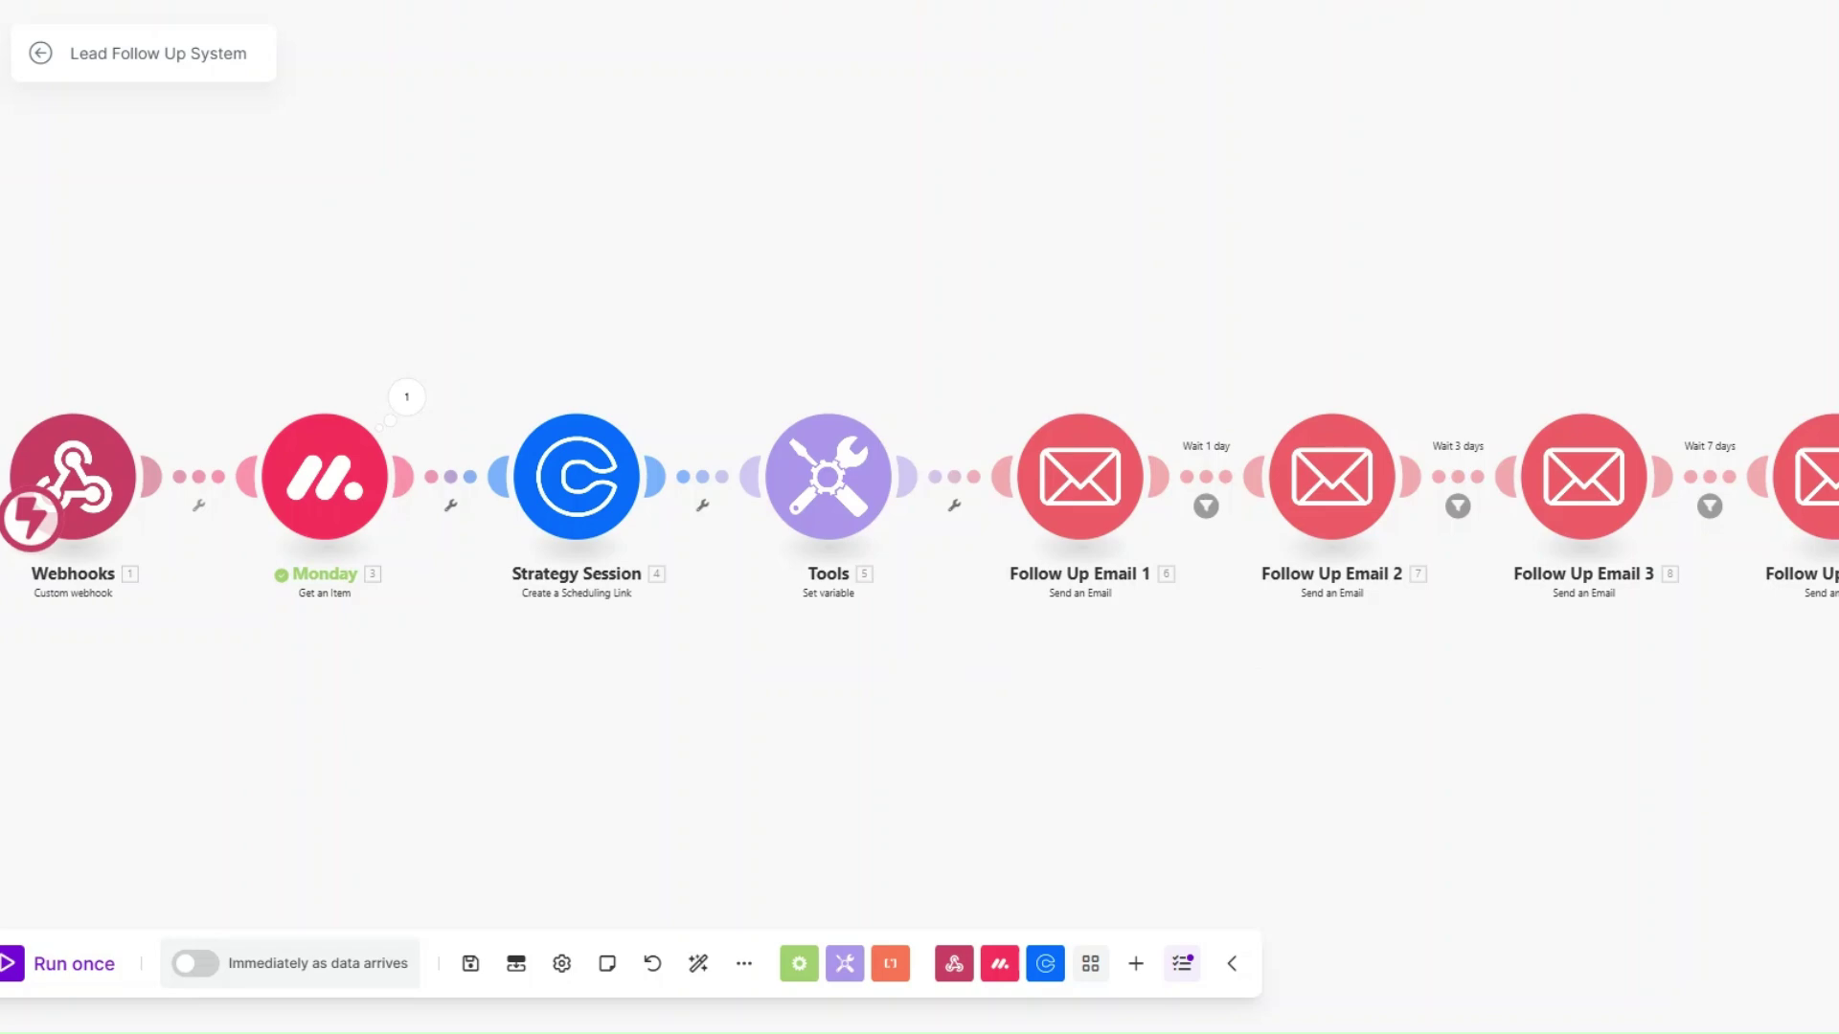
Run the scenario once and trigger it in monday.com by setting the first prospect's status to SEND FOLLOW-UP on the Lead Surge Prospects board.
click(64, 965)
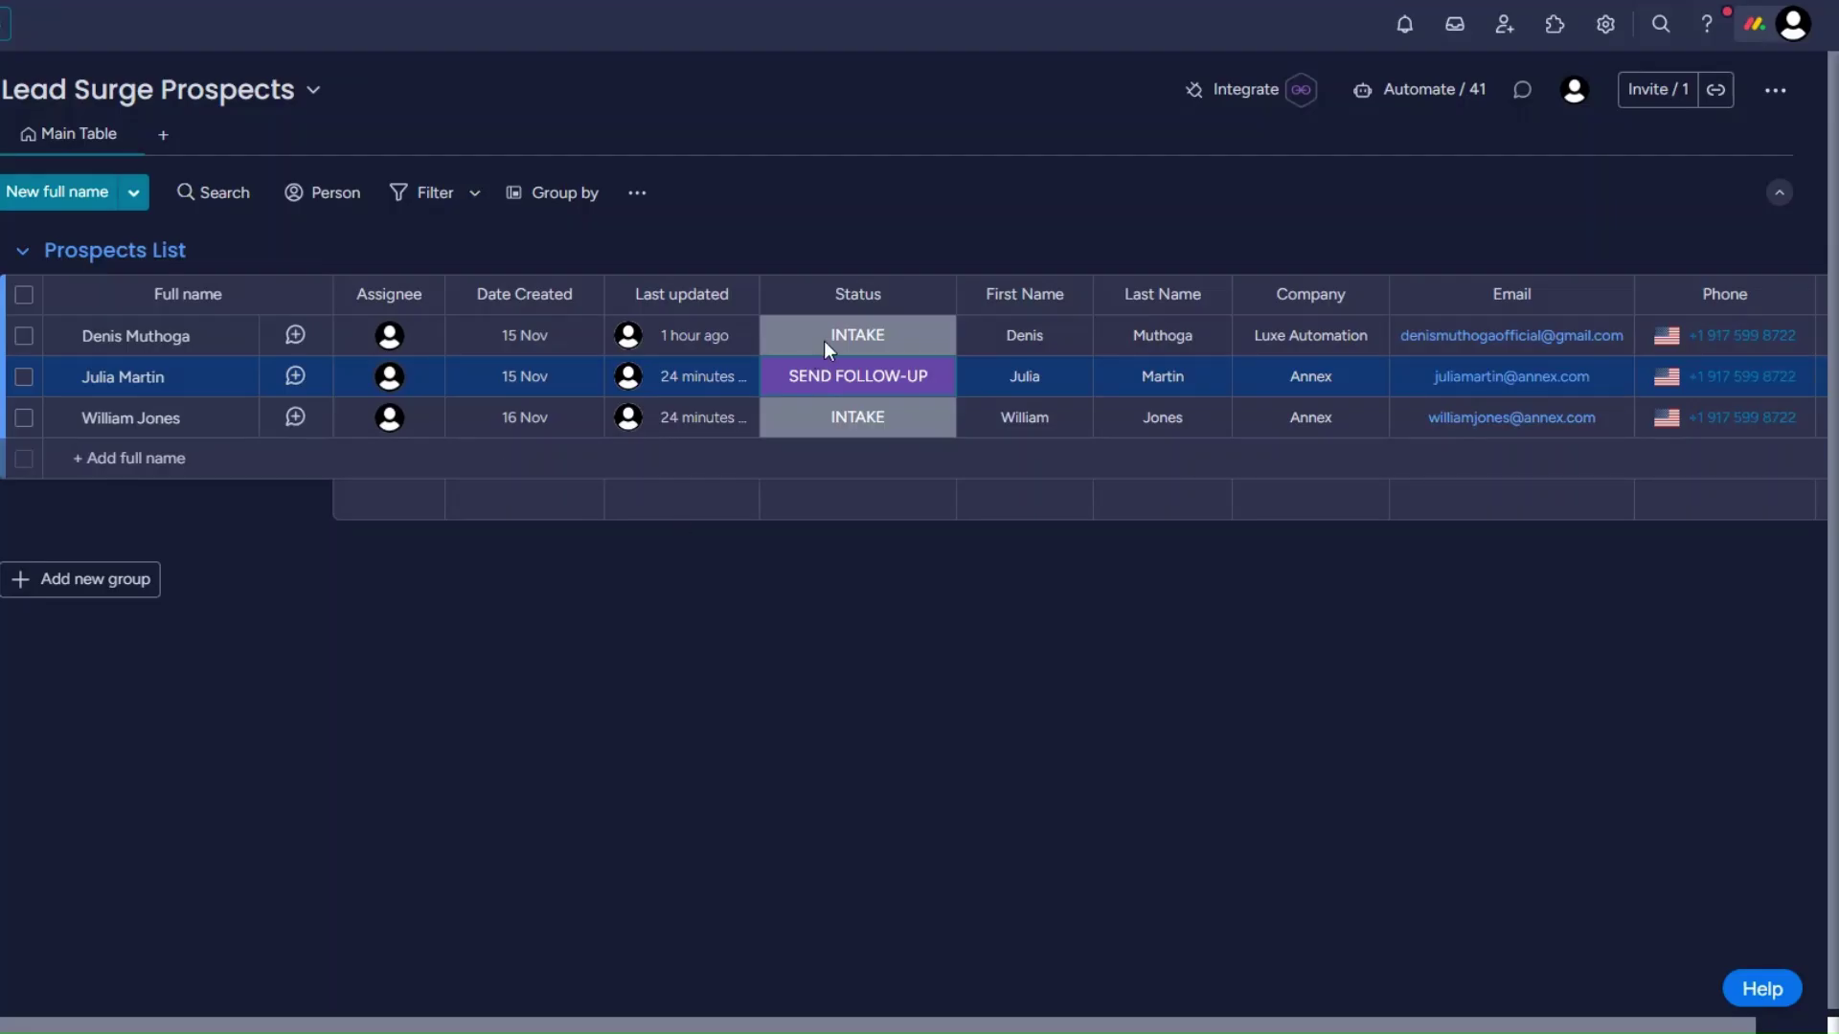
click(826, 345)
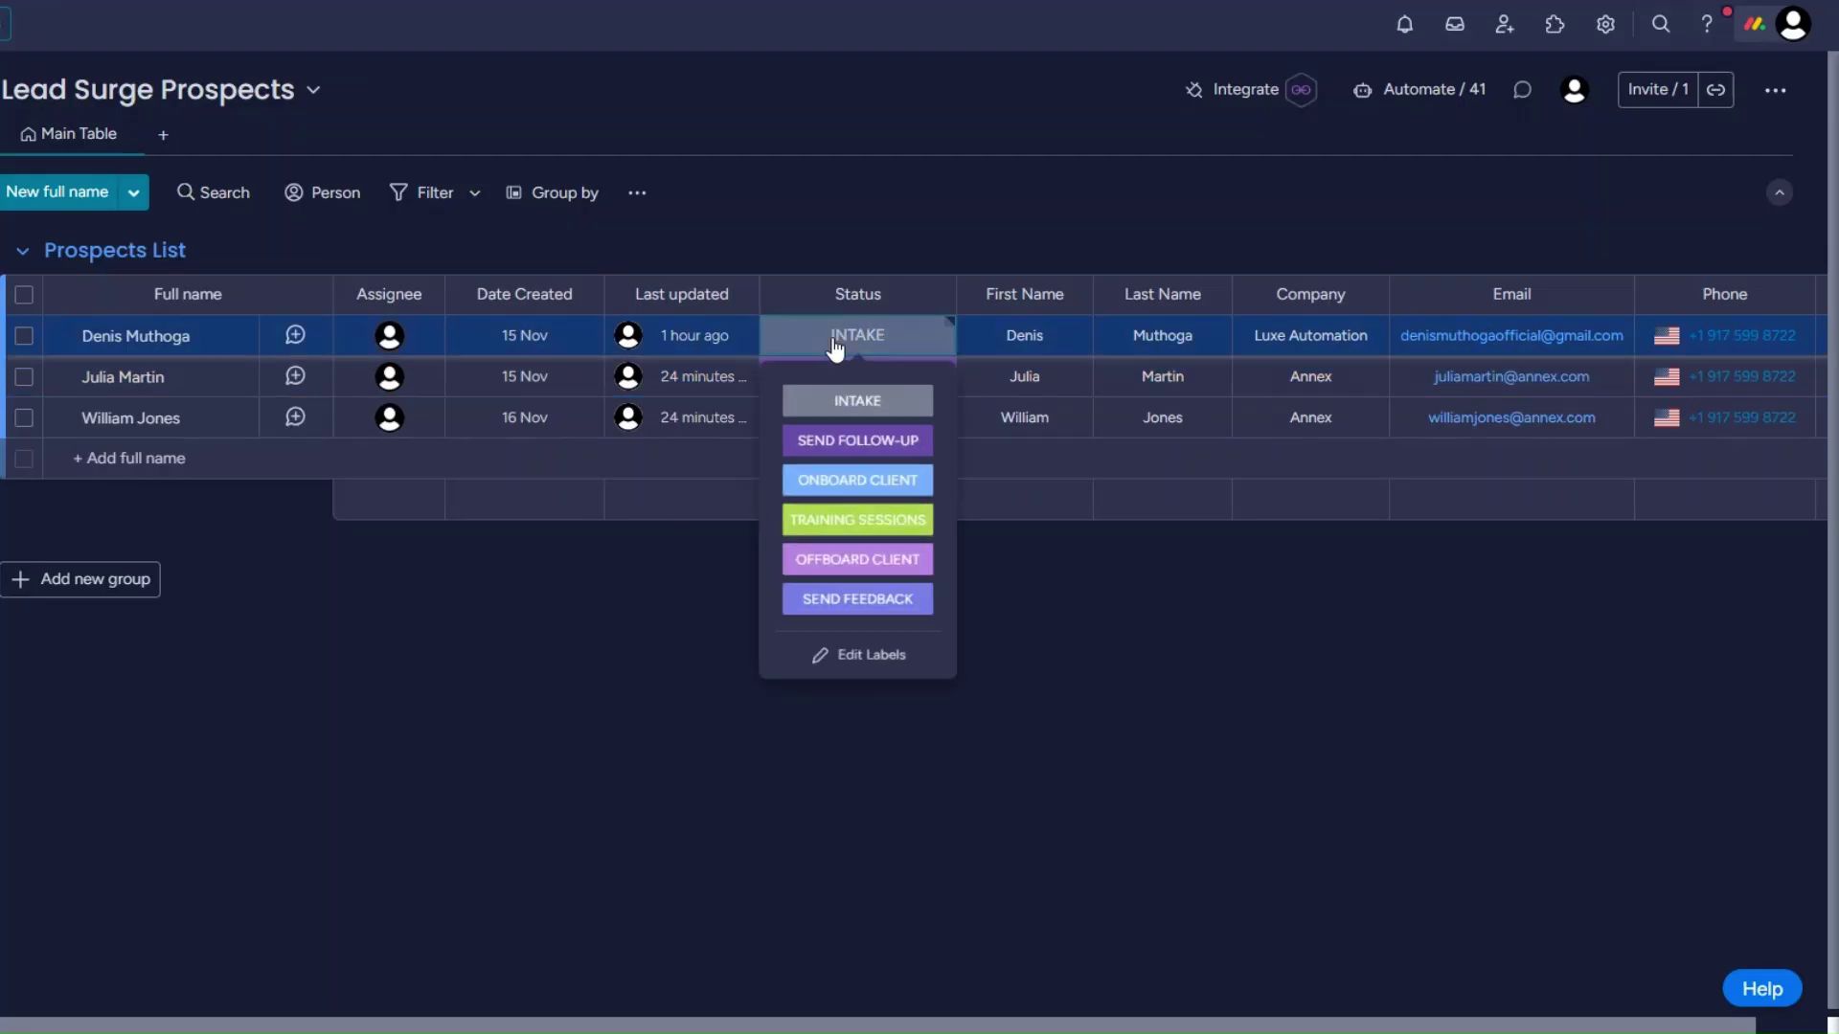
click(858, 453)
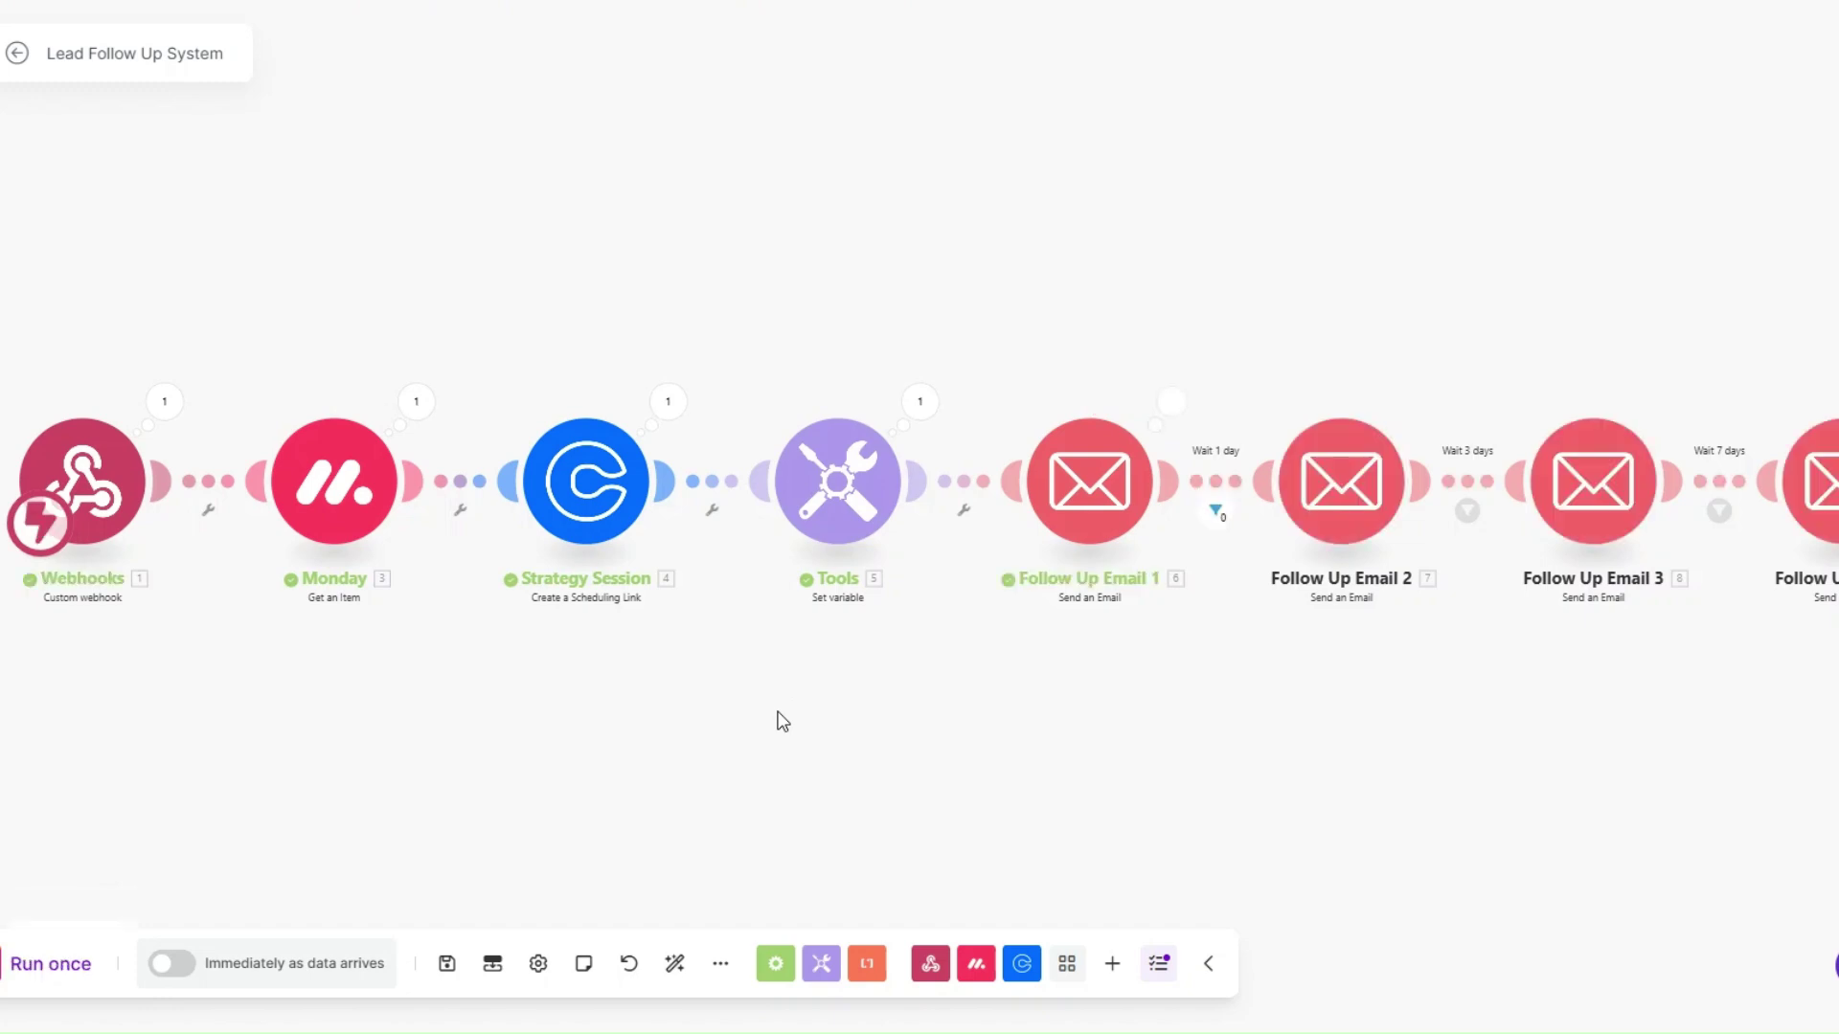
Inspect the Strategy Session module's run output, checking the generated Calendly booking URL.
drag(778, 721, 740, 719)
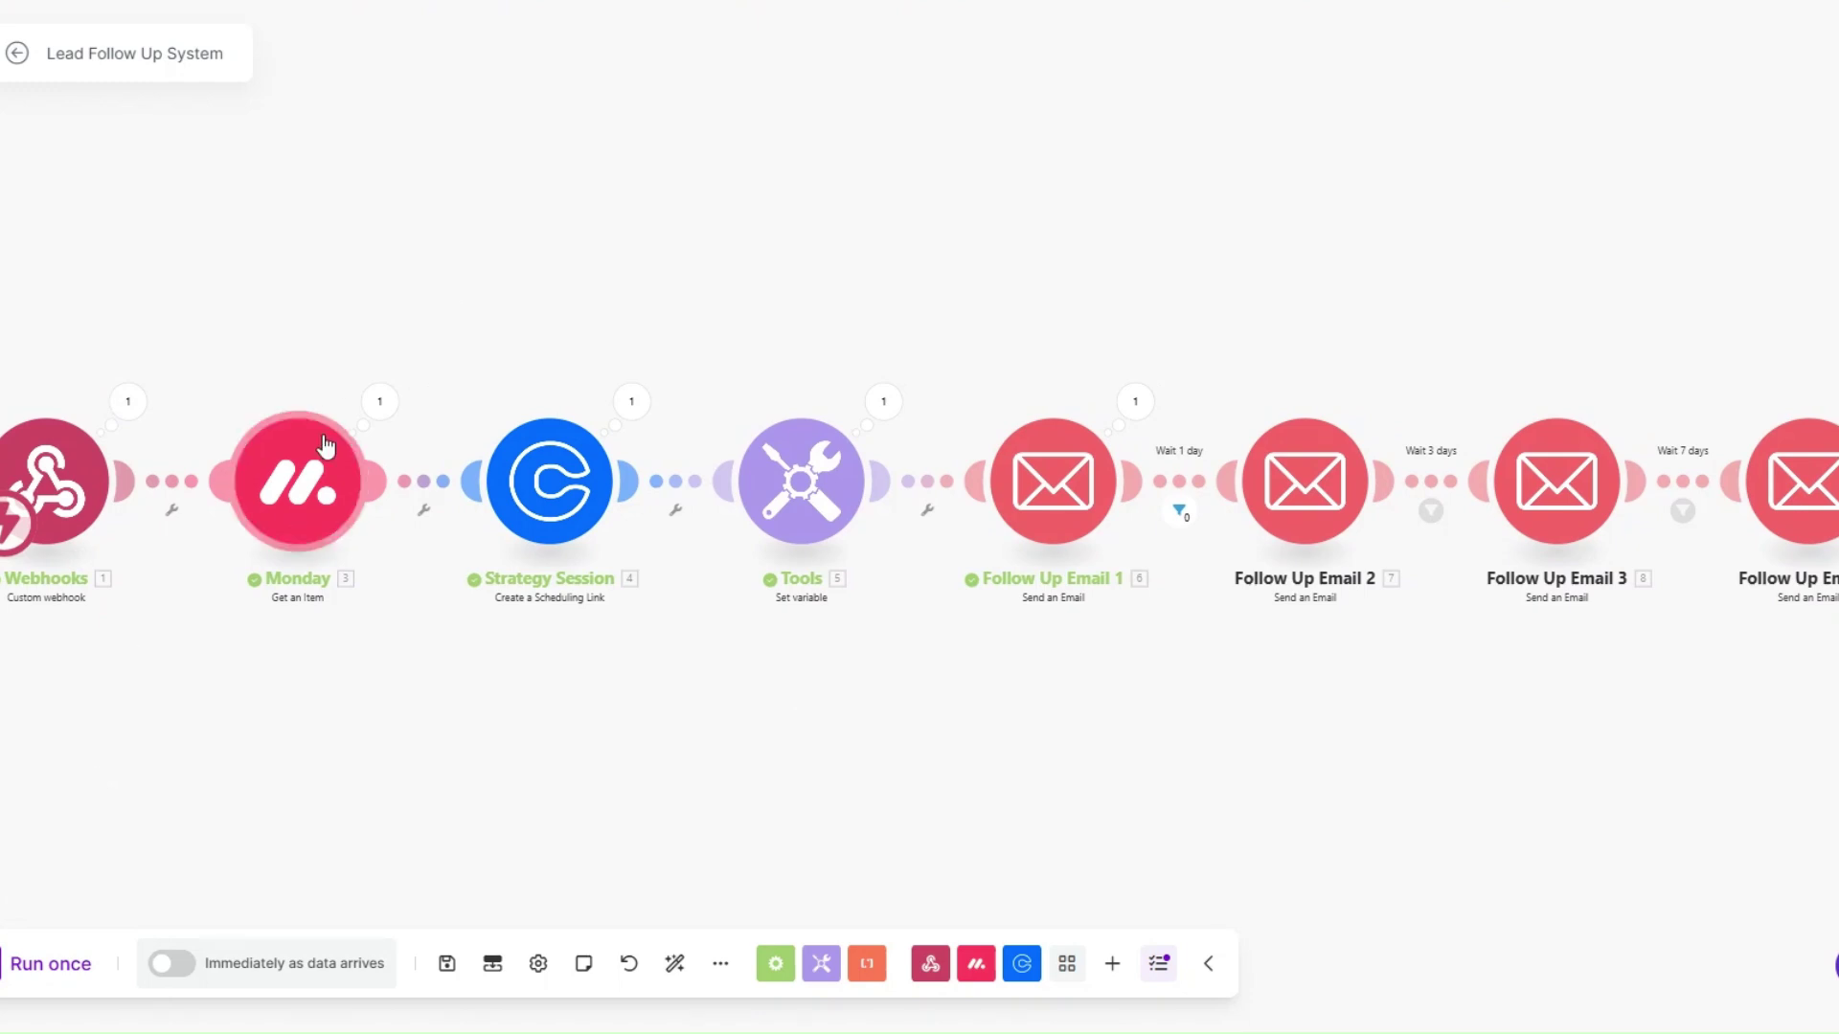
click(631, 401)
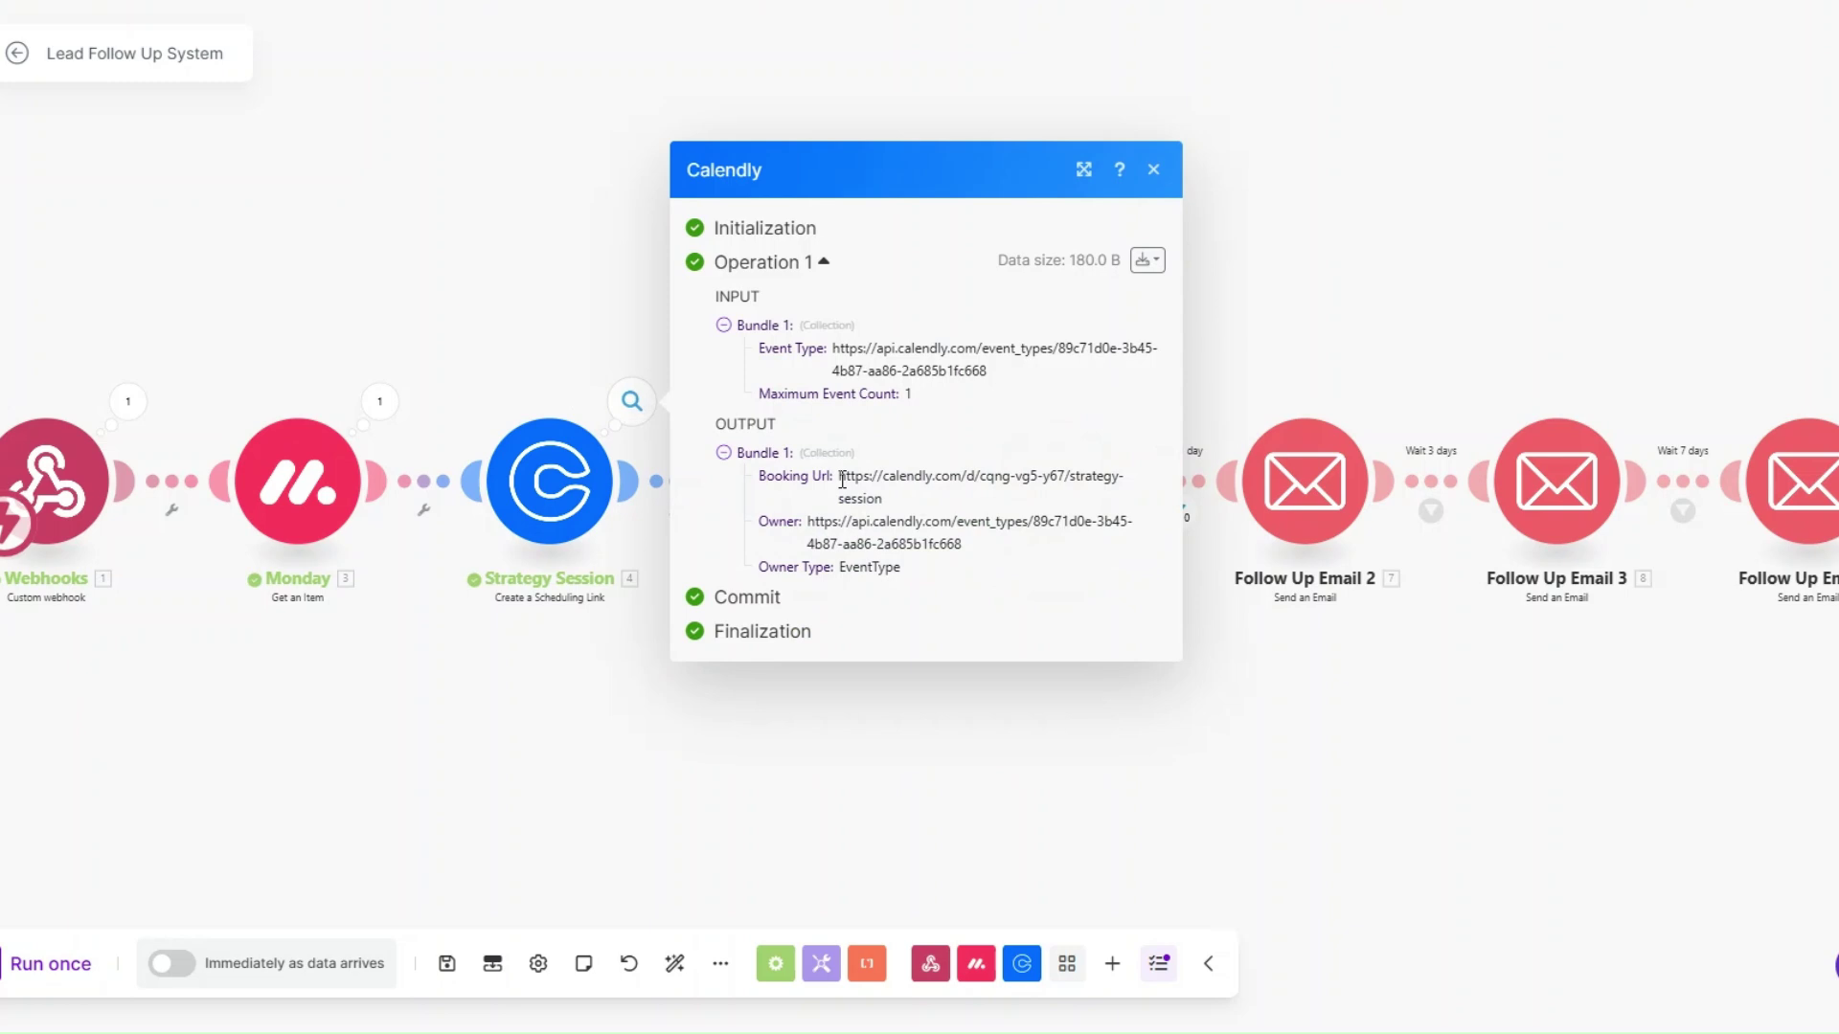
drag(842, 478, 900, 498)
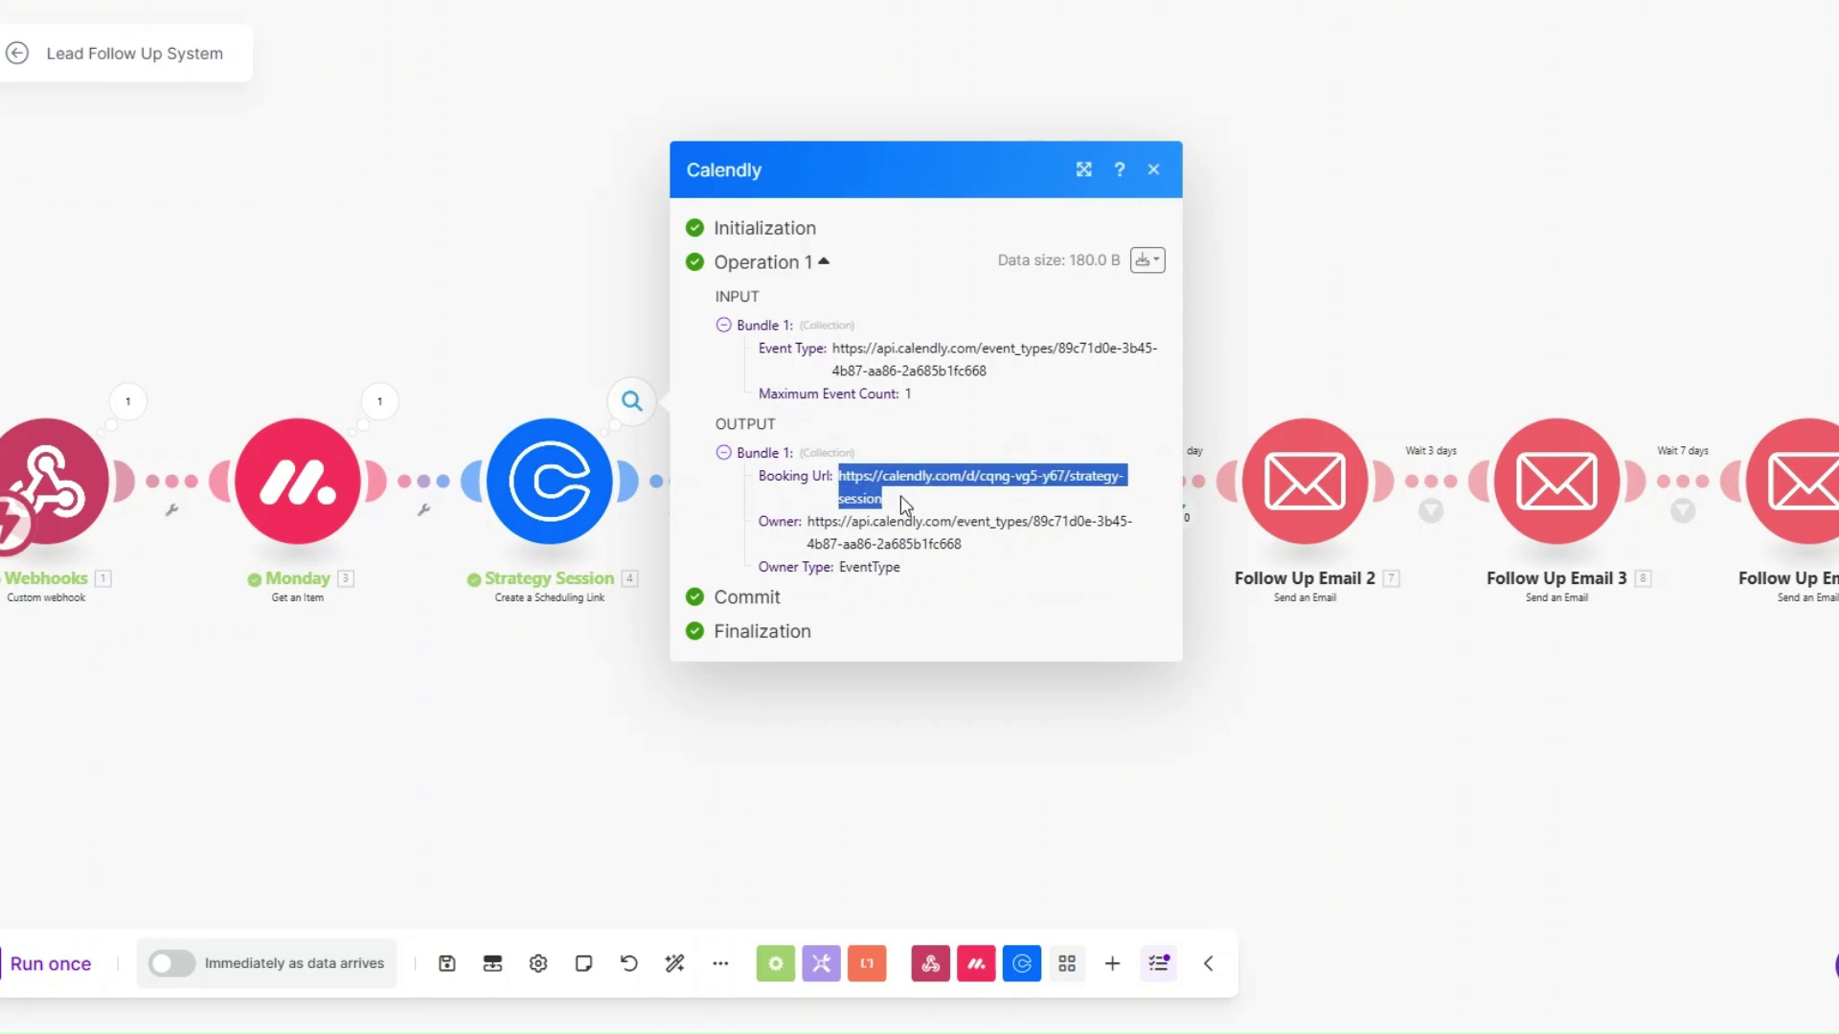
key(Escape)
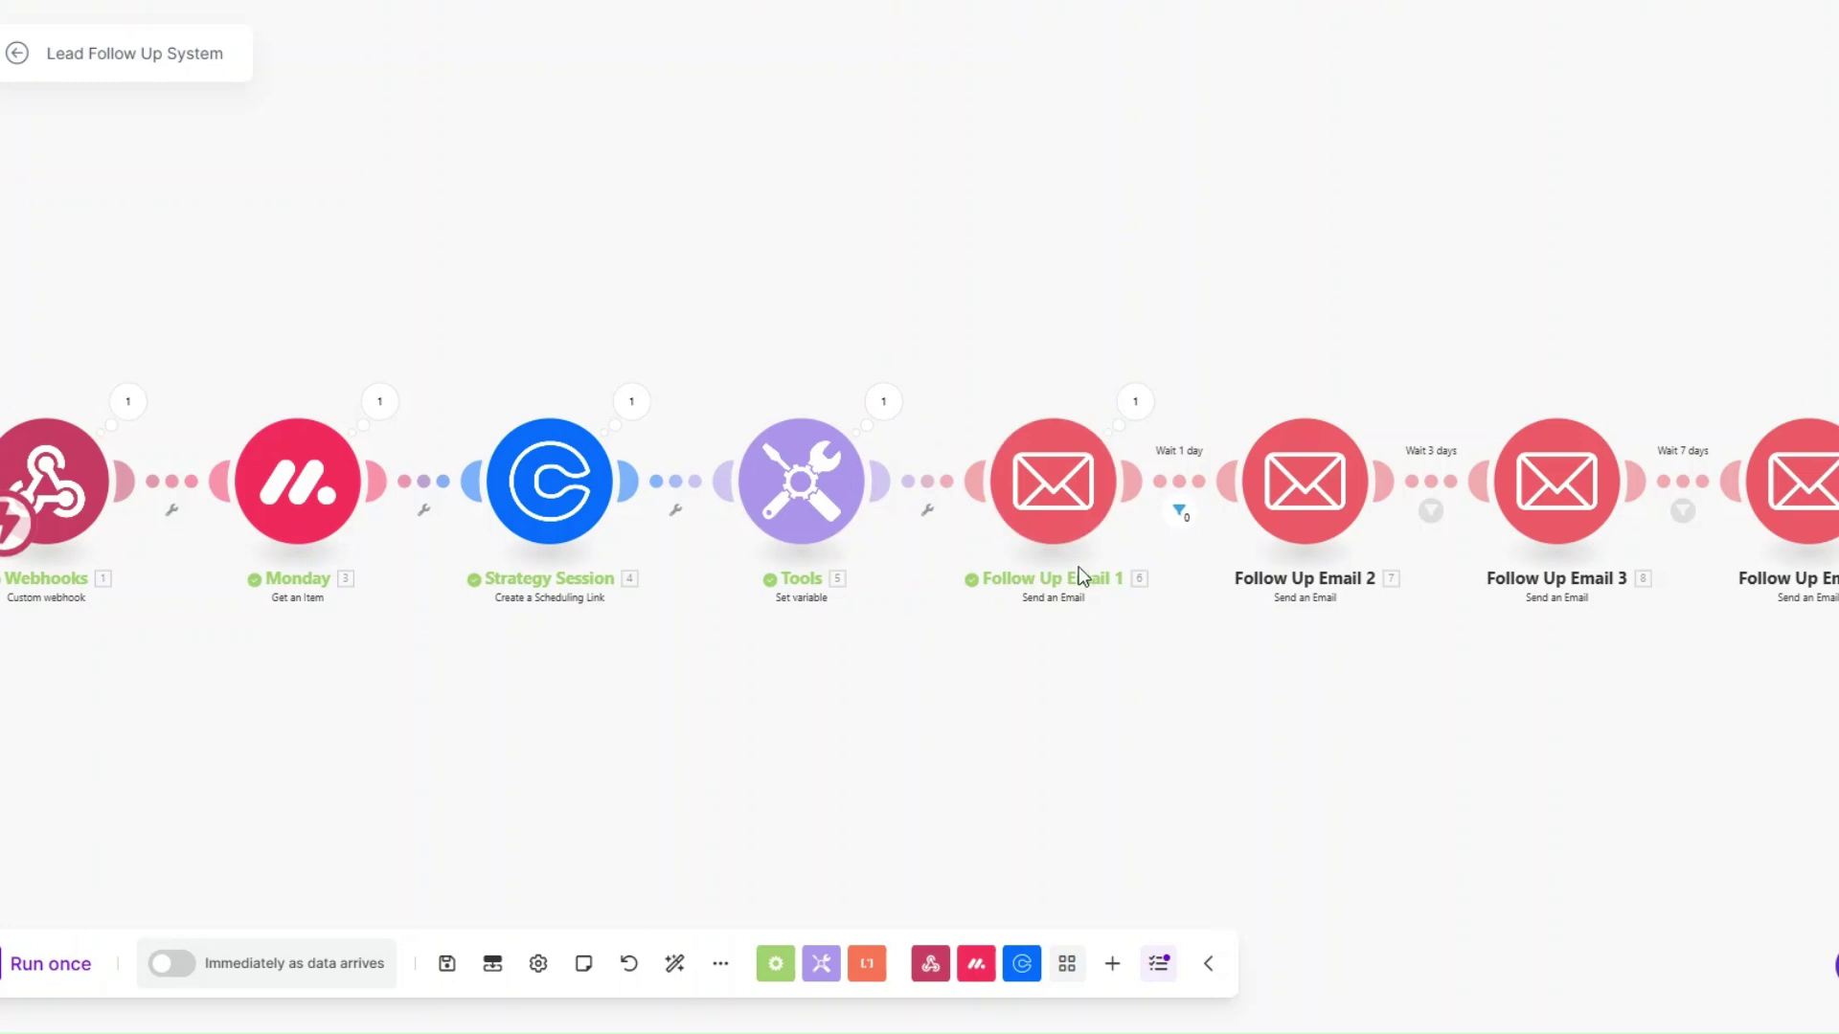
Inspect Follow Up Email 1's run data, checking the subject, the full message content and the inserted scheduling link.
click(1135, 402)
drag(1318, 441, 1546, 446)
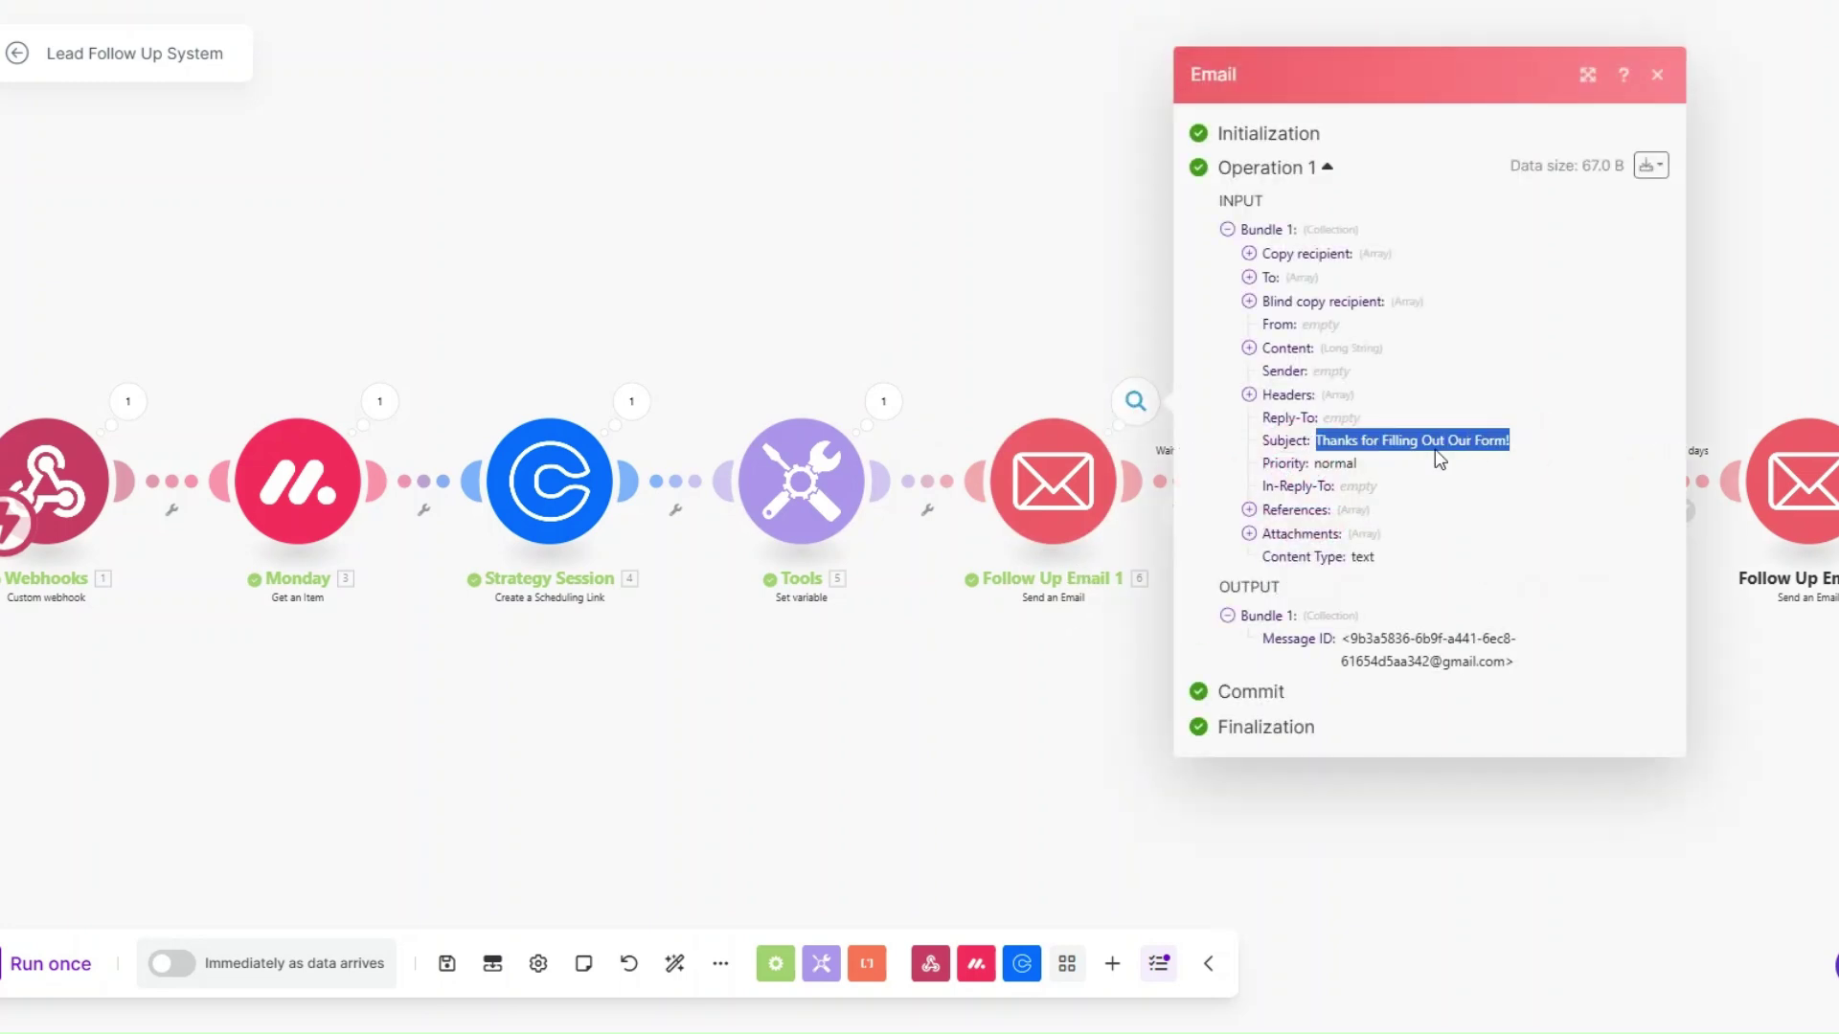
click(1248, 347)
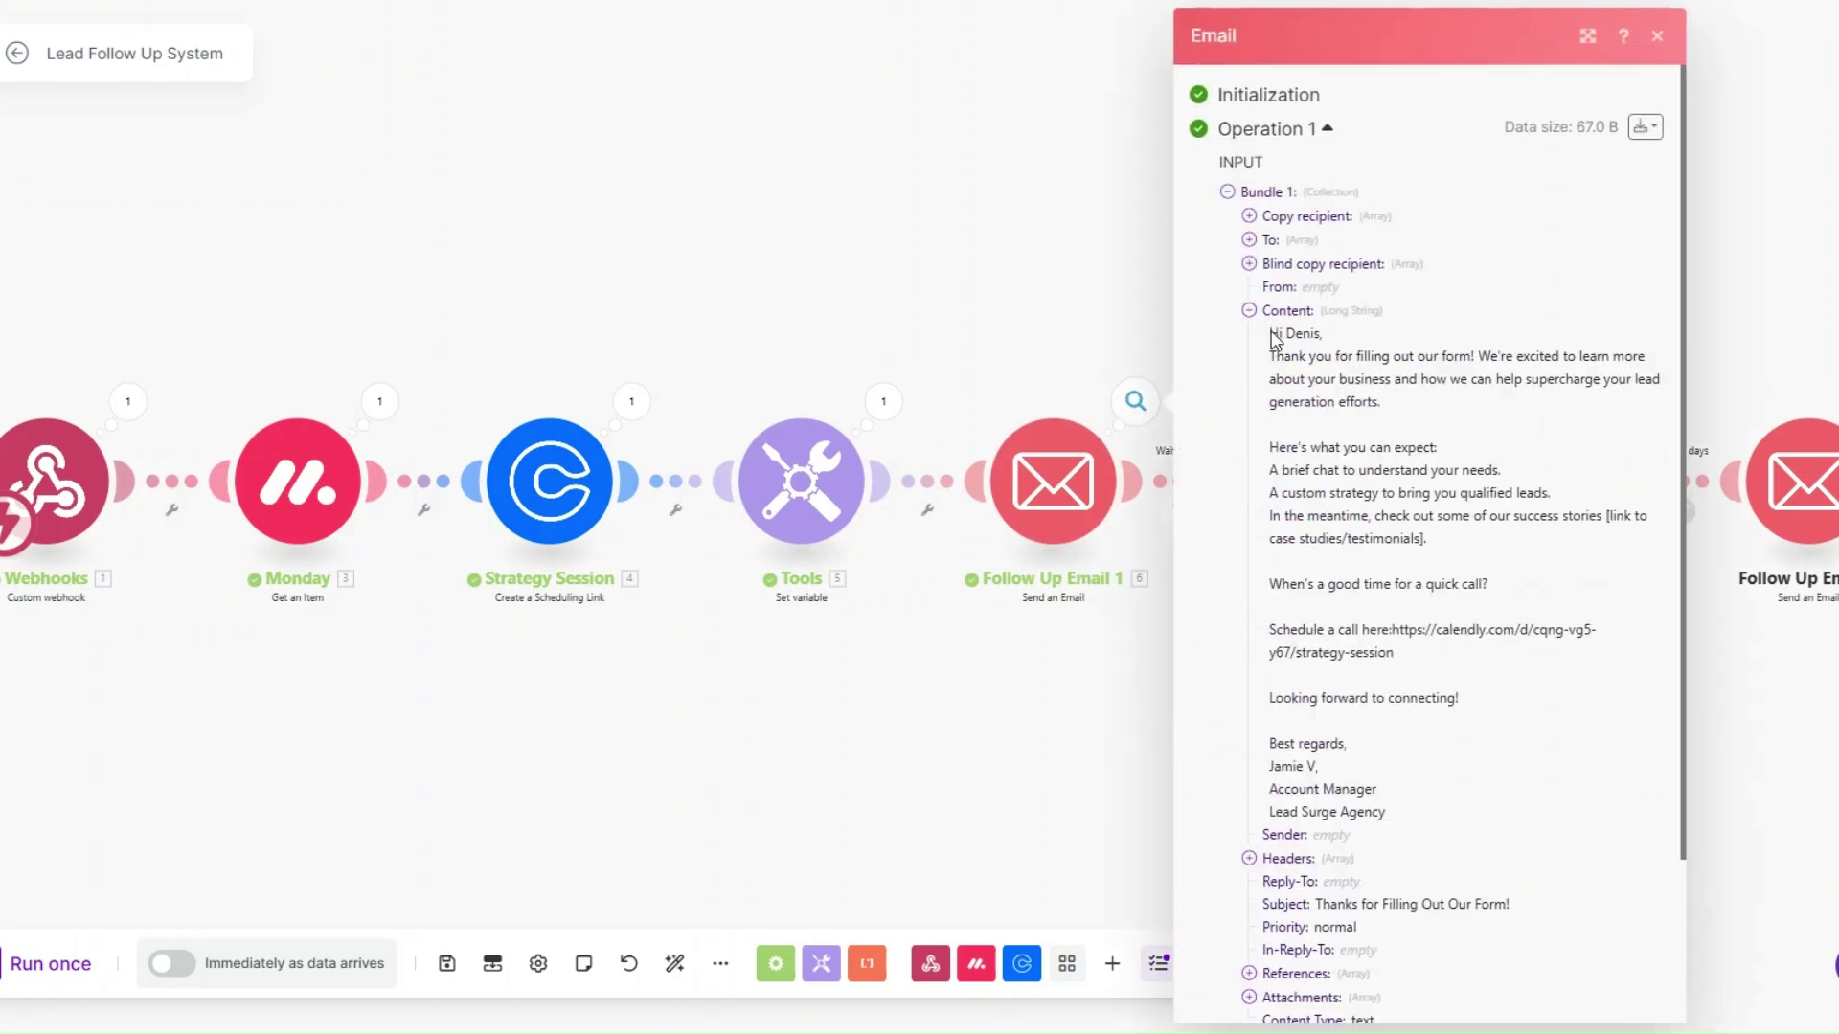
drag(1268, 334, 1511, 835)
click(1441, 691)
drag(1394, 627, 1399, 652)
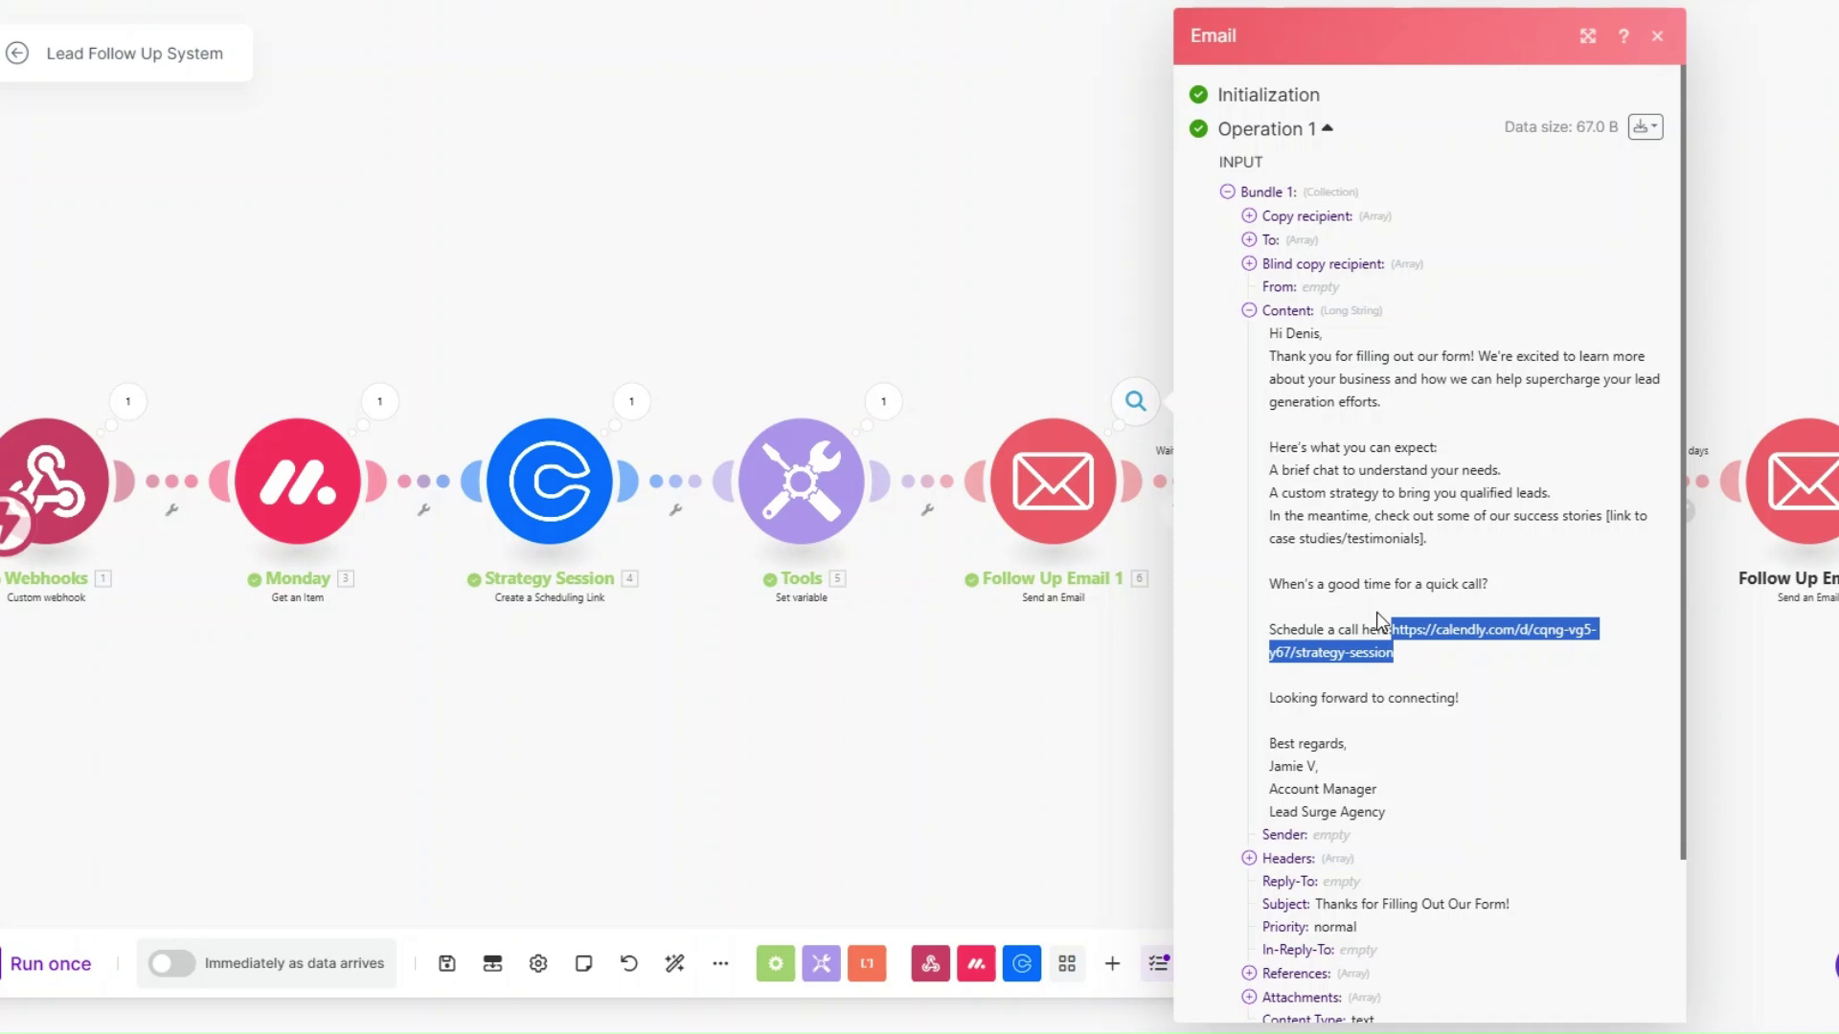
click(1038, 744)
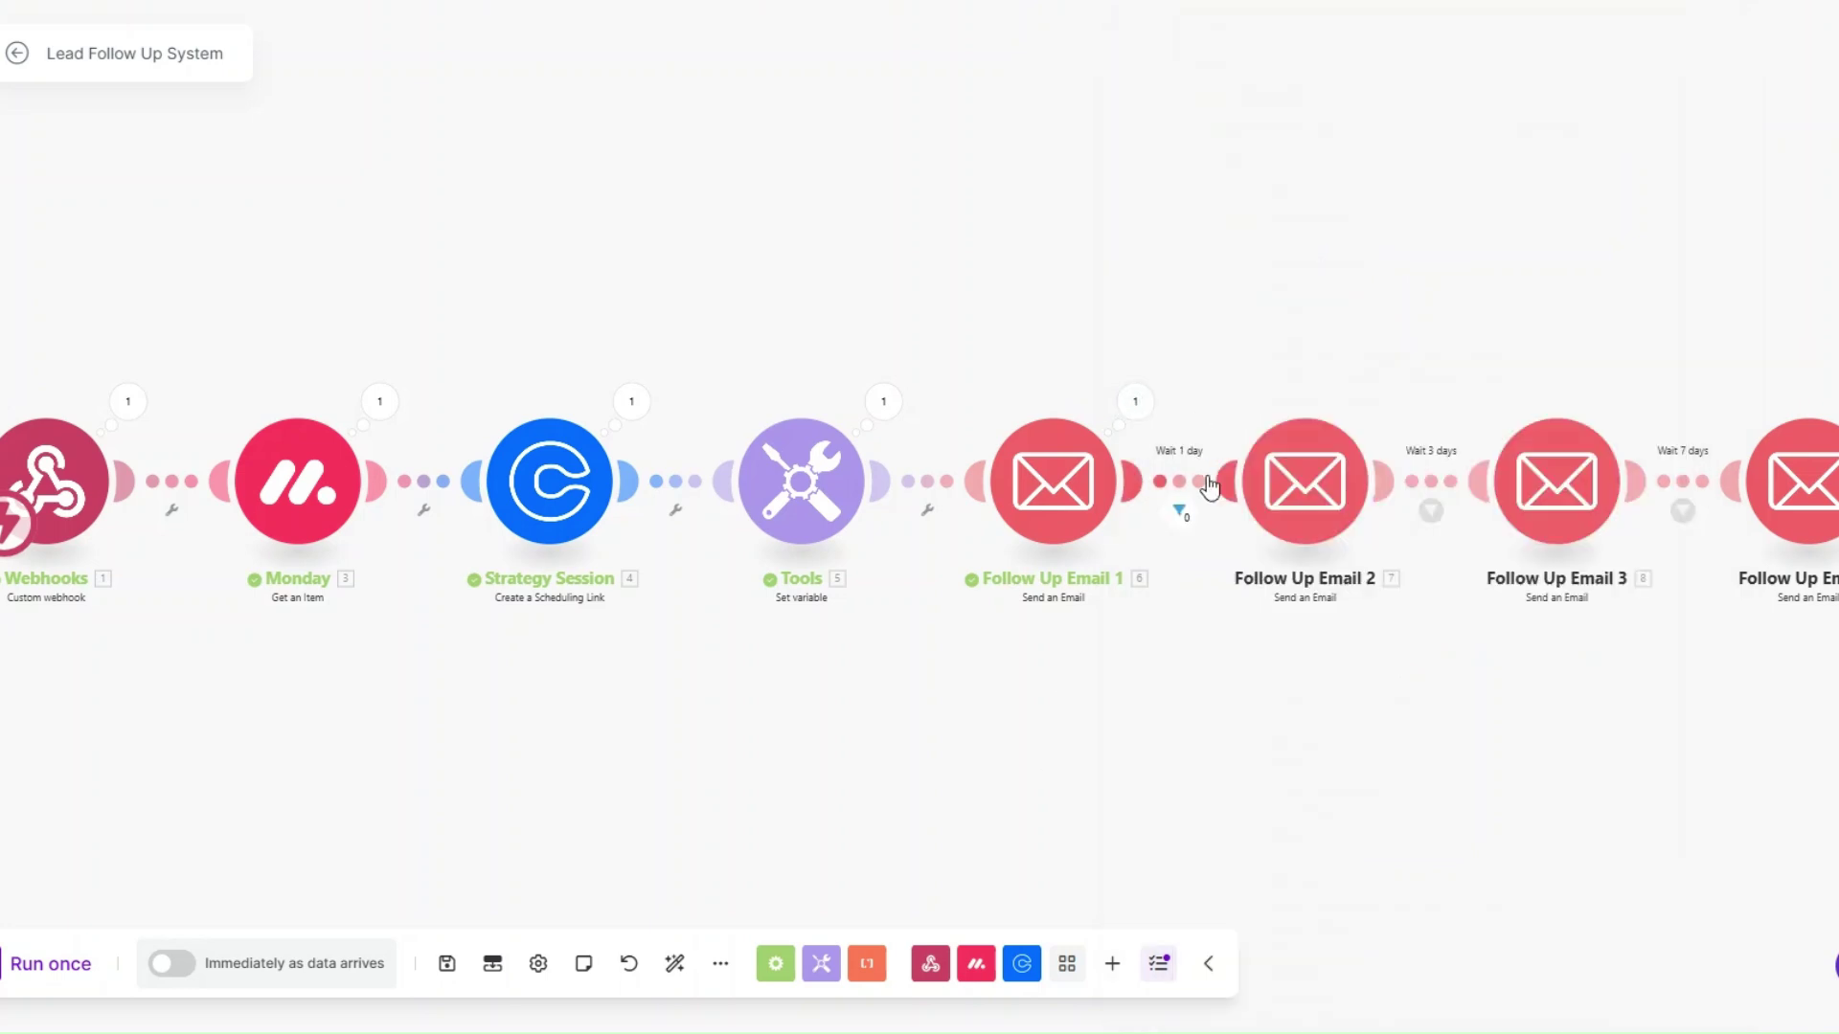